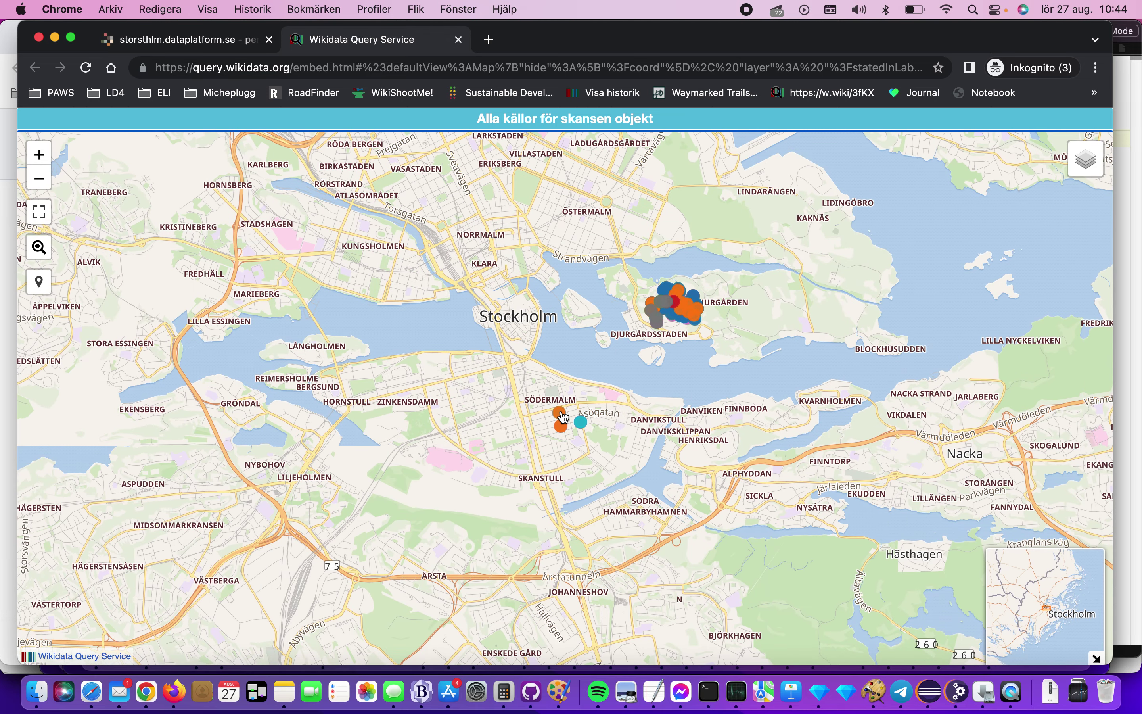
View the details of the three Skansen object markers plotted in Södermalm
{"action": "left_click", "coordinate": [560, 414]}
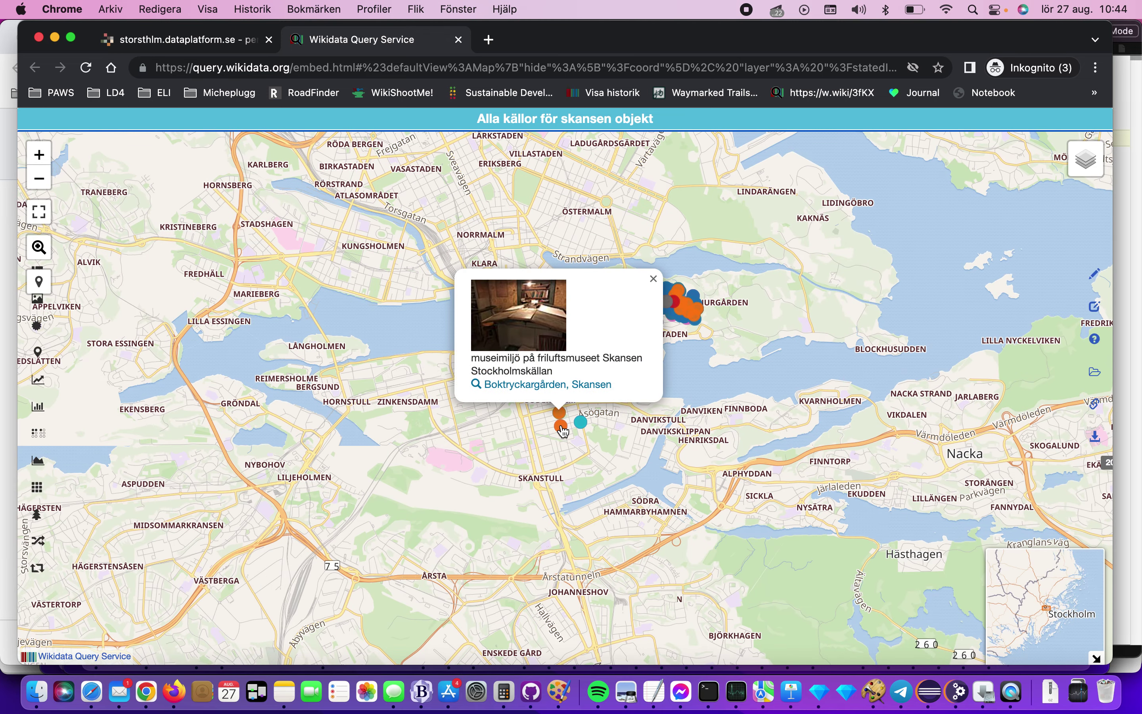
{"action": "left_click", "coordinate": [561, 426]}
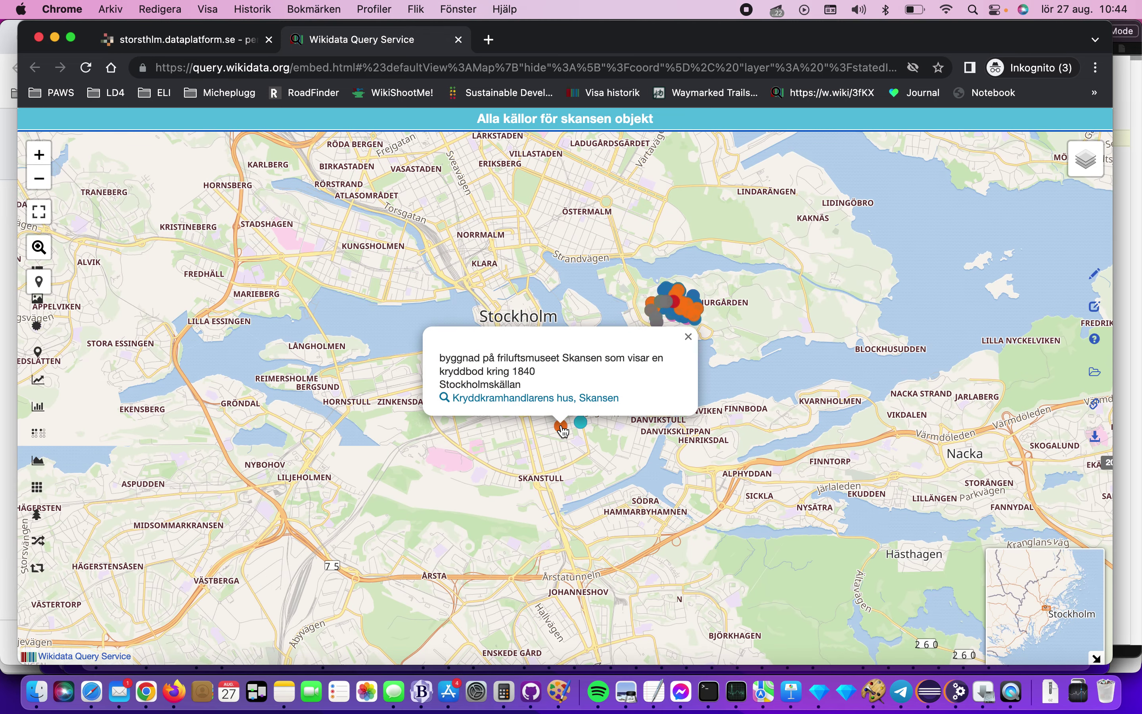
{"action": "left_click", "coordinate": [585, 427]}
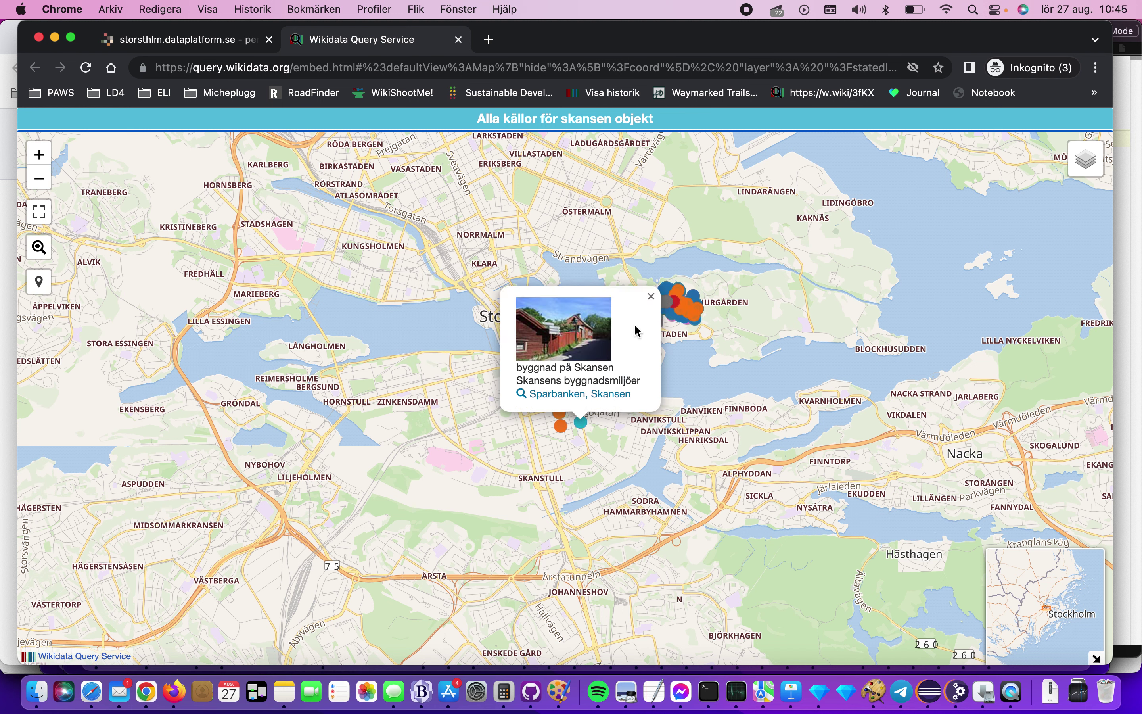
Filter the Djurgården map markers to show only the Bautil layer
{"action": "scroll", "coordinate": [682, 306], "scroll_direction": "up", "scroll_amount": 5}
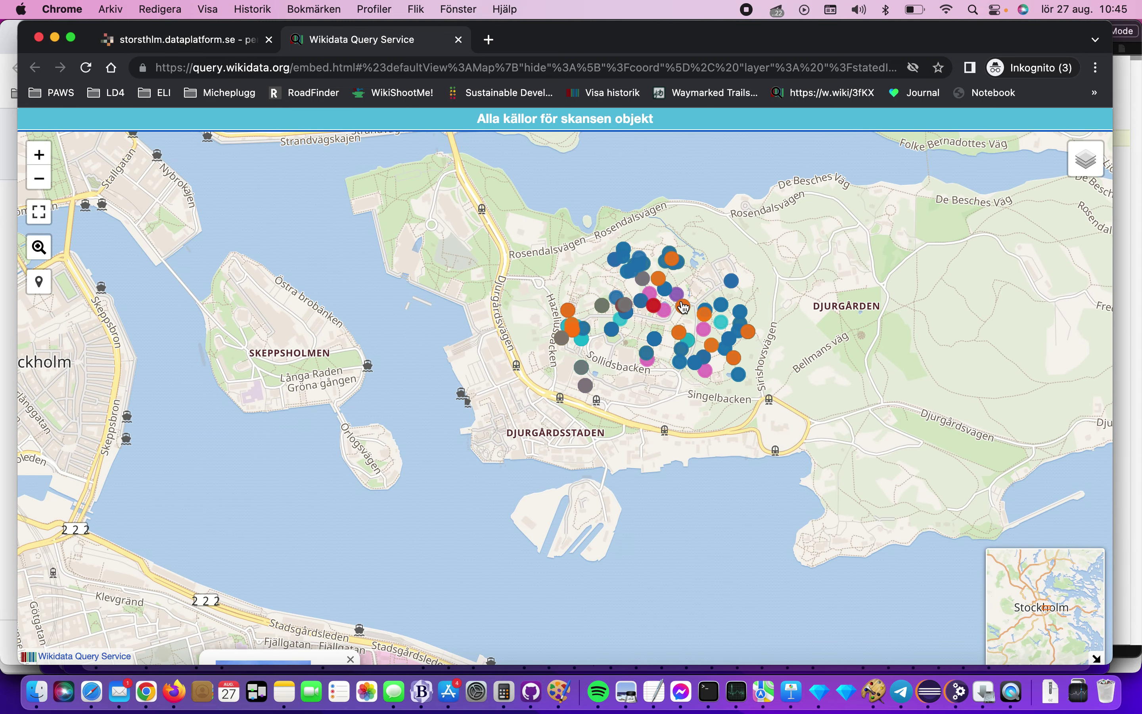
{"action": "scroll", "coordinate": [682, 306], "scroll_direction": "up", "scroll_amount": 3}
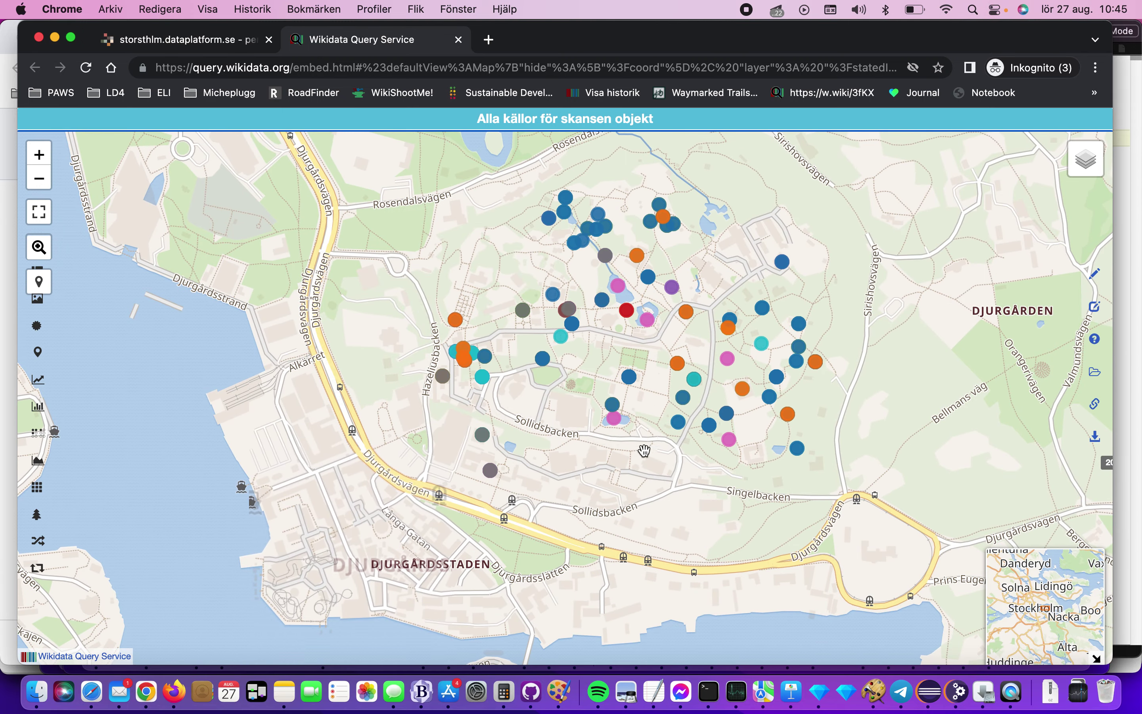
{"action": "mouse_move", "coordinate": [1095, 154]}
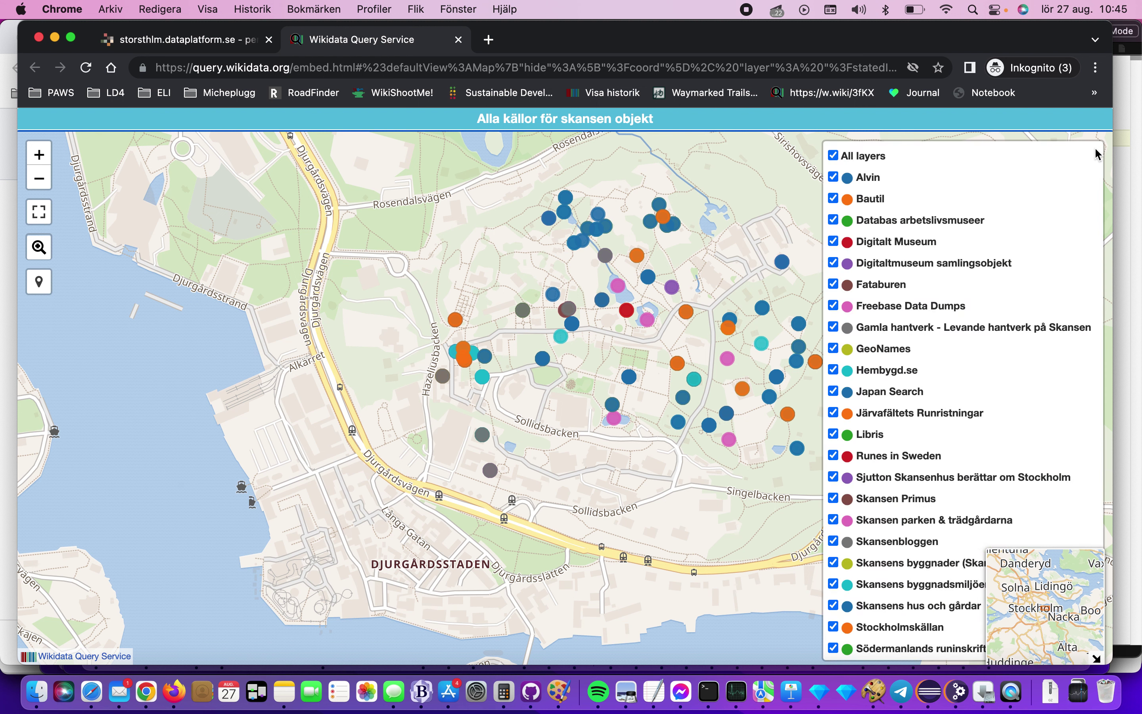
{"action": "left_click", "coordinate": [834, 156]}
{"action": "left_click", "coordinate": [834, 198]}
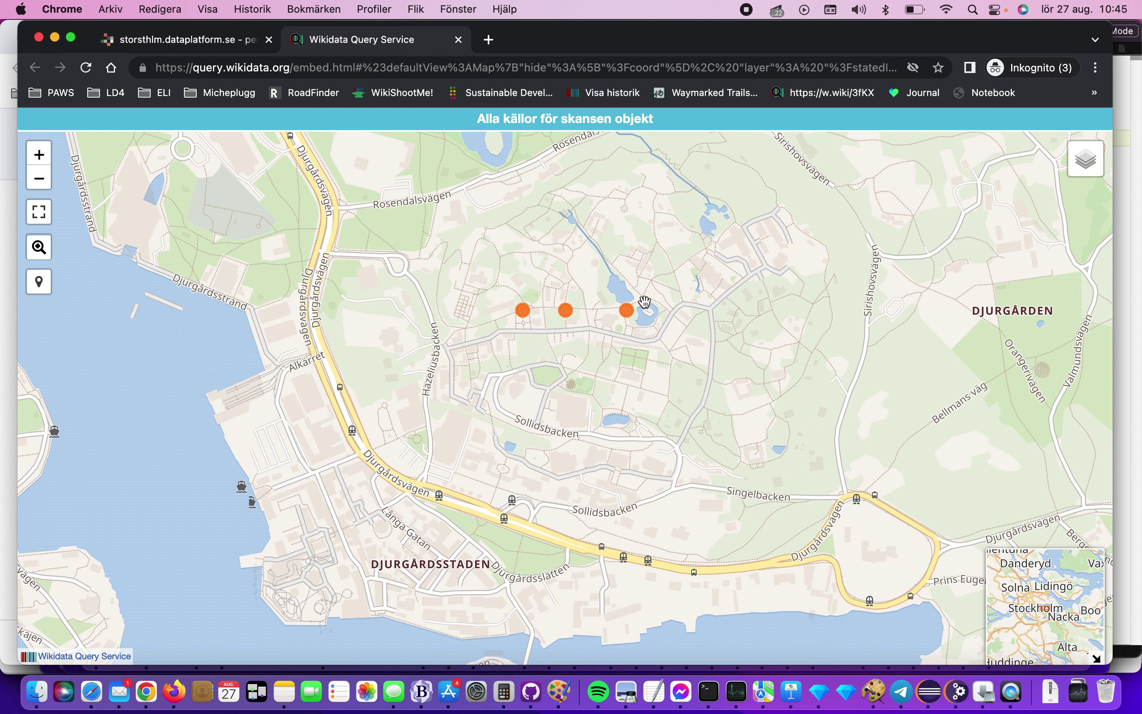
View the details of each of the three Bautil runestone markers at Skansen
{"action": "left_click", "coordinate": [626, 312]}
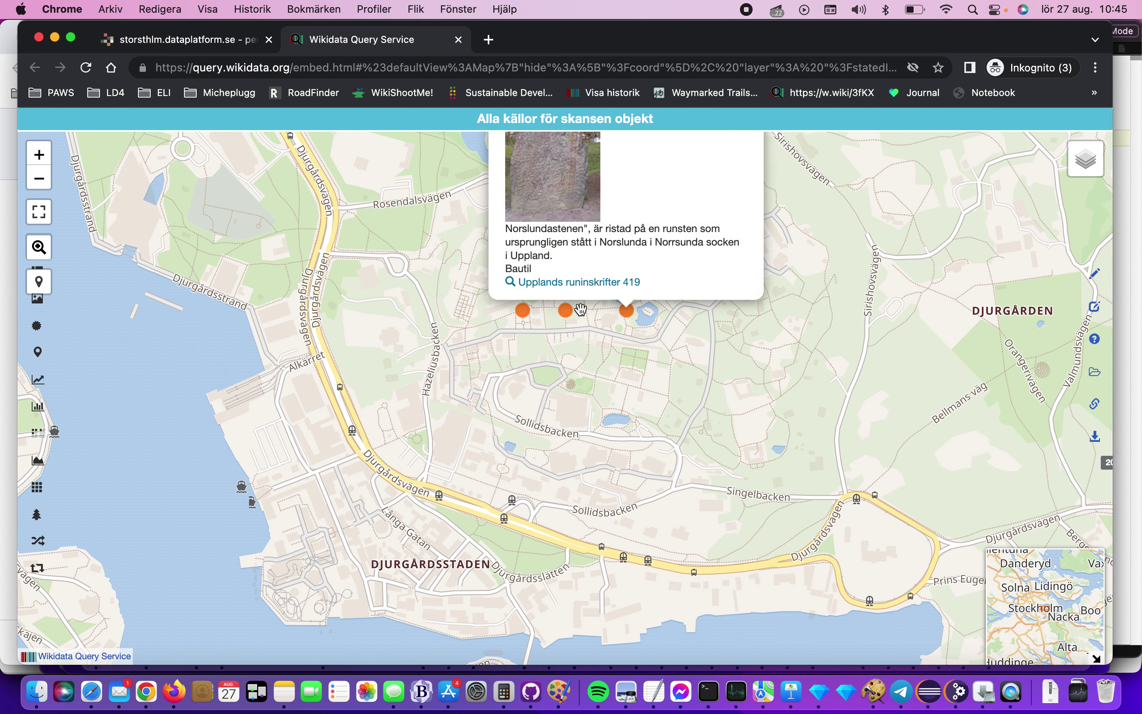
{"action": "left_click", "coordinate": [566, 316]}
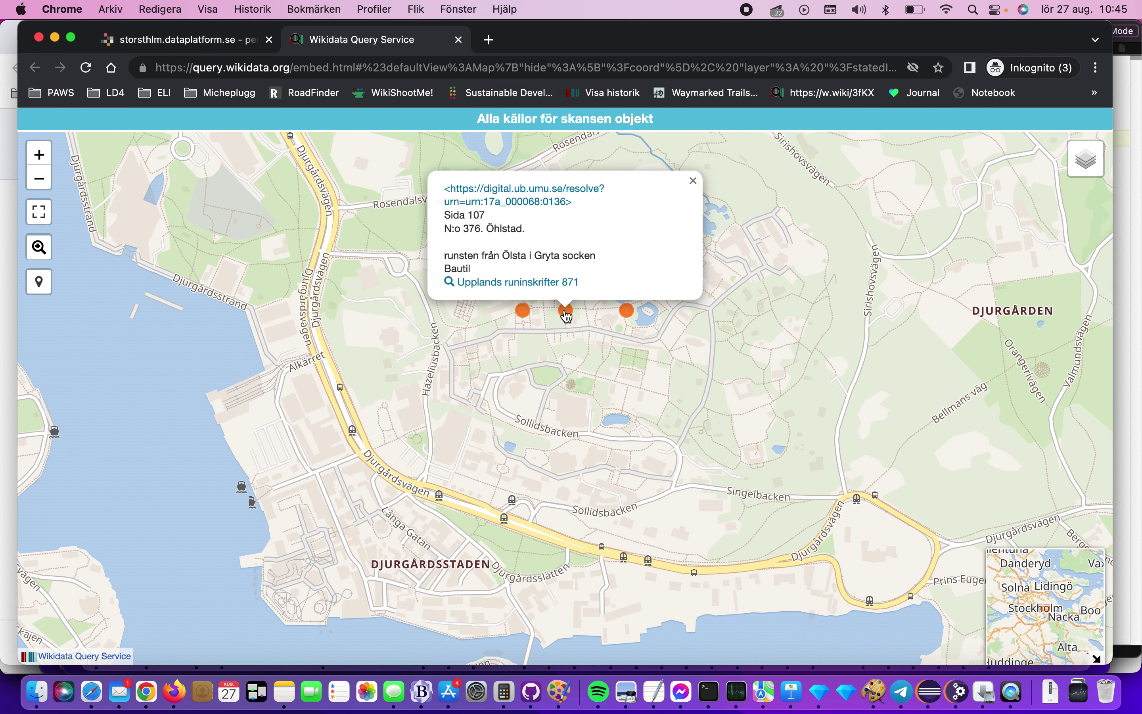
{"action": "left_click", "coordinate": [525, 318]}
Open the Wikidata item for Södermanlands runinskrifter 352 in a new tab and switch to it
{"action": "right_click", "coordinate": [526, 283]}
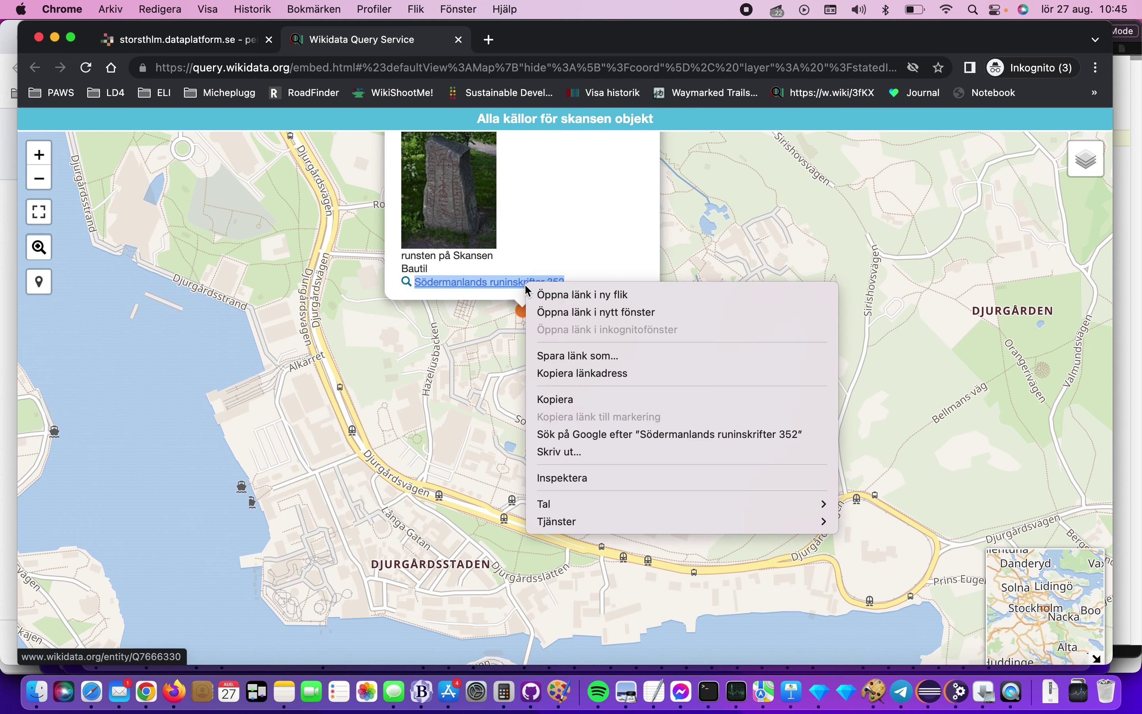
{"action": "left_click", "coordinate": [542, 293]}
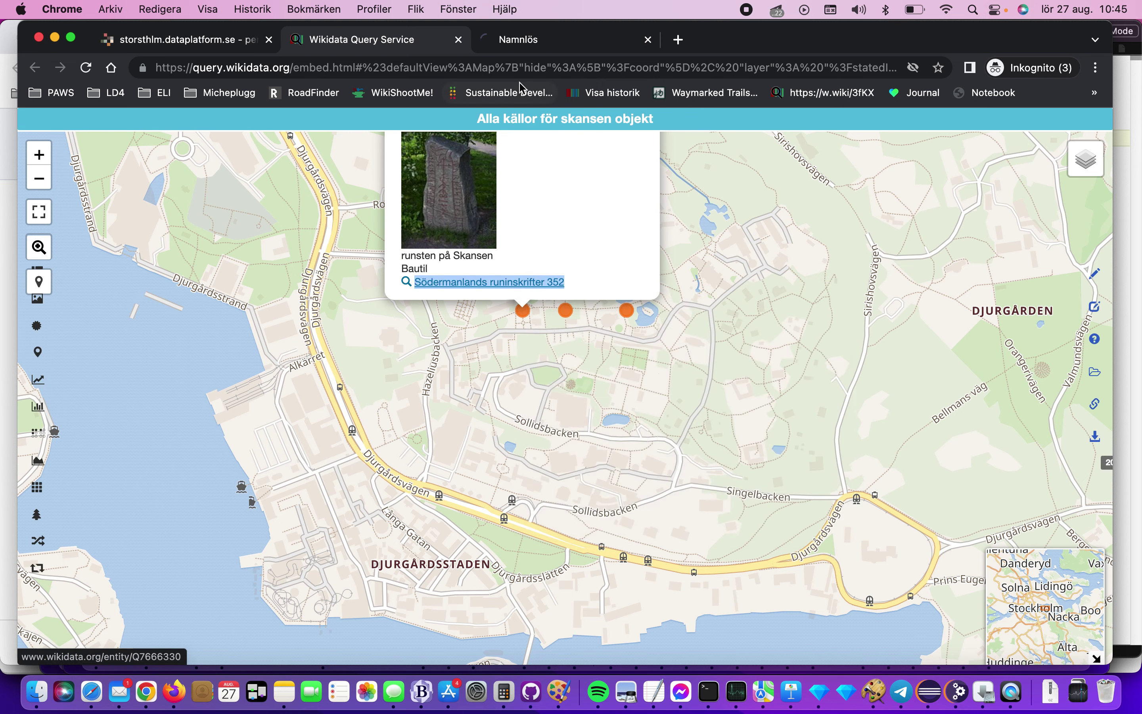
{"action": "left_click", "coordinate": [539, 45]}
Expand the Bautil reference under the item's "described by source" statement
{"action": "scroll", "coordinate": [520, 267], "scroll_direction": "down", "scroll_amount": 15}
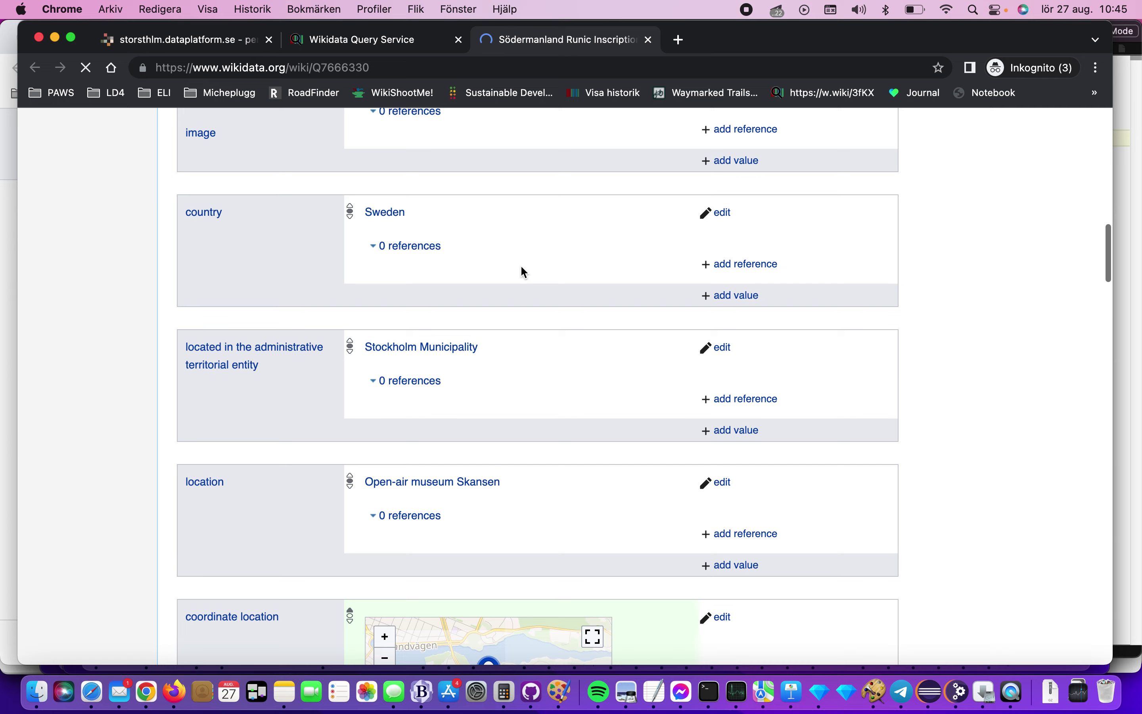
{"action": "scroll", "coordinate": [522, 267], "scroll_direction": "down", "scroll_amount": 12}
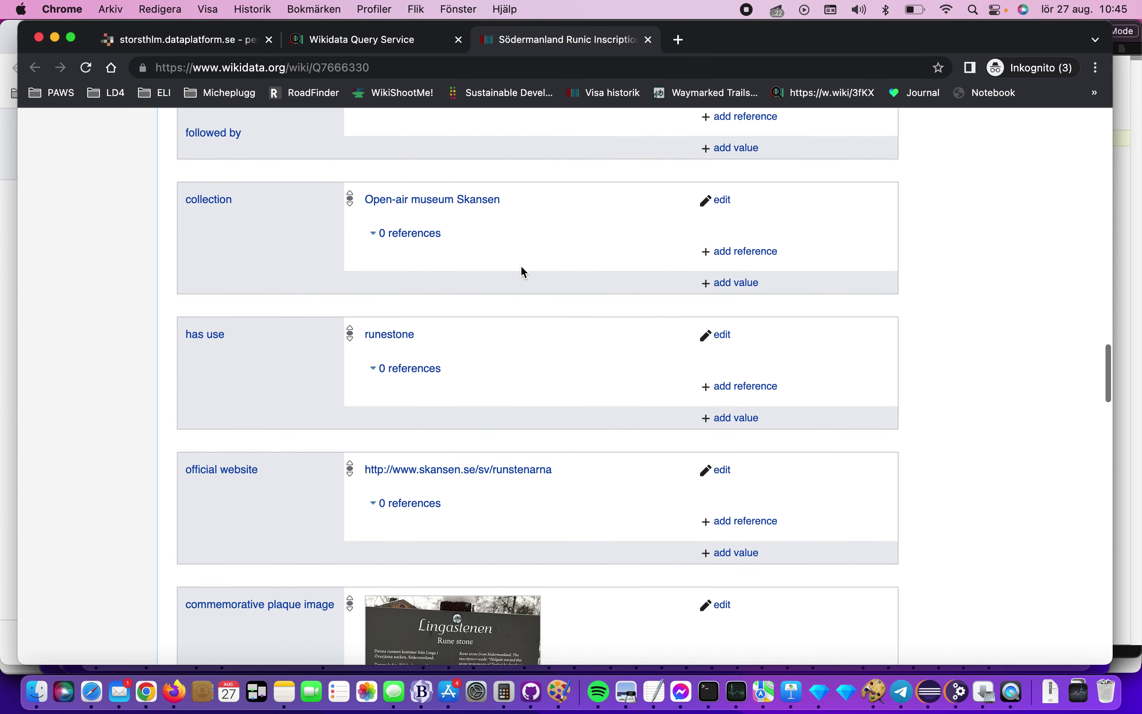
{"action": "scroll", "coordinate": [521, 267], "scroll_direction": "down", "scroll_amount": 12}
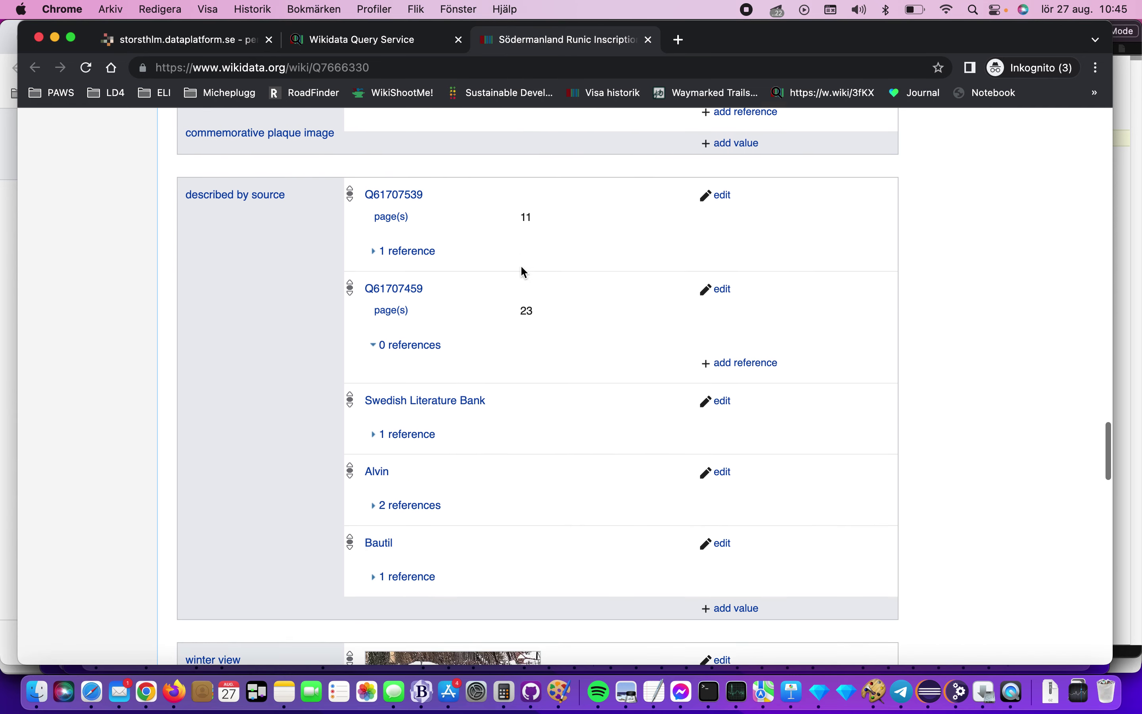
{"action": "scroll", "coordinate": [521, 267], "scroll_direction": "down", "scroll_amount": 2}
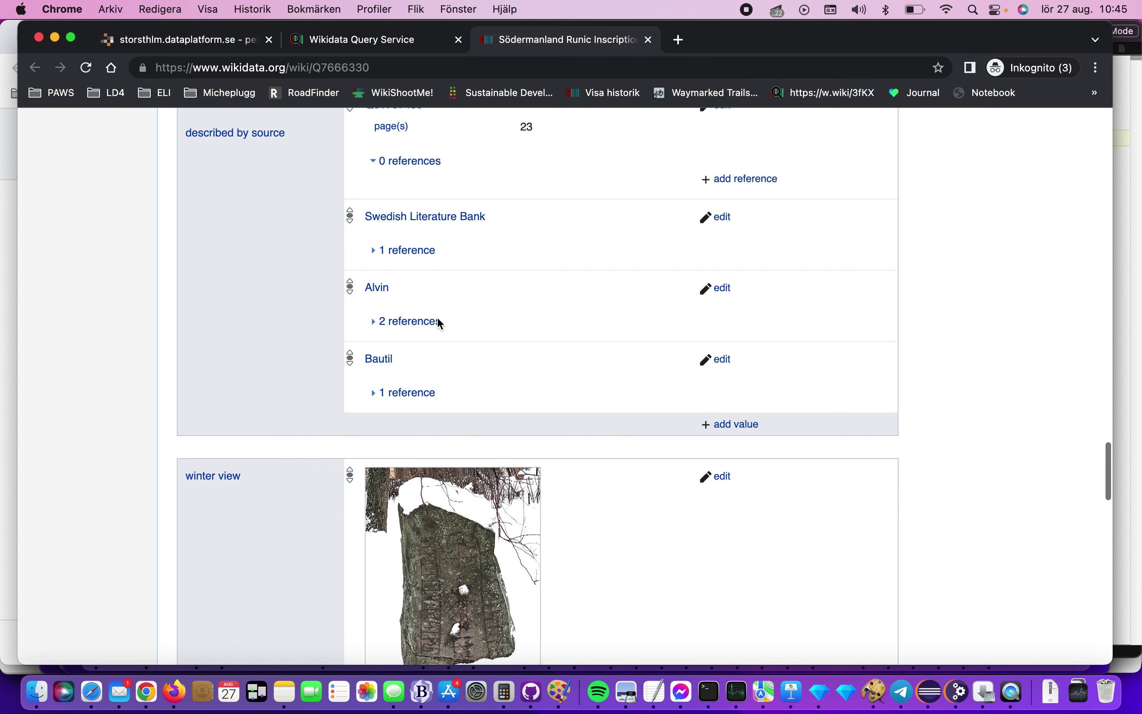
{"action": "left_click", "coordinate": [375, 396]}
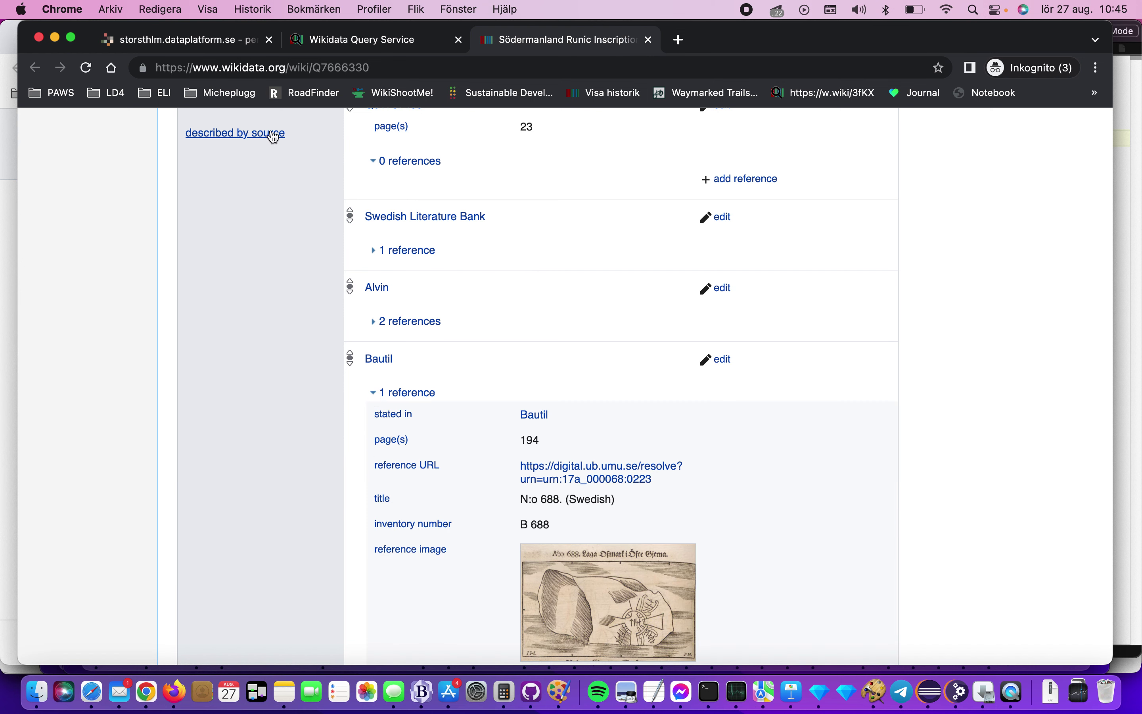
Examine the Bautil reference's fields and reference image, and highlight the digits of its inventory number
{"action": "scroll", "coordinate": [278, 304], "scroll_direction": "down", "scroll_amount": 3}
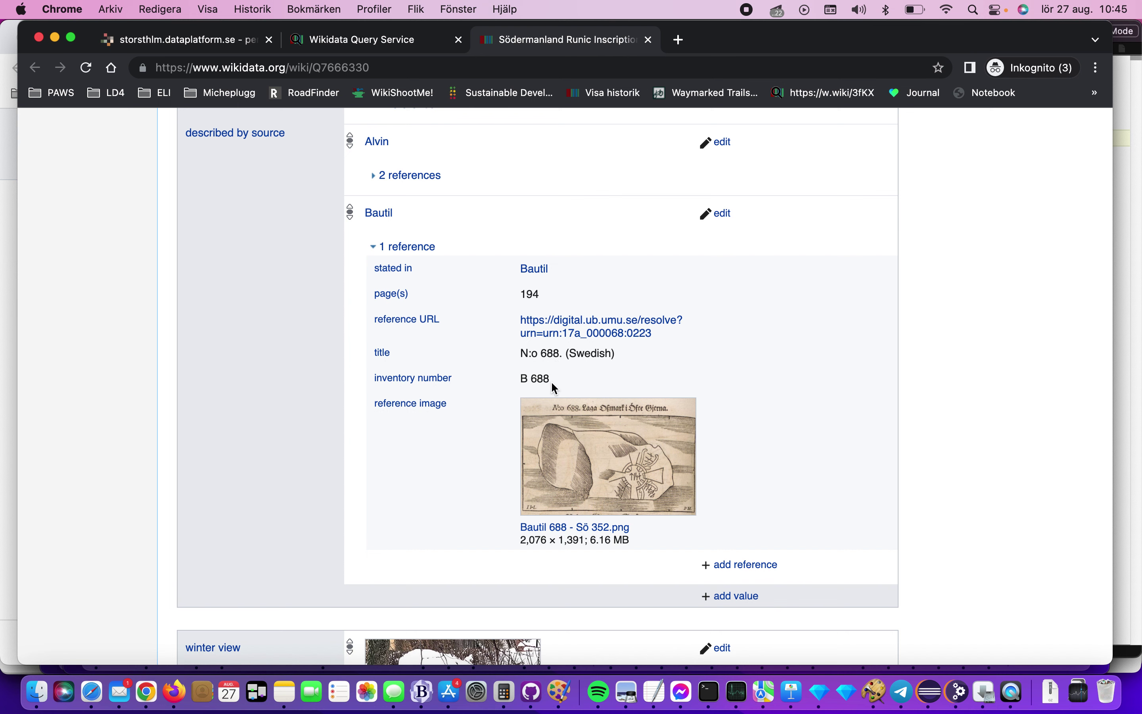
{"action": "scroll", "coordinate": [556, 387], "scroll_direction": "down", "scroll_amount": 1}
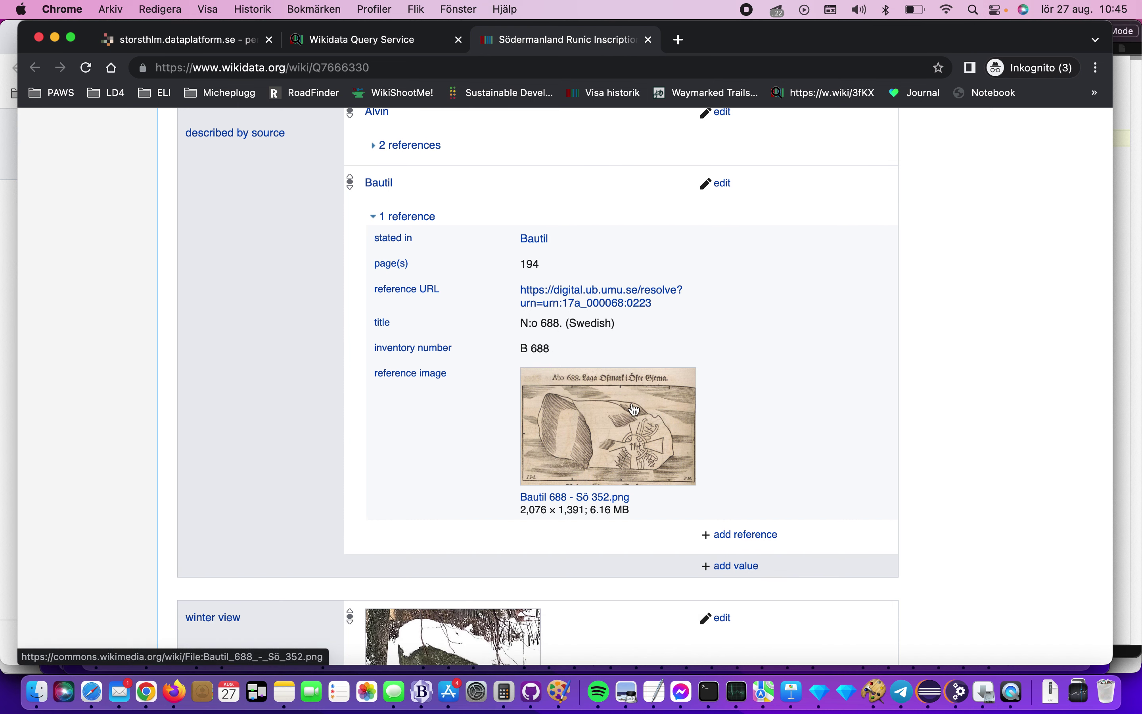
{"action": "scroll", "coordinate": [607, 412], "scroll_direction": "up", "scroll_amount": 5}
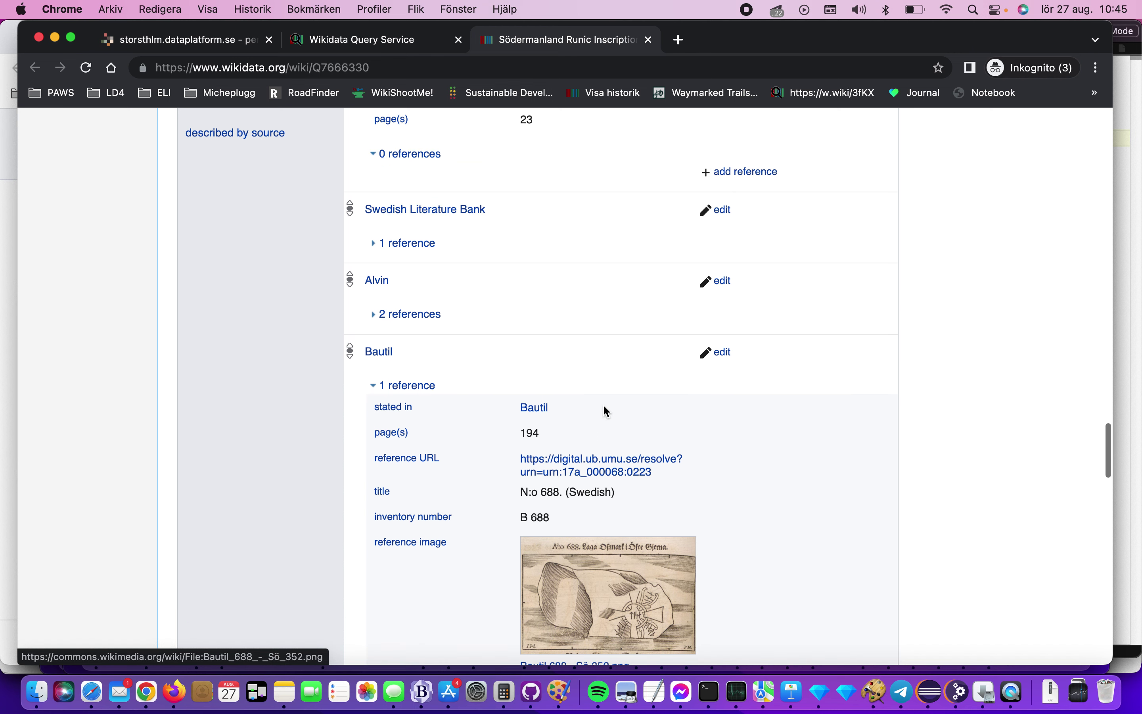
{"action": "scroll", "coordinate": [604, 408], "scroll_direction": "down", "scroll_amount": 10}
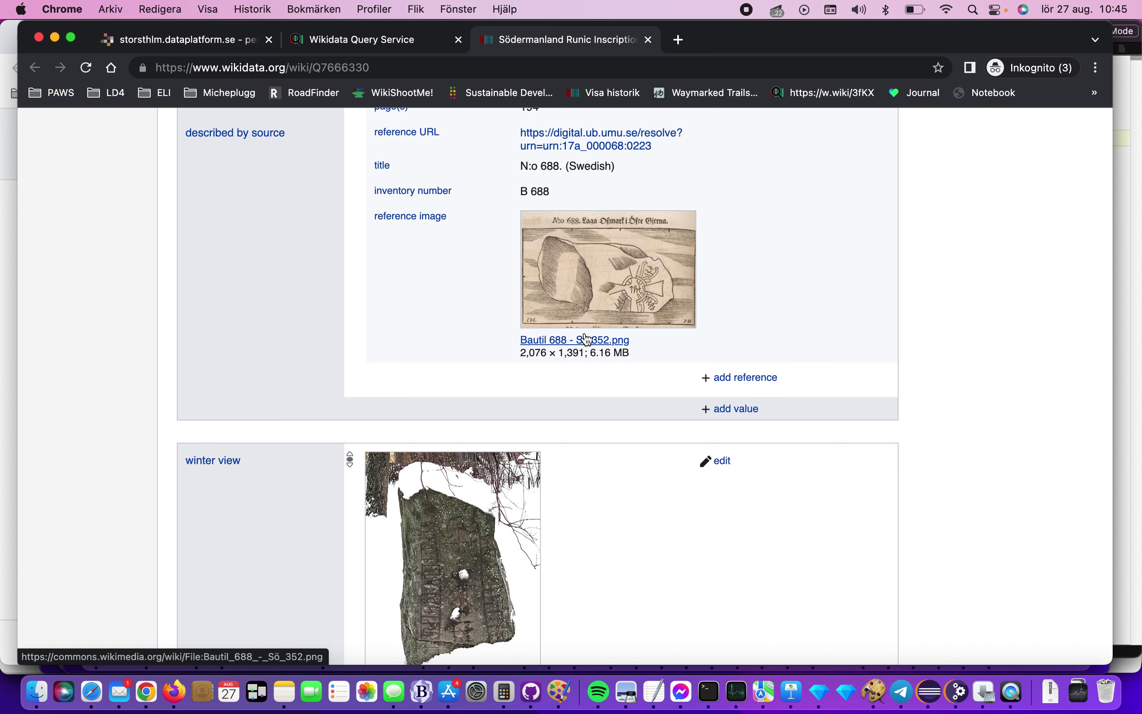
{"action": "scroll", "coordinate": [585, 334], "scroll_direction": "up", "scroll_amount": 3}
{"action": "scroll", "coordinate": [587, 336], "scroll_direction": "up", "scroll_amount": 1}
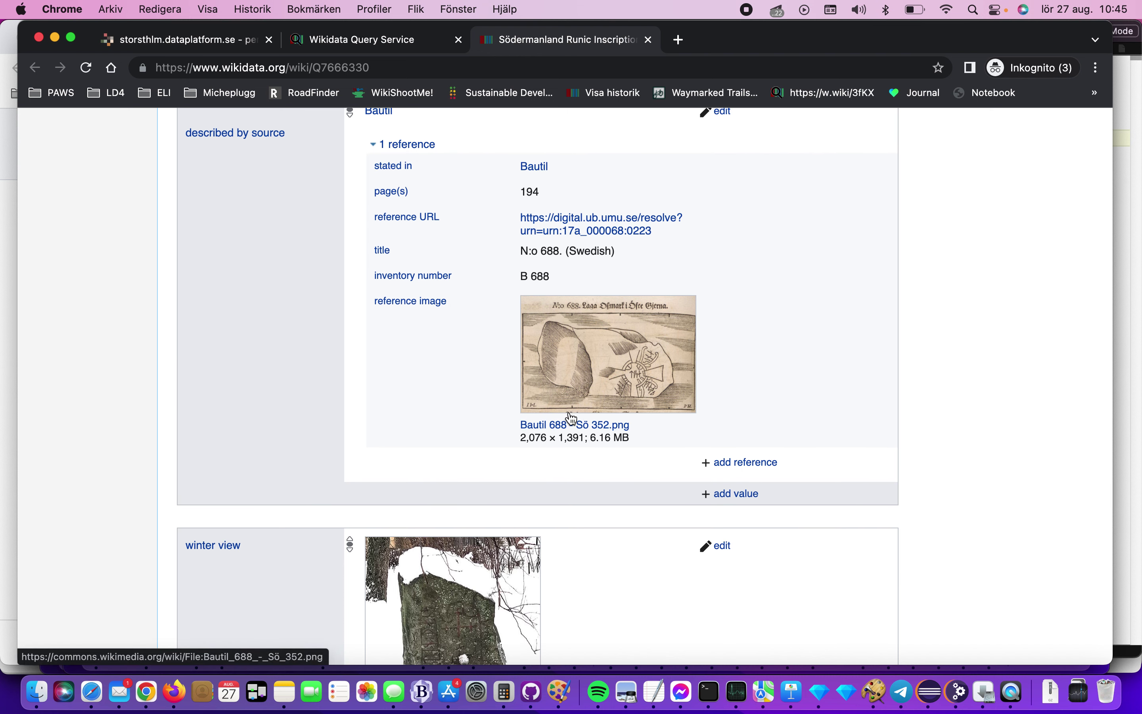
{"action": "left_click_drag", "start_coordinate": [556, 283], "coordinate": [524, 278]}
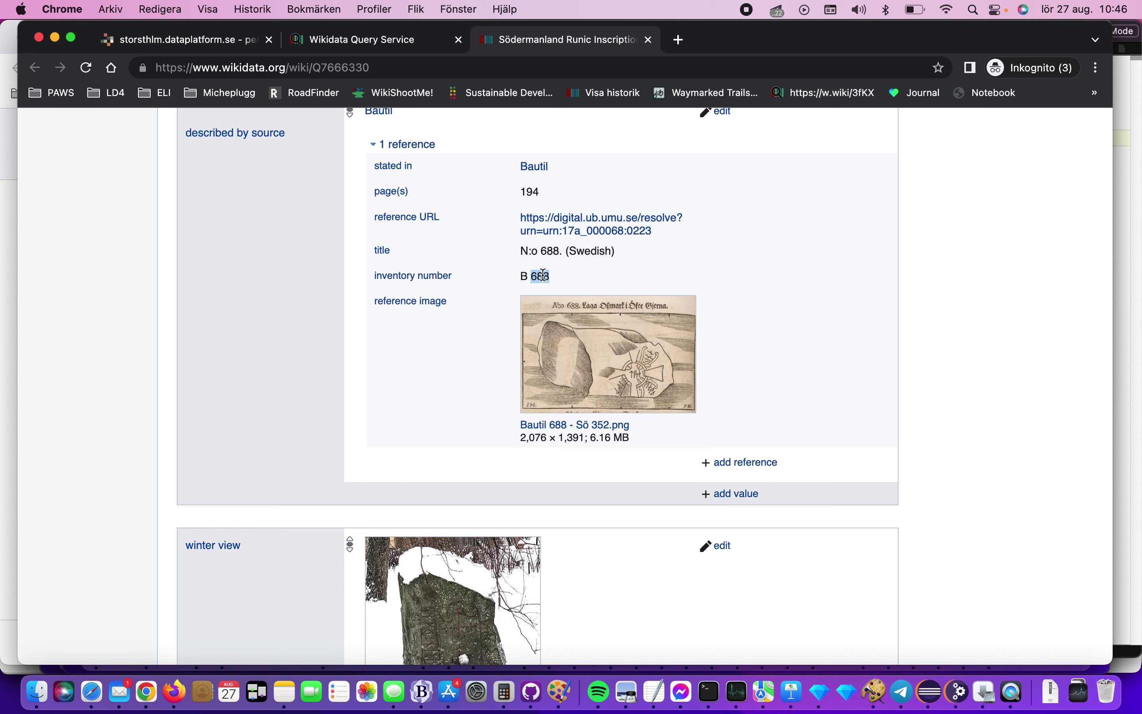
Check the Wikidata language settings for a way to change the display language
{"action": "scroll", "coordinate": [543, 275], "scroll_direction": "up", "scroll_amount": 5}
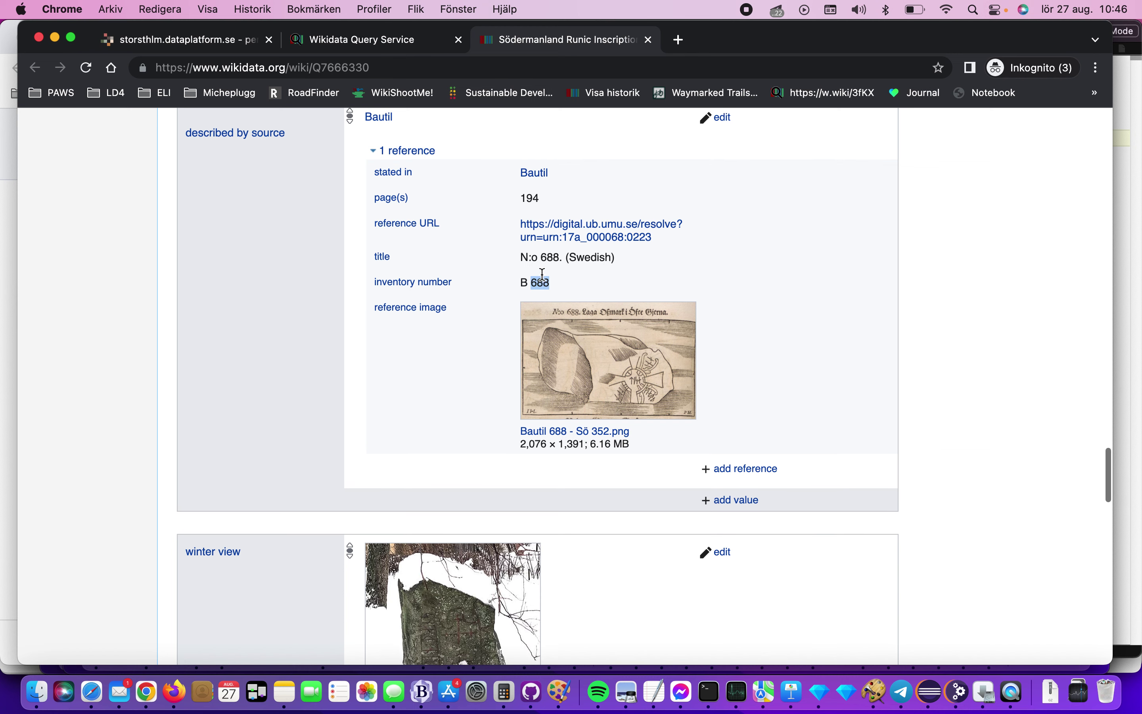
{"action": "scroll", "coordinate": [541, 275], "scroll_direction": "up", "scroll_amount": 7}
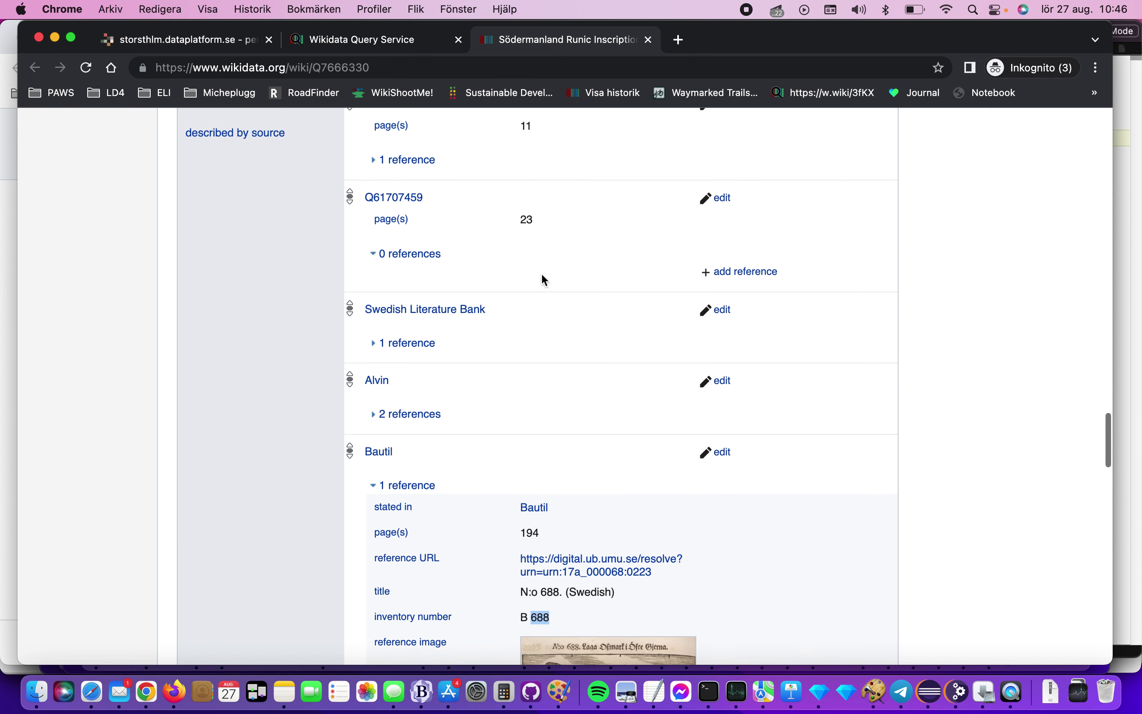
{"action": "scroll", "coordinate": [541, 276], "scroll_direction": "up", "scroll_amount": 12}
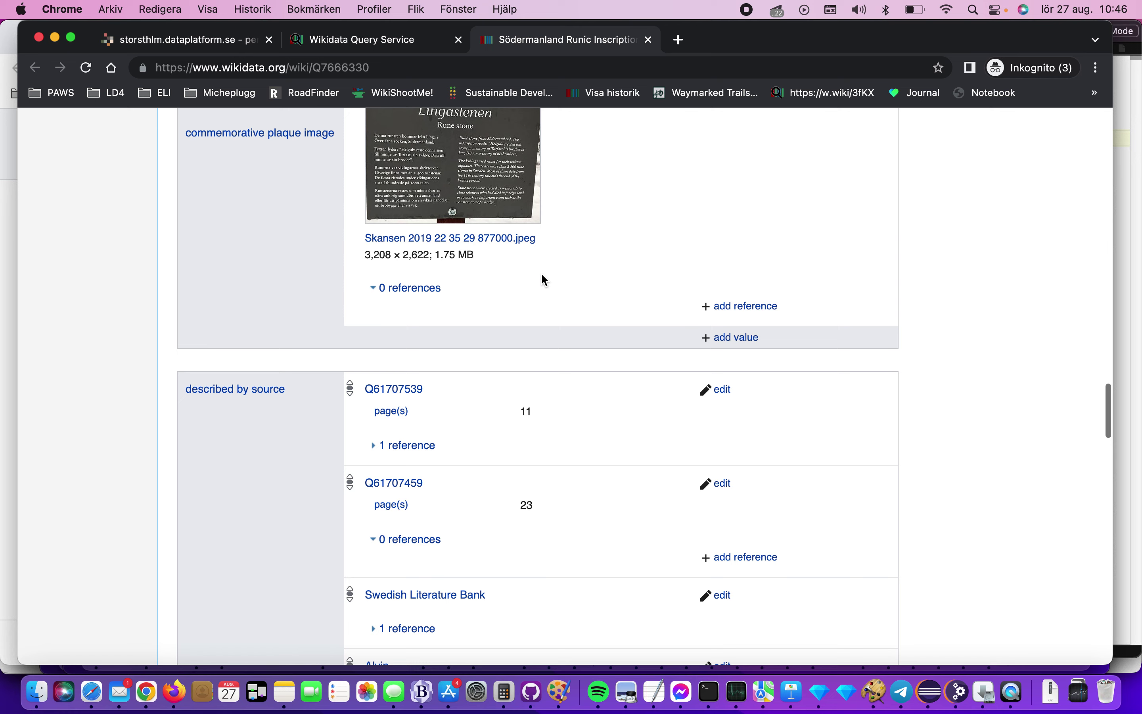
{"action": "scroll", "coordinate": [541, 273], "scroll_direction": "up", "scroll_amount": 10}
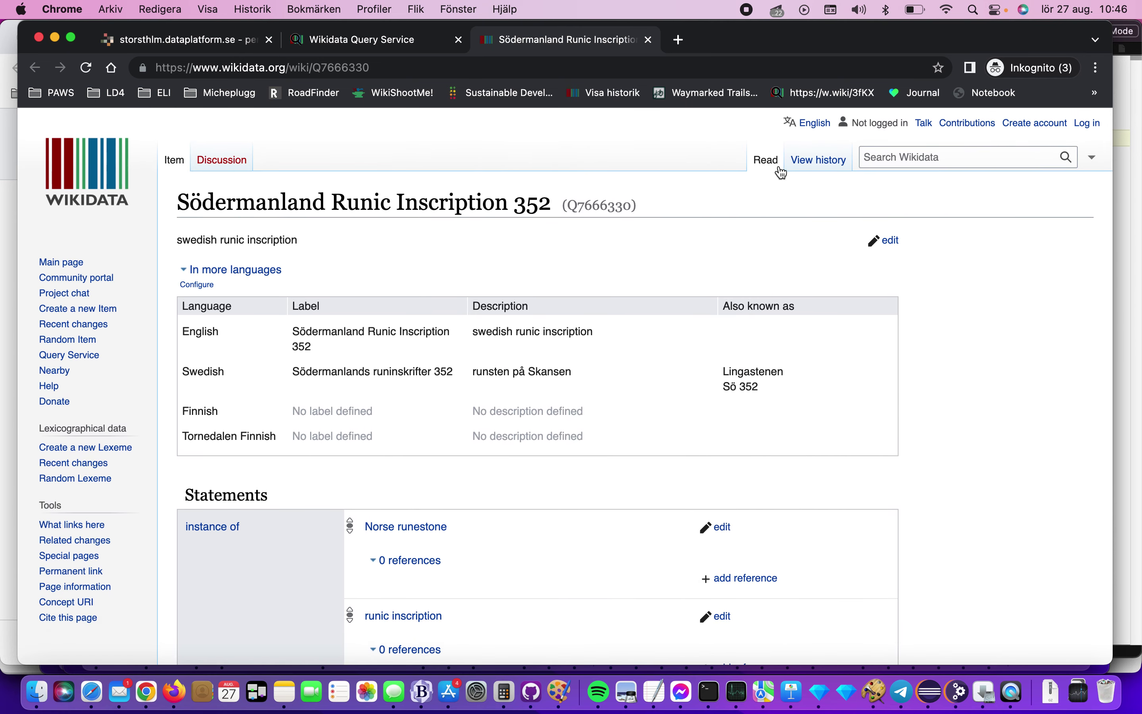
{"action": "left_click", "coordinate": [808, 123]}
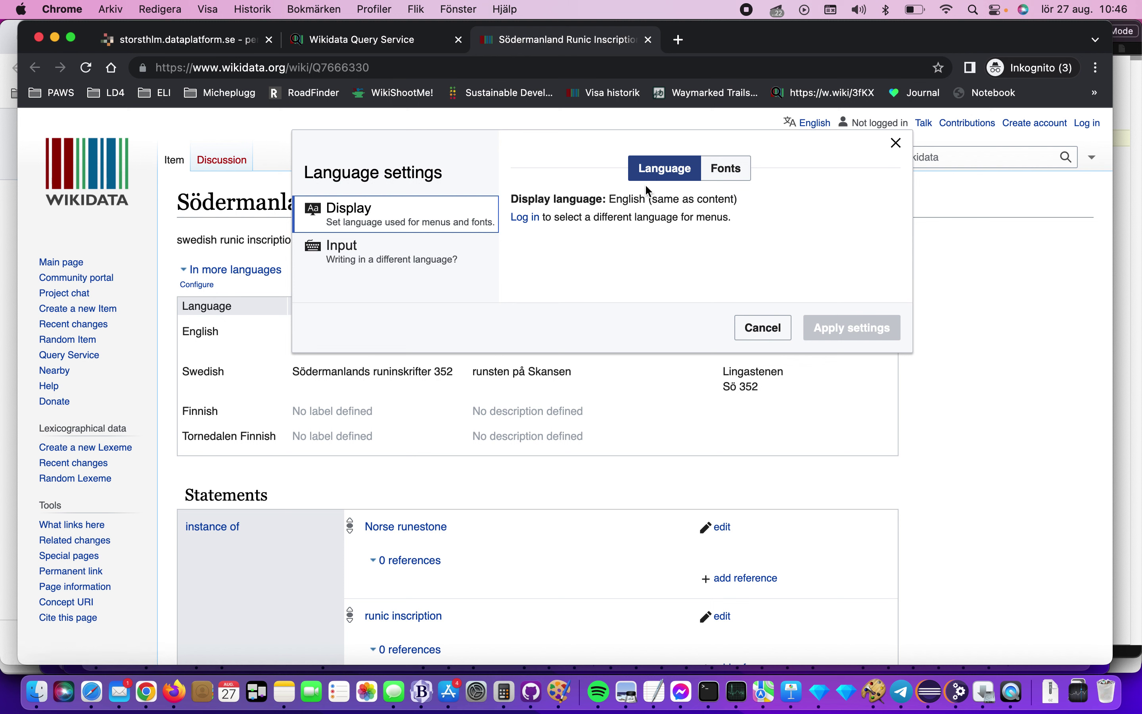
Reload the item page in Swedish by adding ?uselang=sv to its URL
{"action": "left_click", "coordinate": [484, 72]}
{"action": "left_click", "coordinate": [491, 73]}
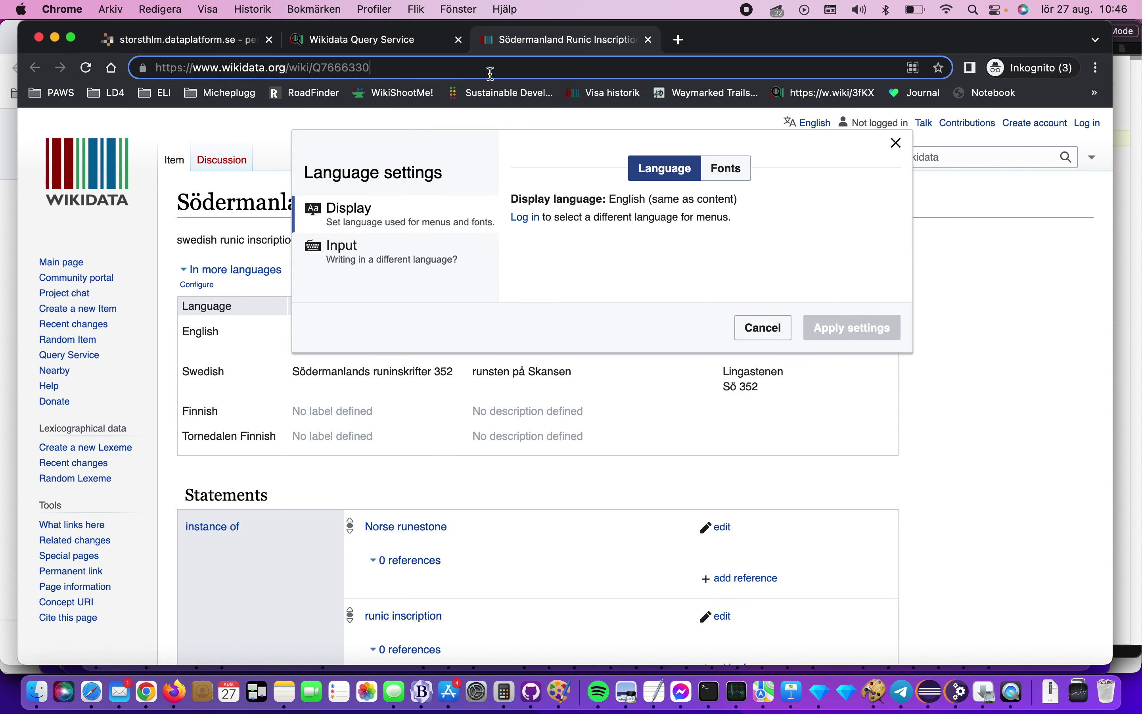
{"action": "type", "text": "?uselang"}
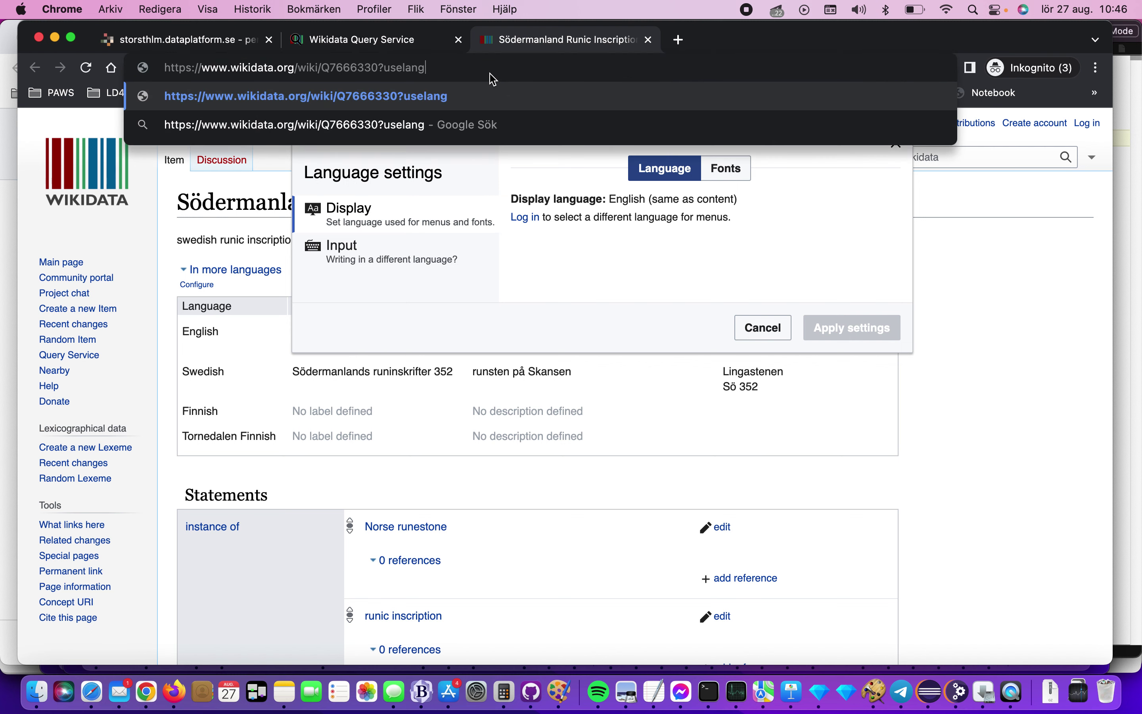
{"action": "type", "text": "=sv"}
{"action": "key", "text": "Return"}
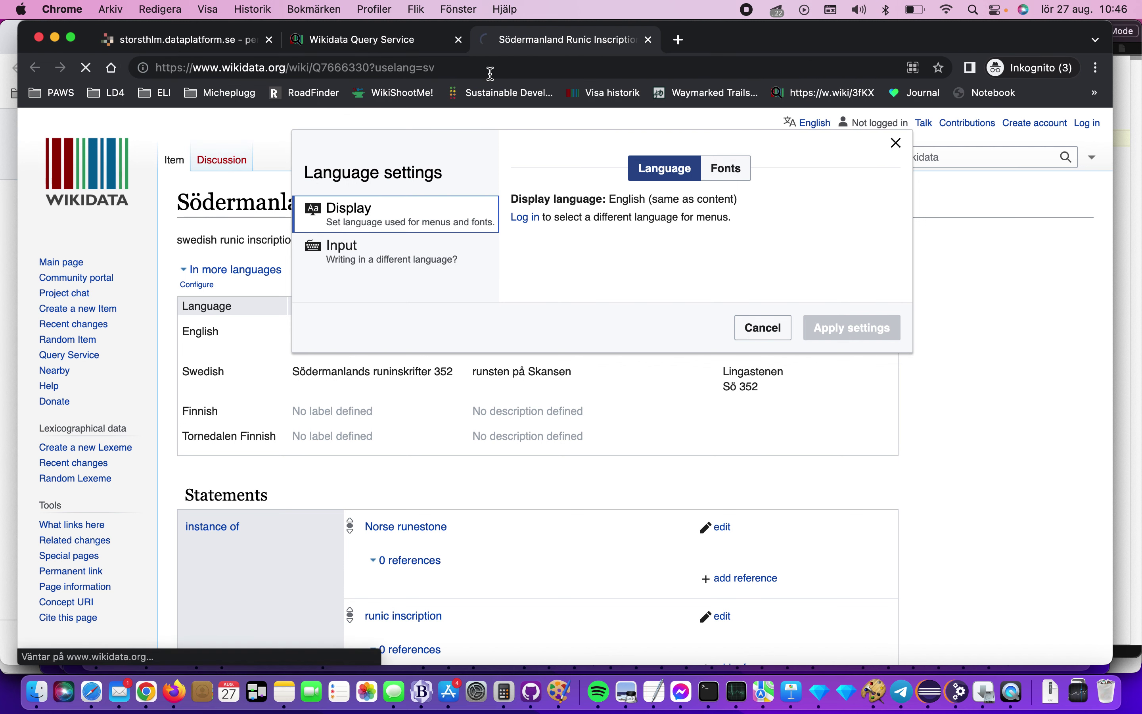
Expand the Litteraturbanken reference under the "beskriven av källa" statement
{"action": "scroll", "coordinate": [528, 231], "scroll_direction": "down", "scroll_amount": 20}
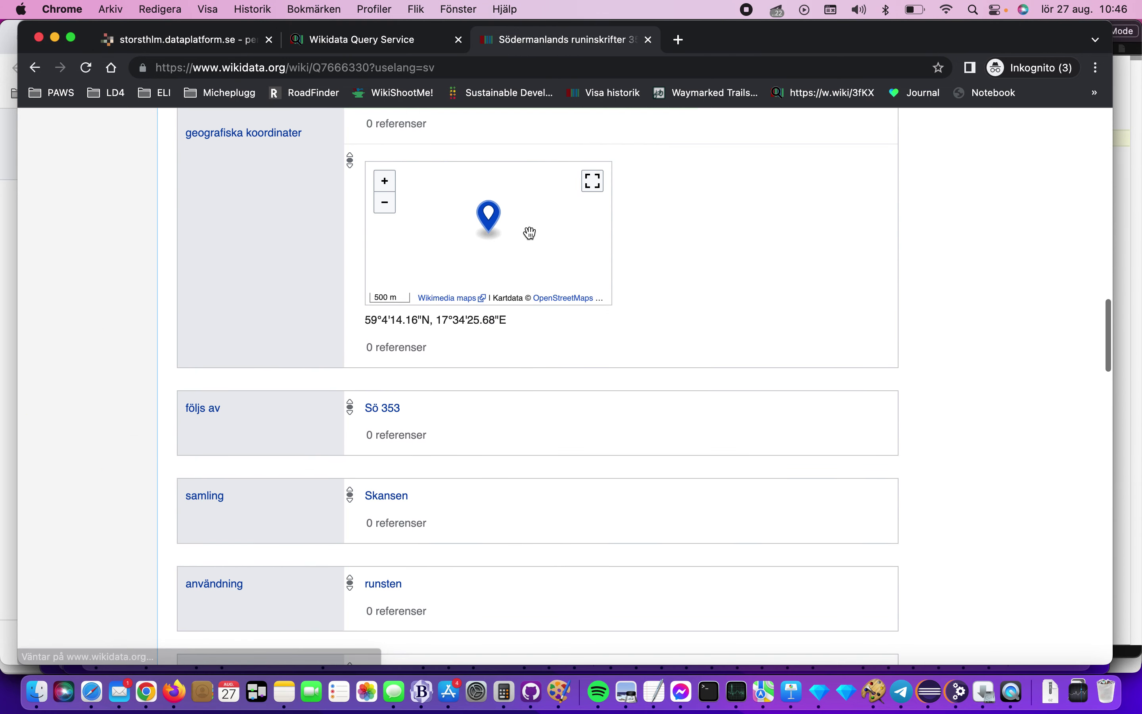
{"action": "scroll", "coordinate": [529, 232], "scroll_direction": "down", "scroll_amount": 15}
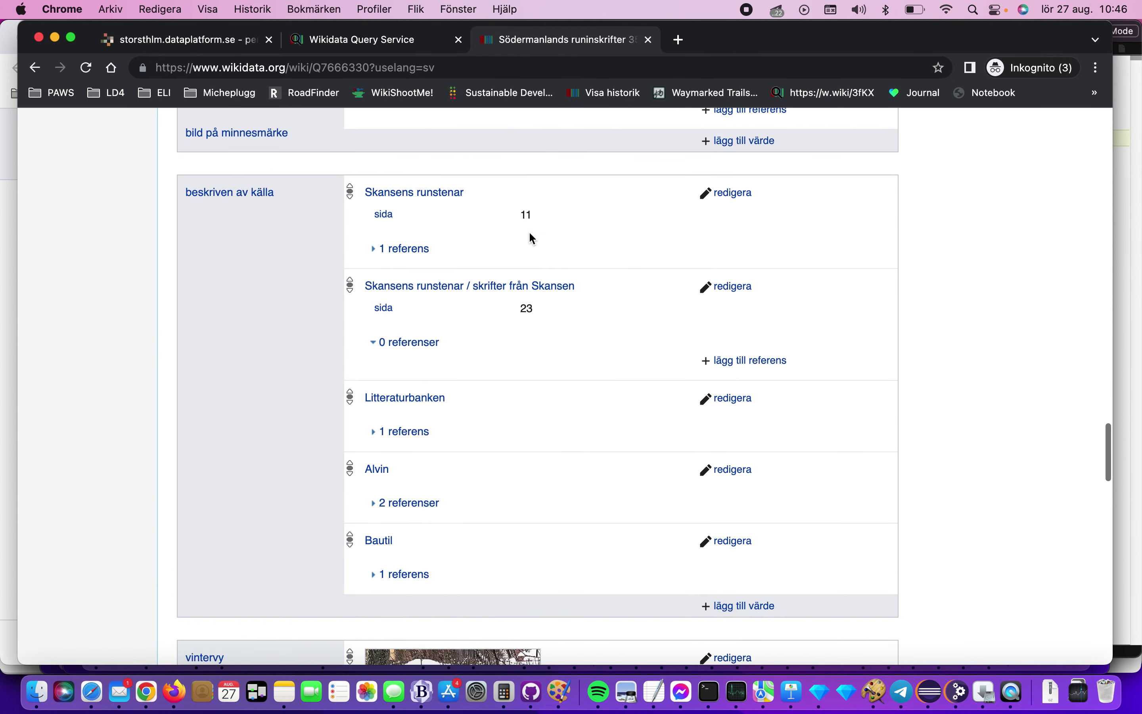
{"action": "left_click", "coordinate": [375, 432]}
{"action": "scroll", "coordinate": [441, 392], "scroll_direction": "down", "scroll_amount": 3}
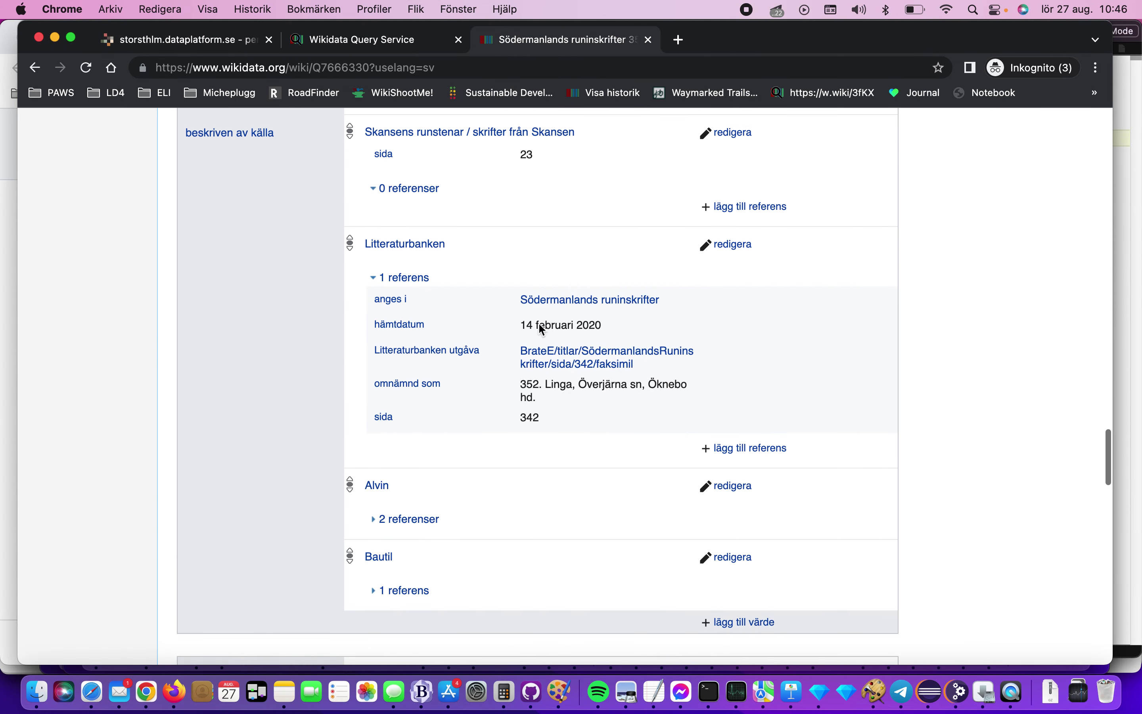
Open the reference's "Litteraturbanken utgåva" link for page 342 in a new tab and view the facsimile
{"action": "right_click", "coordinate": [556, 374]}
{"action": "left_click", "coordinate": [573, 375]}
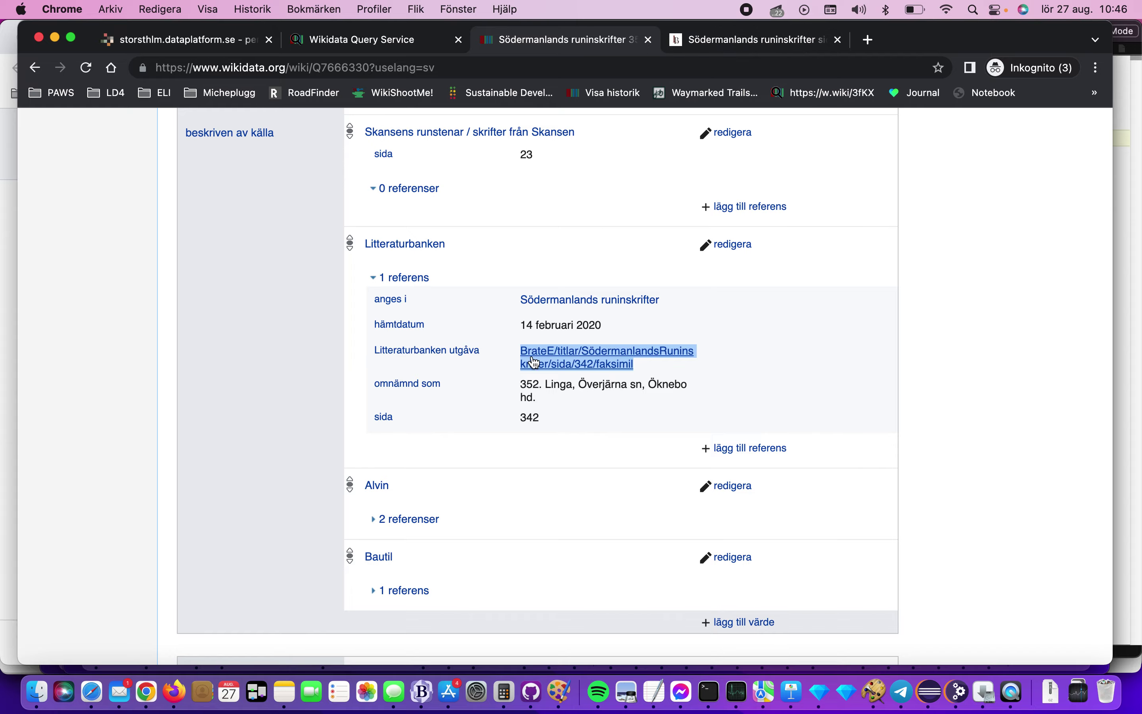
{"action": "left_click", "coordinate": [725, 37]}
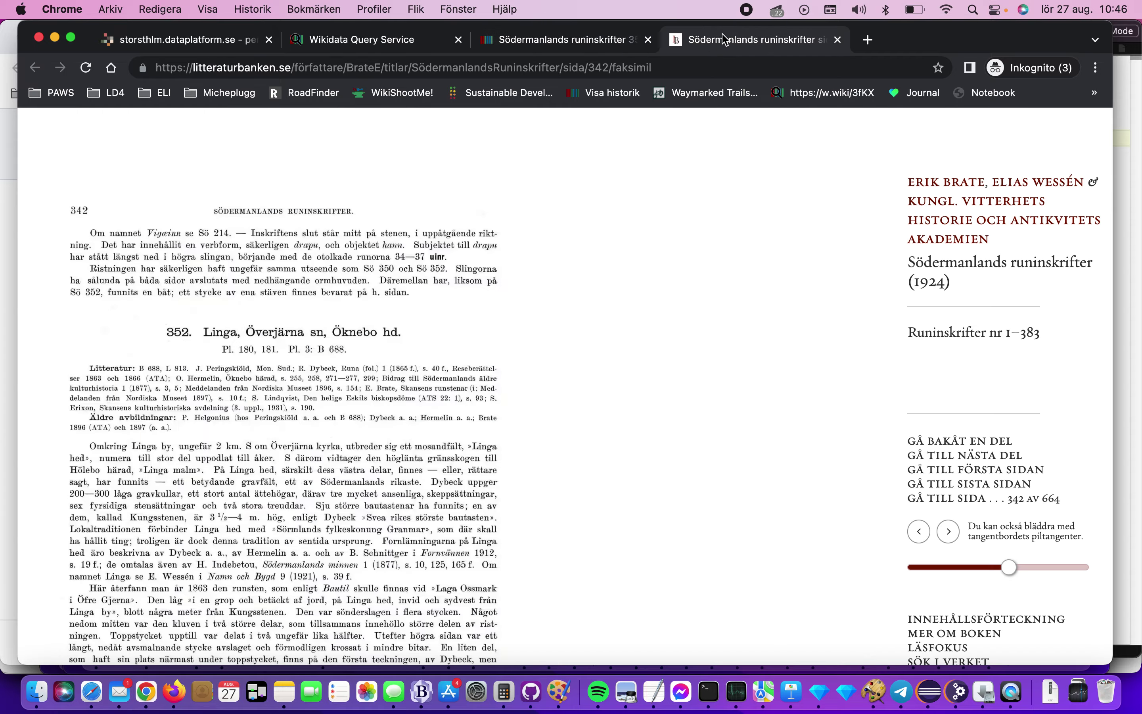
Zoom in on the entry "352. Linga, Överjärna sn, Öknebo hd." in the facsimile and examine its heading and surrounding text
{"action": "scroll", "coordinate": [143, 367], "scroll_direction": "up", "scroll_amount": 5}
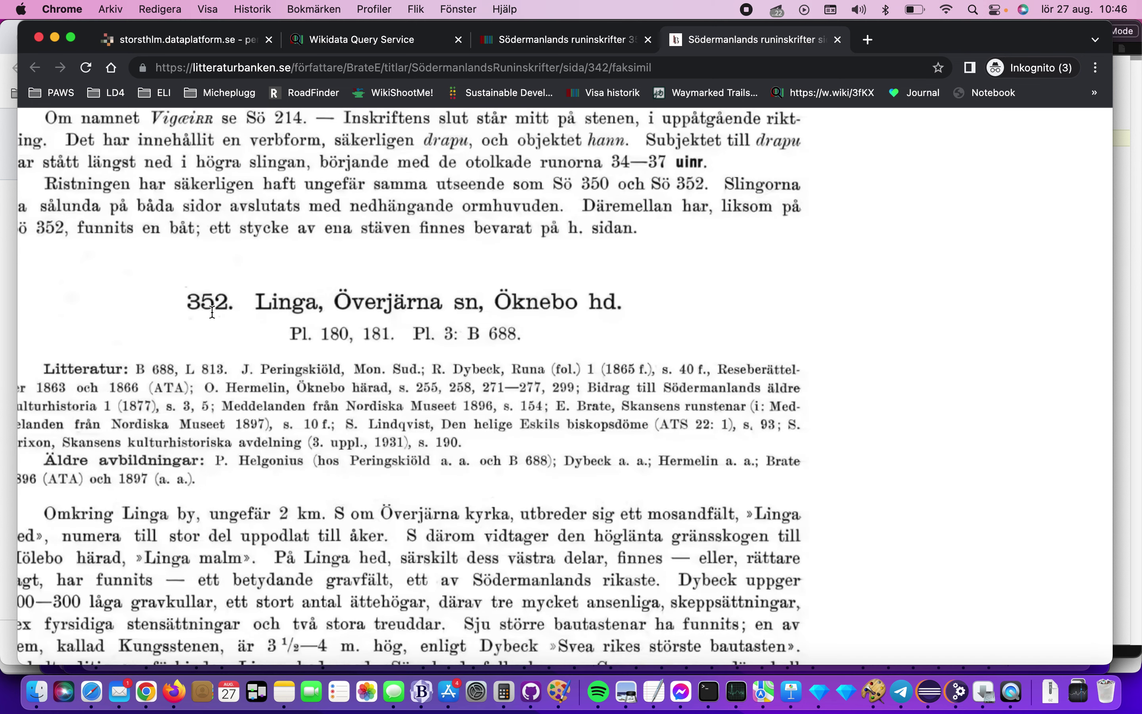
{"action": "scroll", "coordinate": [233, 310], "scroll_direction": "up", "scroll_amount": 4}
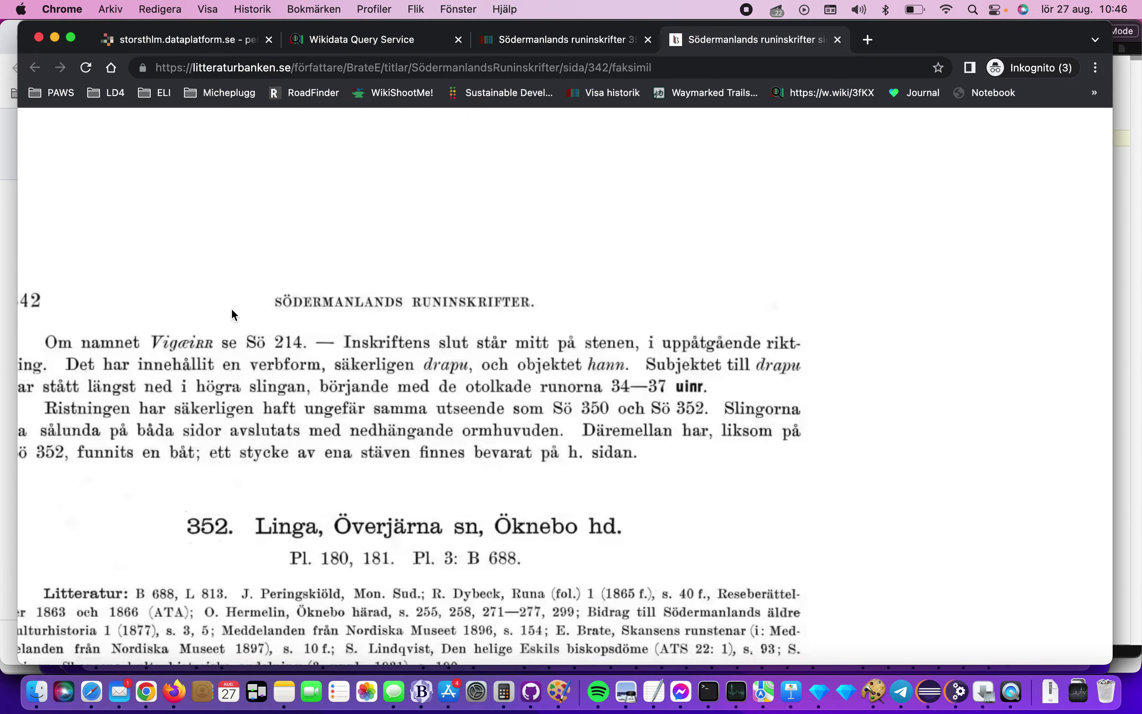
{"action": "scroll", "coordinate": [233, 314], "scroll_direction": "down", "scroll_amount": 5}
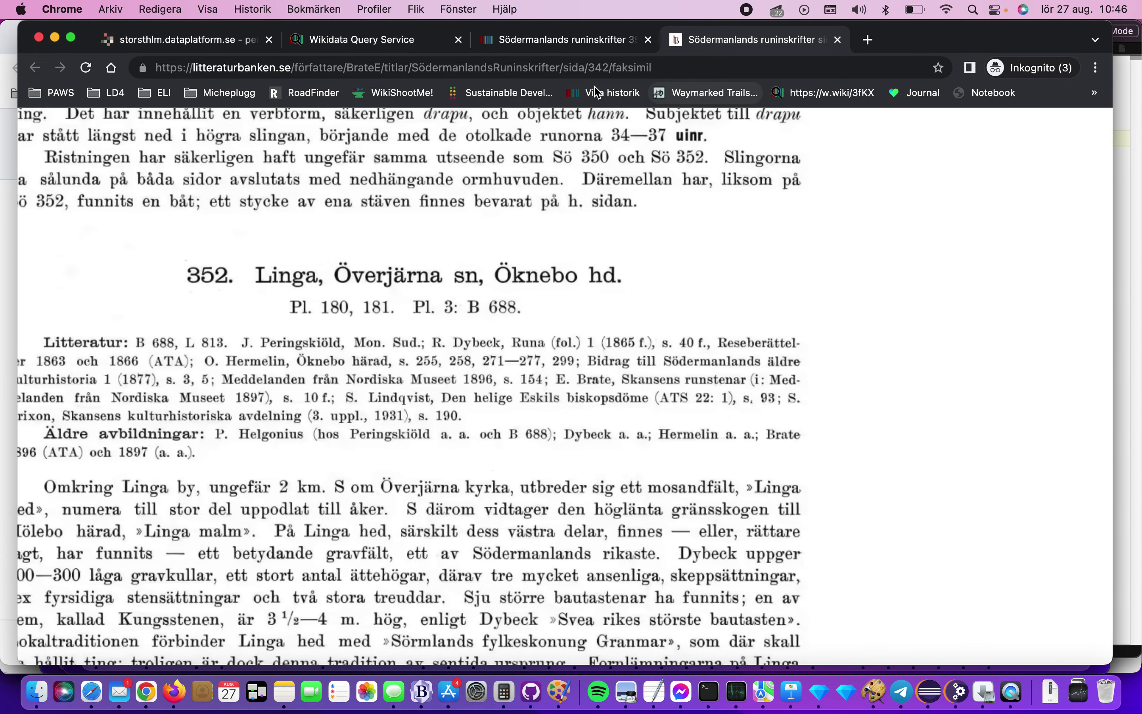
{"action": "left_click", "coordinate": [562, 39]}
{"action": "scroll", "coordinate": [531, 223], "scroll_direction": "down", "scroll_amount": 20}
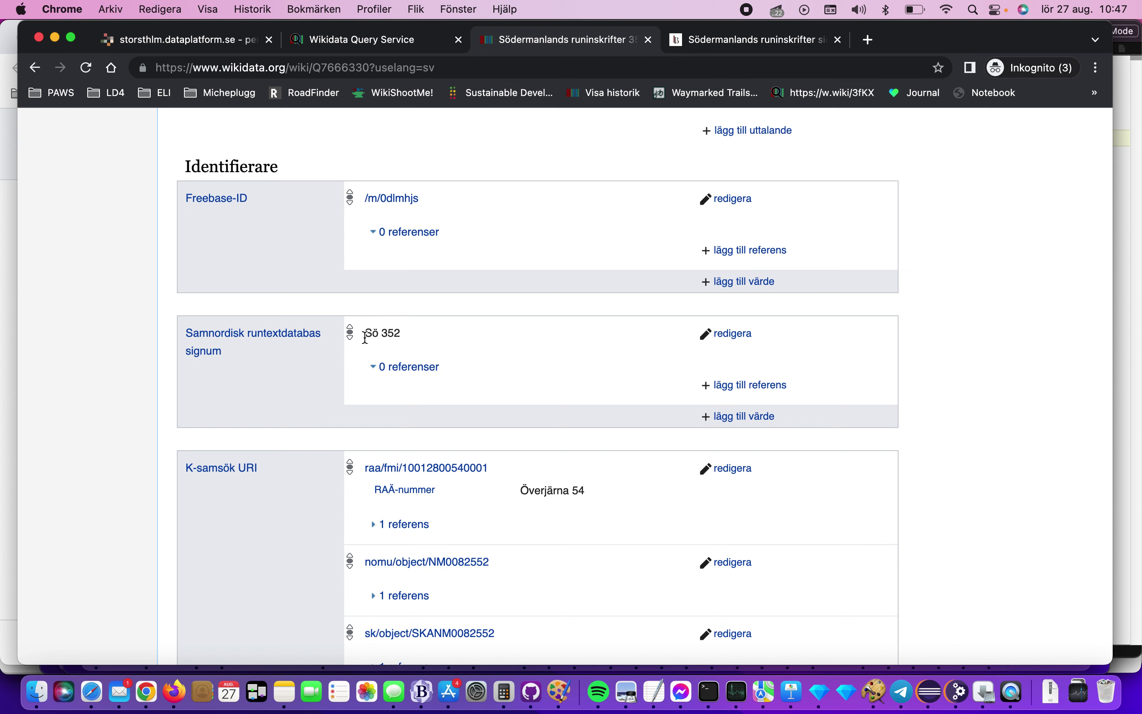
{"action": "scroll", "coordinate": [340, 351], "scroll_direction": "down", "scroll_amount": 5}
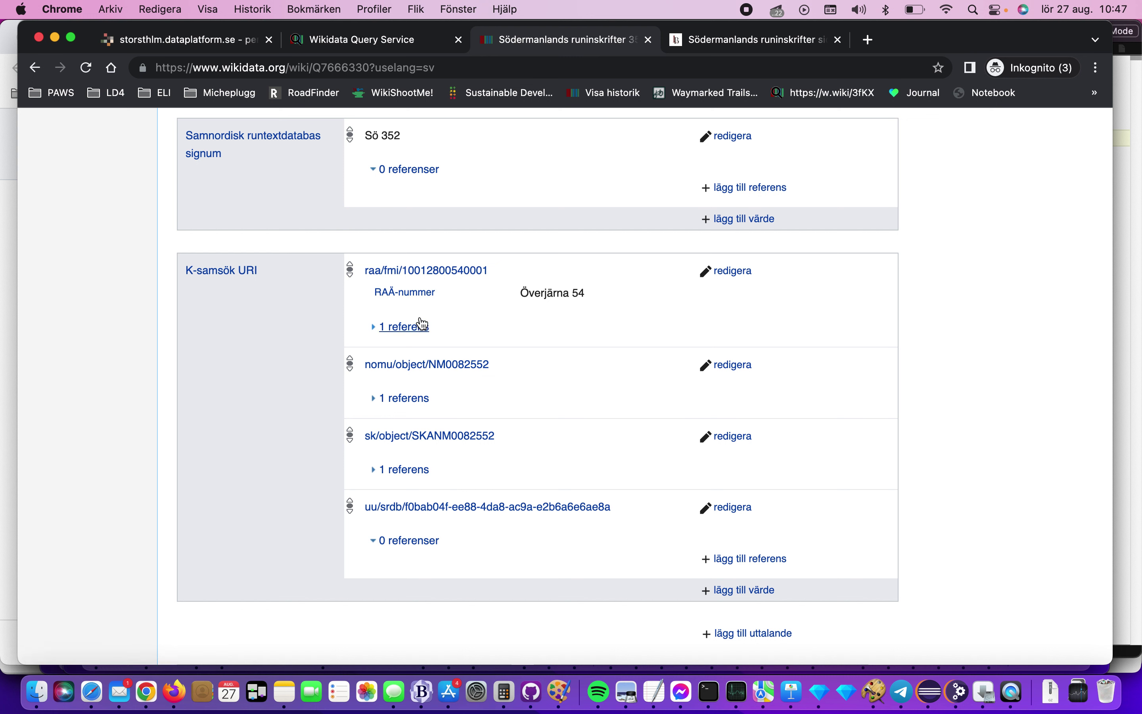
{"action": "left_click", "coordinate": [373, 331]}
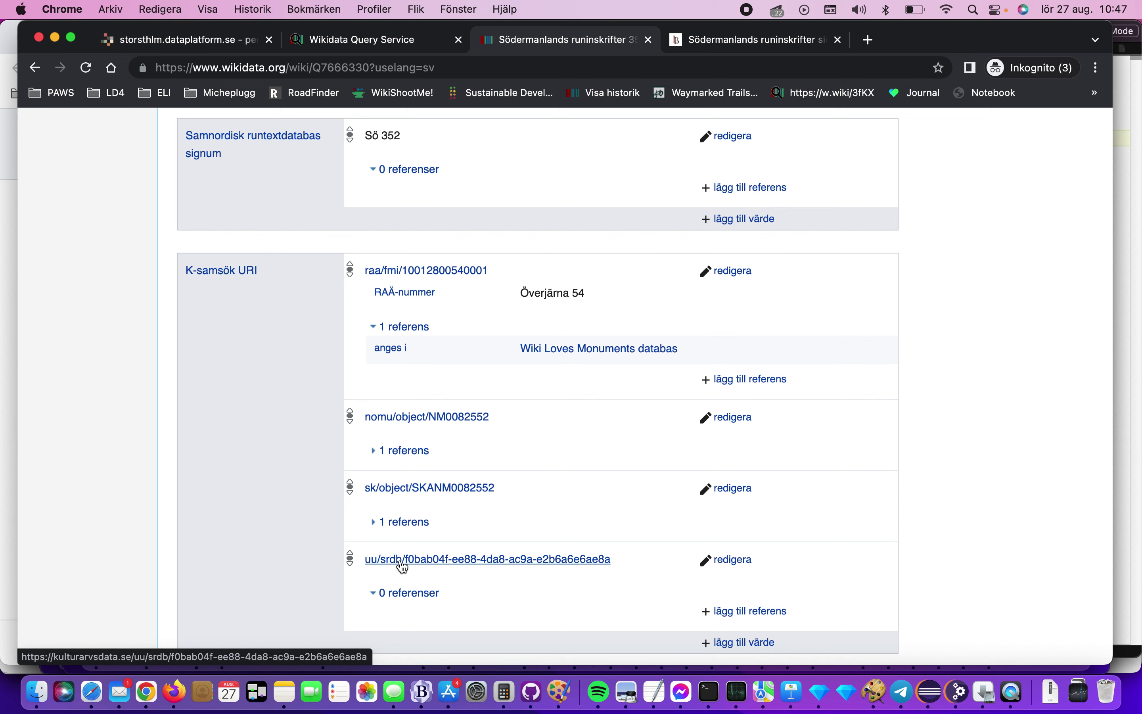
Open the uu/srdb "K-samsök URI" link in a new tab and accept the cookie notice on the Runor site
{"action": "right_click", "coordinate": [402, 565]}
{"action": "key", "text": "super+c"}
{"action": "left_click", "coordinate": [478, 430]}
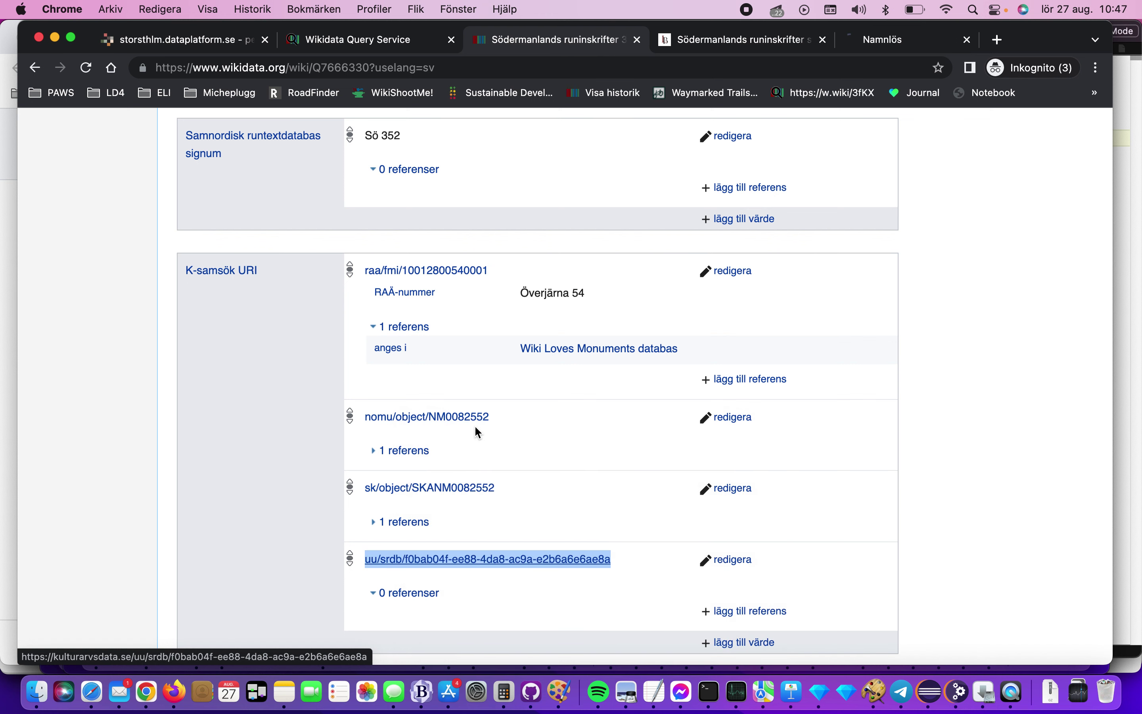
{"action": "left_click", "coordinate": [898, 47]}
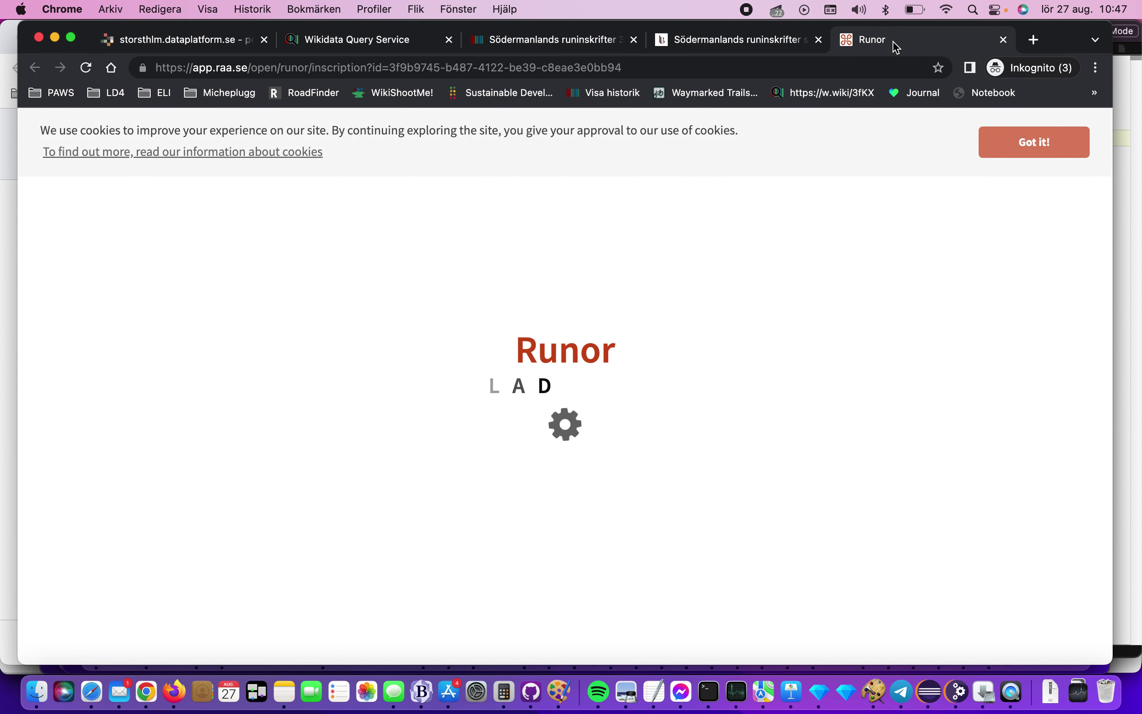
{"action": "left_click", "coordinate": [1041, 141]}
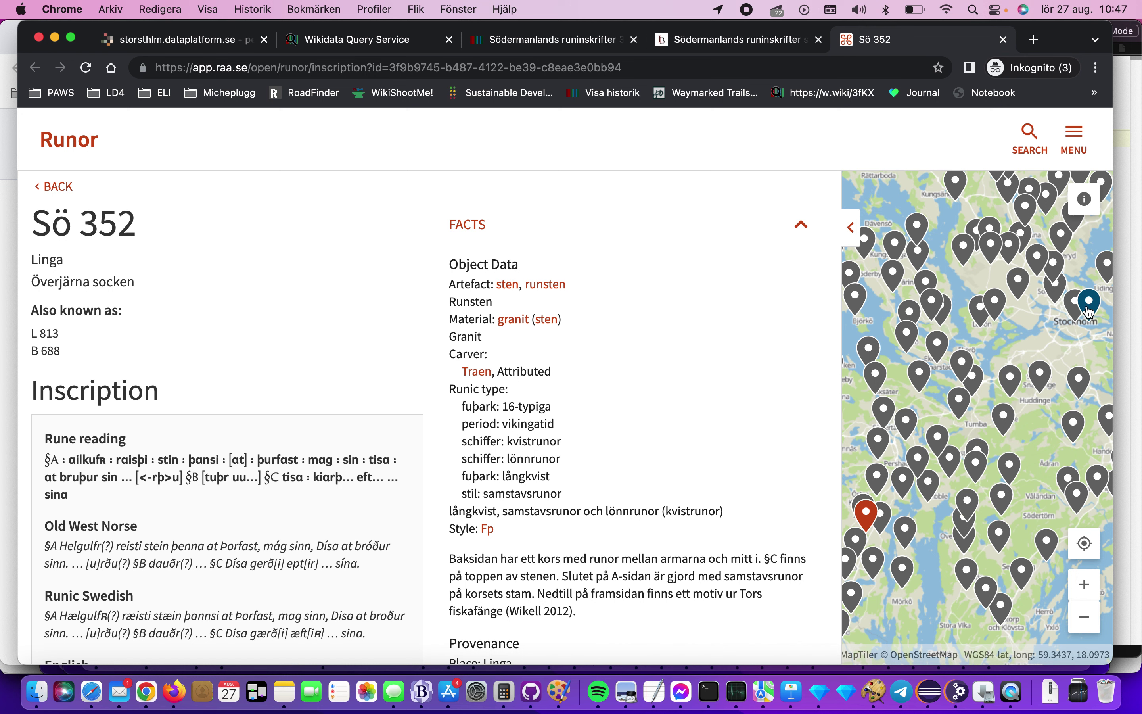
Review the inscription translations, provenance and location on the Sö 352 page
{"action": "scroll", "coordinate": [687, 408], "scroll_direction": "down", "scroll_amount": 6}
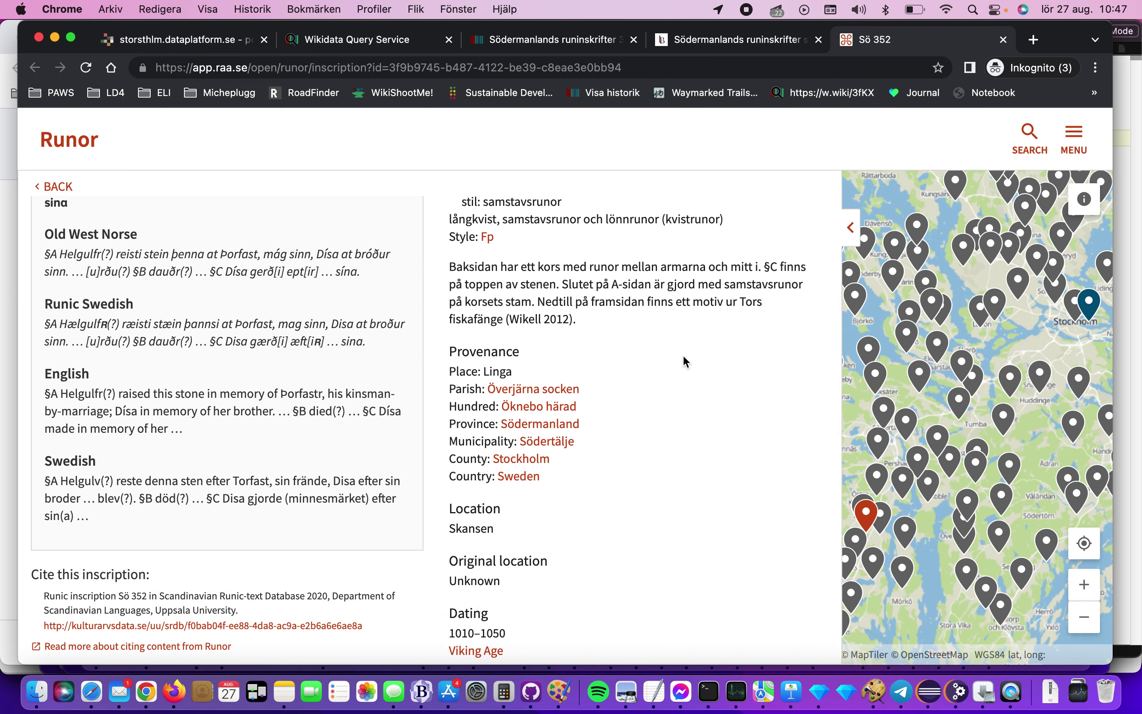
{"action": "scroll", "coordinate": [682, 355], "scroll_direction": "down", "scroll_amount": 3}
{"action": "scroll", "coordinate": [682, 355], "scroll_direction": "up", "scroll_amount": 5}
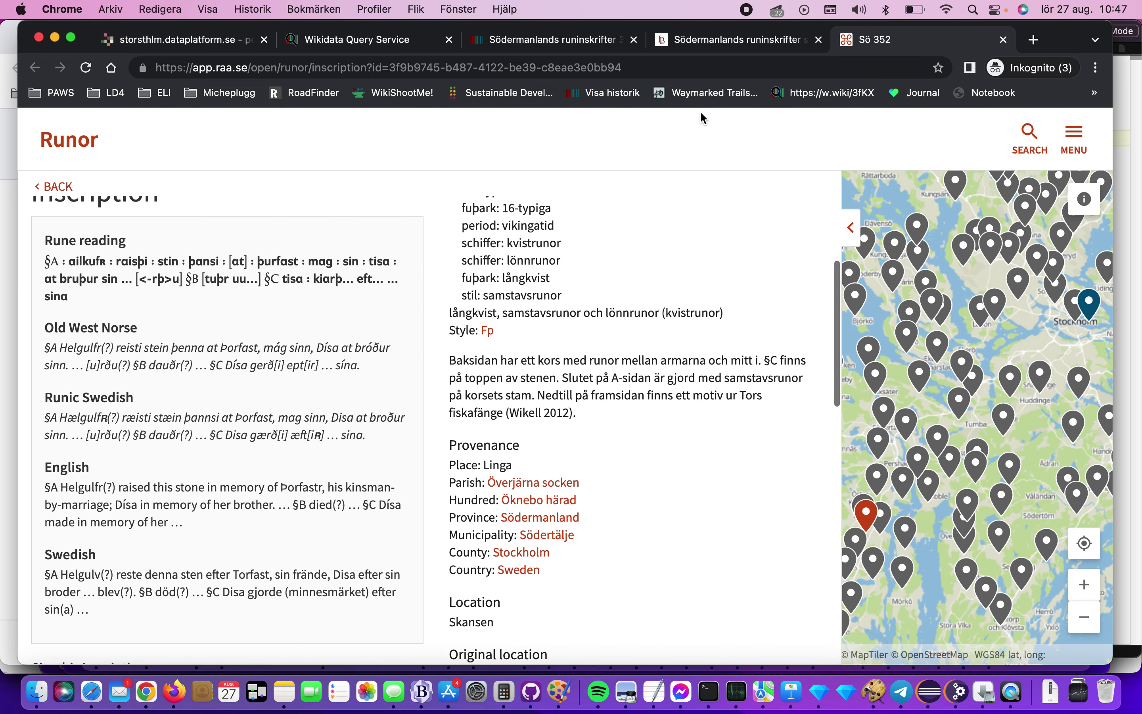
Copy the uu/srdb identifier text from the "K-samsök URI" statement on the Wikidata item
{"action": "left_click", "coordinate": [563, 40]}
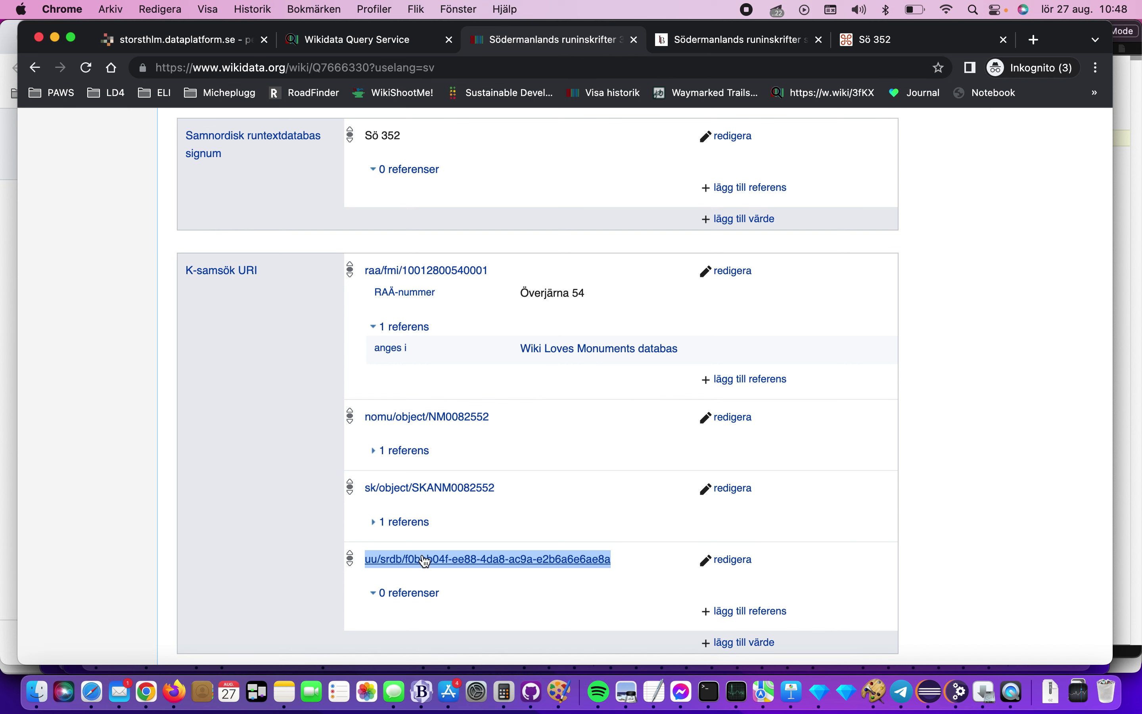
{"action": "right_click", "coordinate": [479, 557]}
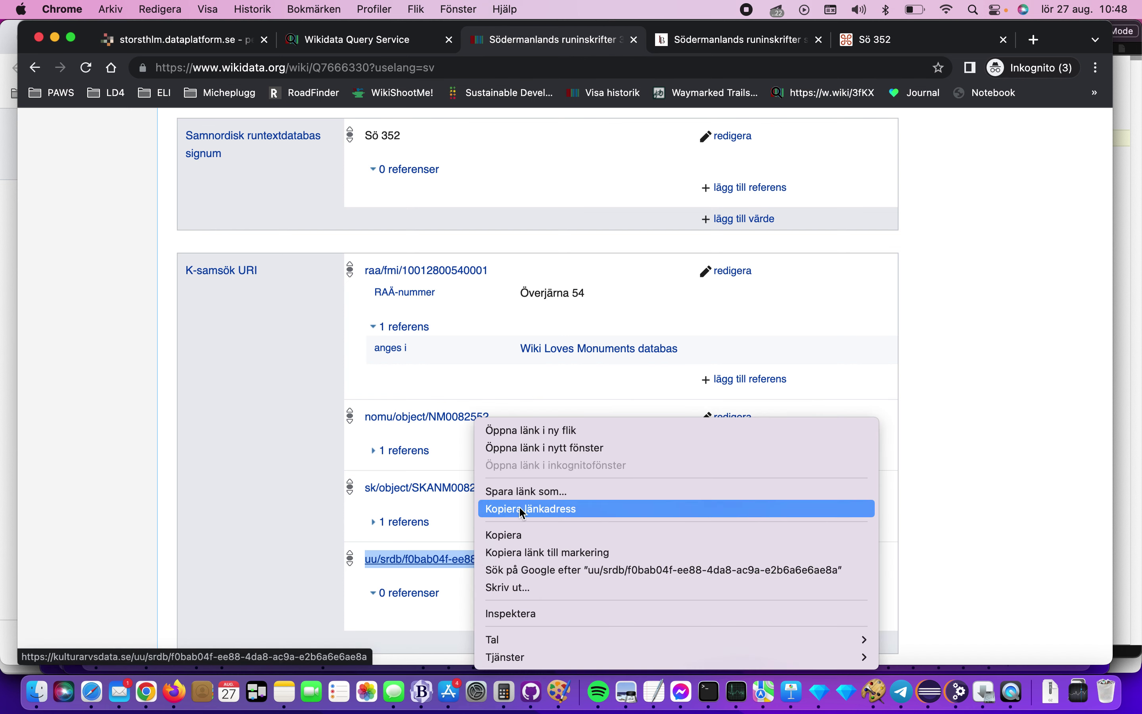
{"action": "left_click", "coordinate": [521, 534]}
Add a "beskriven på URL" statement after "inskription" and paste the copied uu/srdb identifier as its value
{"action": "scroll", "coordinate": [521, 473], "scroll_direction": "up", "scroll_amount": 10}
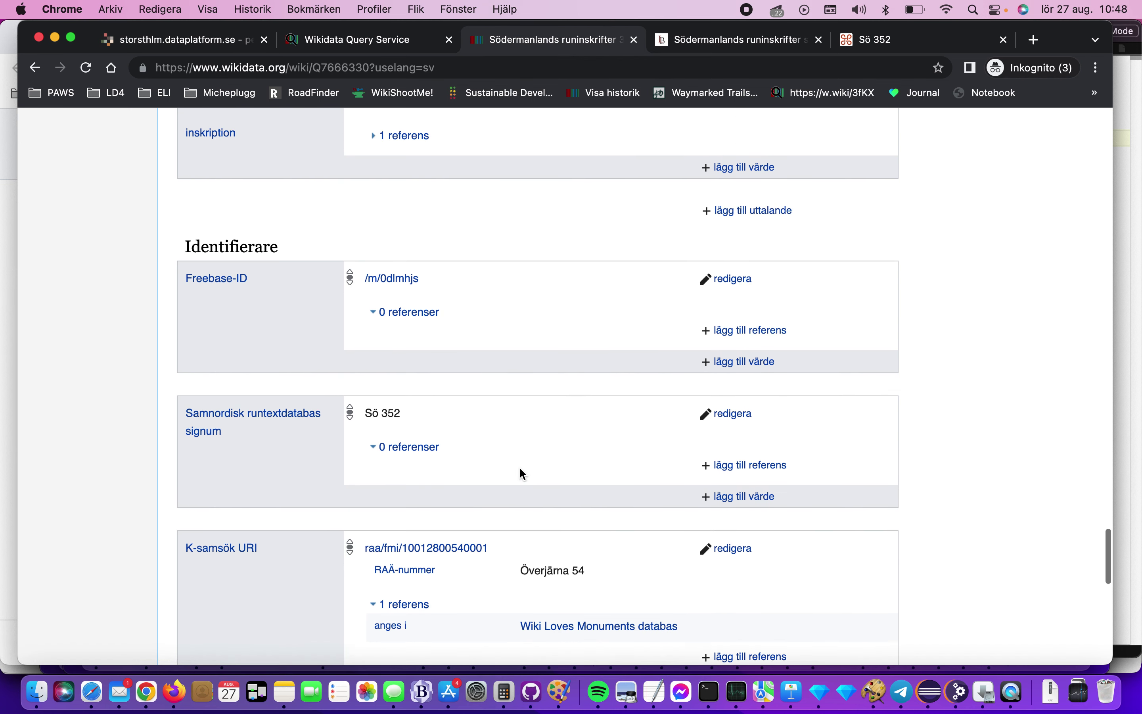
{"action": "scroll", "coordinate": [520, 468], "scroll_direction": "up", "scroll_amount": 15}
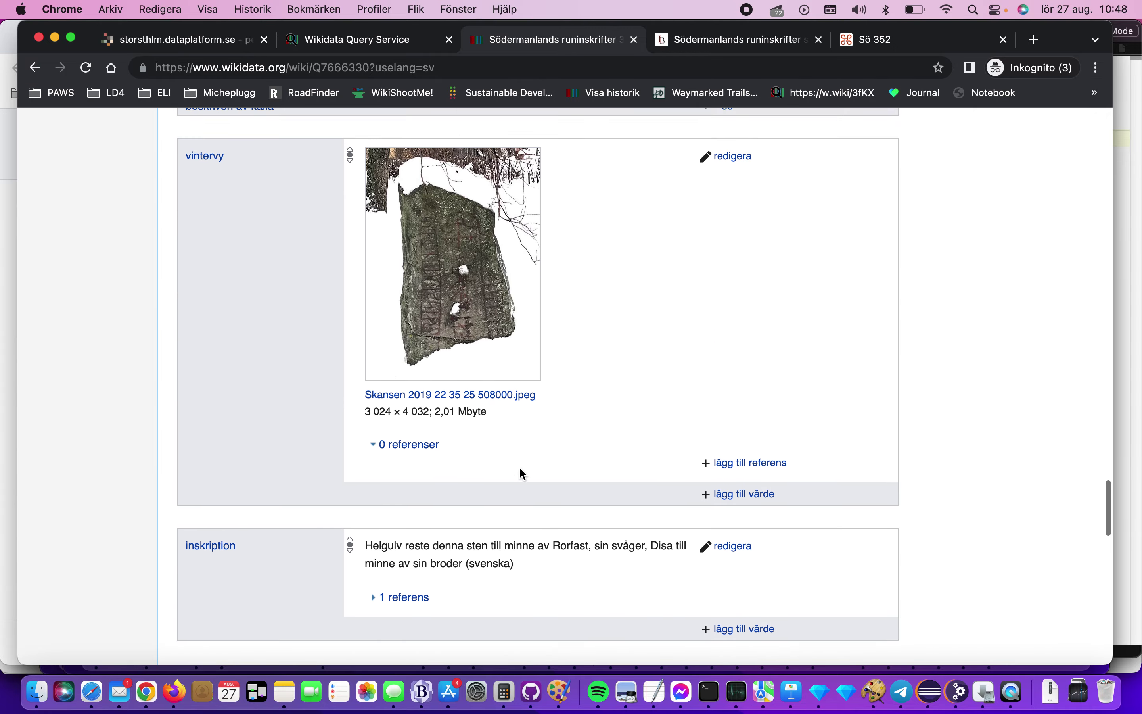
{"action": "scroll", "coordinate": [521, 471], "scroll_direction": "up", "scroll_amount": 10}
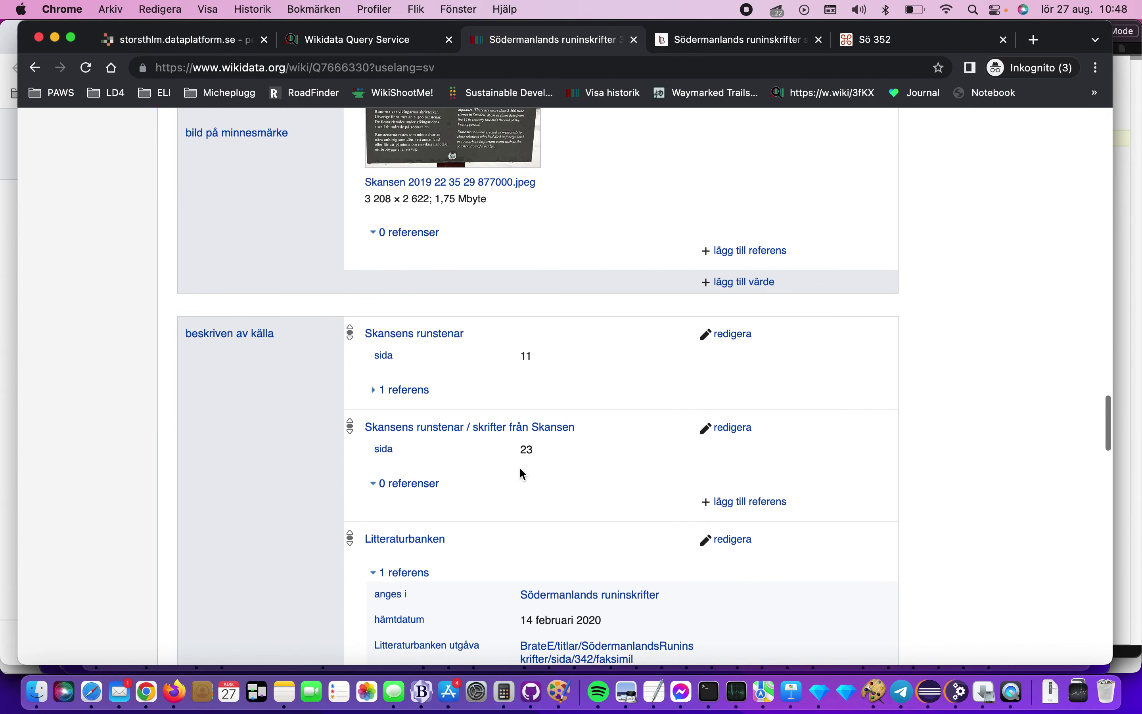
{"action": "scroll", "coordinate": [520, 472], "scroll_direction": "down", "scroll_amount": 6}
{"action": "scroll", "coordinate": [520, 470], "scroll_direction": "down", "scroll_amount": 10}
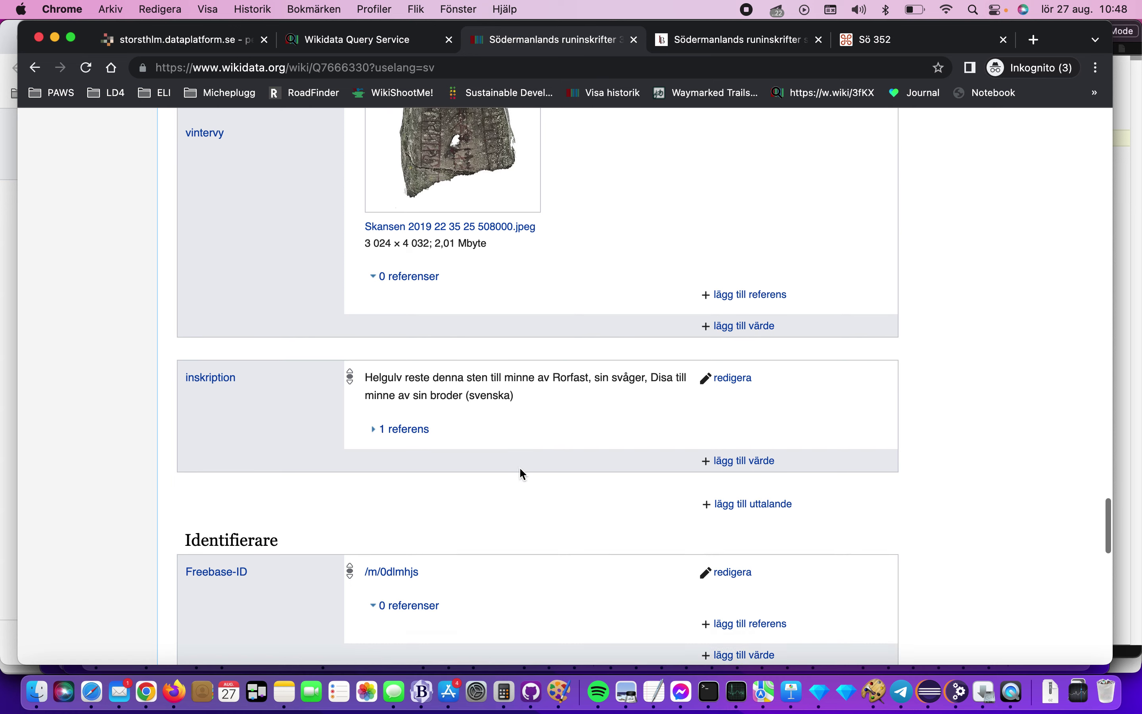
{"action": "left_click", "coordinate": [738, 406]}
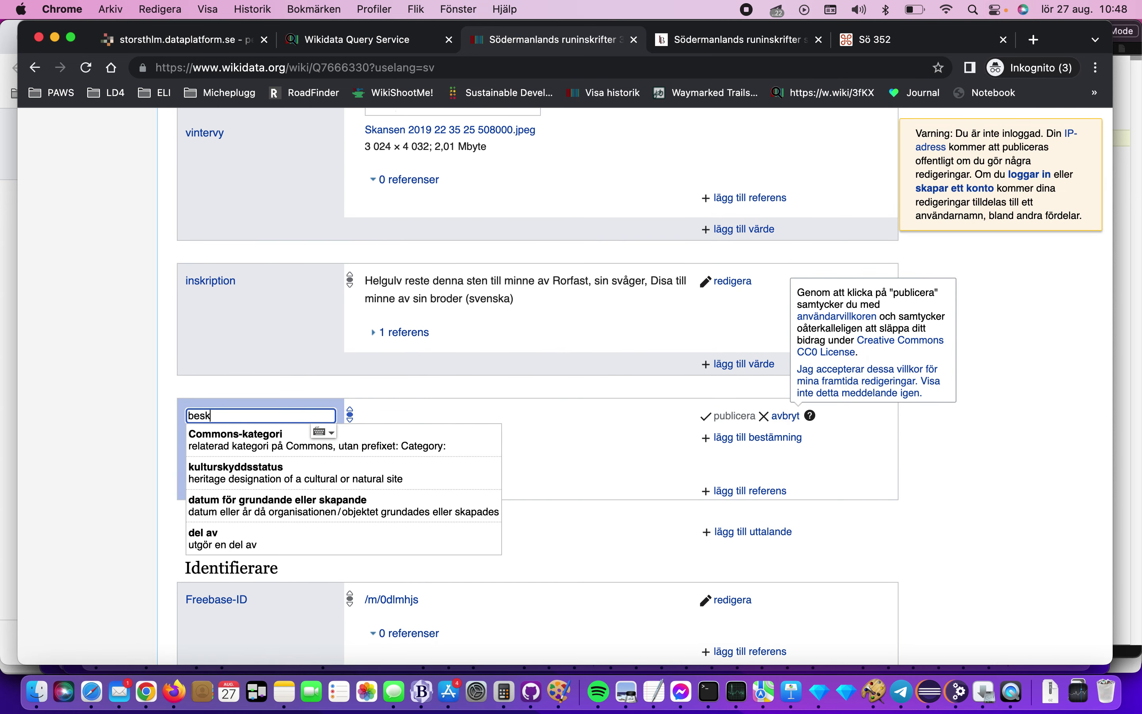
{"action": "left_click", "coordinate": [441, 440]}
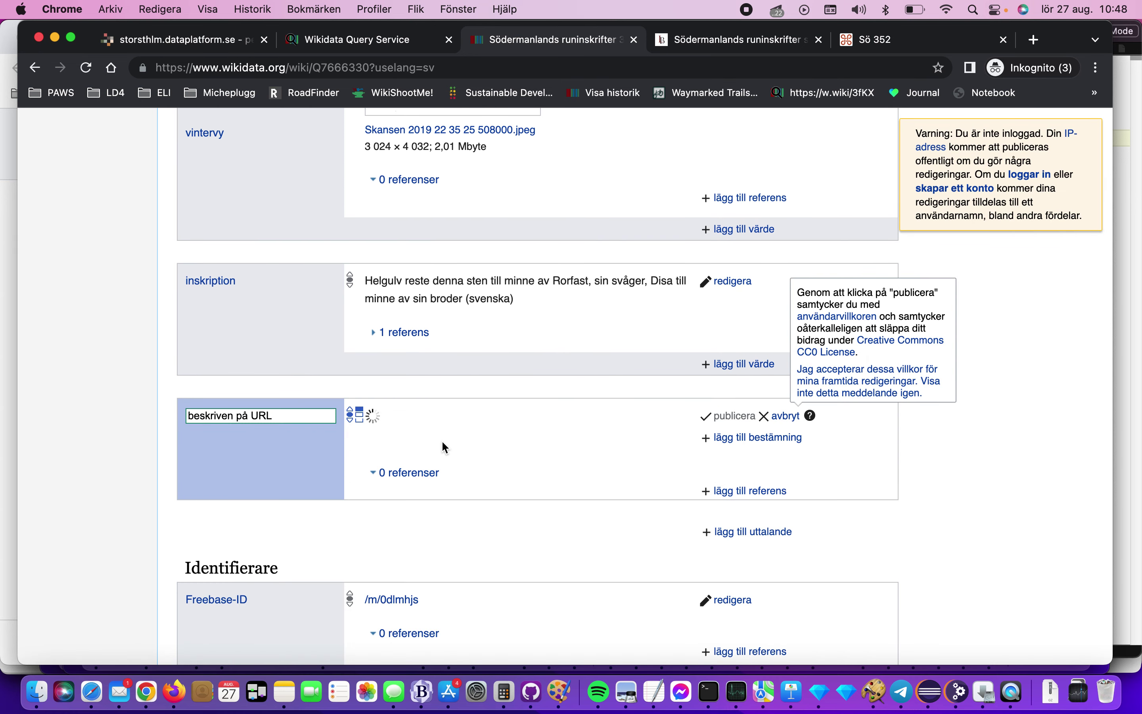
{"action": "right_click", "coordinate": [437, 411]}
{"action": "left_click", "coordinate": [467, 523]}
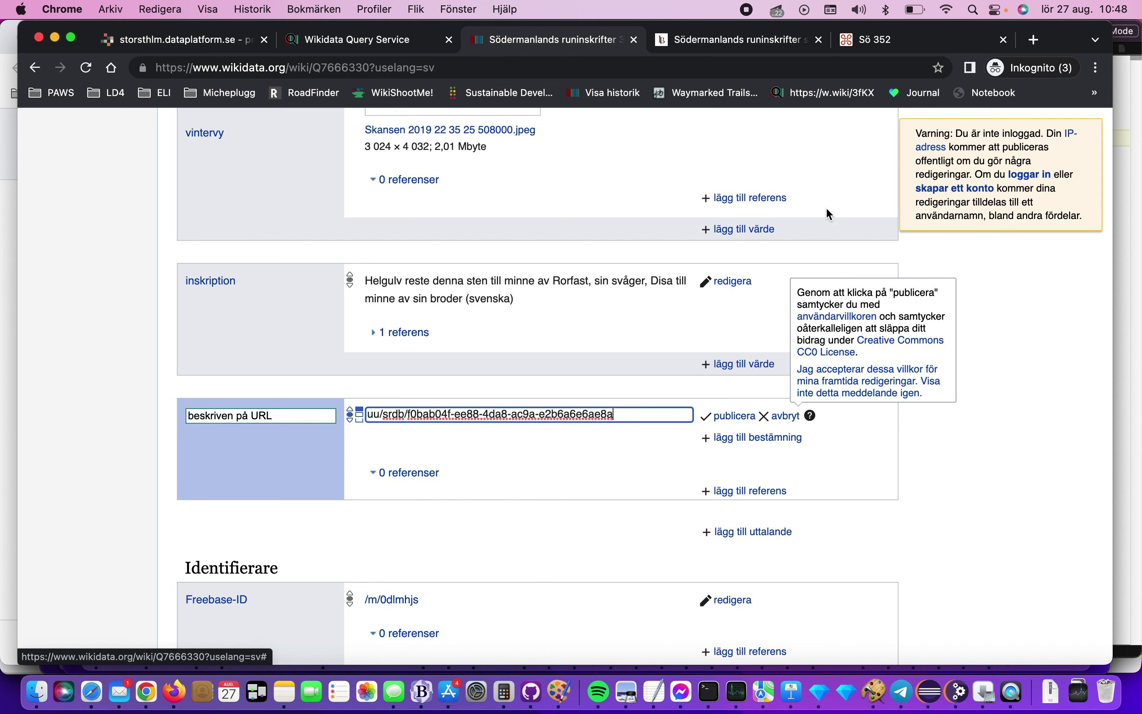
Copy the full web address of the Runor page for Sö 352
{"action": "left_click", "coordinate": [884, 47]}
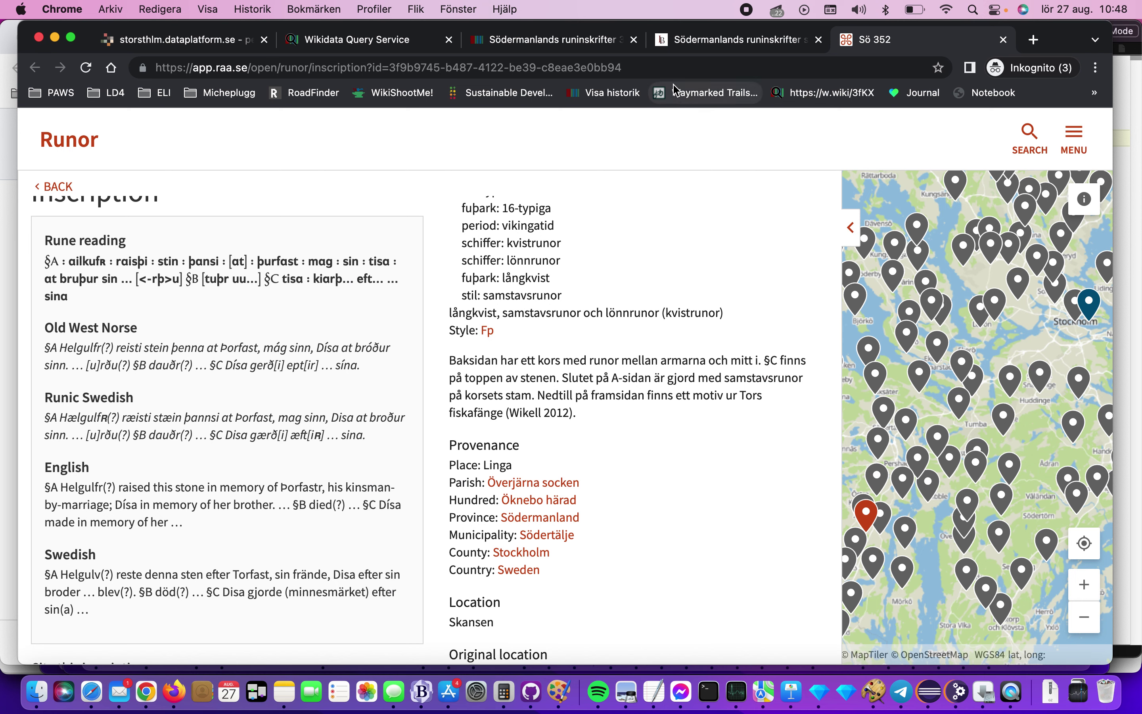
{"action": "left_click", "coordinate": [670, 71]}
{"action": "key", "text": "super+c"}
{"action": "right_click", "coordinate": [581, 71]}
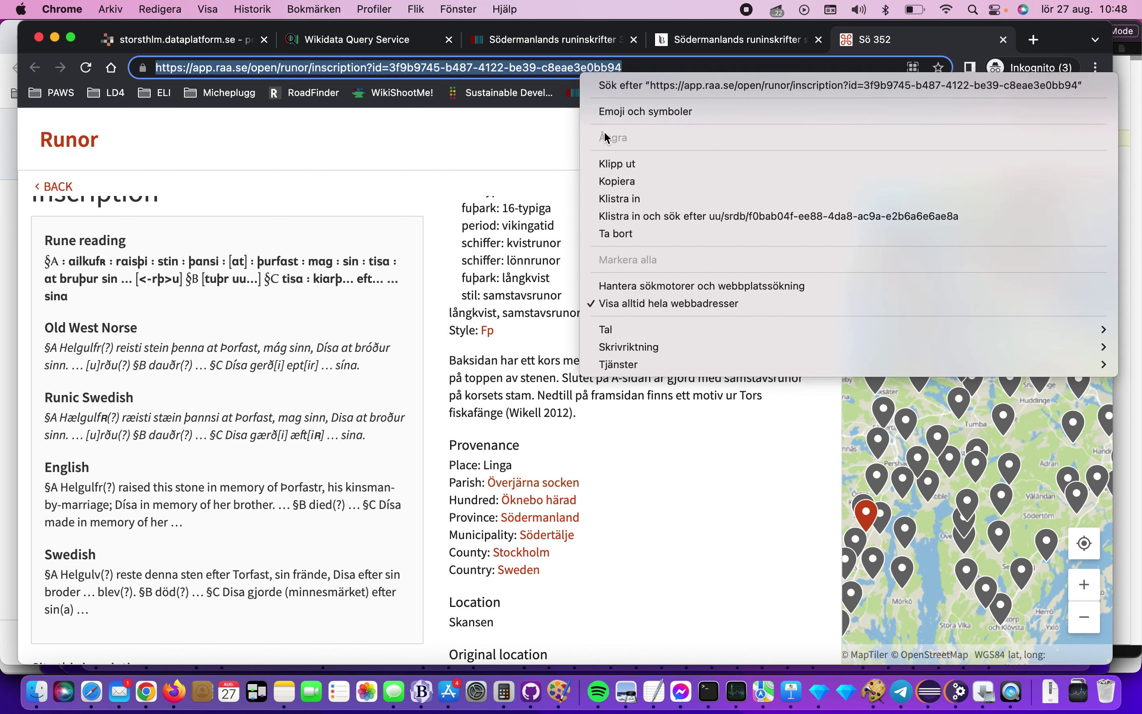
{"action": "left_click", "coordinate": [613, 181]}
Replace the "beskriven på URL" value with the copied Runor inscription address and publish the statement
{"action": "left_click", "coordinate": [572, 47]}
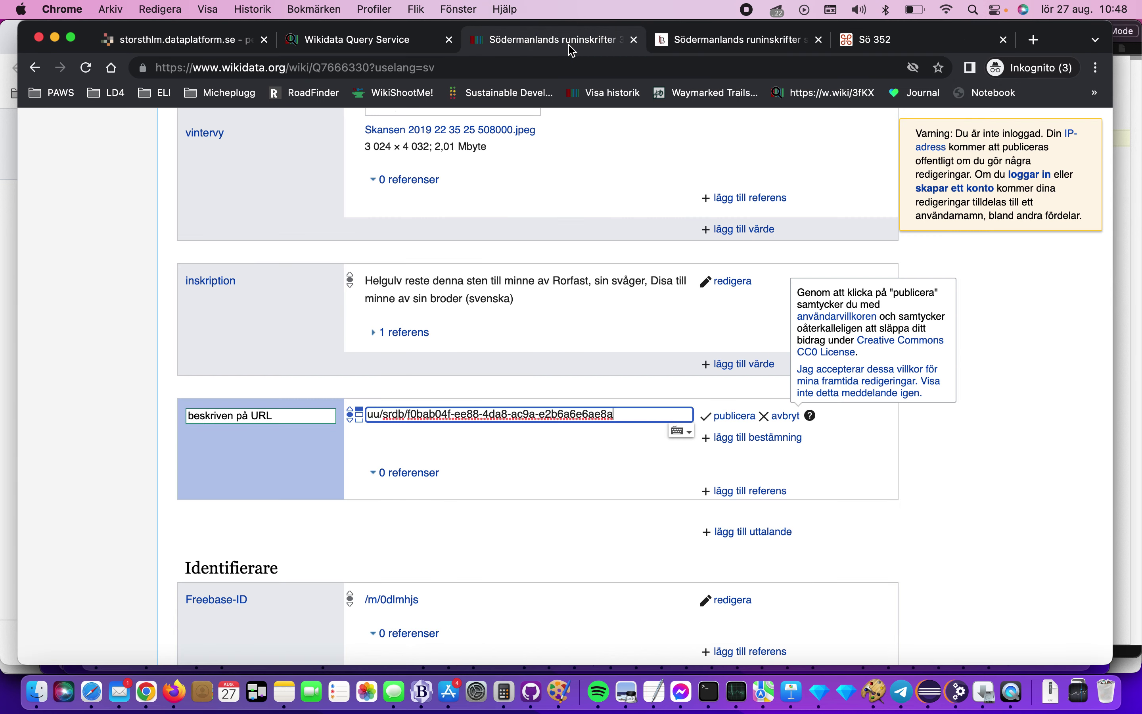
{"action": "key", "text": "super+a"}
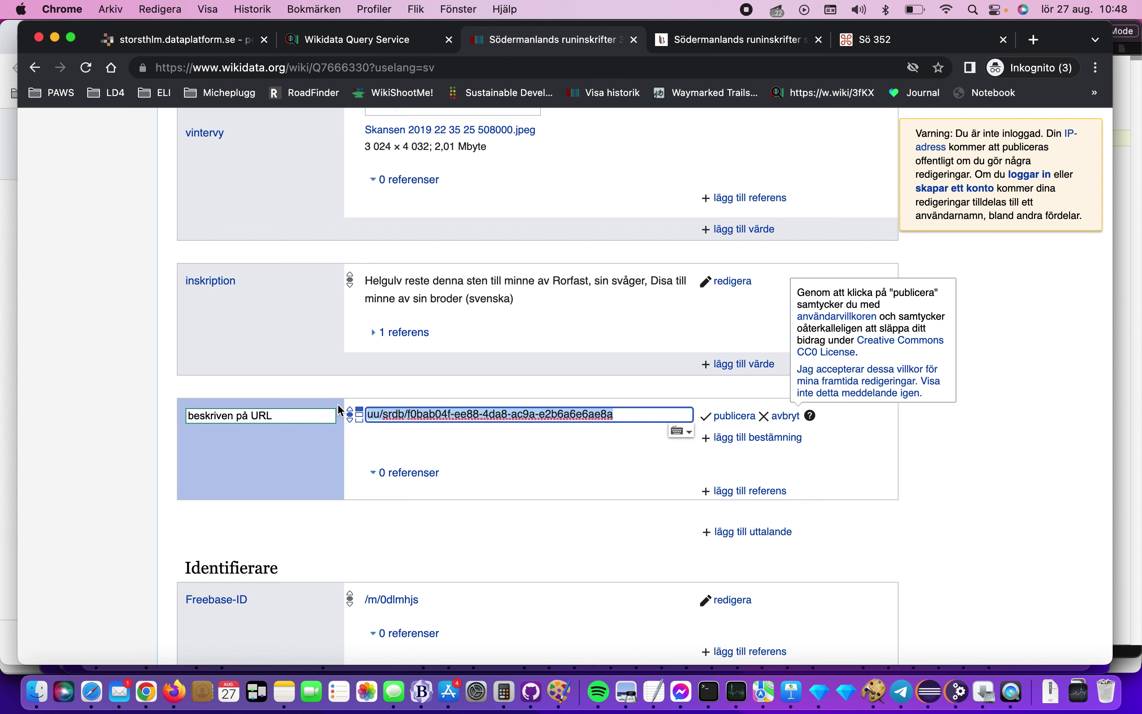
{"action": "right_click", "coordinate": [387, 417]}
{"action": "left_click", "coordinate": [418, 473]}
{"action": "left_click", "coordinate": [720, 421]}
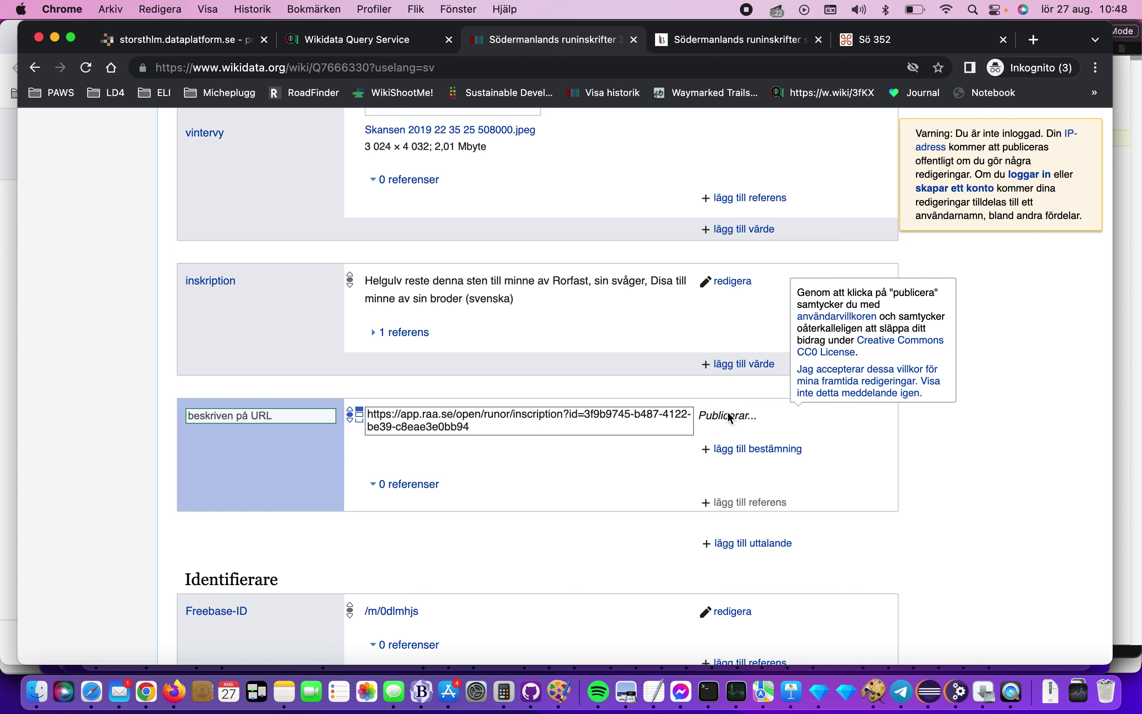
Check the published "beskriven på URL" statement and expand the reference under the "inskription" statement
{"action": "scroll", "coordinate": [729, 416], "scroll_direction": "down", "scroll_amount": 3}
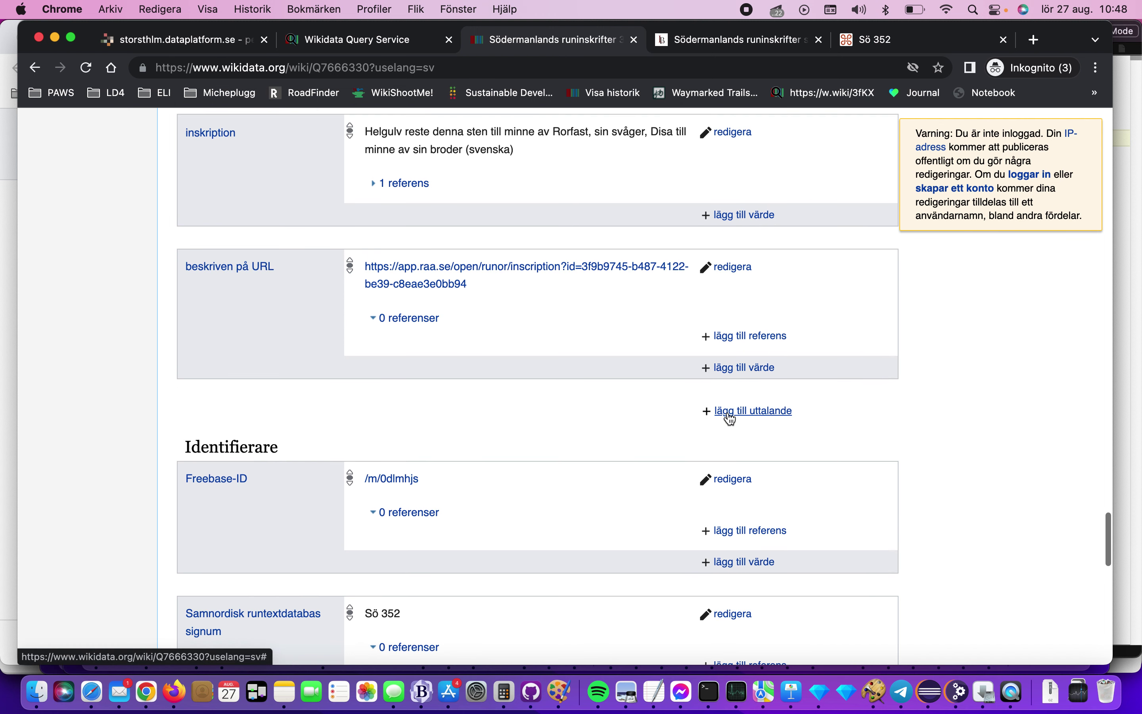
{"action": "scroll", "coordinate": [727, 413], "scroll_direction": "up", "scroll_amount": 3}
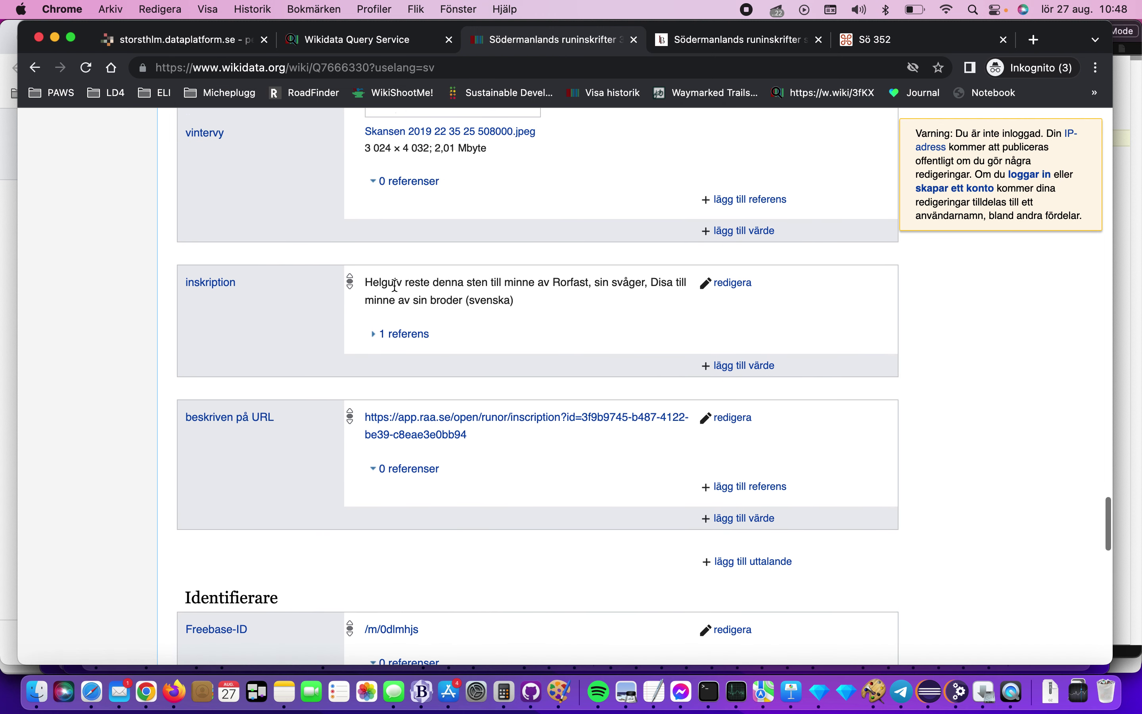
{"action": "left_click", "coordinate": [372, 336]}
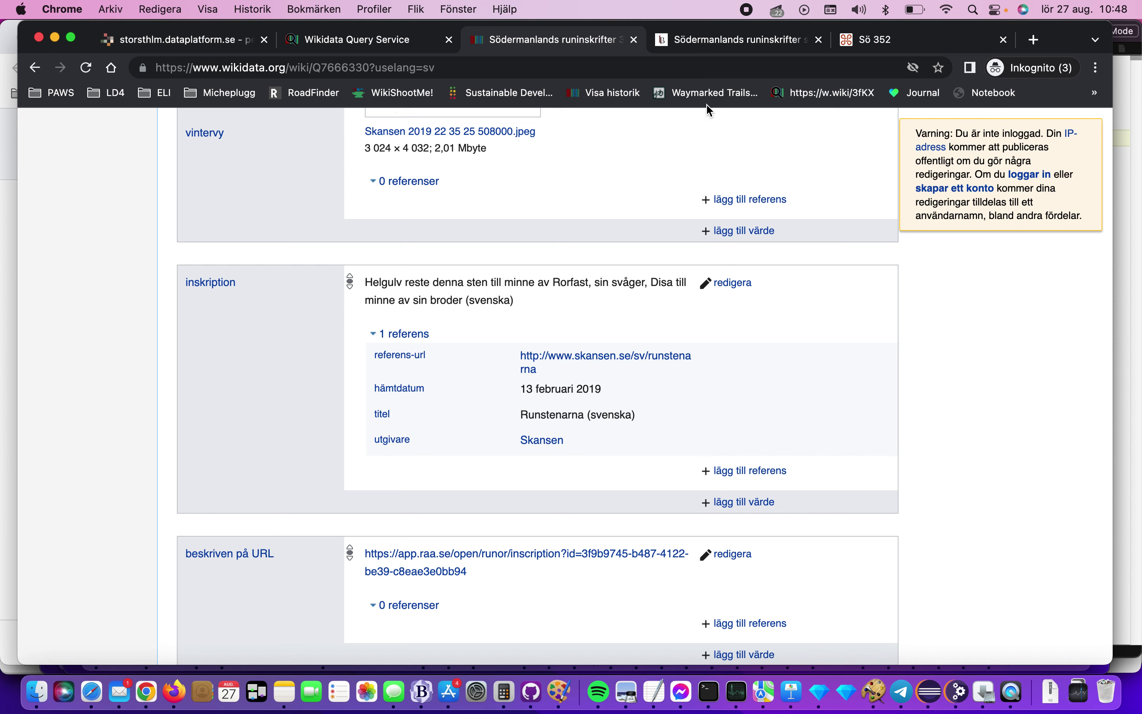
Place the Wikidata tab beside the Runor tab and read through entry 352 in the Litteraturbanken facsimile
{"action": "left_click_drag", "start_coordinate": [594, 49], "coordinate": [691, 57]}
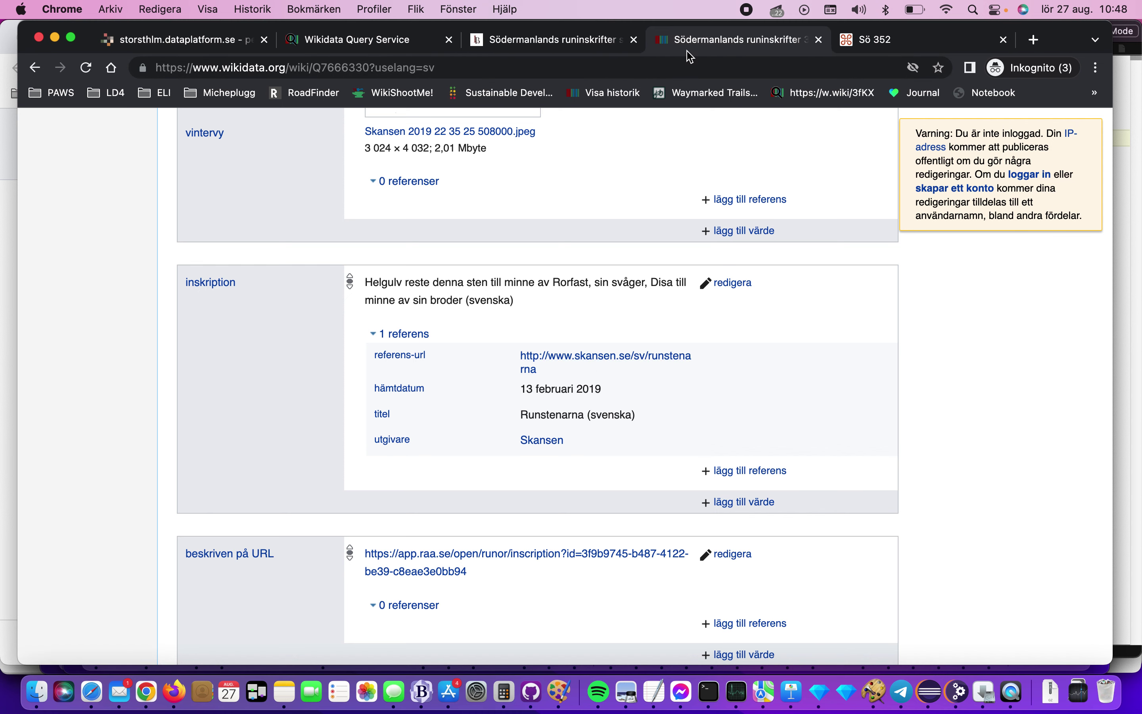
{"action": "left_click", "coordinate": [589, 45]}
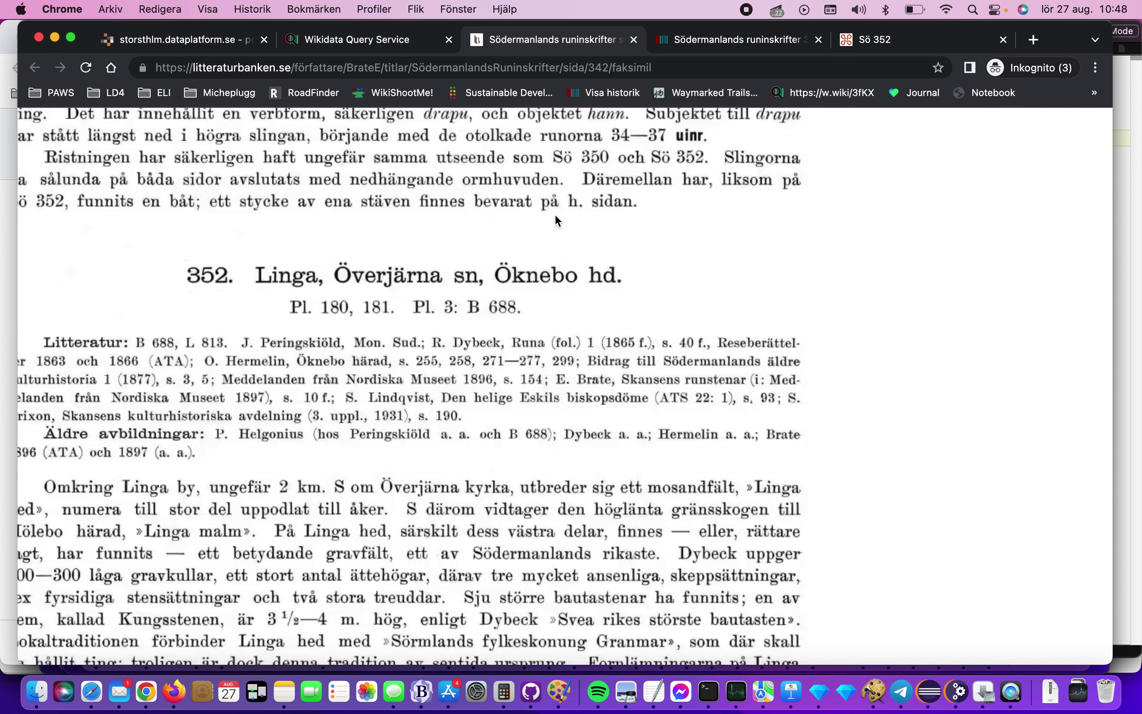
{"action": "scroll", "coordinate": [555, 220], "scroll_direction": "down", "scroll_amount": 3}
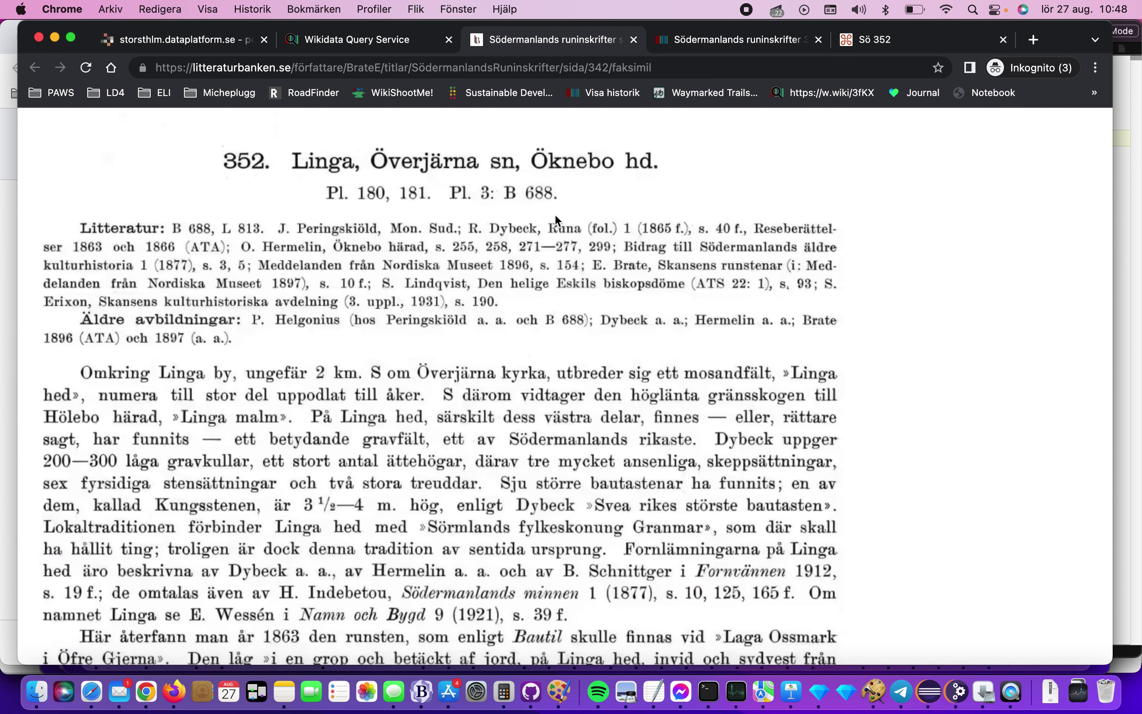
{"action": "scroll", "coordinate": [556, 217], "scroll_direction": "down", "scroll_amount": 5}
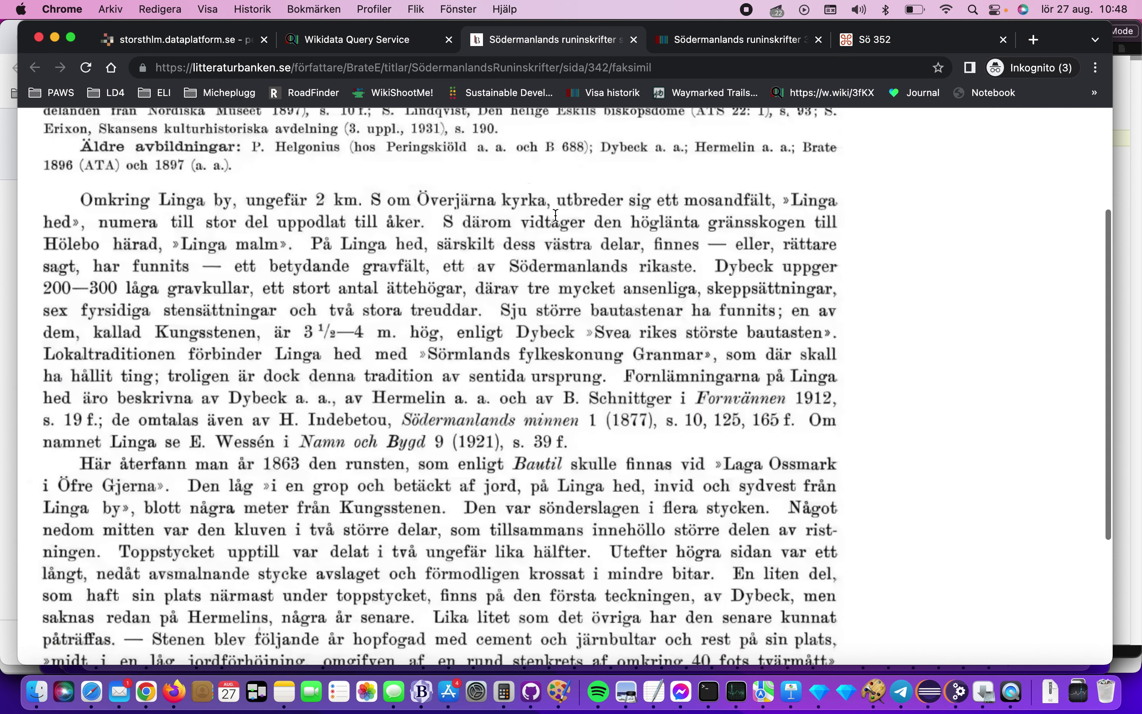
{"action": "scroll", "coordinate": [556, 215], "scroll_direction": "down", "scroll_amount": 5}
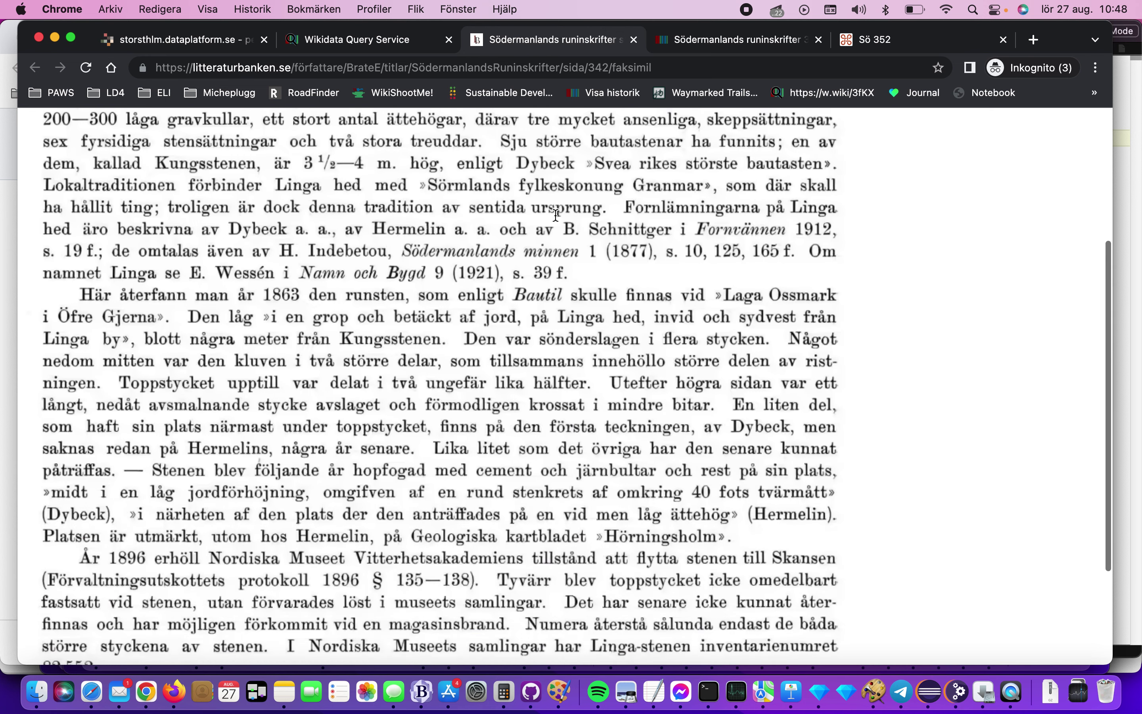
{"action": "scroll", "coordinate": [555, 215], "scroll_direction": "down", "scroll_amount": 4}
Select the Old West Norse text of the inscription on the Runor page for Sö 352
{"action": "left_click", "coordinate": [869, 40]}
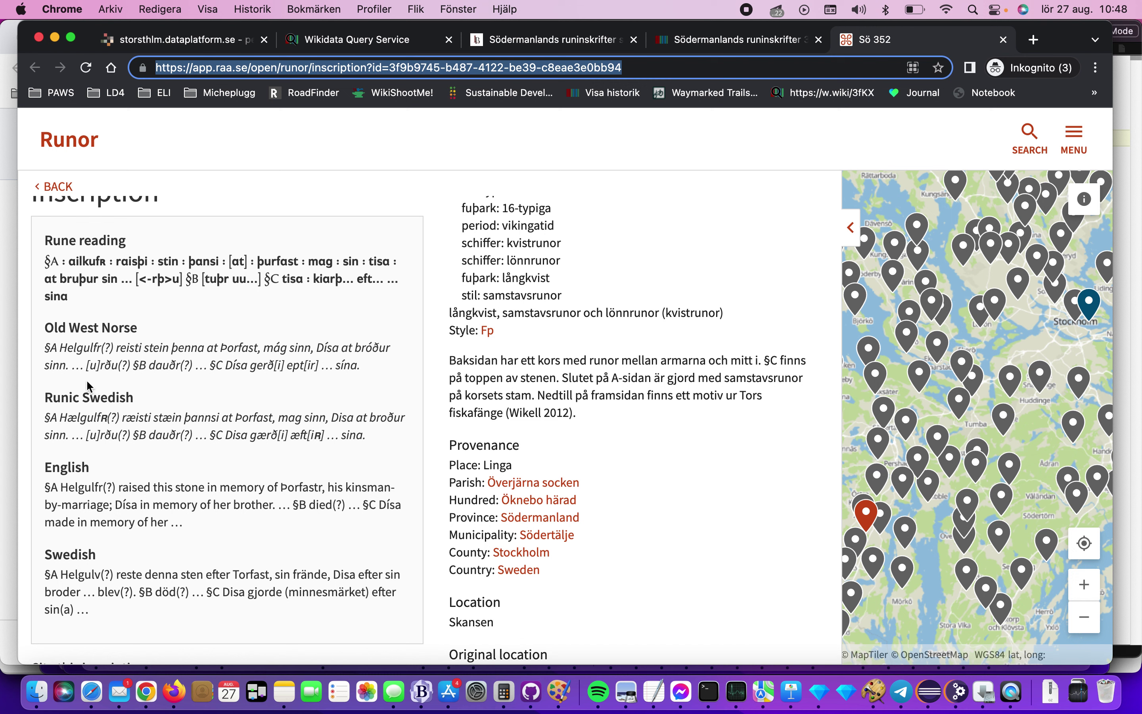
{"action": "left_click_drag", "start_coordinate": [45, 348], "coordinate": [347, 377]}
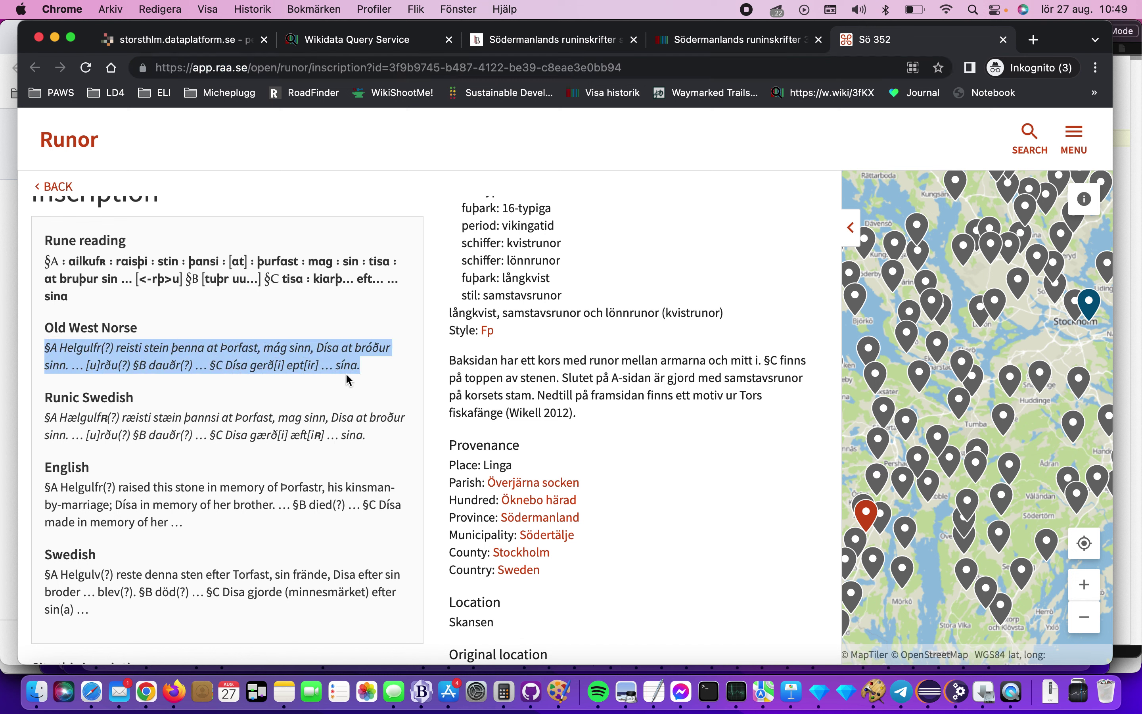
Copy the English translation of the inscription from the Runor page for Sö 352
{"action": "mouse_move", "coordinate": [47, 489]}
{"action": "left_mouse_down"}
{"action": "mouse_move", "coordinate": [179, 524]}
{"action": "mouse_move", "coordinate": [47, 502]}
{"action": "mouse_move", "coordinate": [48, 491]}
{"action": "left_mouse_up"}
{"action": "left_click", "coordinate": [171, 526]}
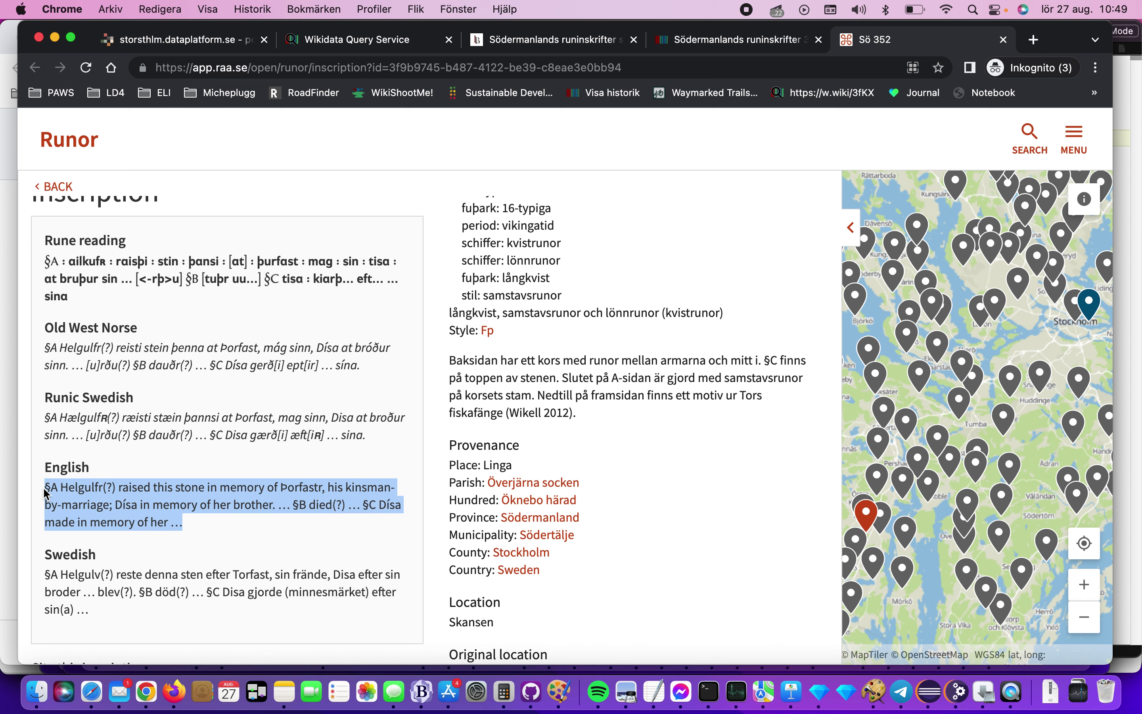
{"action": "right_click", "coordinate": [46, 492]}
{"action": "left_click", "coordinate": [75, 521]}
Switch to the Wikidata item and add a second "inskription" value containing the copied English translation
{"action": "left_click", "coordinate": [707, 47]}
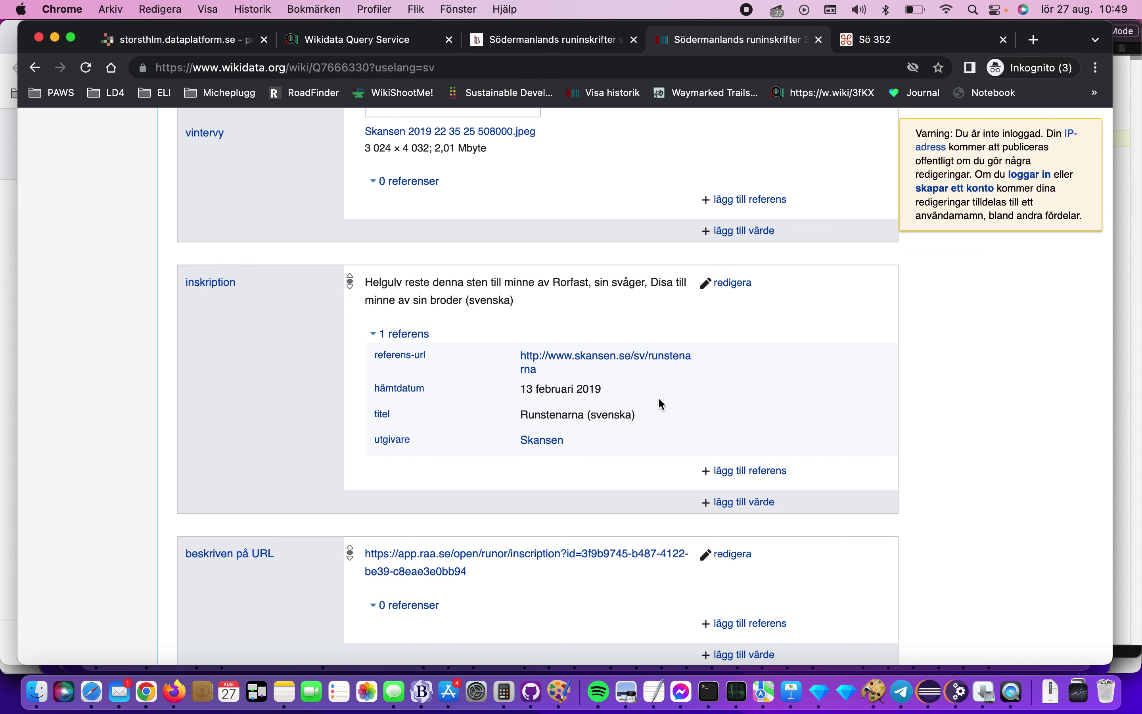
{"action": "left_click", "coordinate": [744, 500]}
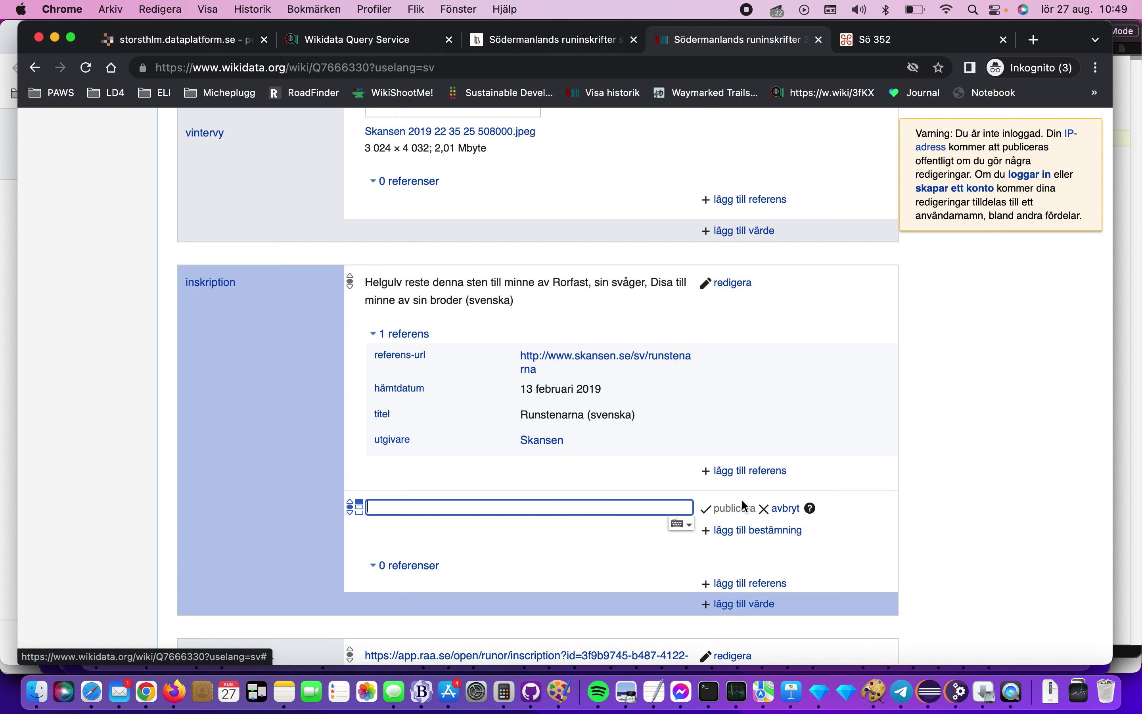
{"action": "right_click", "coordinate": [611, 508]}
{"action": "left_click", "coordinate": [642, 552]}
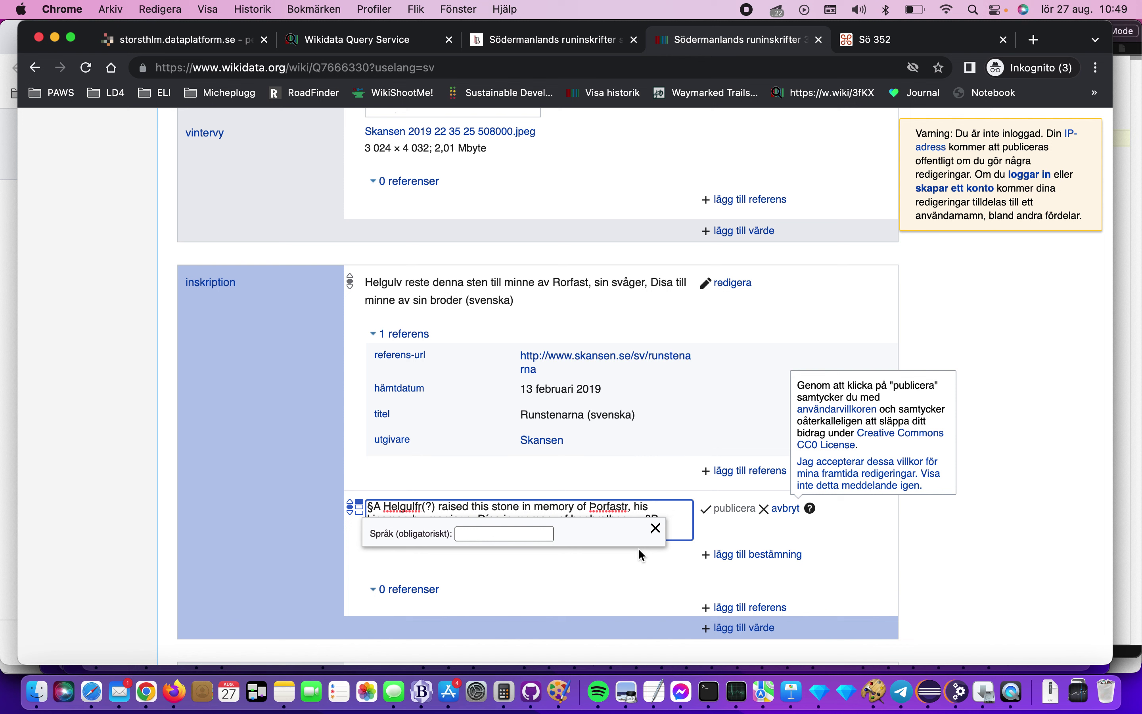
Set the language of the new "inskription" value to engelska and publish it
{"action": "left_click", "coordinate": [532, 537]}
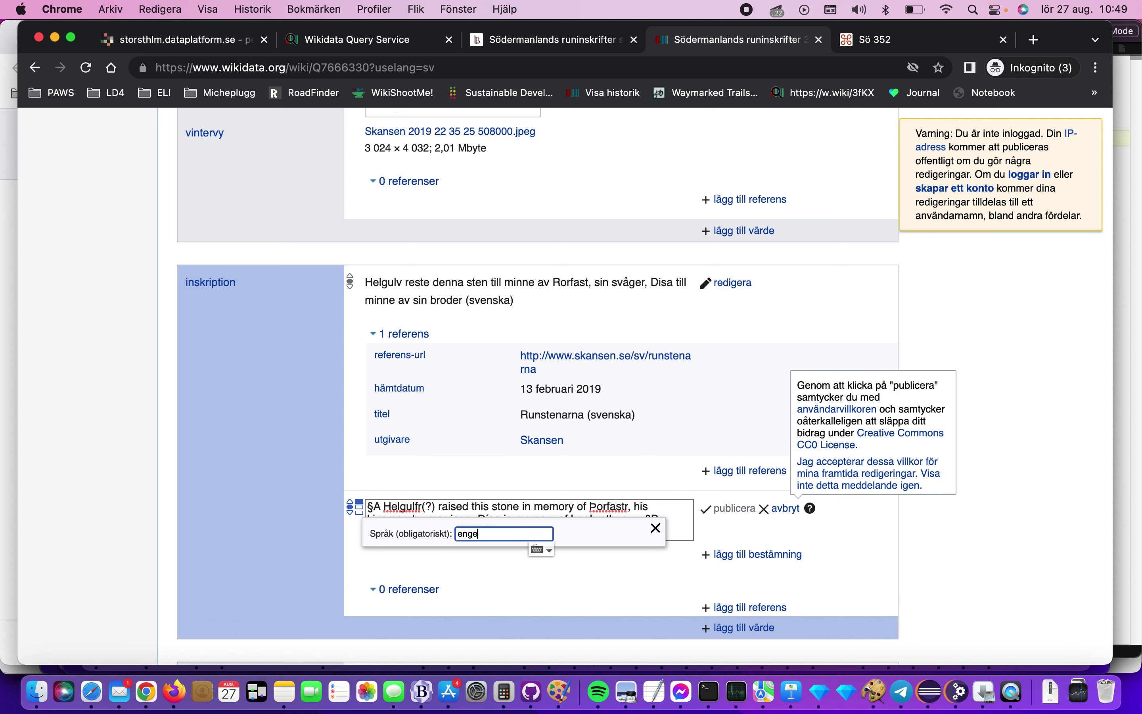
{"action": "type", "text": "enge"}
{"action": "key", "text": "Down"}
{"action": "key", "text": "Return"}
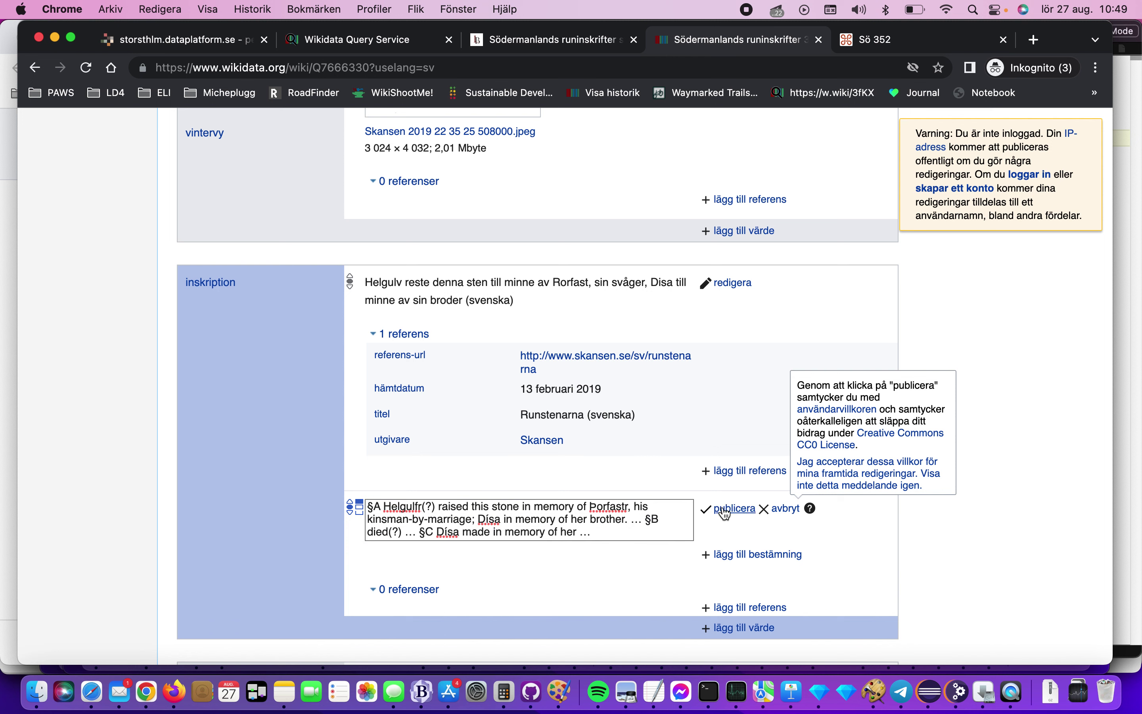
{"action": "left_click", "coordinate": [726, 510]}
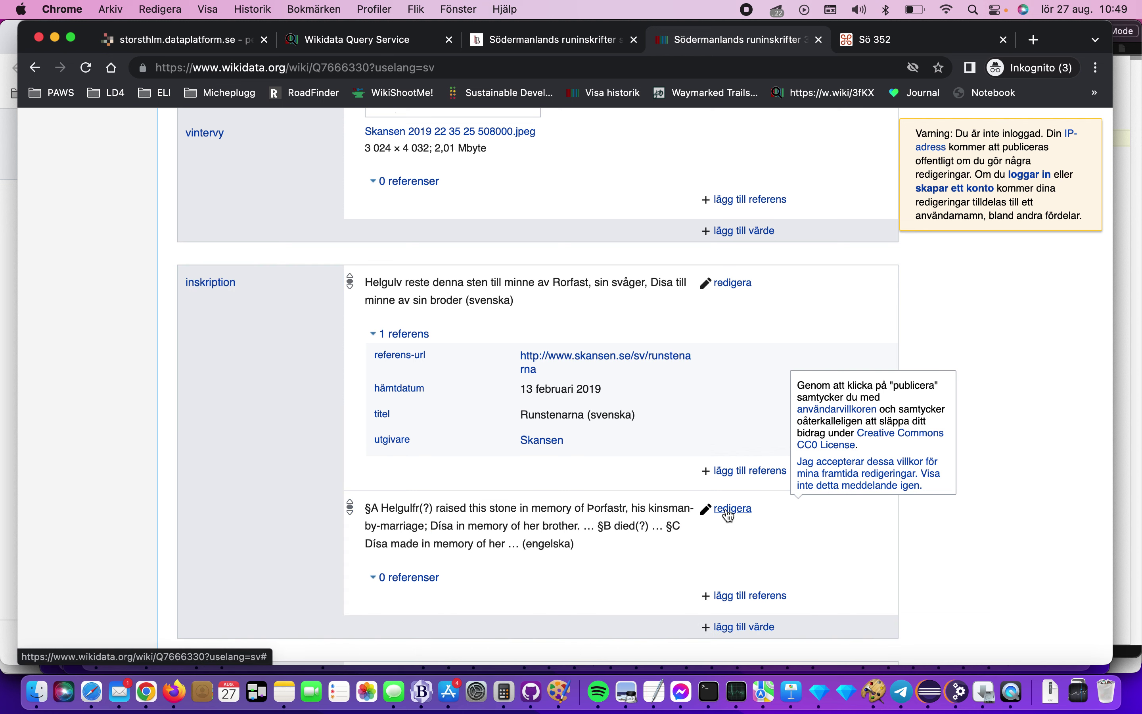
Start another "inskription" value and copy the language heading "Old West Norse" from the Runor page for it
{"action": "scroll", "coordinate": [729, 515], "scroll_direction": "down", "scroll_amount": 3}
{"action": "left_click", "coordinate": [732, 534]}
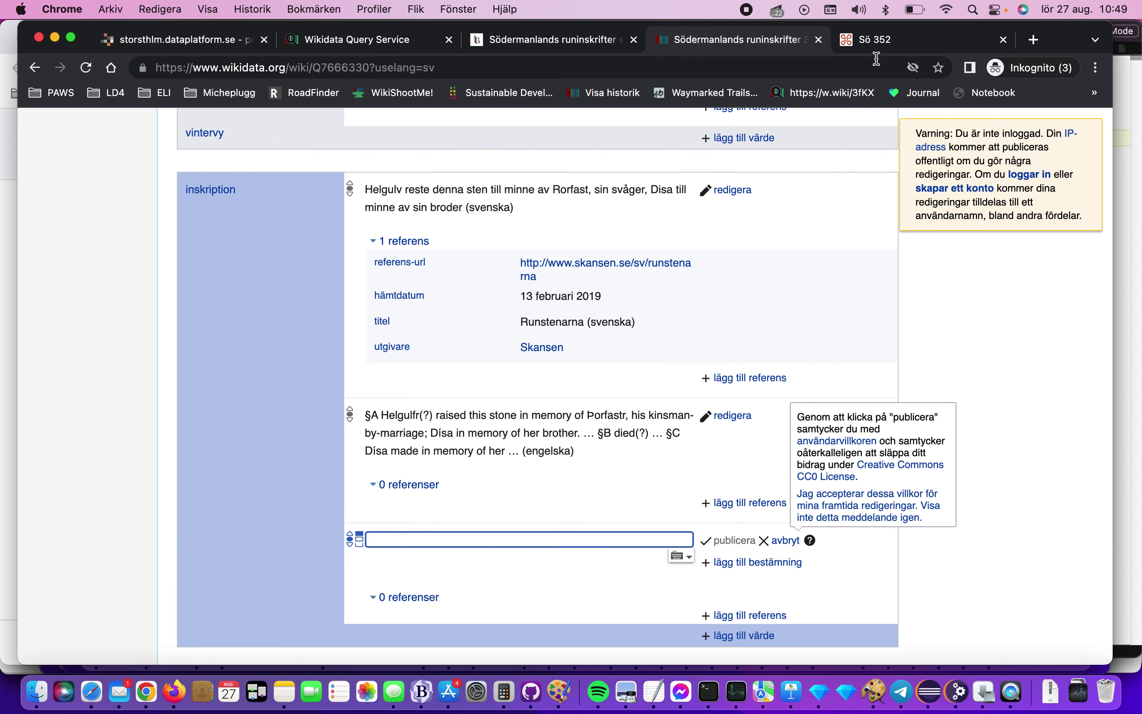
{"action": "left_click", "coordinate": [876, 40]}
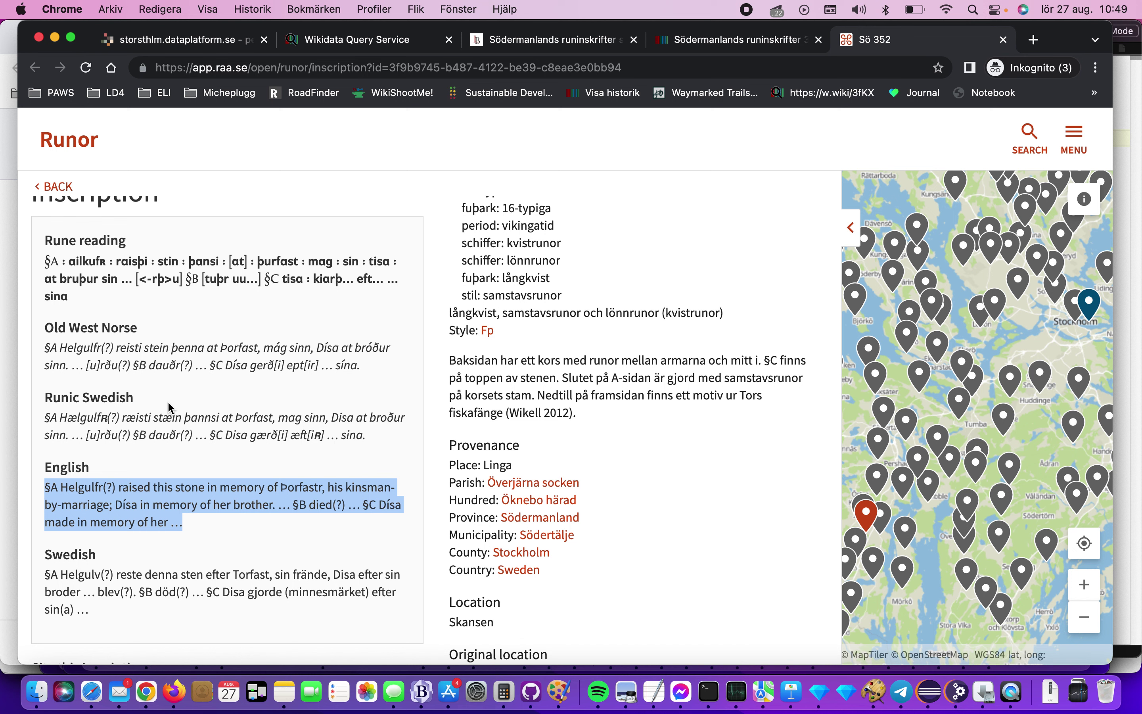
{"action": "left_click_drag", "start_coordinate": [47, 329], "coordinate": [137, 333]}
{"action": "right_click", "coordinate": [137, 333]}
{"action": "left_click", "coordinate": [165, 364]}
{"action": "left_click", "coordinate": [732, 43]}
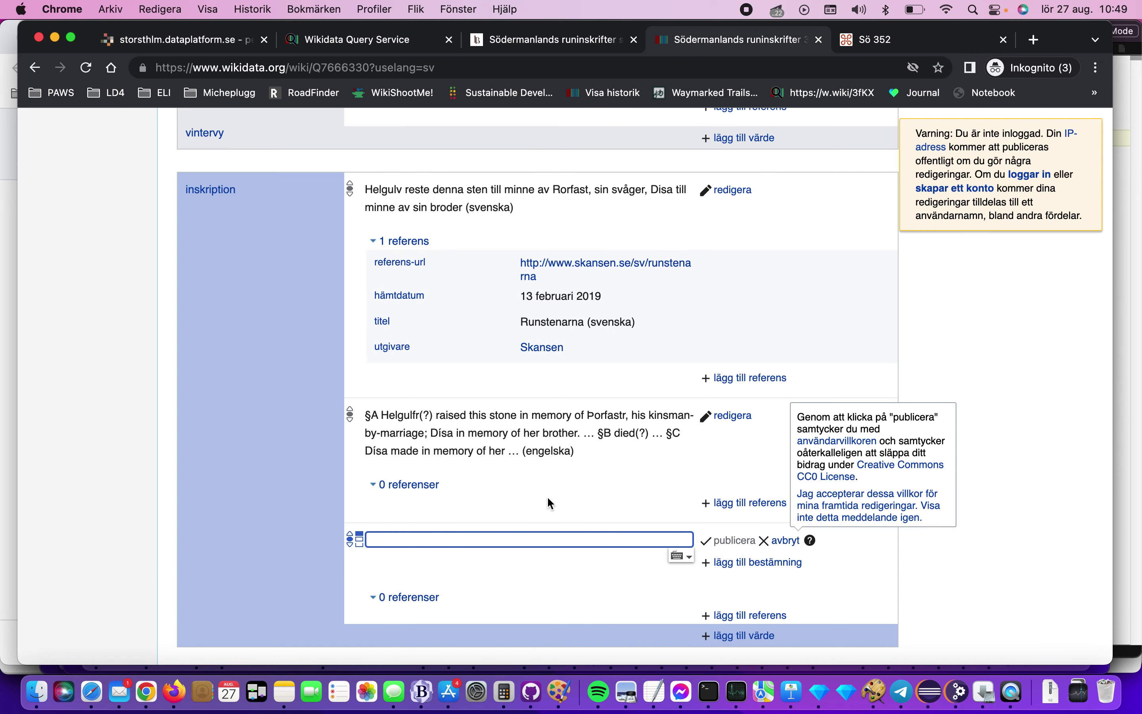
Enter "sss" as the placeholder inscription text and try "Old West Norse" as its language
{"action": "type", "text": "sss"}
{"action": "left_click", "coordinate": [500, 575]}
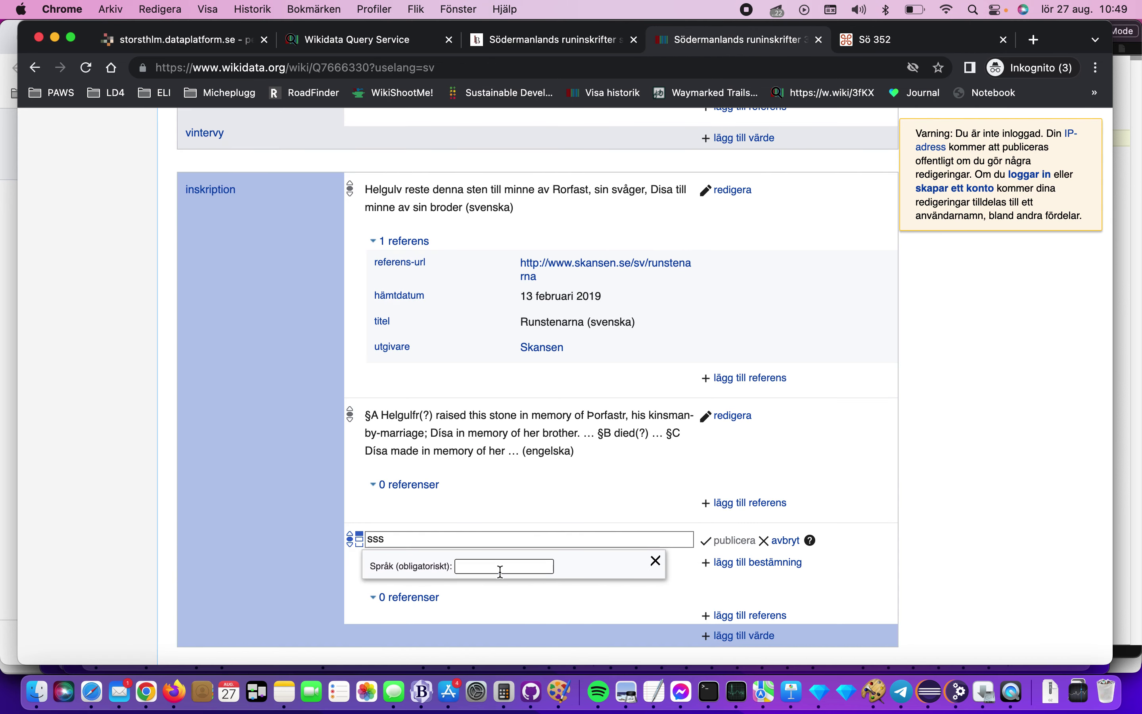
{"action": "right_click", "coordinate": [500, 570]}
{"action": "left_click", "coordinate": [531, 554]}
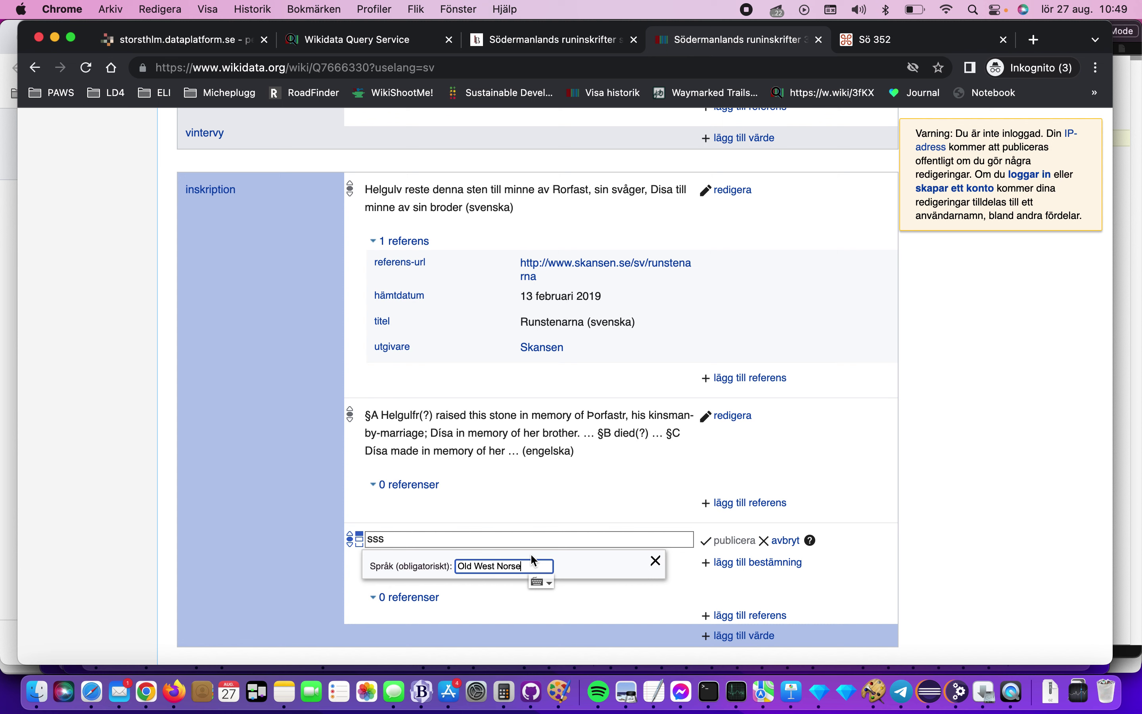
{"action": "key", "text": "BackSpace"}
{"action": "type", "text": "e"}
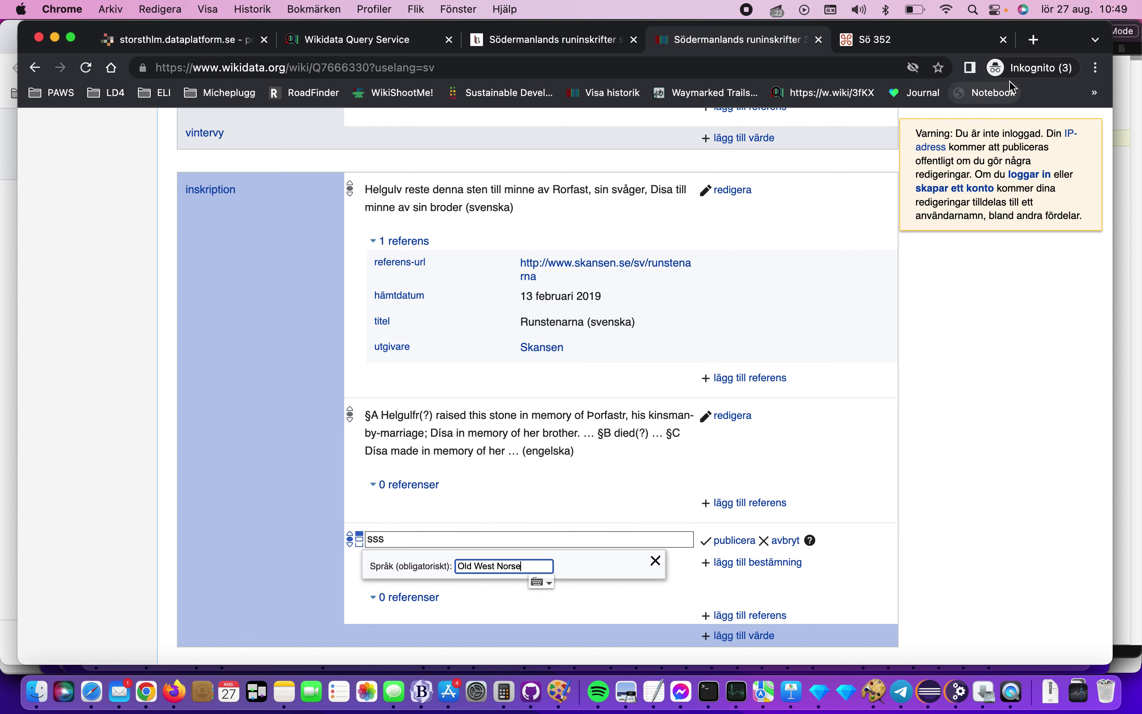
Copy the heading "Runic Swedish" from the Runor page and try it as the placeholder value's language instead
{"action": "left_click", "coordinate": [890, 47]}
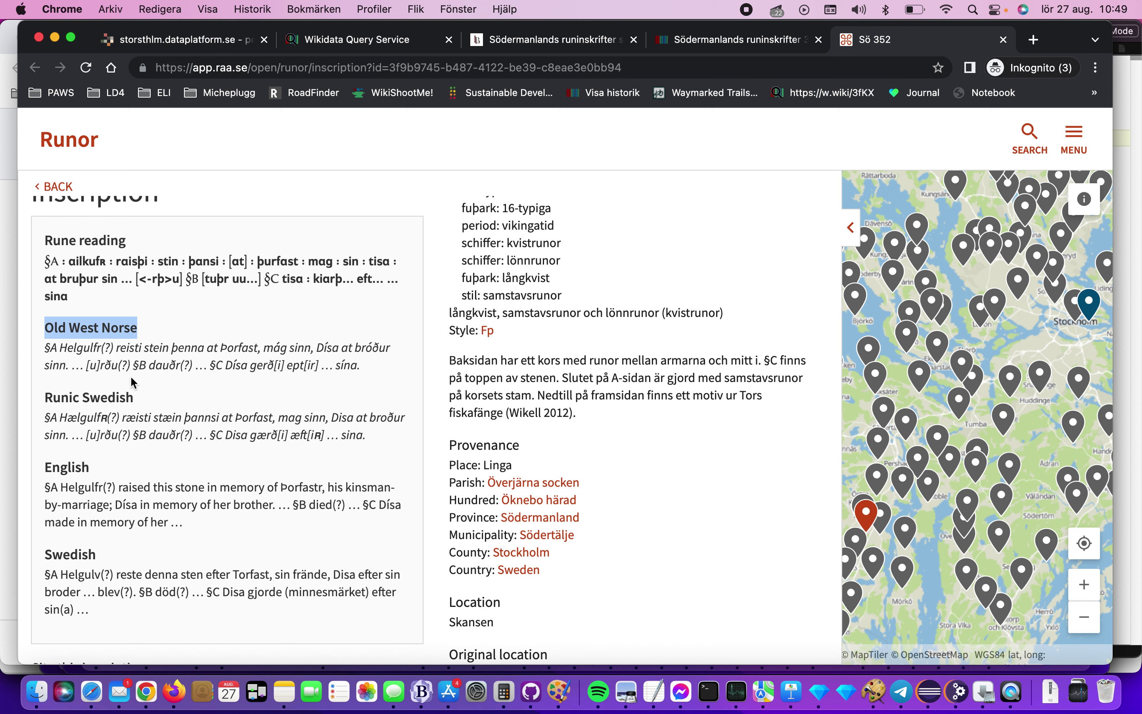
{"action": "double_click", "coordinate": [66, 403]}
{"action": "left_click_drag", "start_coordinate": [69, 404], "coordinate": [107, 401]}
{"action": "right_click", "coordinate": [107, 402]}
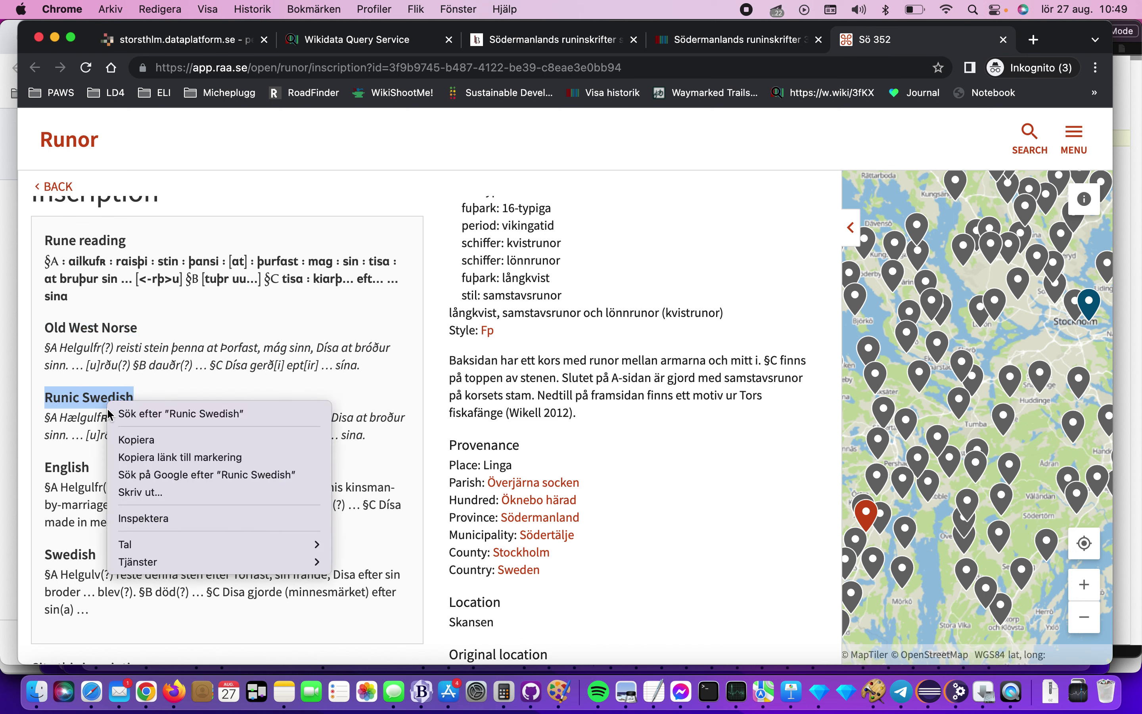
{"action": "left_click", "coordinate": [141, 440]}
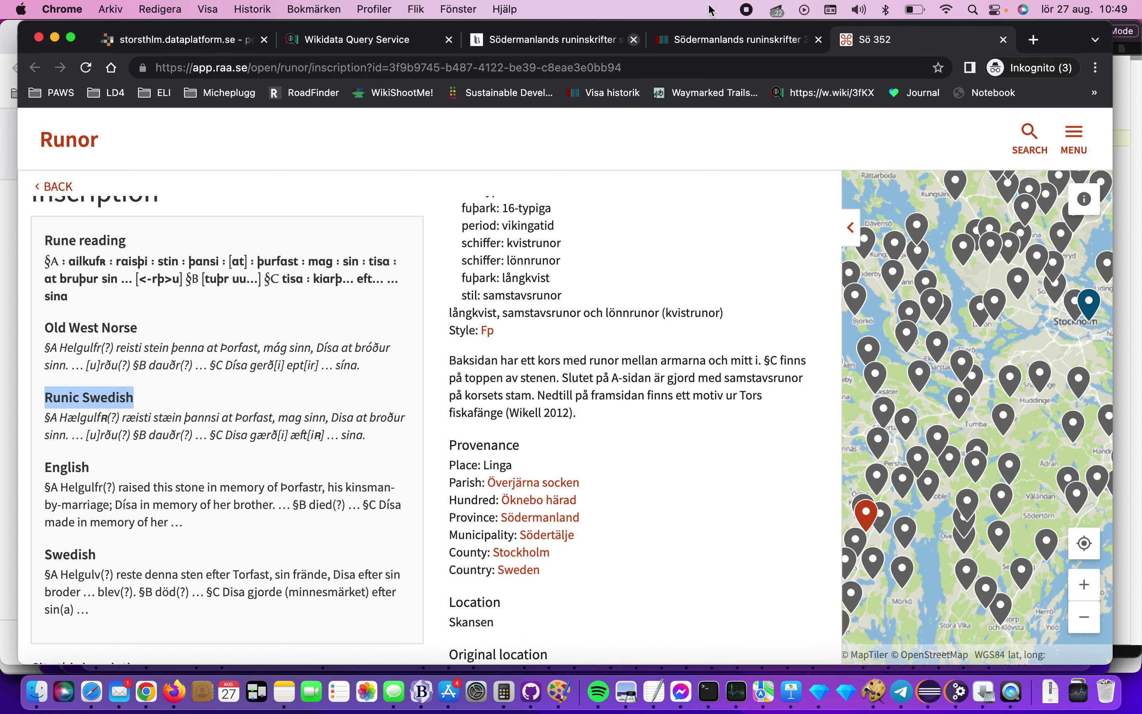
{"action": "left_click", "coordinate": [779, 42]}
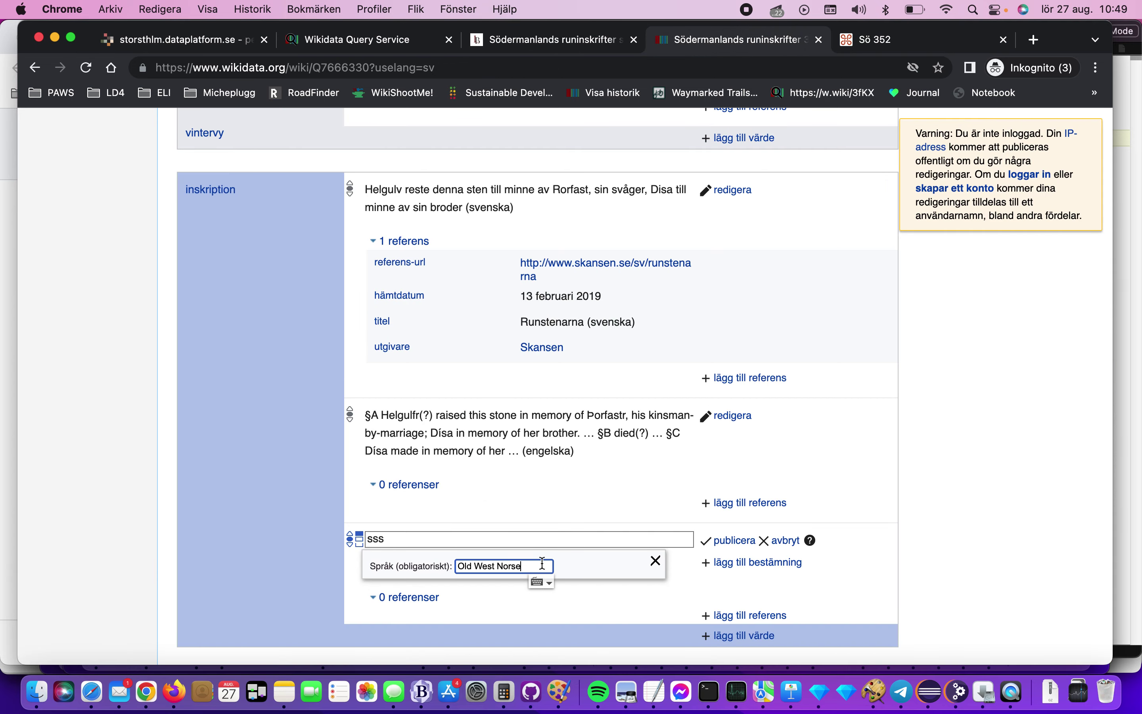
{"action": "left_click_drag", "start_coordinate": [538, 567], "coordinate": [454, 566]}
{"action": "right_click", "coordinate": [457, 566]}
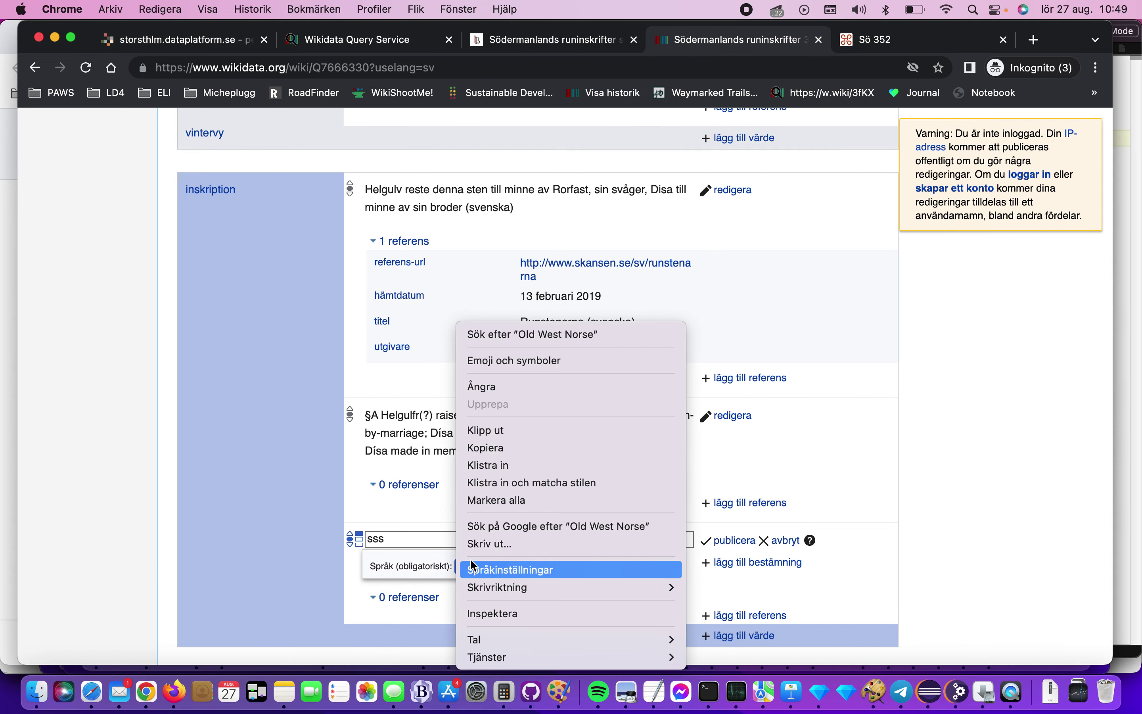
{"action": "left_click", "coordinate": [533, 465]}
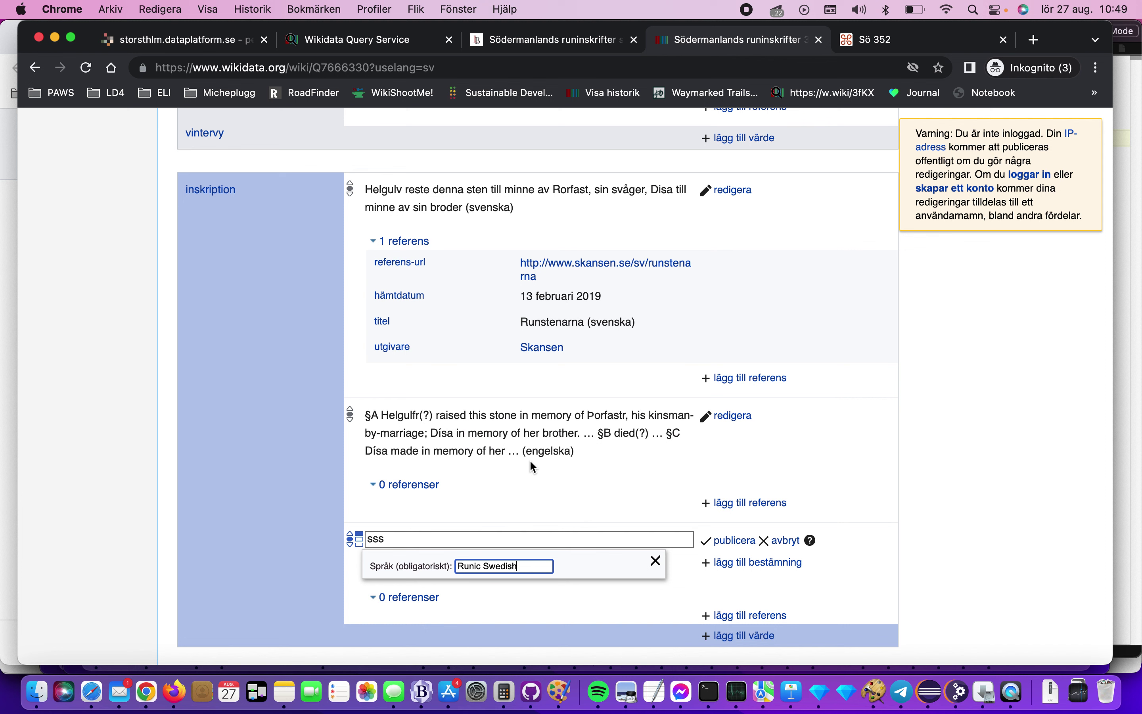
Shorten the language entry to "Run" to look for matching languages, and discard the placeholder "inskription" value
{"action": "key", "text": "BackSpace"}
{"action": "key", "text": "BackSpace"}
{"action": "key", "text": "BackSpace"}
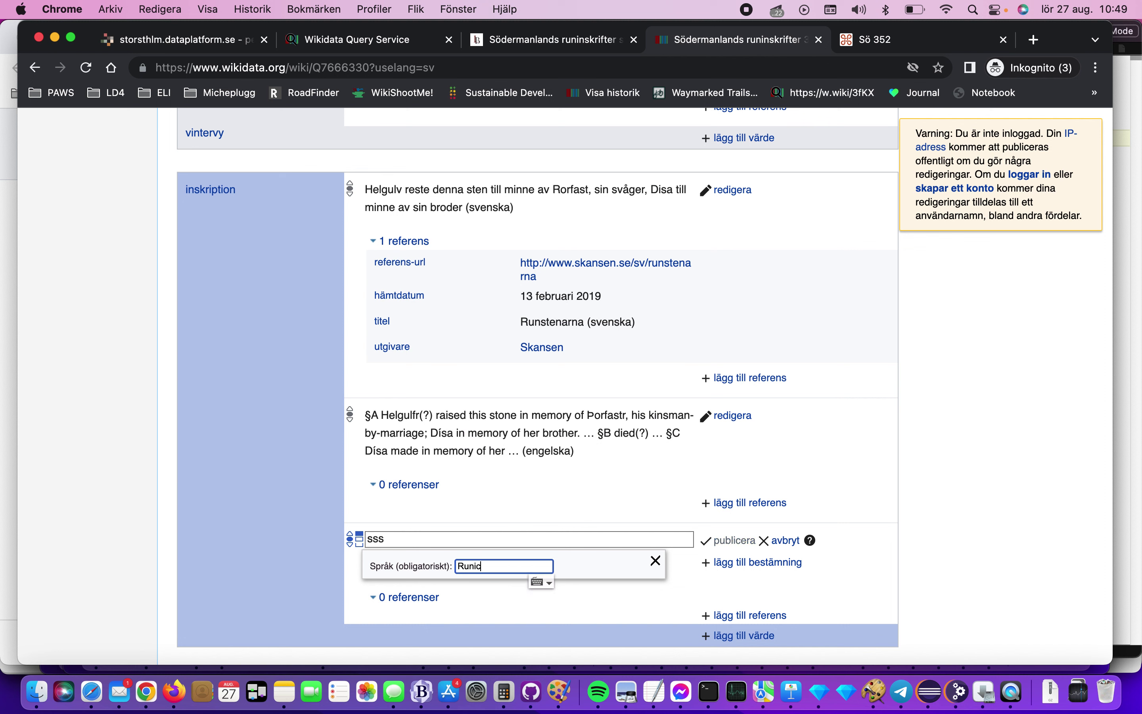
{"action": "key", "text": "BackSpace"}
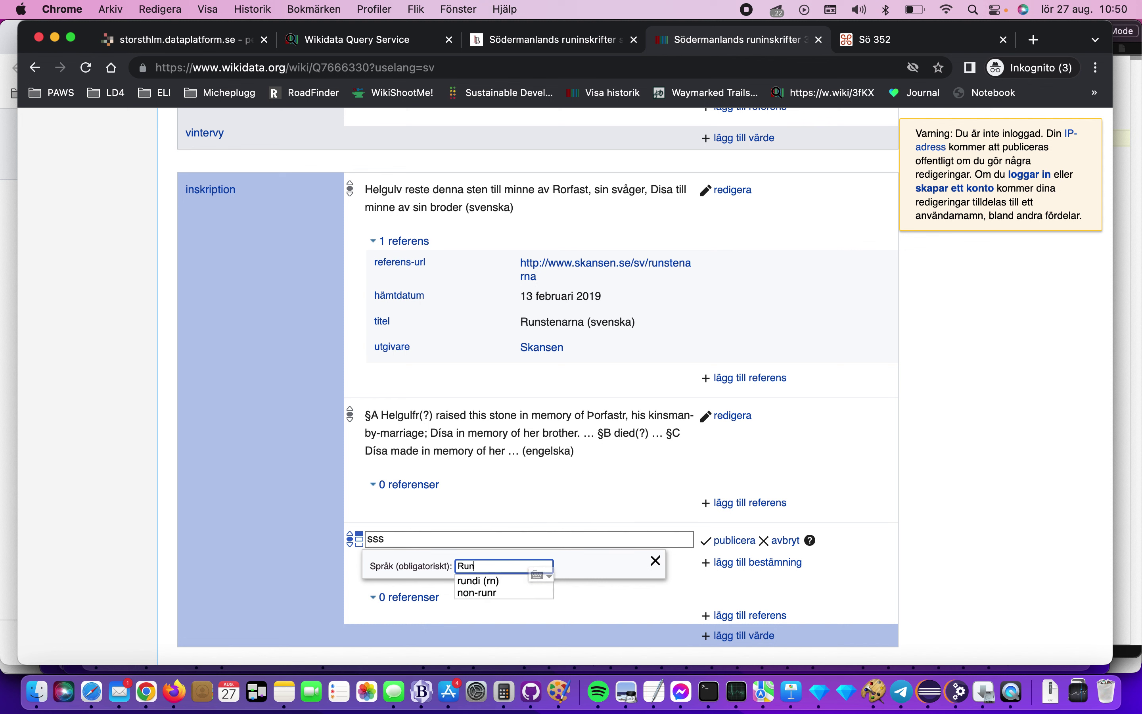
{"action": "right_click", "coordinate": [481, 588]}
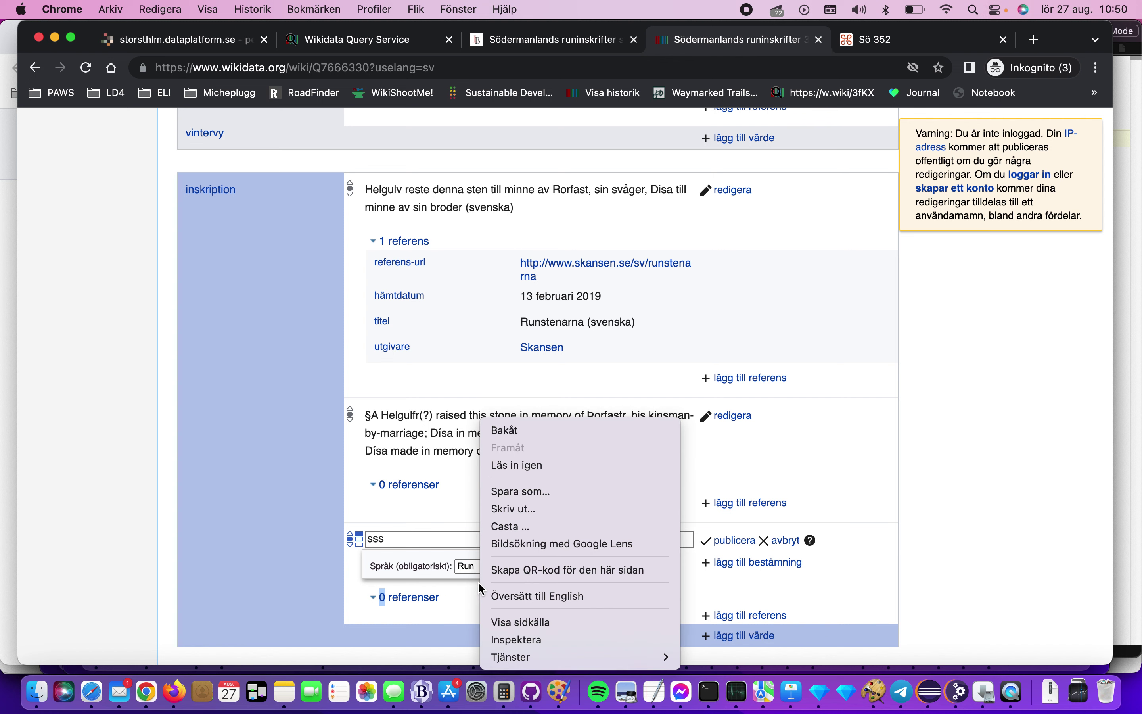
{"action": "left_click", "coordinate": [434, 538]}
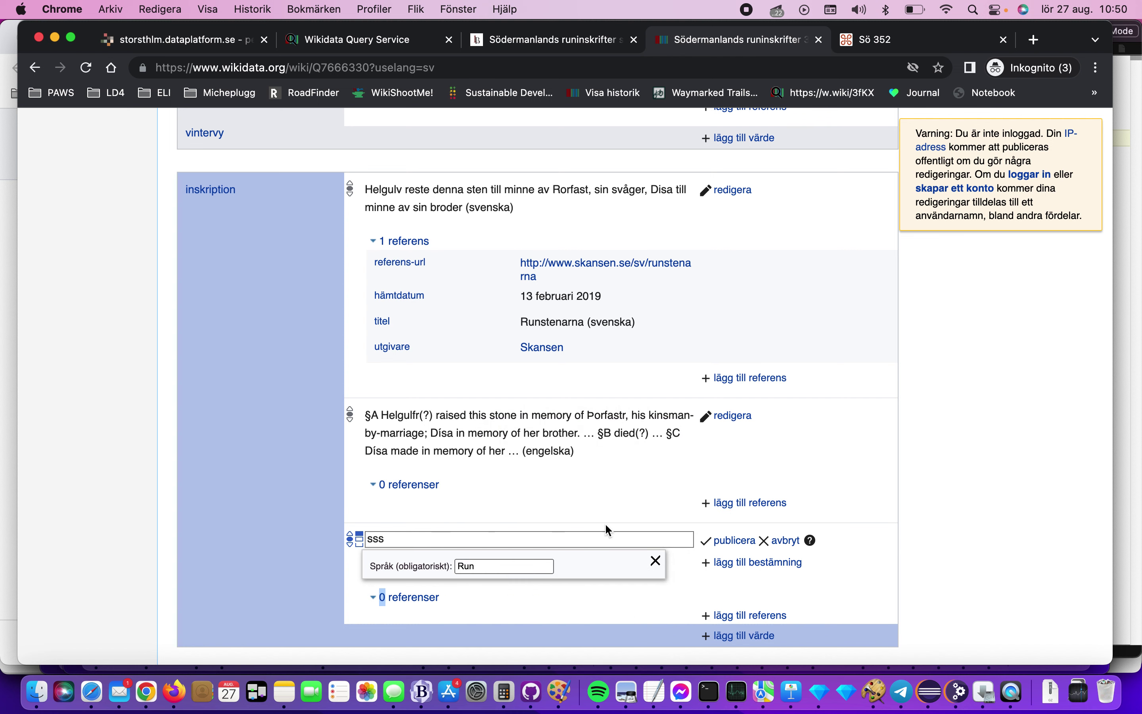
{"action": "left_click", "coordinate": [788, 539]}
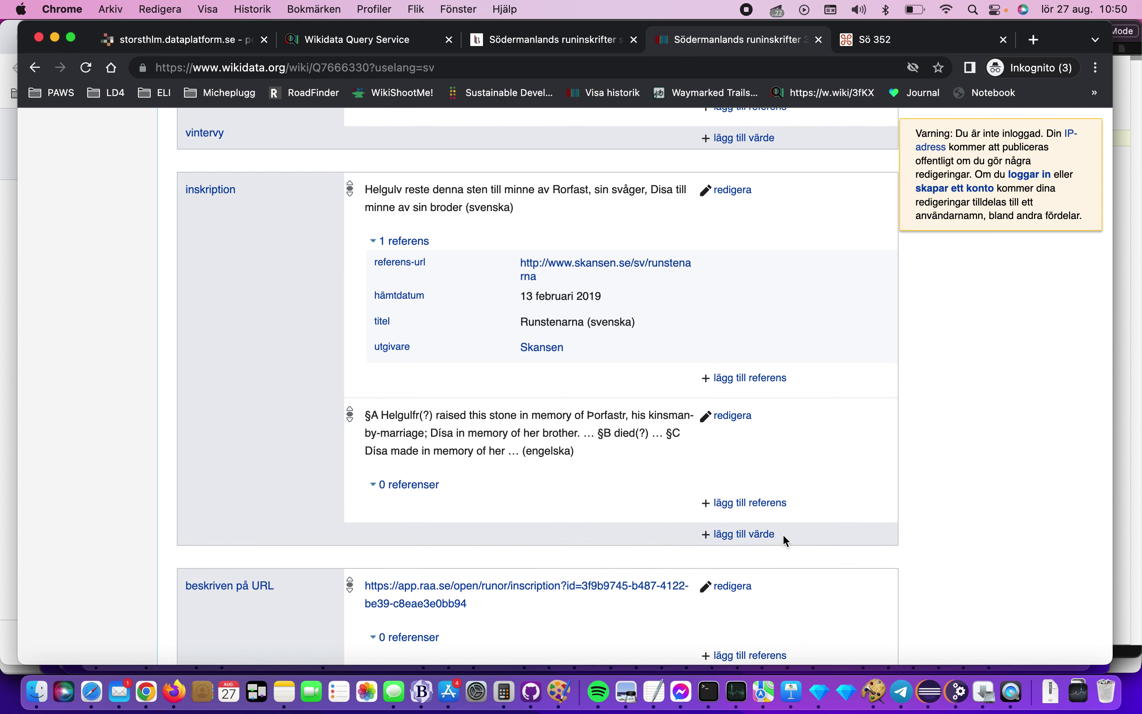
Open the "beskriven på URL" statement for editing and copy its Runor inscription address
{"action": "scroll", "coordinate": [755, 508], "scroll_direction": "down", "scroll_amount": 2}
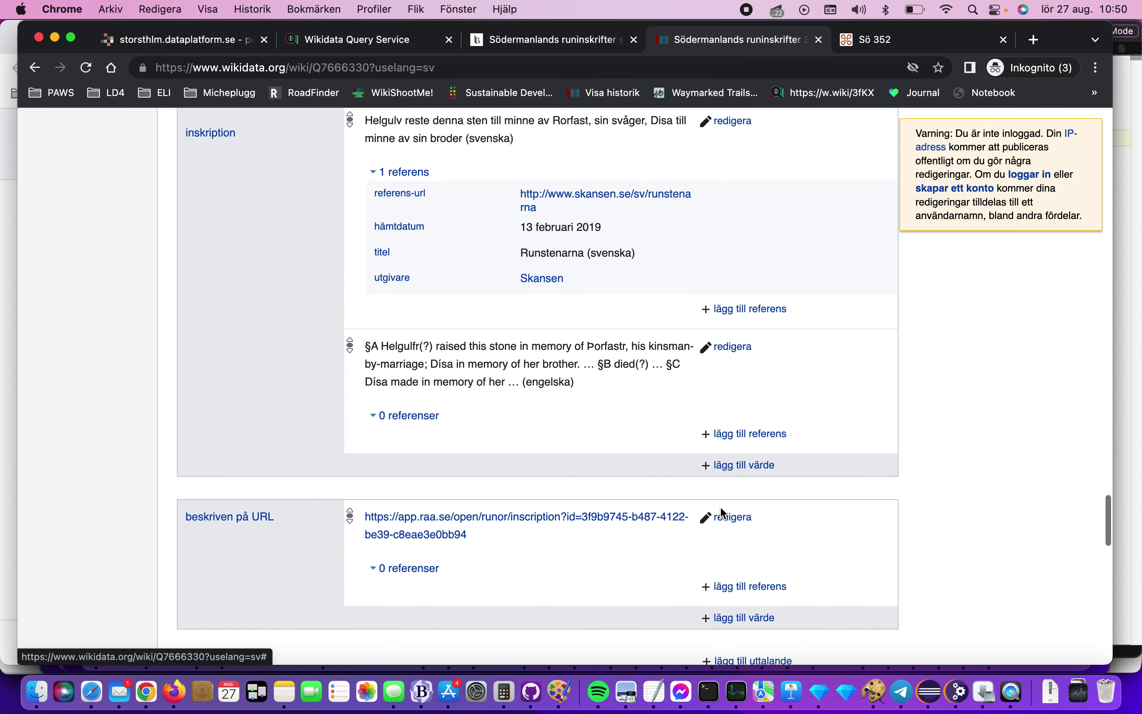
{"action": "left_click", "coordinate": [707, 518]}
{"action": "left_click_drag", "start_coordinate": [590, 521], "coordinate": [339, 508]}
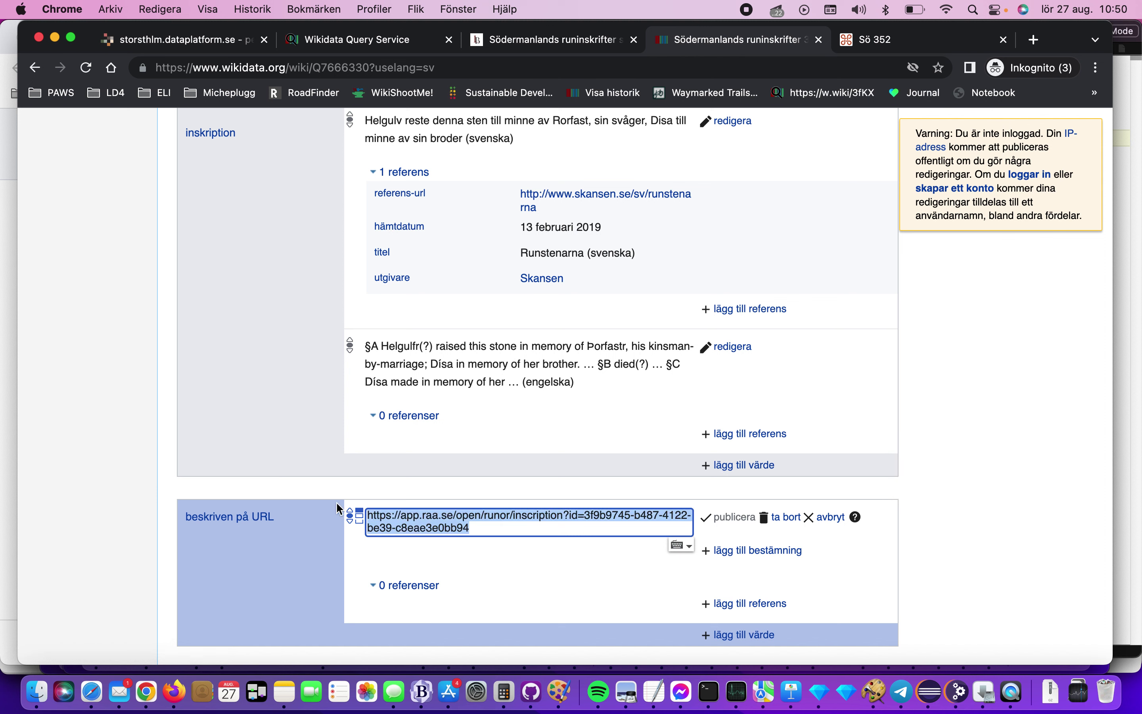
{"action": "right_click", "coordinate": [449, 525]}
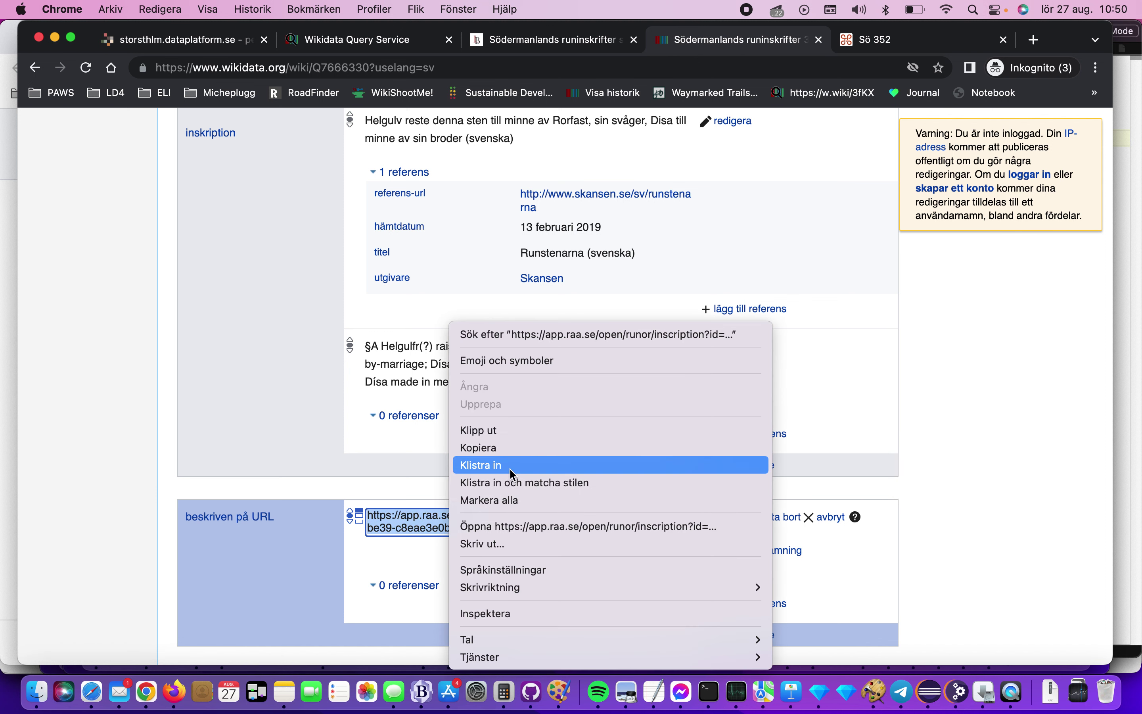
{"action": "left_click", "coordinate": [501, 447]}
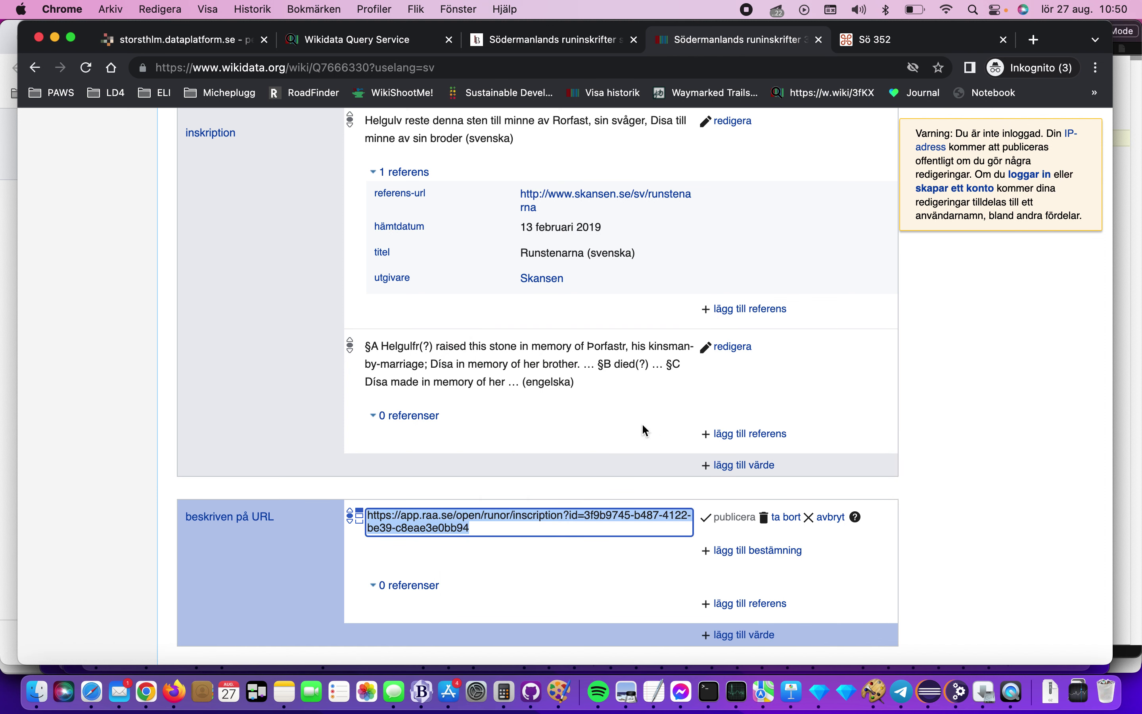
Add a reference to the English "inskription" value with the copied Runor address as its "referens-url"
{"action": "left_click", "coordinate": [759, 437]}
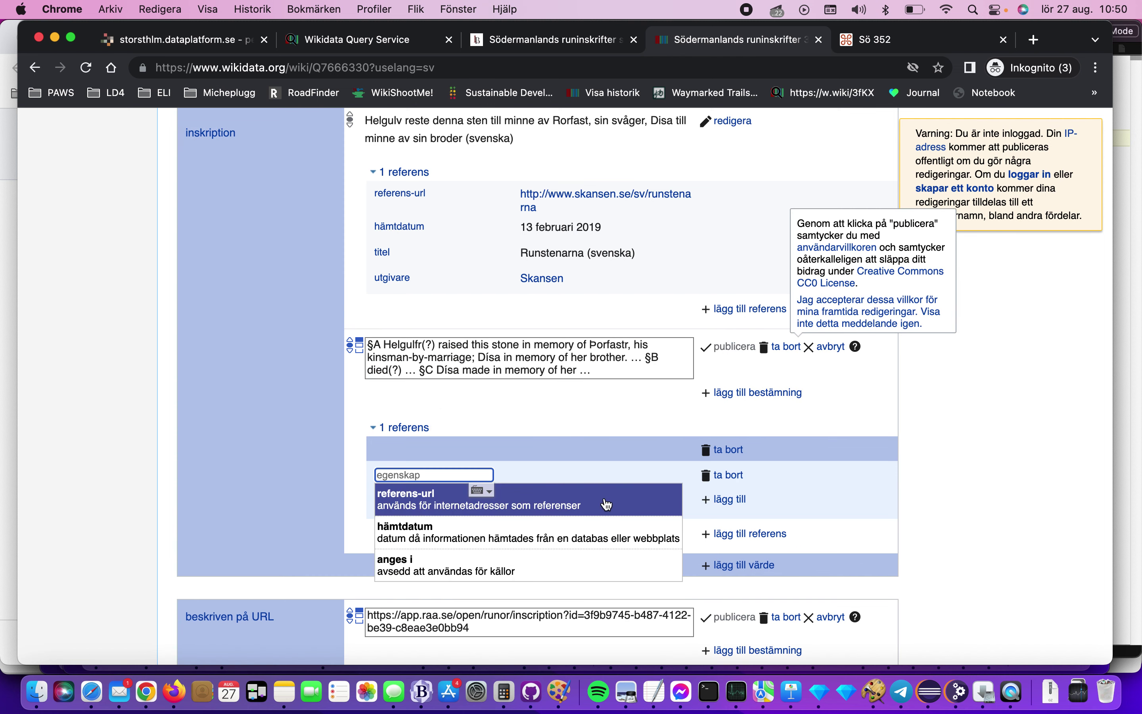
{"action": "left_click", "coordinate": [606, 504]}
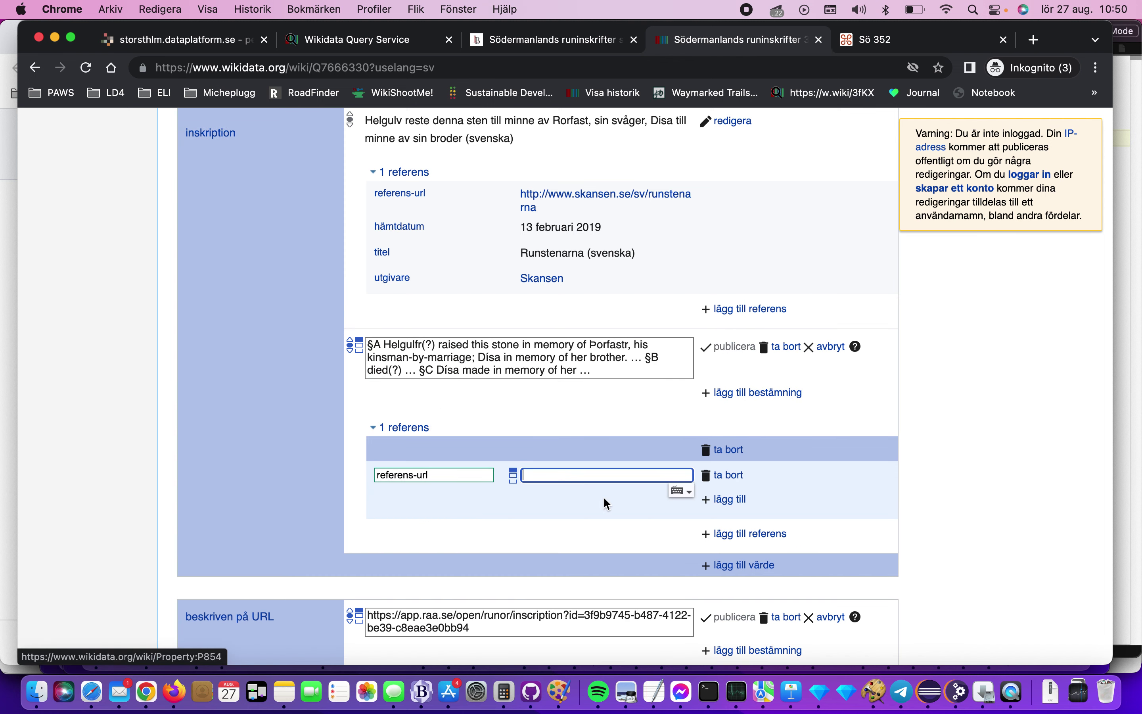
{"action": "right_click", "coordinate": [579, 481]}
{"action": "left_click", "coordinate": [612, 551]}
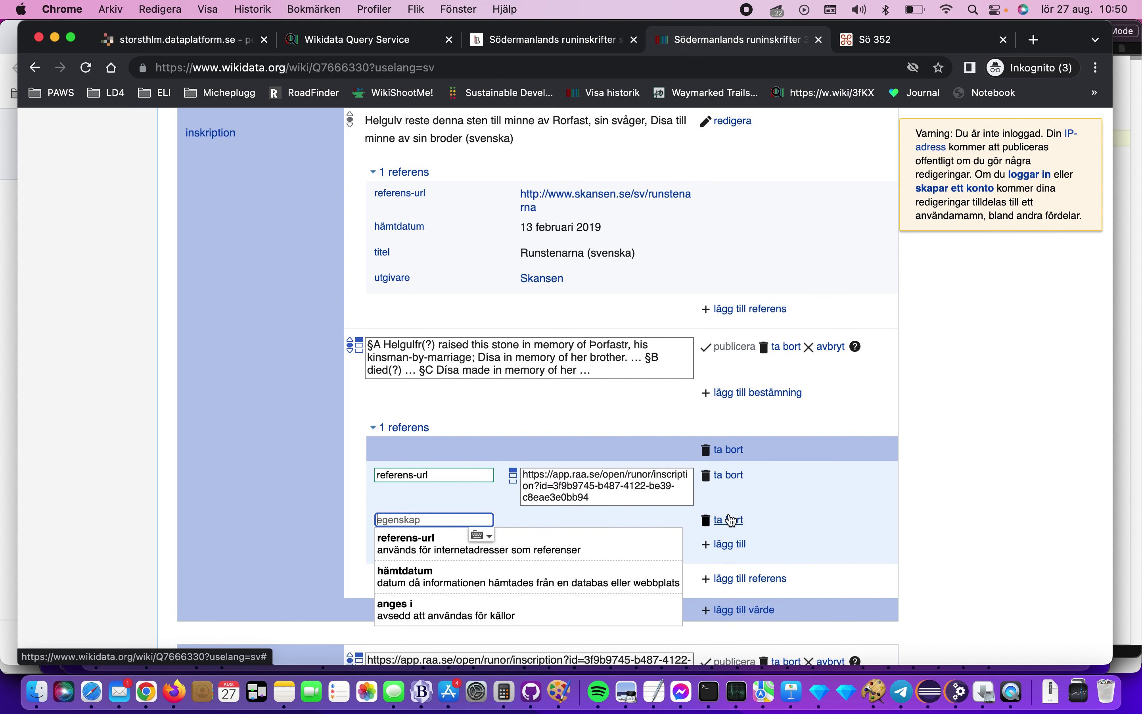
Add "hämtdatum" to the new reference with the date 2022 08 27
{"action": "left_click", "coordinate": [606, 591]}
{"action": "type", "text": "2022"}
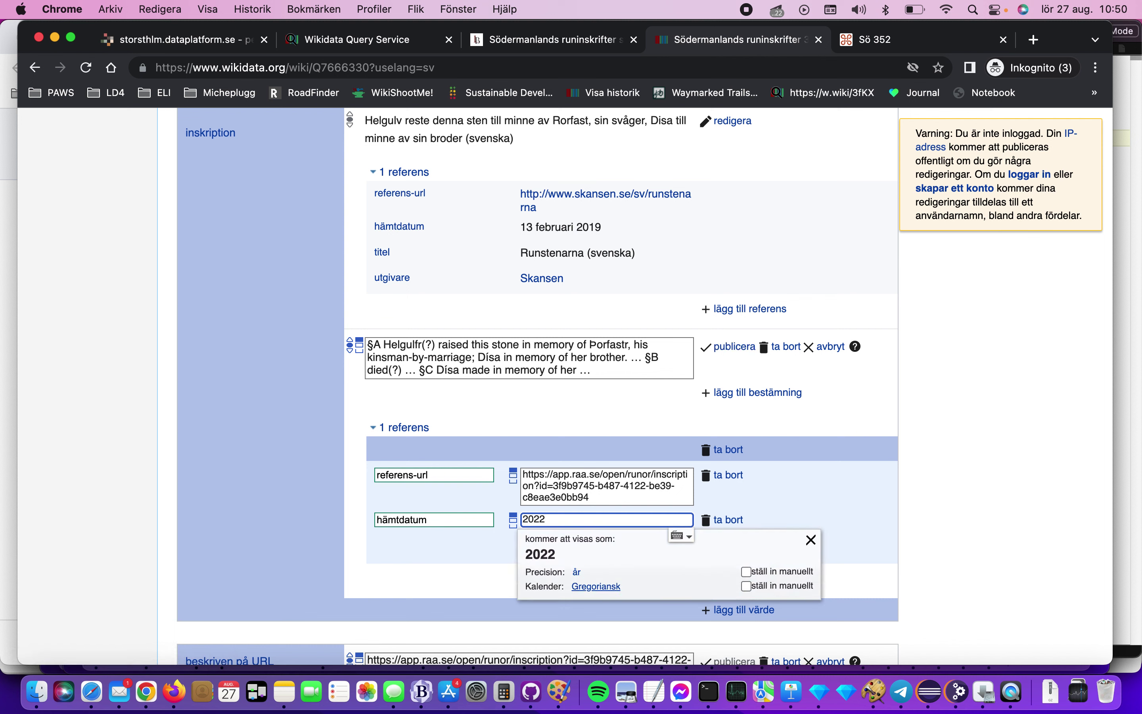
{"action": "type", "text": " 0827"}
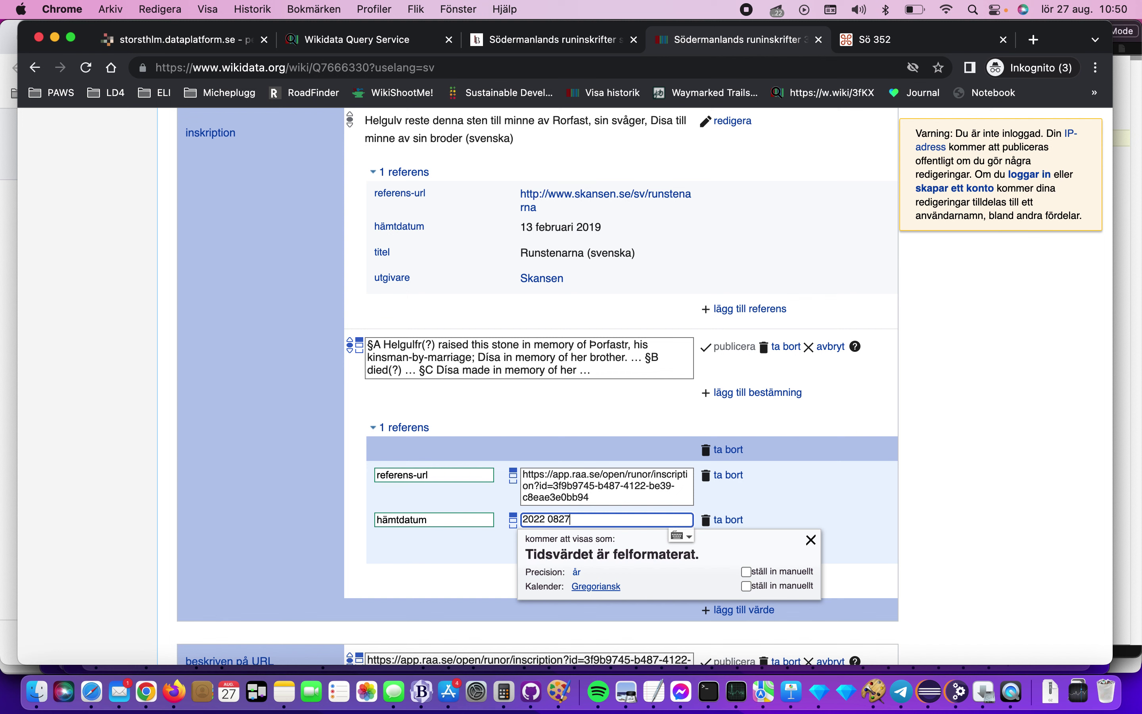
{"action": "left_click", "coordinate": [559, 521]}
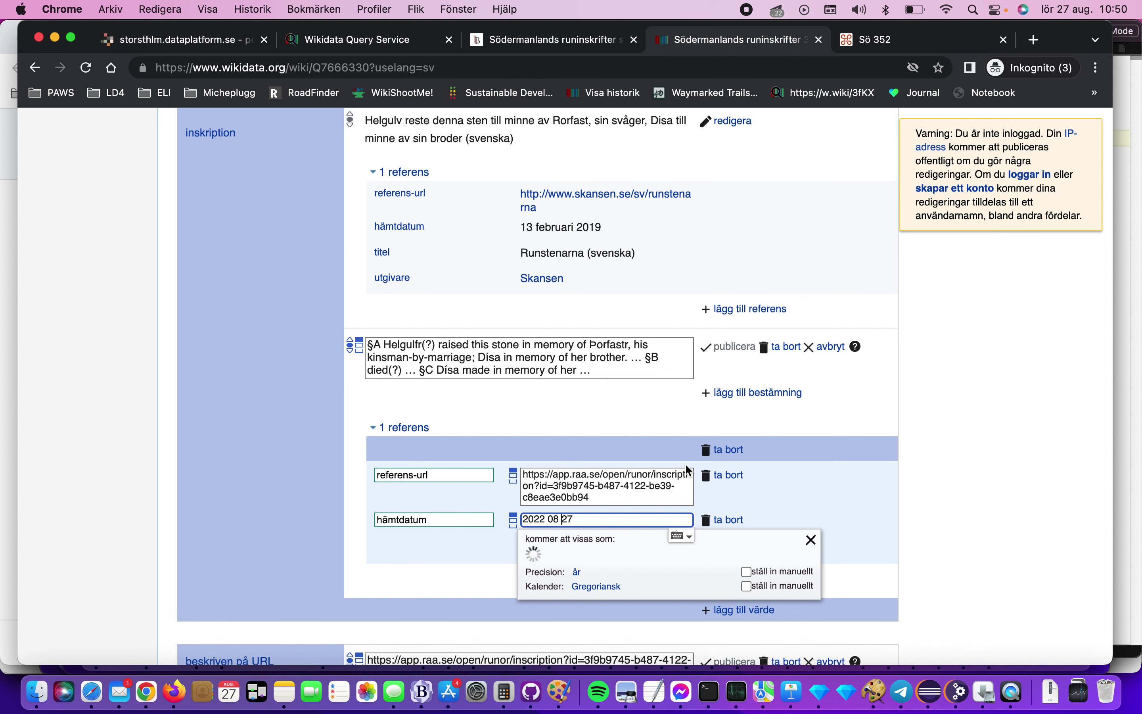
{"action": "left_click", "coordinate": [763, 508]}
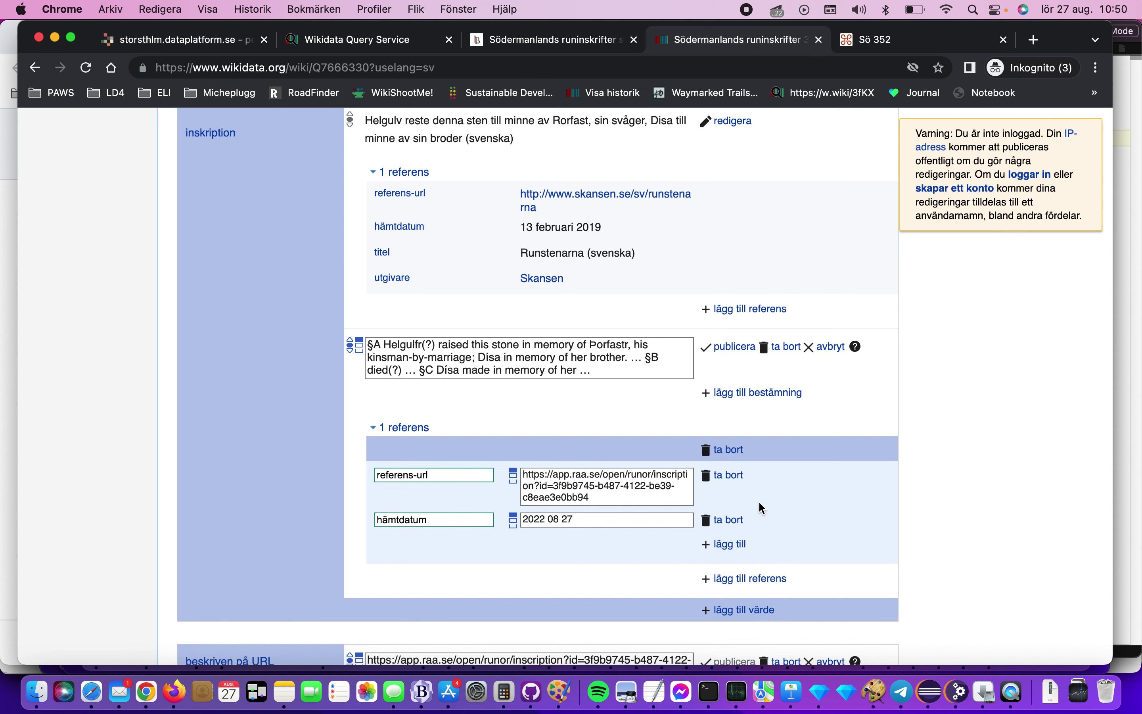
Add a "titel" property to the Runor reference of the English "inskription" value
{"action": "left_click", "coordinate": [729, 545]}
{"action": "type", "text": "titel"}
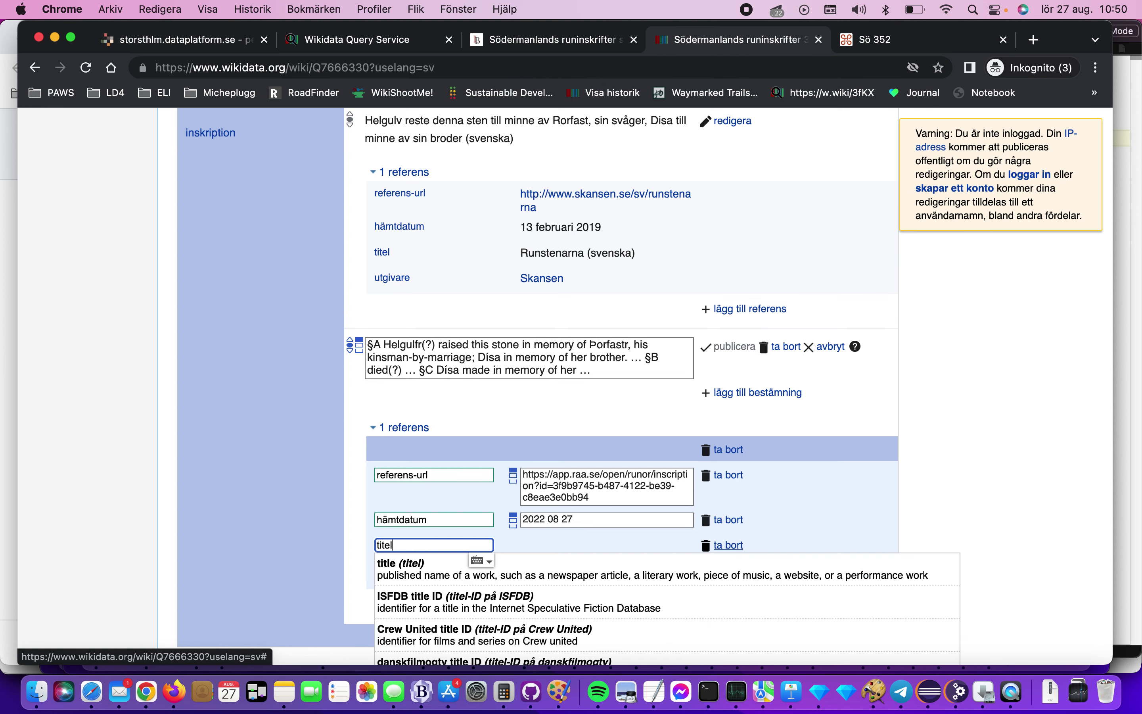
{"action": "left_click", "coordinate": [624, 565]}
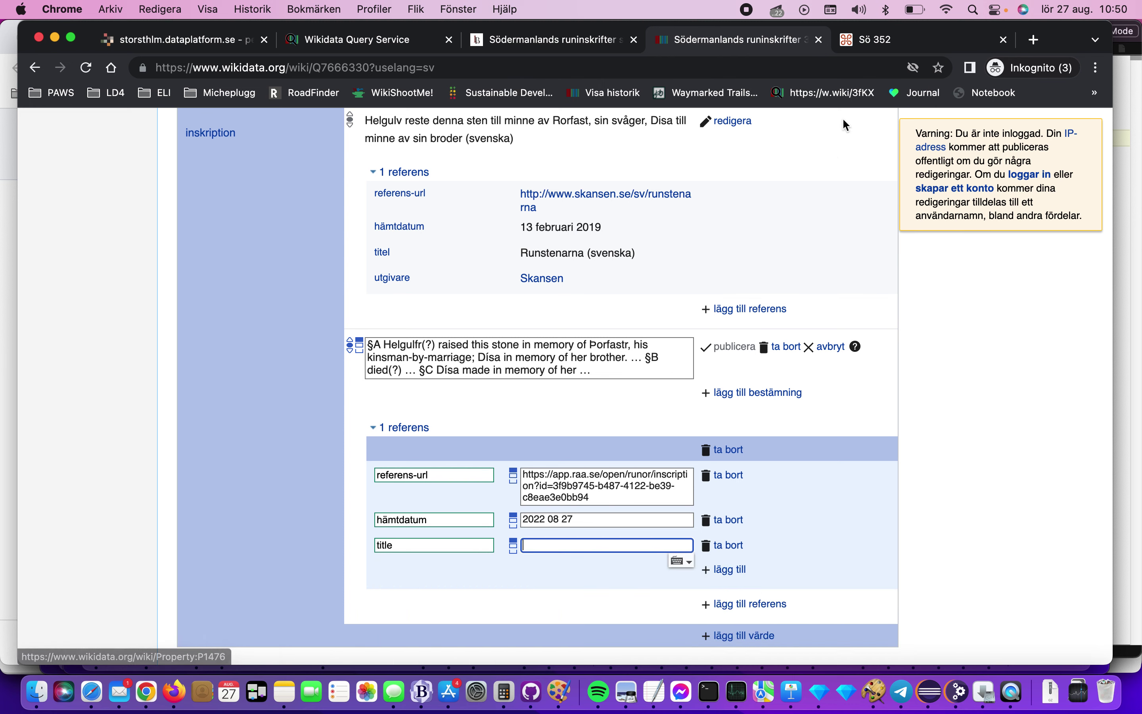
Copy the heading "Sö 352" from the Runor inscription page and enter it as the reference's title value
{"action": "left_click", "coordinate": [886, 40]}
{"action": "scroll", "coordinate": [477, 292], "scroll_direction": "up", "scroll_amount": 5}
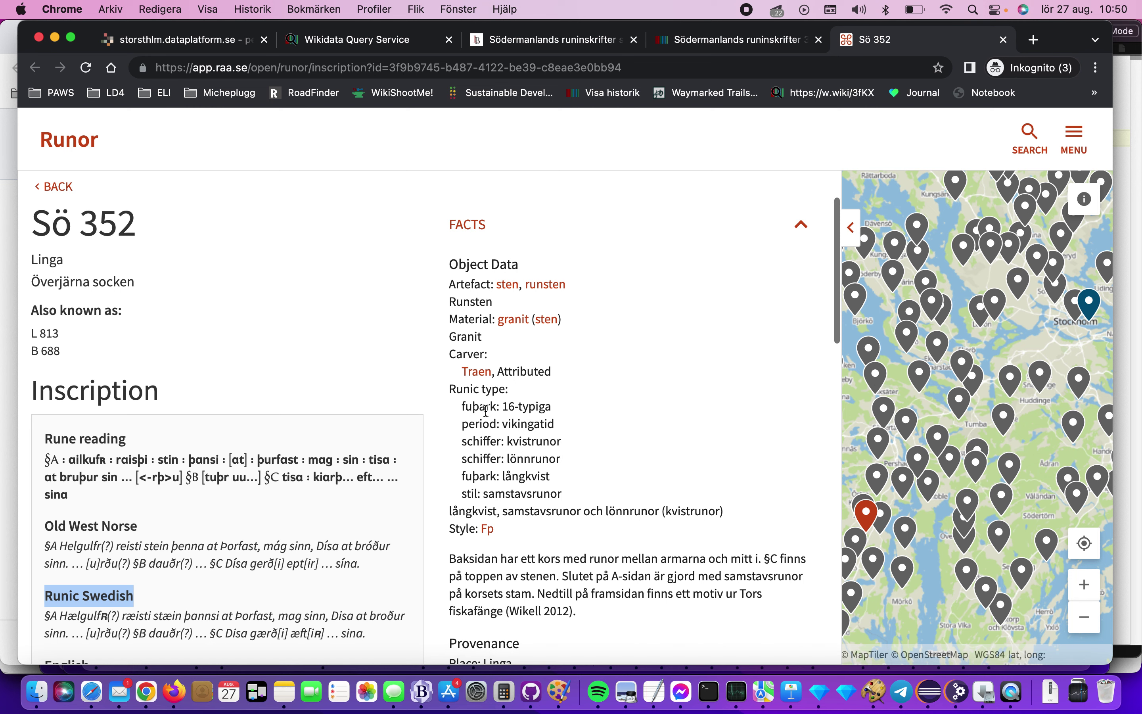
{"action": "left_click_drag", "start_coordinate": [33, 225], "coordinate": [157, 231]}
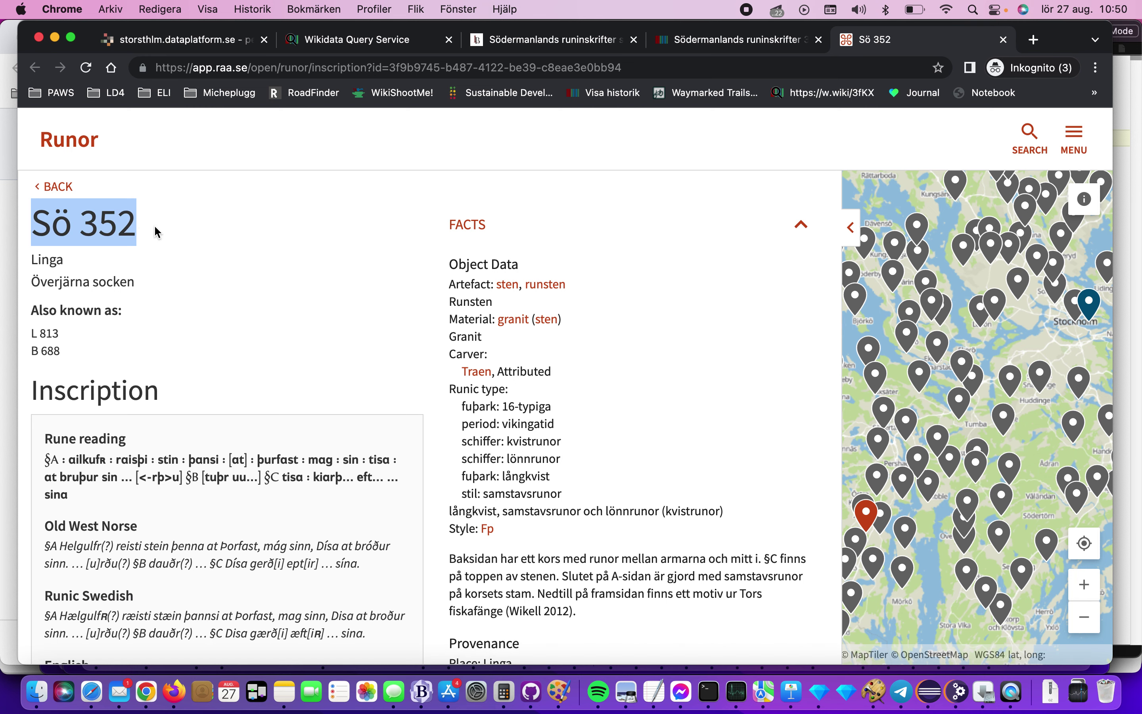
{"action": "right_click", "coordinate": [129, 231]}
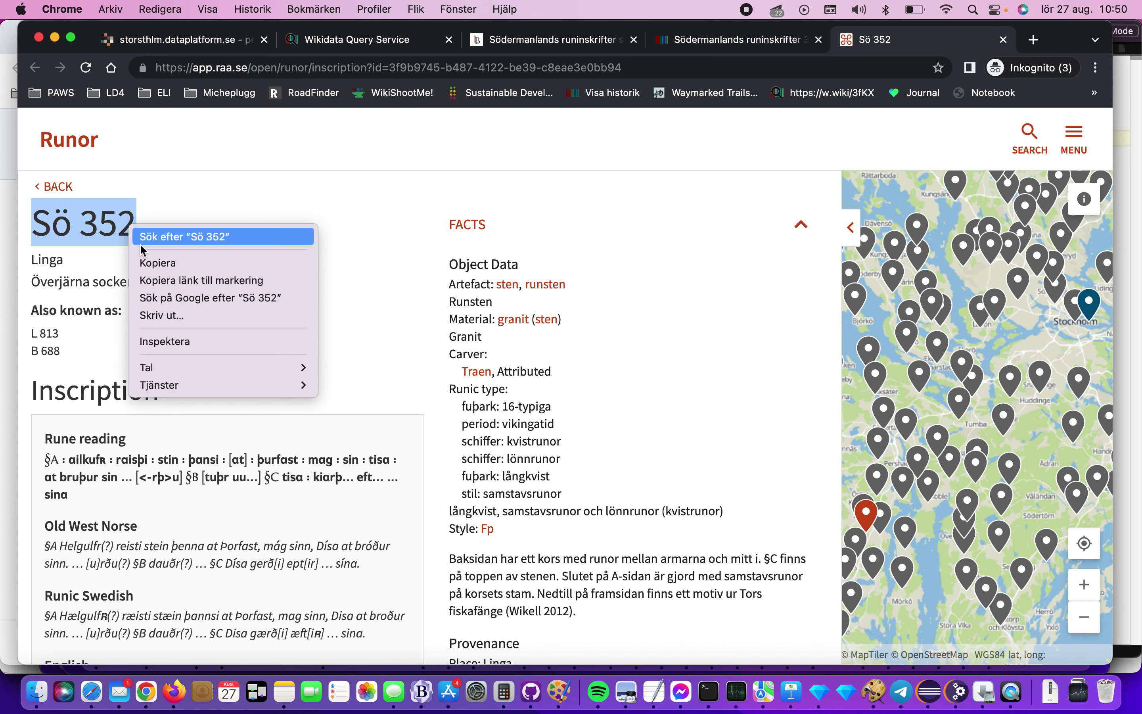
{"action": "left_click", "coordinate": [153, 263]}
{"action": "left_click", "coordinate": [738, 40]}
{"action": "left_click", "coordinate": [623, 544]}
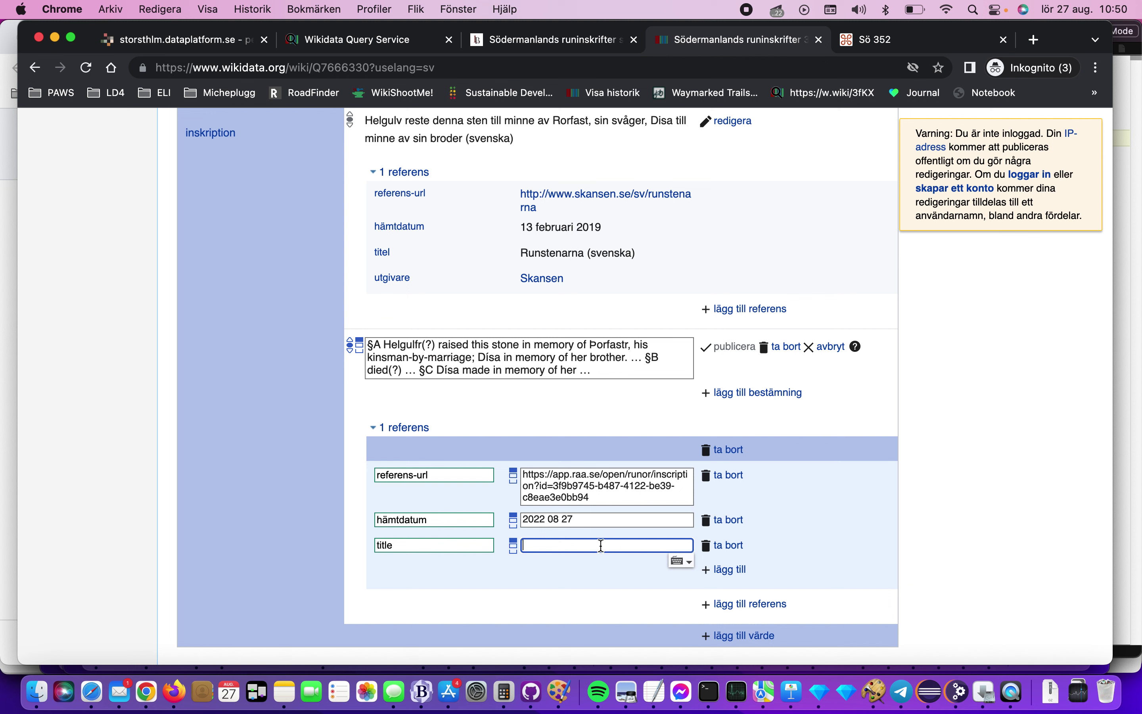
{"action": "right_click", "coordinate": [601, 546]}
{"action": "left_click", "coordinate": [623, 550]}
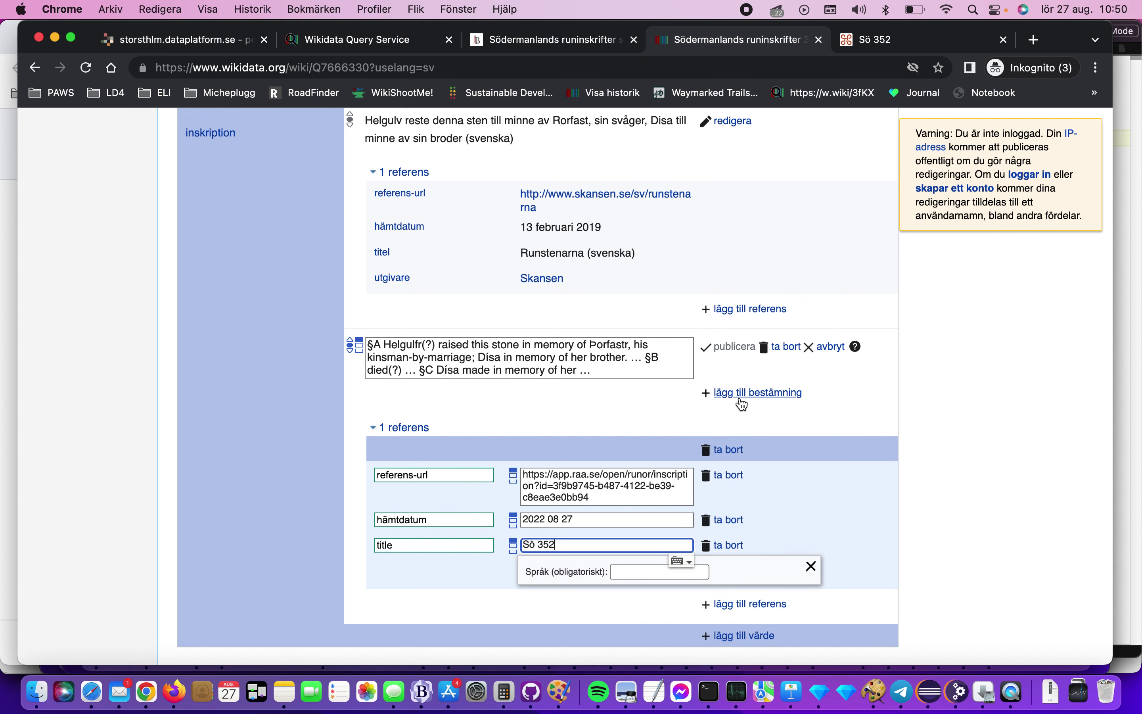
Set the title's language to "svenska" and publish the English "inskription" statement
{"action": "left_click", "coordinate": [635, 573]}
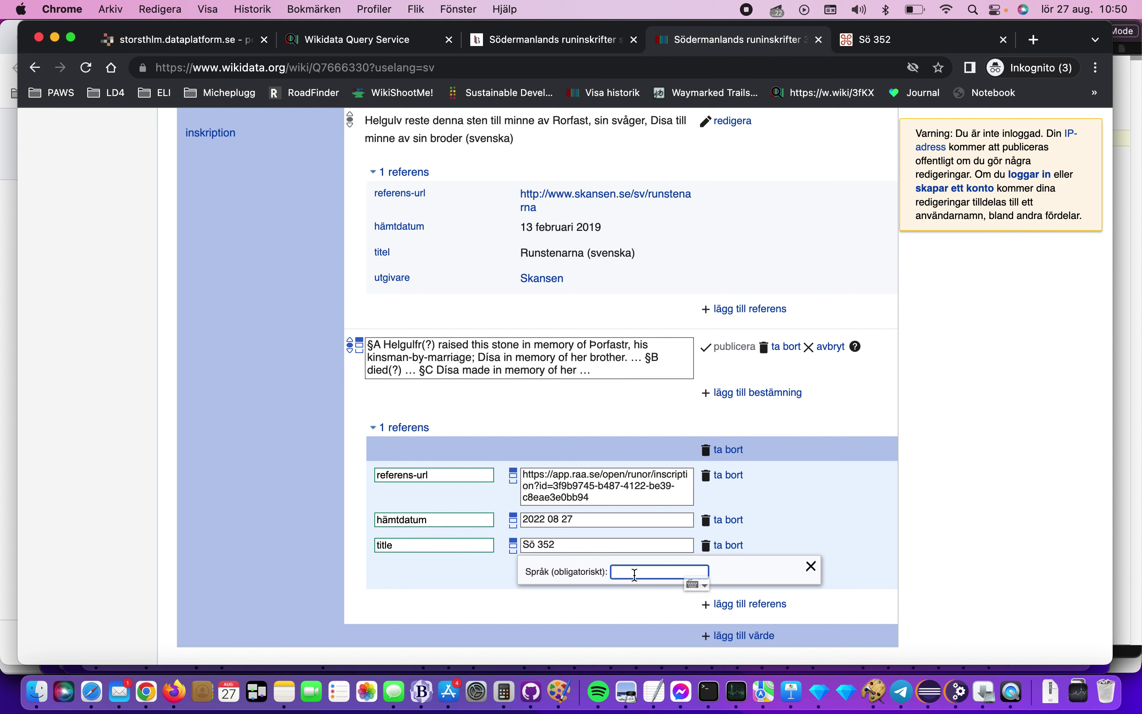
{"action": "type", "text": "sves"}
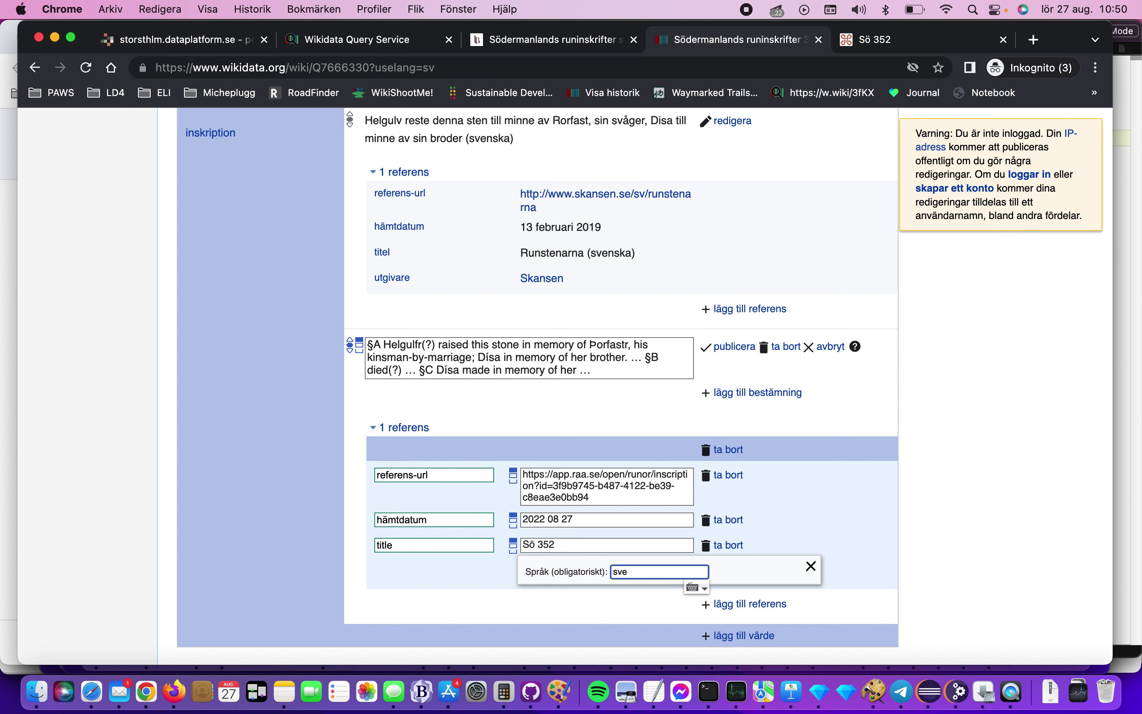
{"action": "key", "text": "BackSpace"}
{"action": "left_click", "coordinate": [639, 587]}
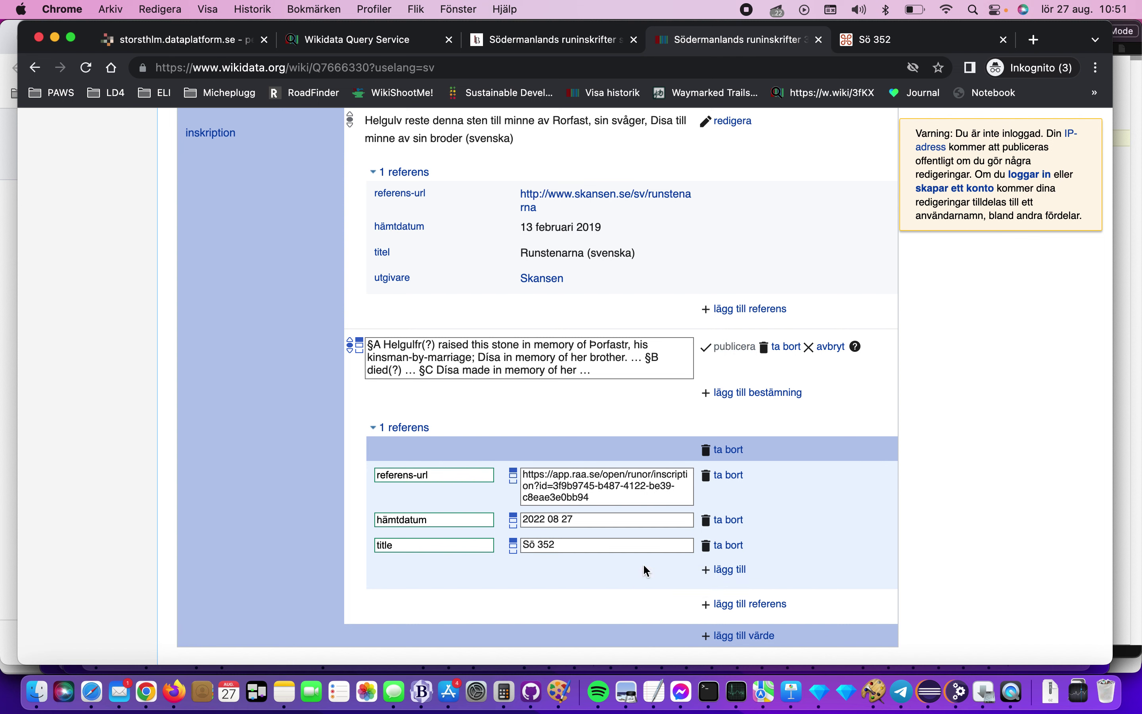
{"action": "left_click", "coordinate": [734, 350]}
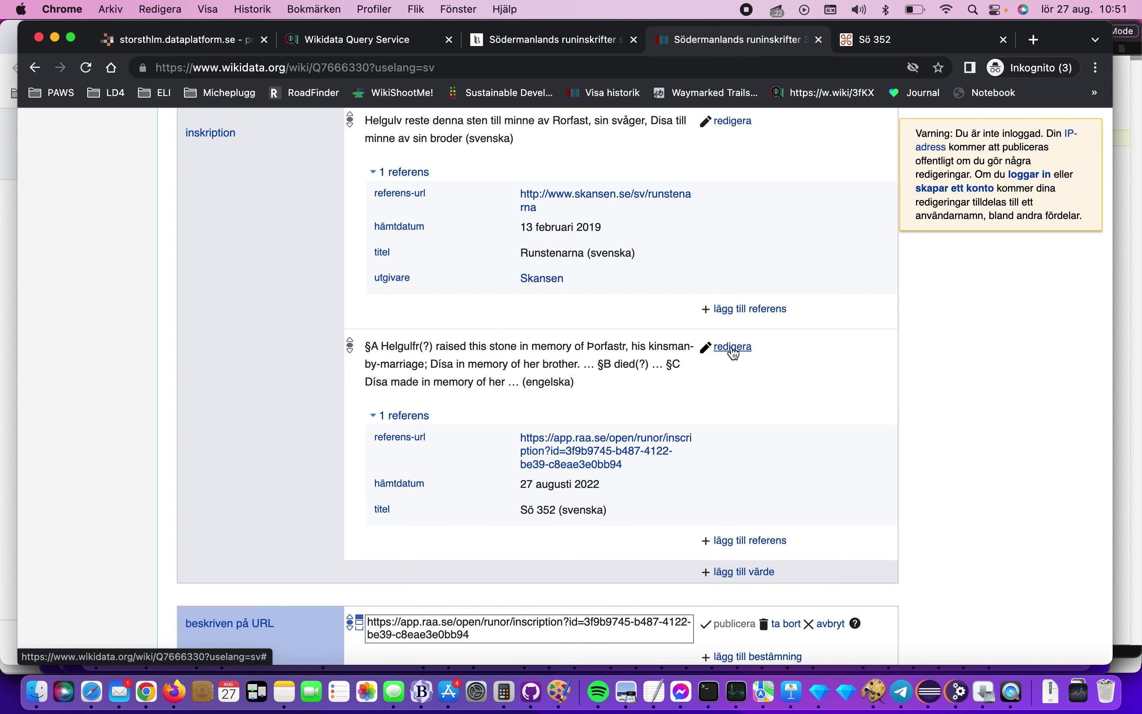
Copy the Wikidata item's address and load it in the logged-in browser window, replacing the grave-search page
{"action": "scroll", "coordinate": [732, 349], "scroll_direction": "up", "scroll_amount": 20}
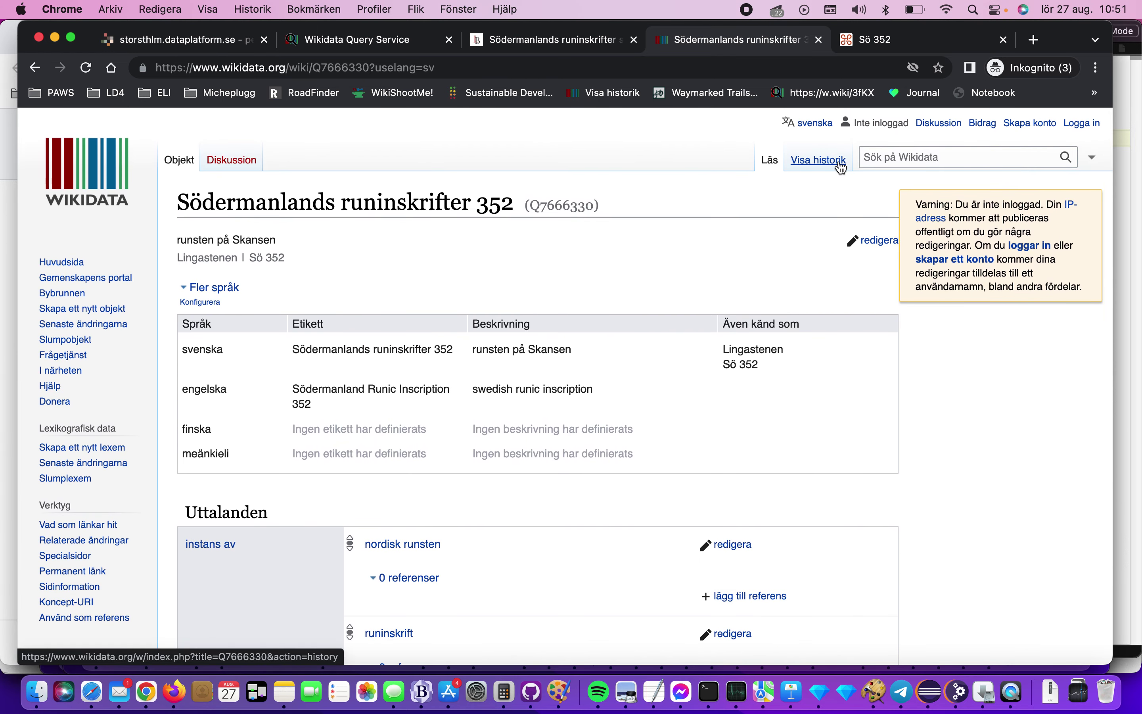
{"action": "left_click", "coordinate": [754, 70]}
{"action": "right_click", "coordinate": [418, 76]}
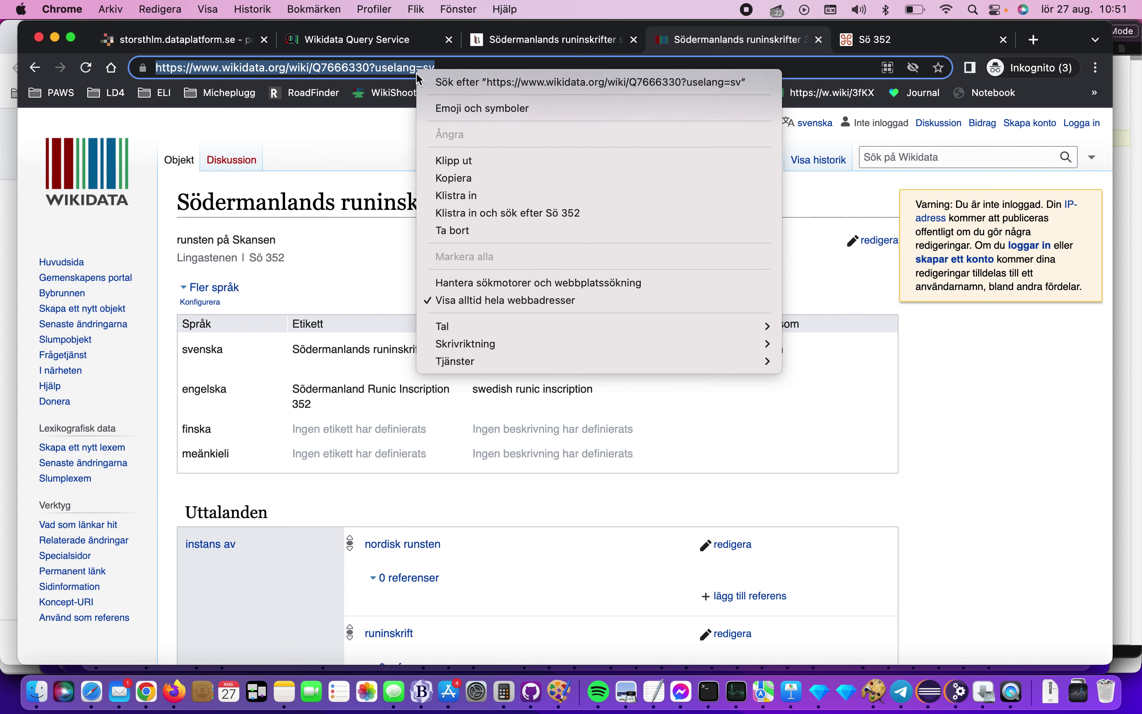
{"action": "left_click", "coordinate": [446, 178]}
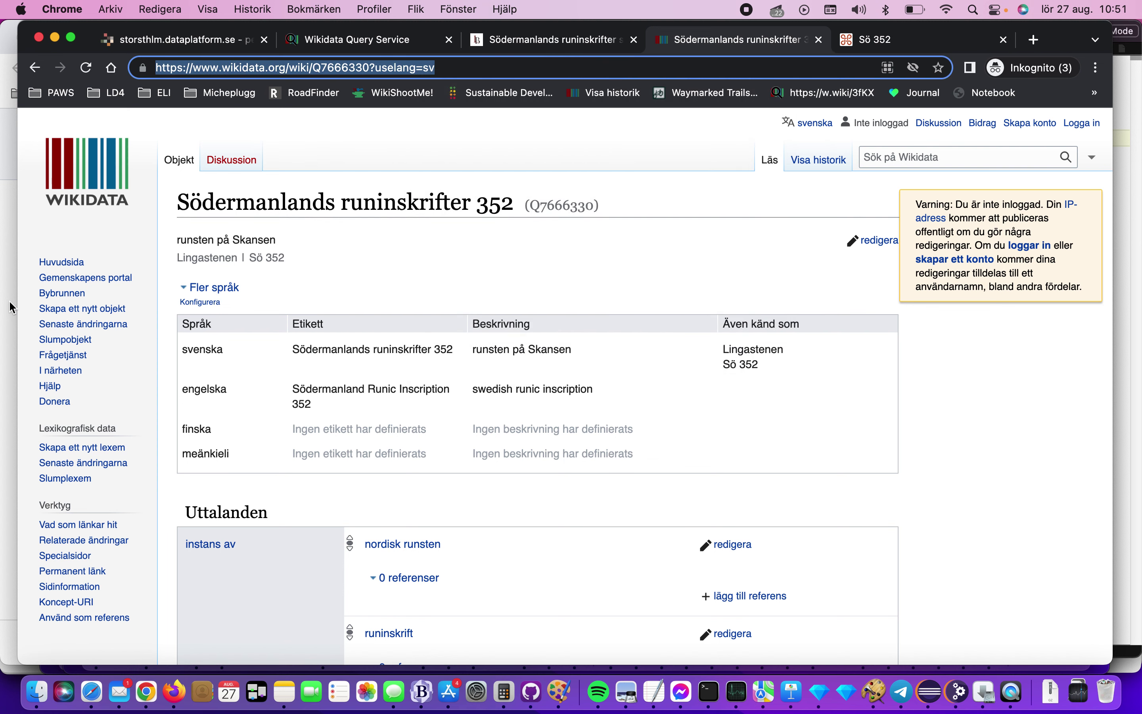
{"action": "left_click", "coordinate": [12, 308]}
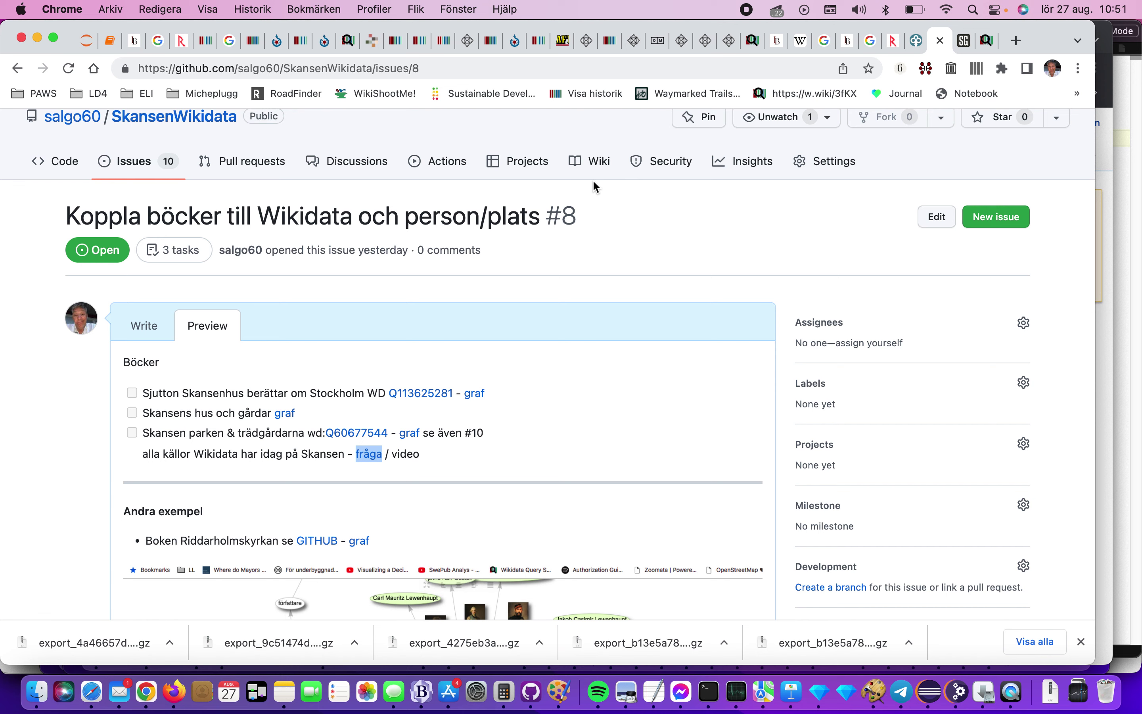
{"action": "left_click", "coordinate": [964, 41]}
{"action": "left_click", "coordinate": [792, 65]}
{"action": "right_click", "coordinate": [792, 65]}
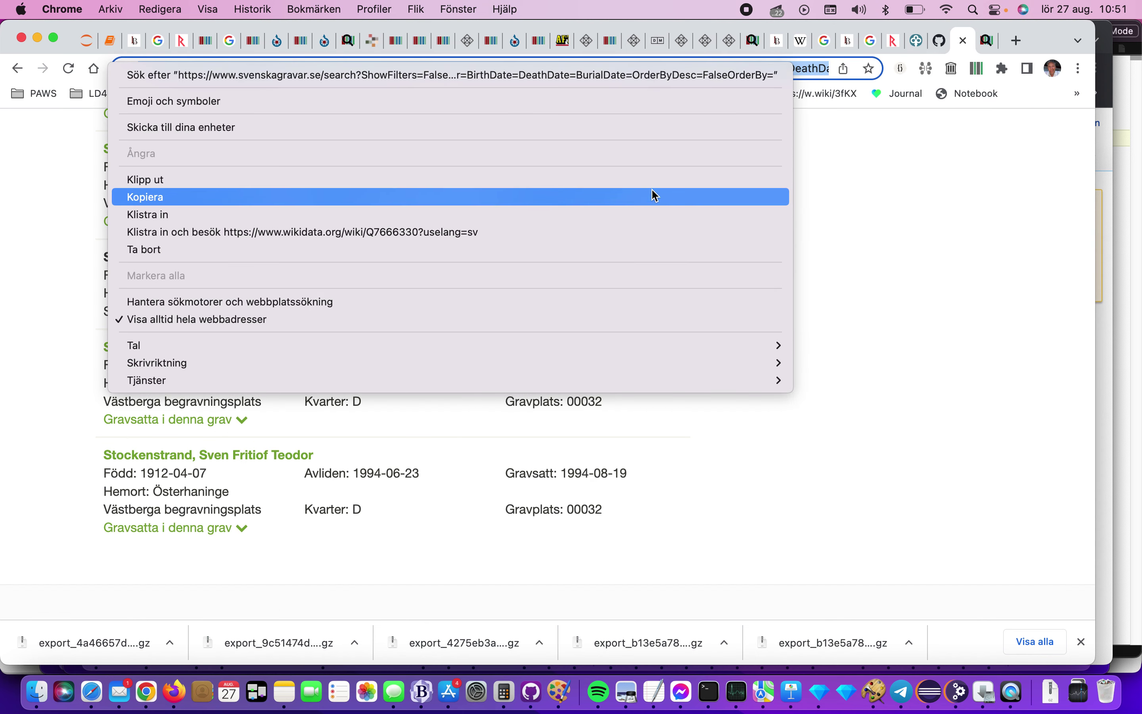
{"action": "left_click", "coordinate": [640, 214]}
{"action": "key", "text": "Return"}
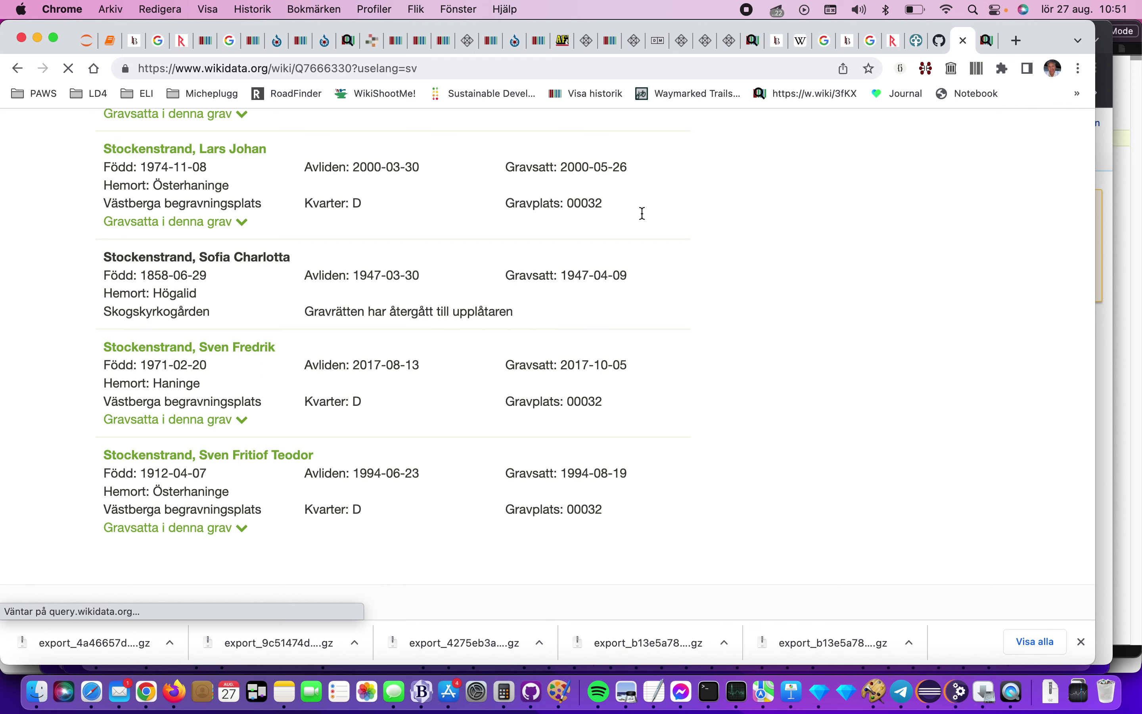
Try to show the item in Entity Explosion, and retry after reloading the page
{"action": "left_click", "coordinate": [927, 69]}
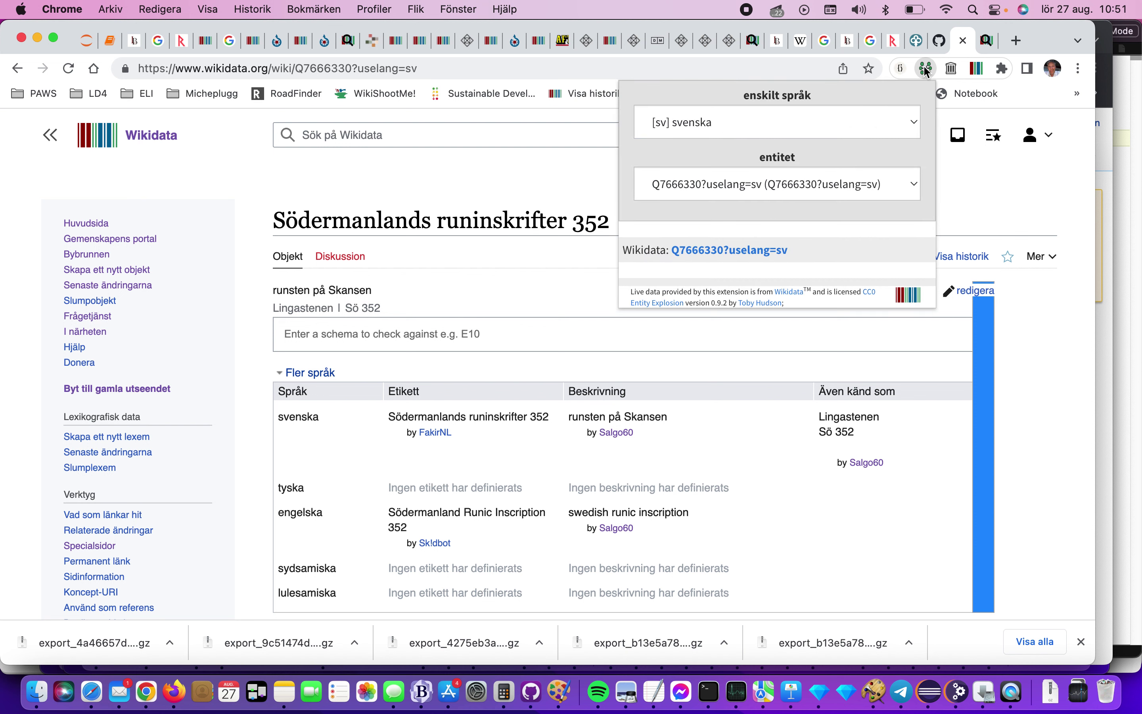
{"action": "left_click", "coordinate": [926, 69]}
{"action": "left_click", "coordinate": [775, 72]}
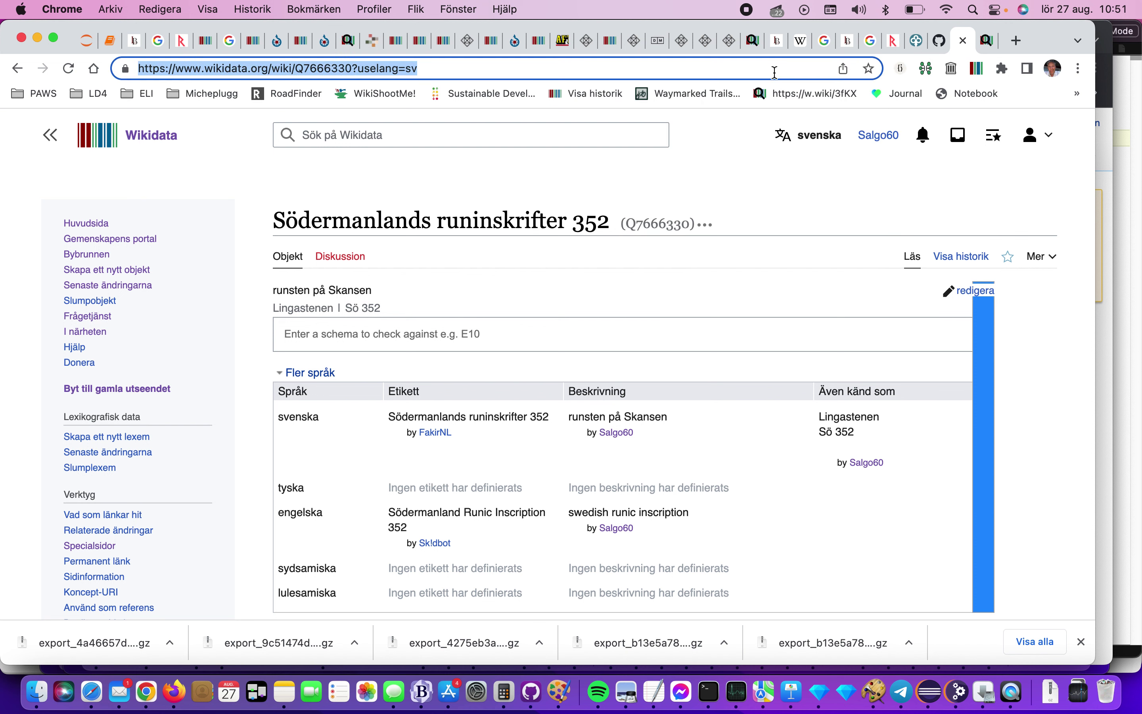
{"action": "key", "text": "Return"}
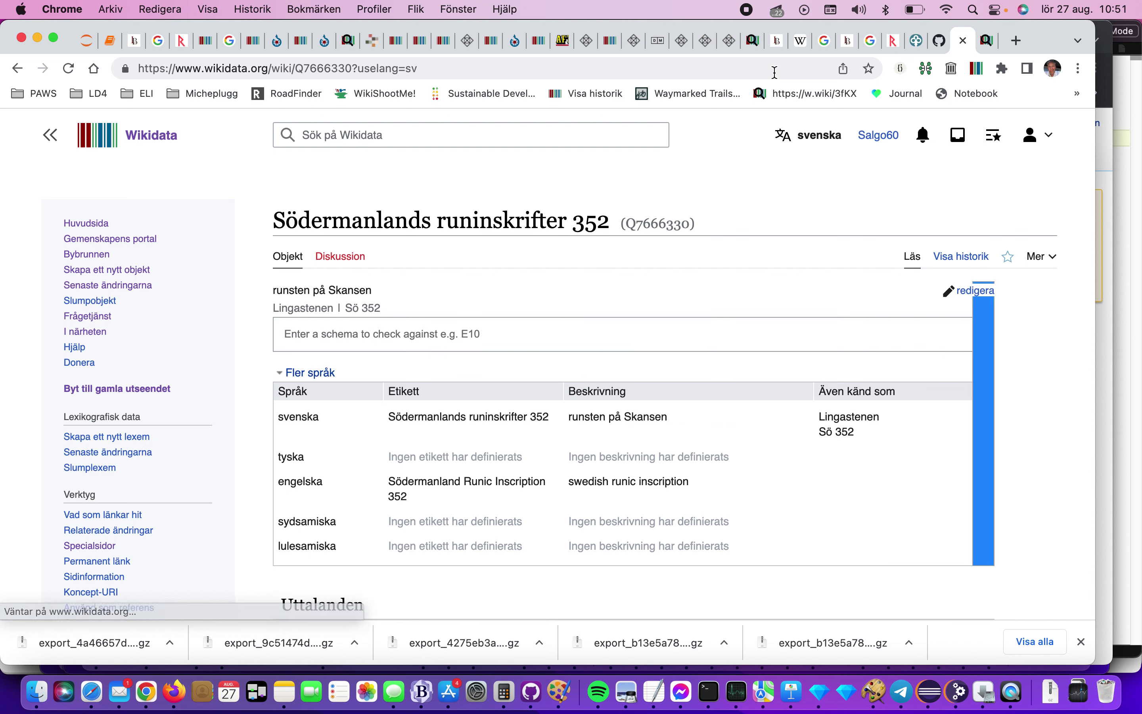
{"action": "left_click", "coordinate": [928, 69]}
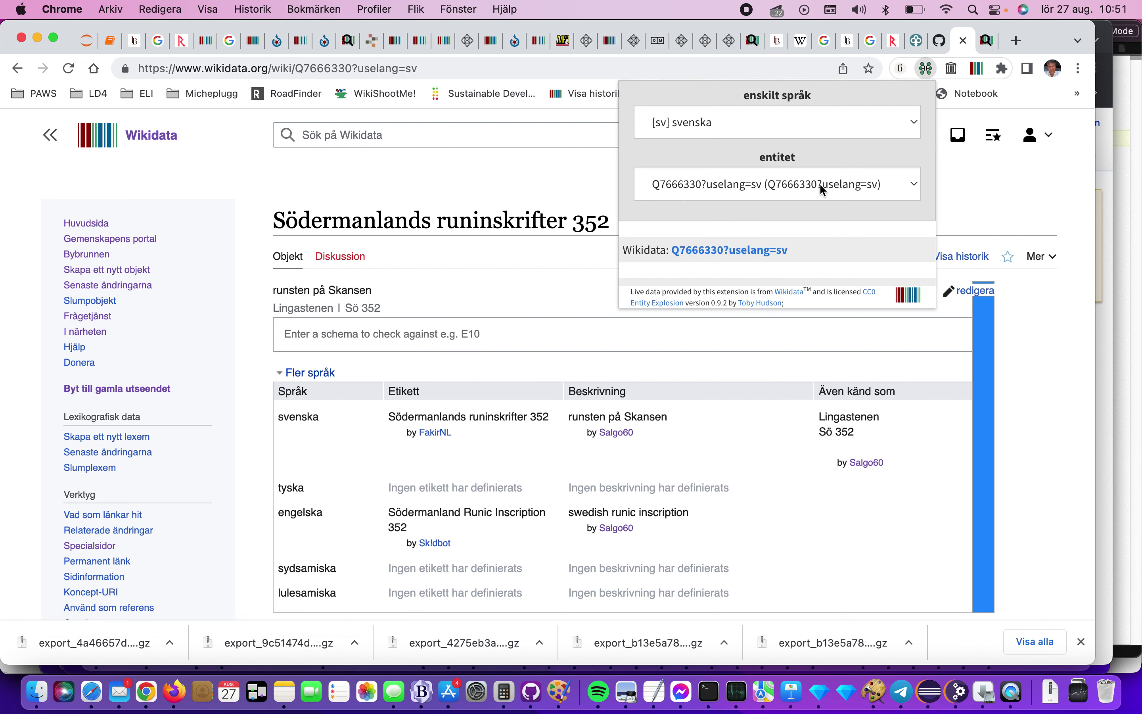
Remove "?uselang=sv" from the item's address and load the shortened address
{"action": "left_click", "coordinate": [519, 72]}
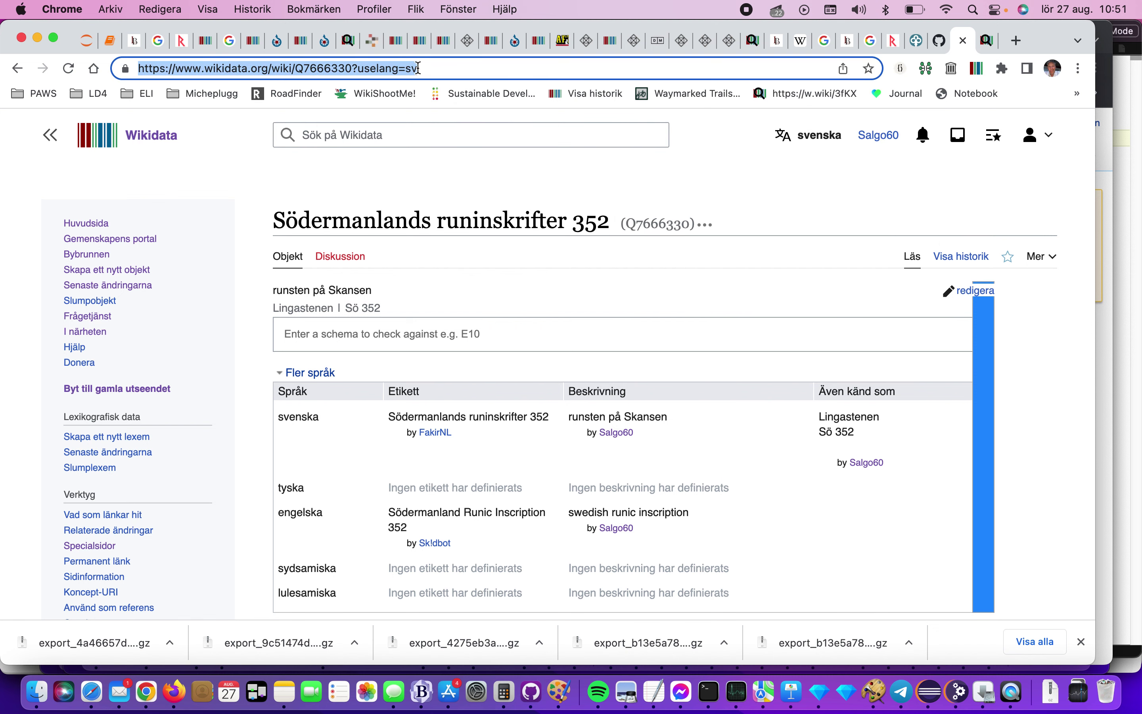
{"action": "left_click", "coordinate": [378, 70]}
{"action": "left_click_drag", "start_coordinate": [355, 68], "coordinate": [535, 68]}
{"action": "key", "text": "BackSpace"}
{"action": "key", "text": "Return"}
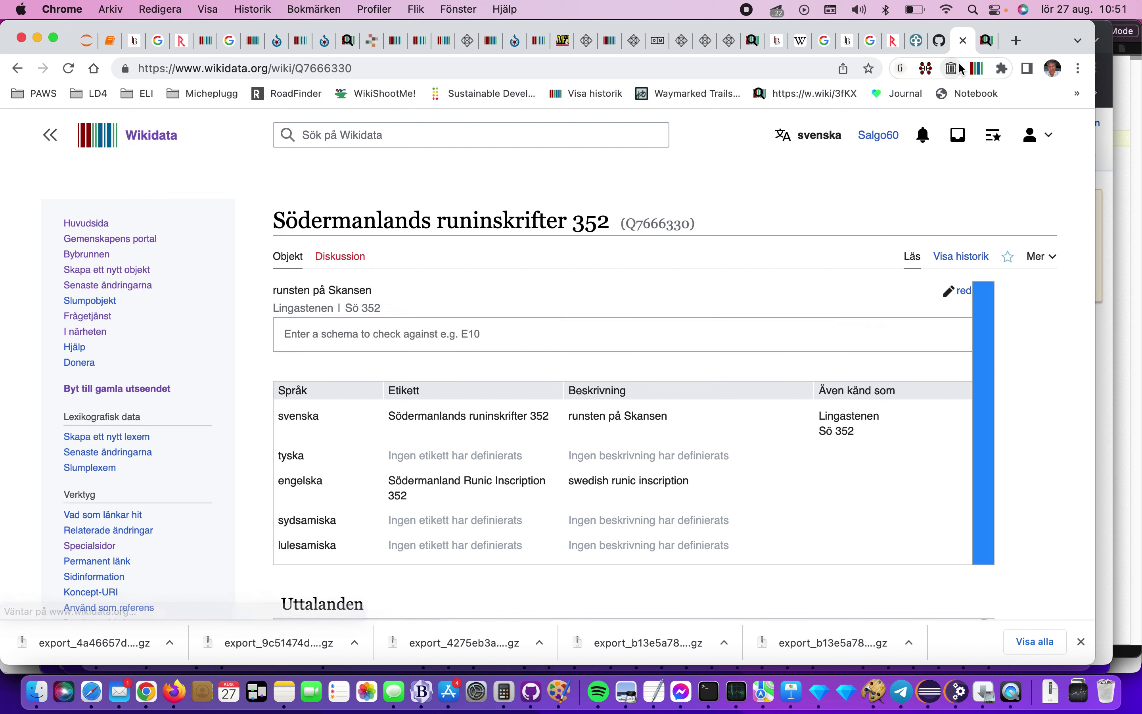
Show the item's data in Entity Explosion and open its "beskriven på URL" Runor link in an incognito window
{"action": "left_click", "coordinate": [928, 69]}
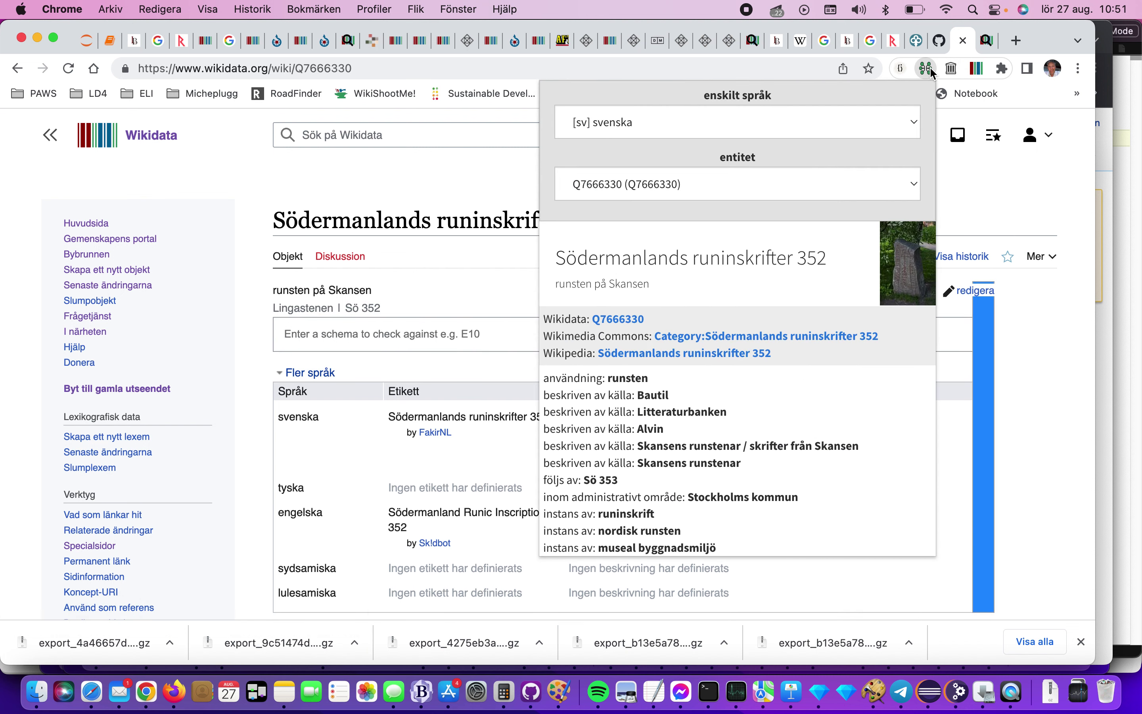
{"action": "scroll", "coordinate": [806, 320], "scroll_direction": "down", "scroll_amount": 8}
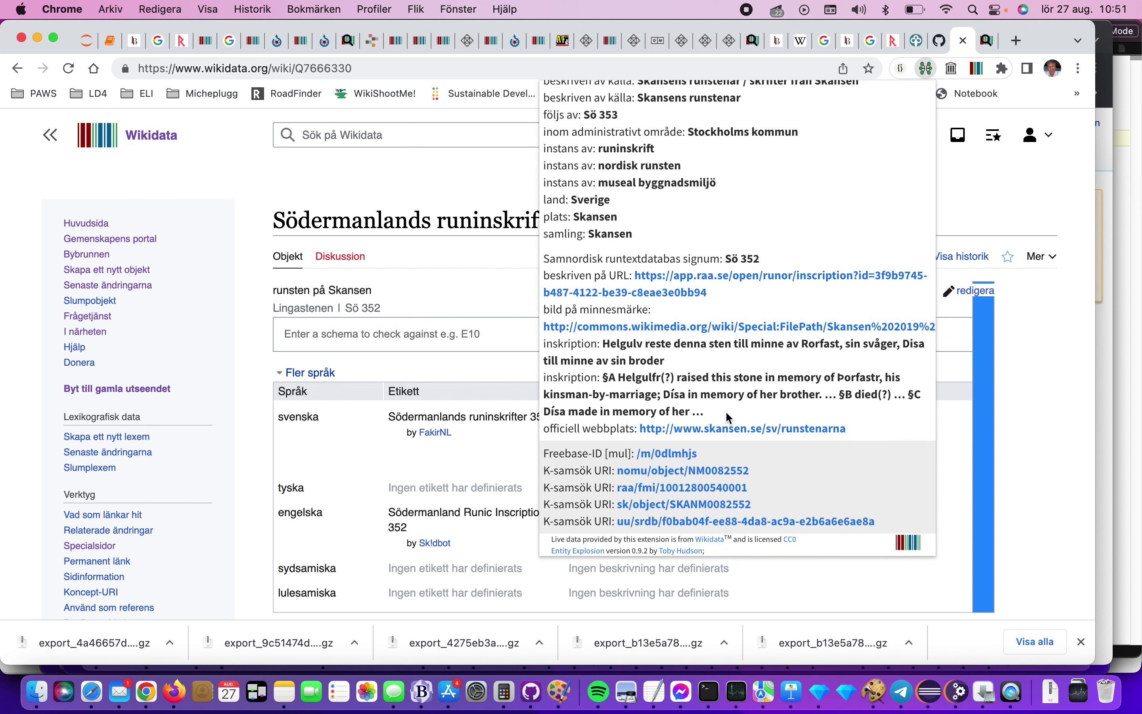
{"action": "right_click", "coordinate": [700, 301]}
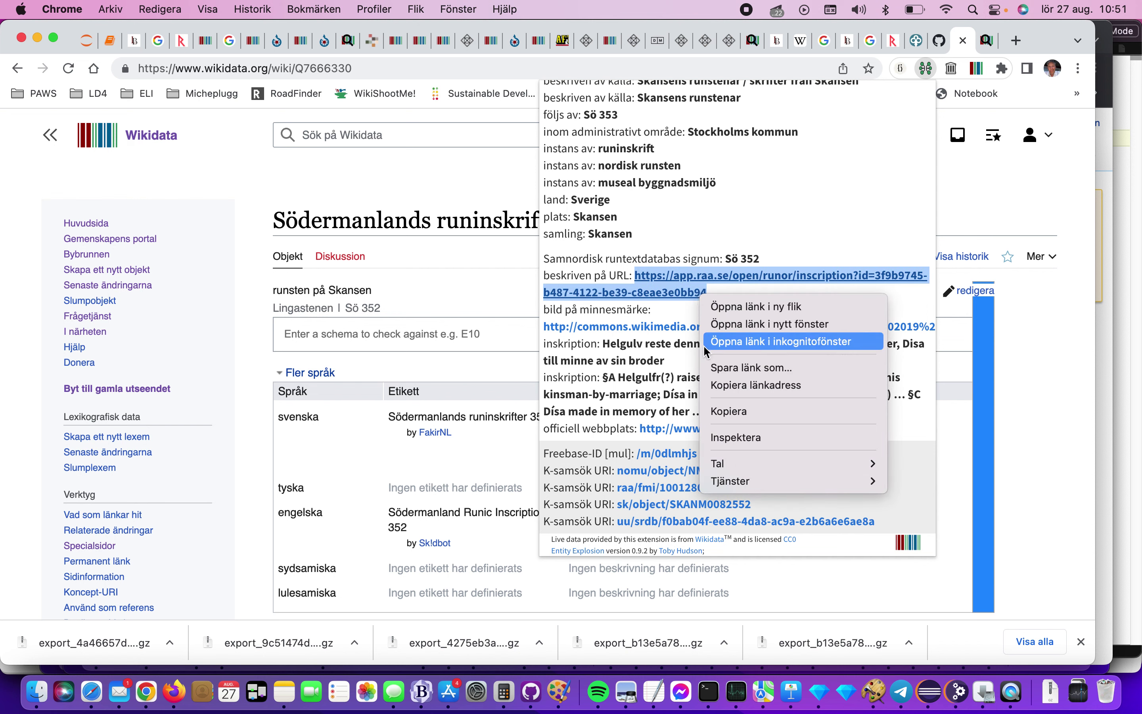
{"action": "left_click", "coordinate": [712, 385]}
{"action": "right_click", "coordinate": [687, 294]}
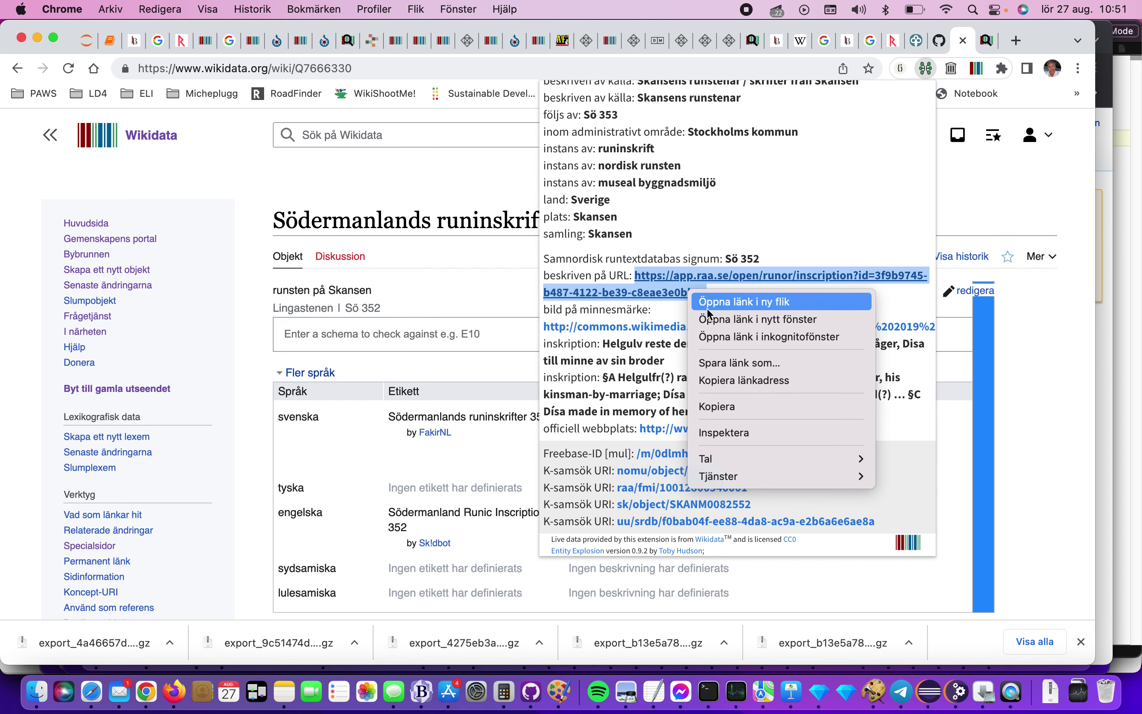
{"action": "left_click", "coordinate": [712, 337]}
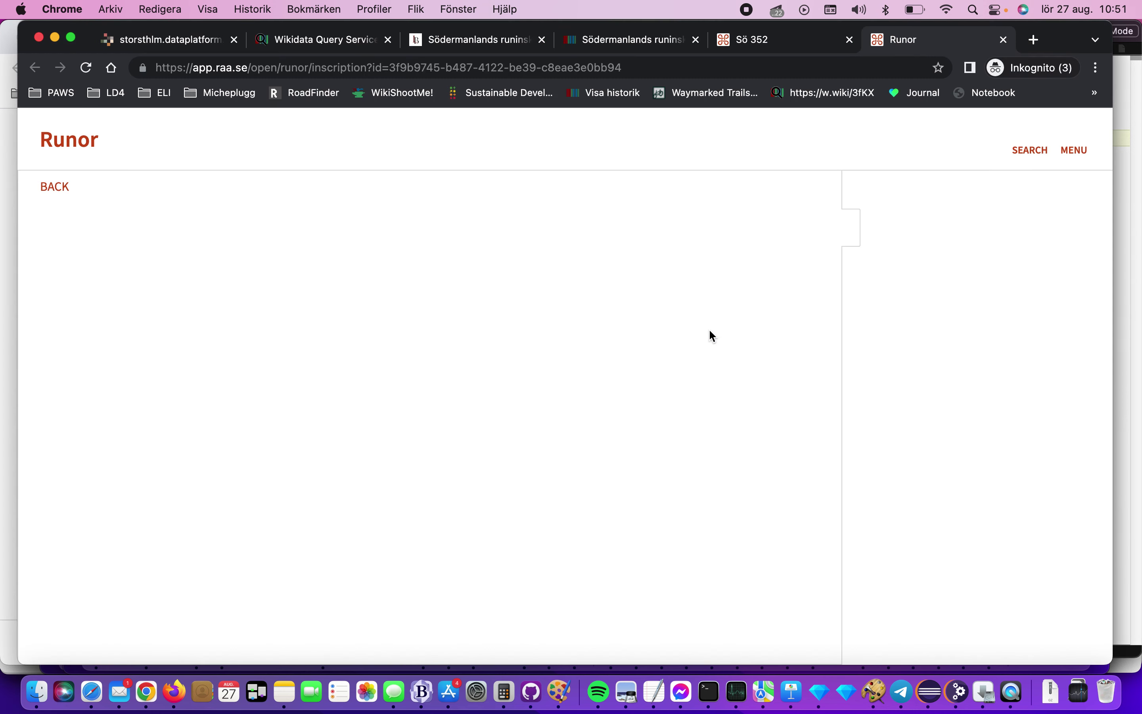
Try to load a JSON version of the Runor inscription by appending ".json" to its address
{"action": "left_click", "coordinate": [651, 75]}
{"action": "left_click", "coordinate": [650, 75]}
{"action": "type", "text": ".json"}
{"action": "key", "text": "Return"}
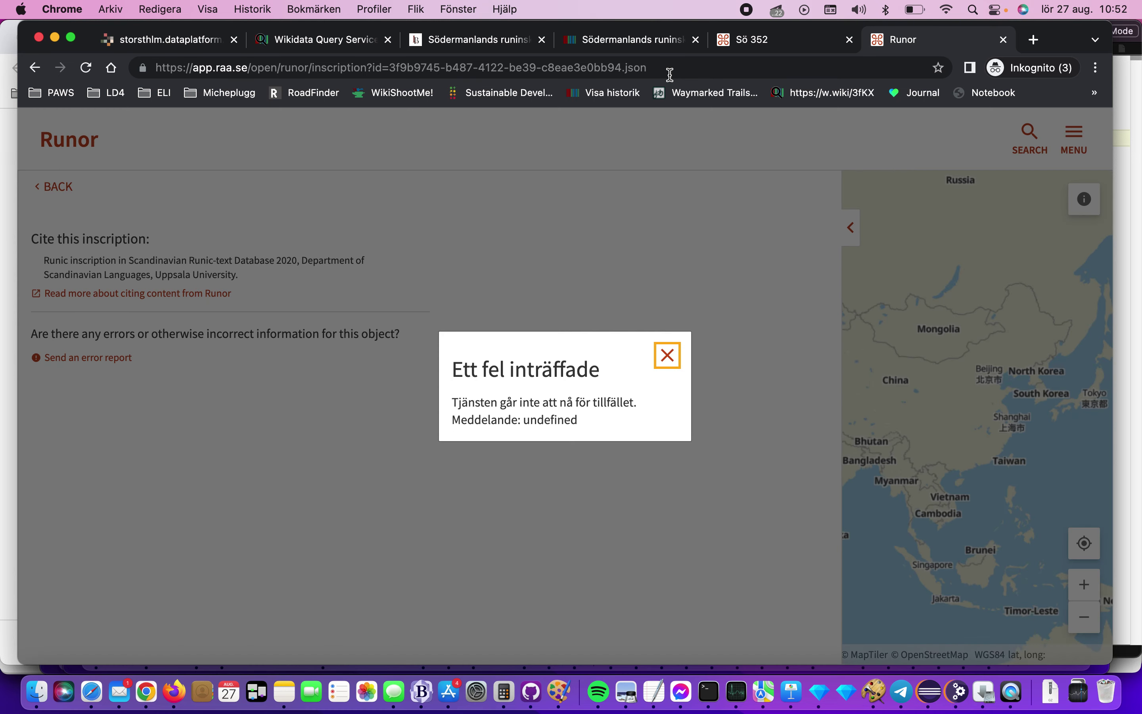
Remove the ".json" suffix from the Runor inscription's address
{"action": "left_click", "coordinate": [670, 74]}
{"action": "double_click", "coordinate": [670, 74]}
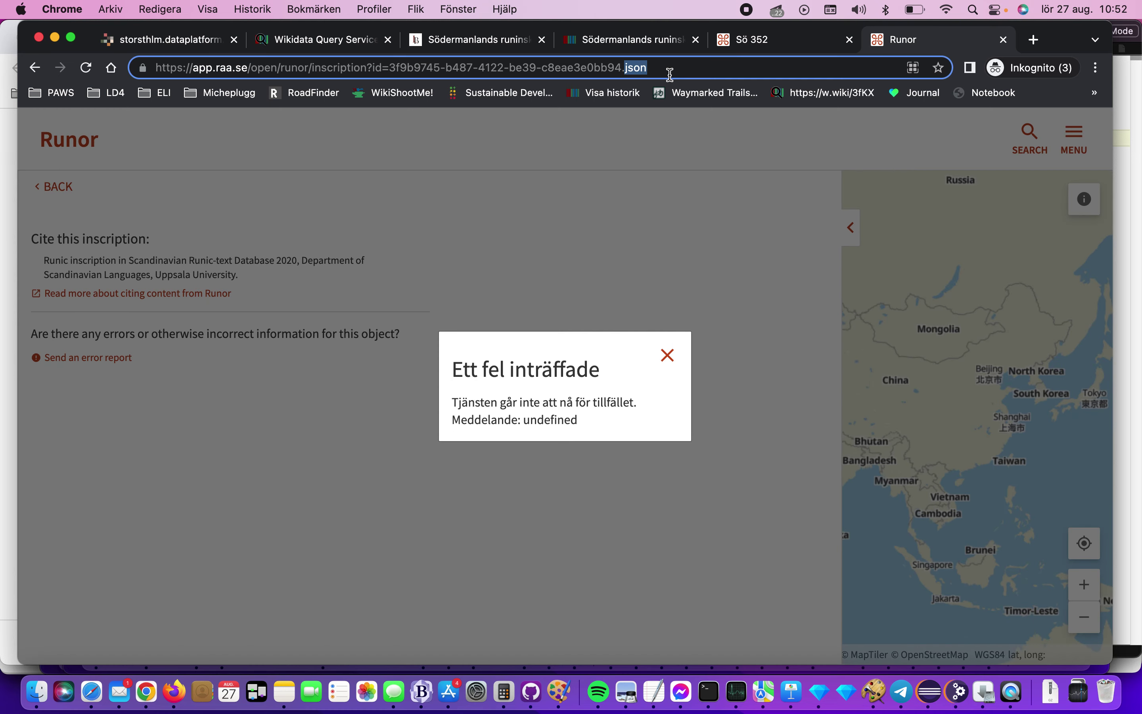
{"action": "triple_click", "coordinate": [670, 74]}
{"action": "left_click", "coordinate": [670, 74]}
{"action": "key", "text": "BackSpace"}
{"action": "key", "text": "BackSpace"}
{"action": "key", "text": "BackSpace"}
{"action": "key", "text": "BackSpace"}
{"action": "key", "text": "BackSpace"}
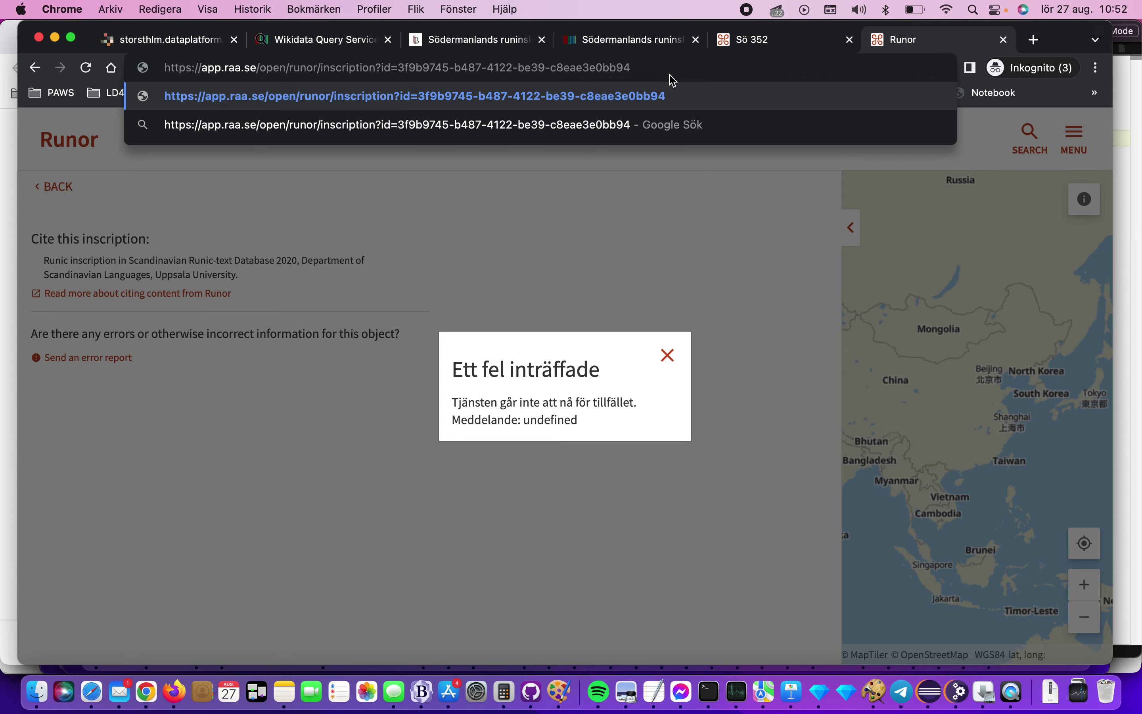
Open Erik Brate's works page from the Litteraturbanken facsimile of "Södermanlands runinskrifter" and copy its address
{"action": "left_click", "coordinate": [512, 43]}
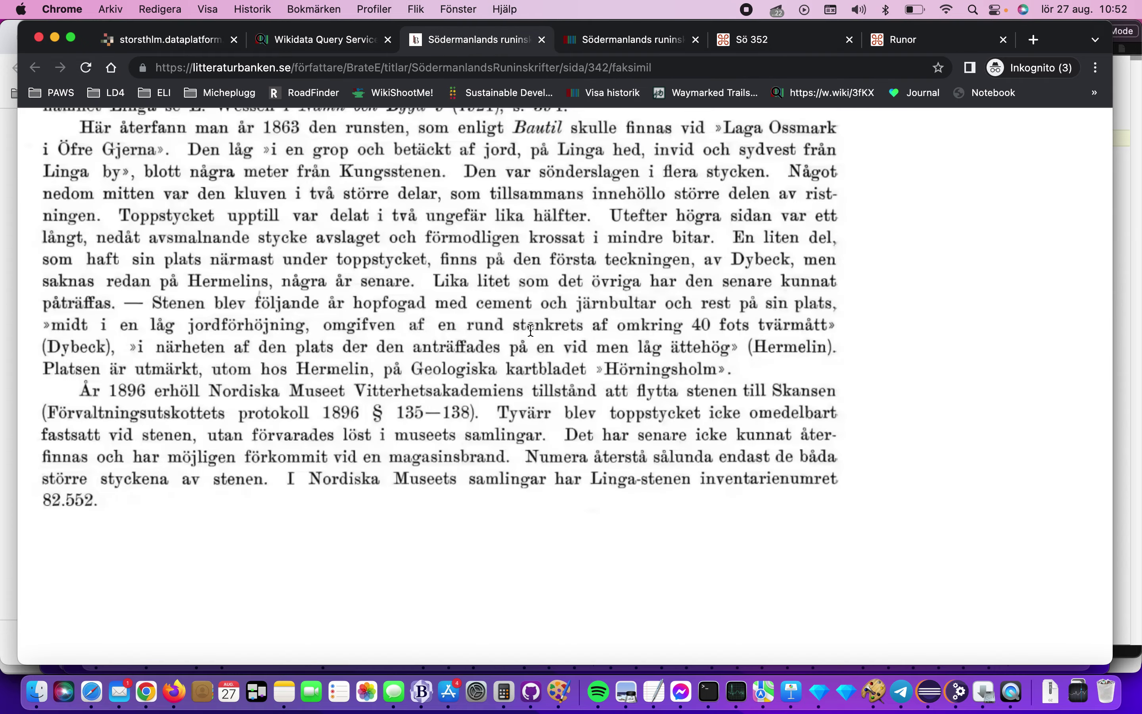
{"action": "scroll", "coordinate": [531, 330], "scroll_direction": "up", "scroll_amount": 10}
{"action": "scroll", "coordinate": [531, 331], "scroll_direction": "down", "scroll_amount": 10}
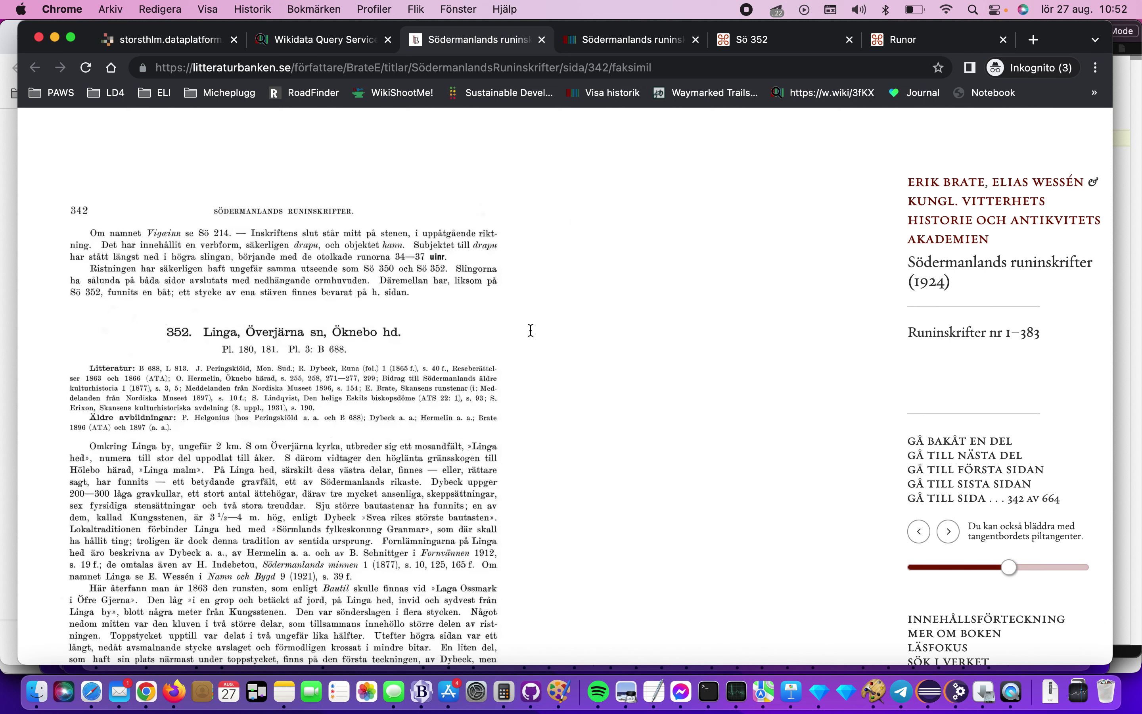
{"action": "left_click", "coordinate": [971, 183]}
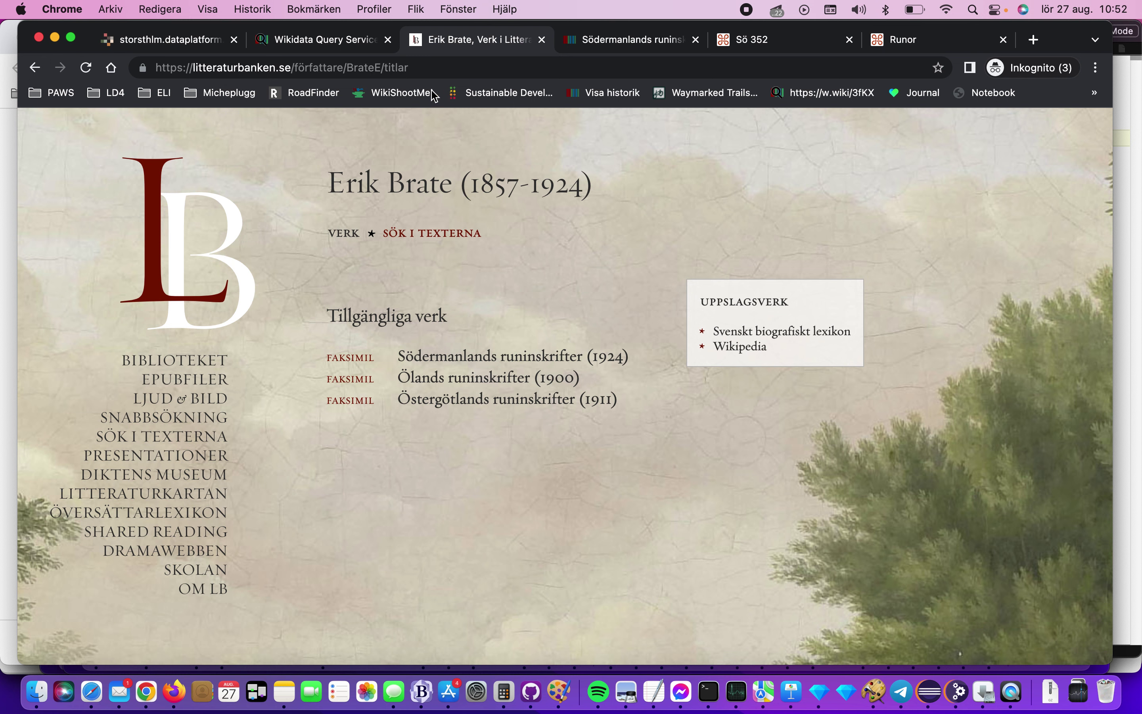
{"action": "left_click", "coordinate": [412, 69]}
{"action": "right_click", "coordinate": [410, 69]}
{"action": "left_click", "coordinate": [436, 172]}
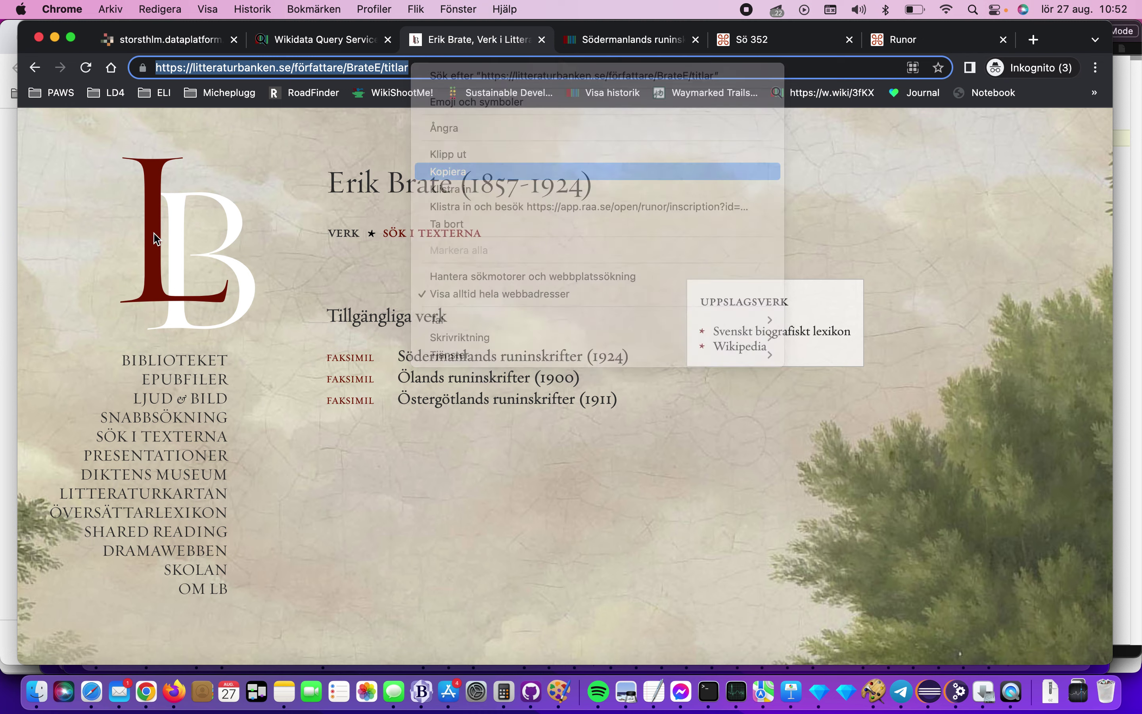
Load the copied Erik Brate works page from Litteraturbanken in the regular browser window instead of the incognito one
{"action": "left_click", "coordinate": [8, 286]}
{"action": "left_click", "coordinate": [457, 66]}
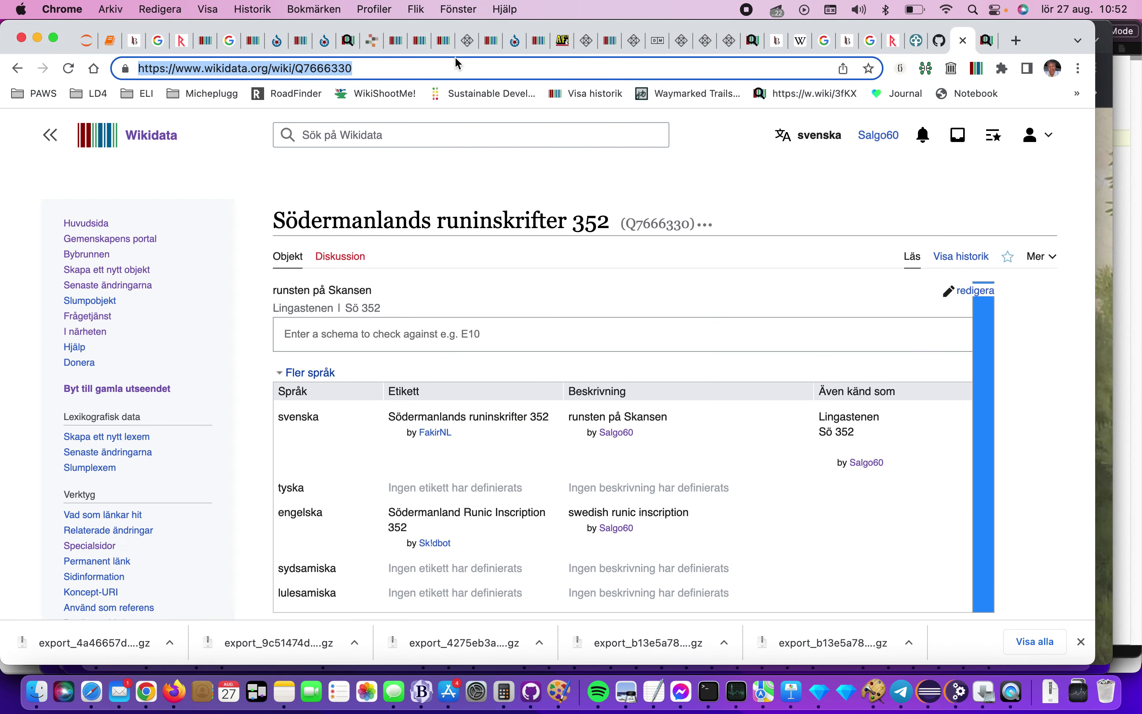
{"action": "right_click", "coordinate": [457, 64]}
{"action": "left_click", "coordinate": [499, 206]}
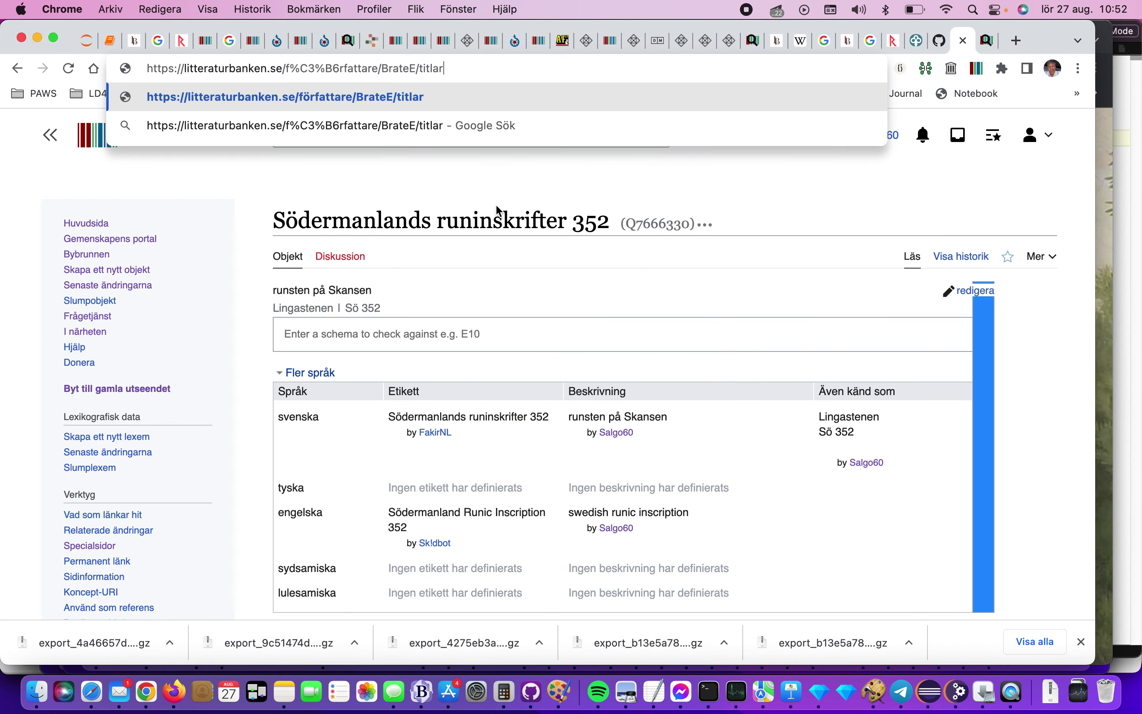
{"action": "key", "text": "Return"}
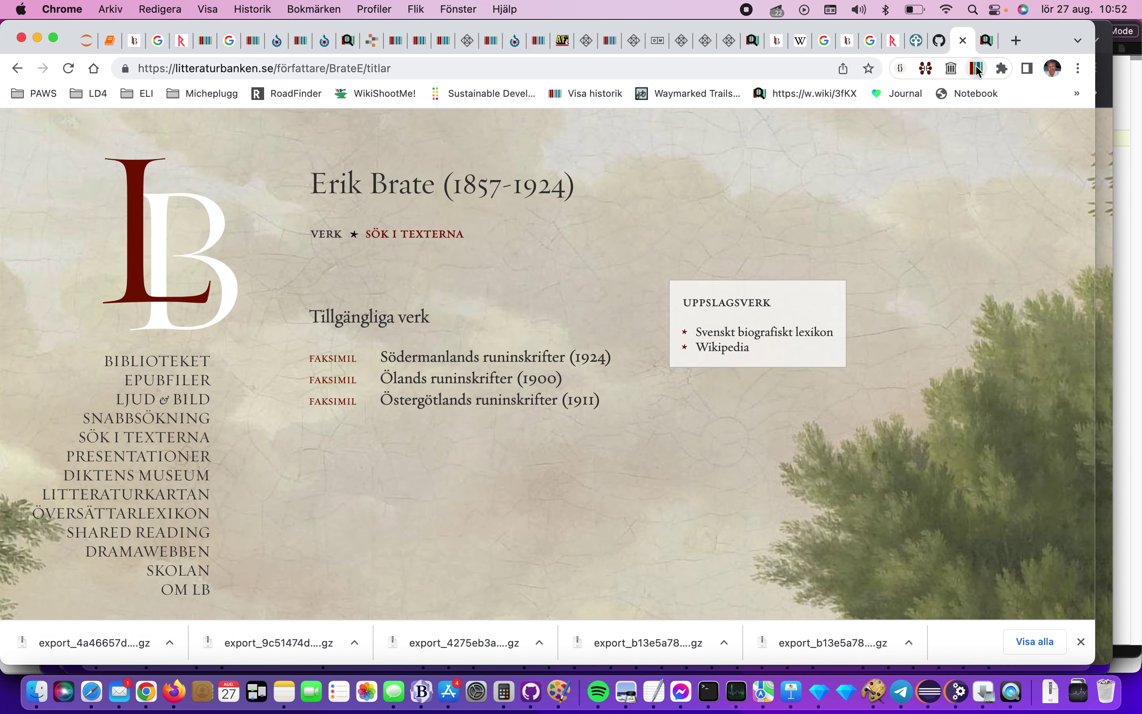
Review Erik Brate's identifiers in Entity Explosion and open the "Svenskt porträttarkiv (Svenskt Porträttarkiv)" link in a new tab
{"action": "left_click", "coordinate": [927, 69]}
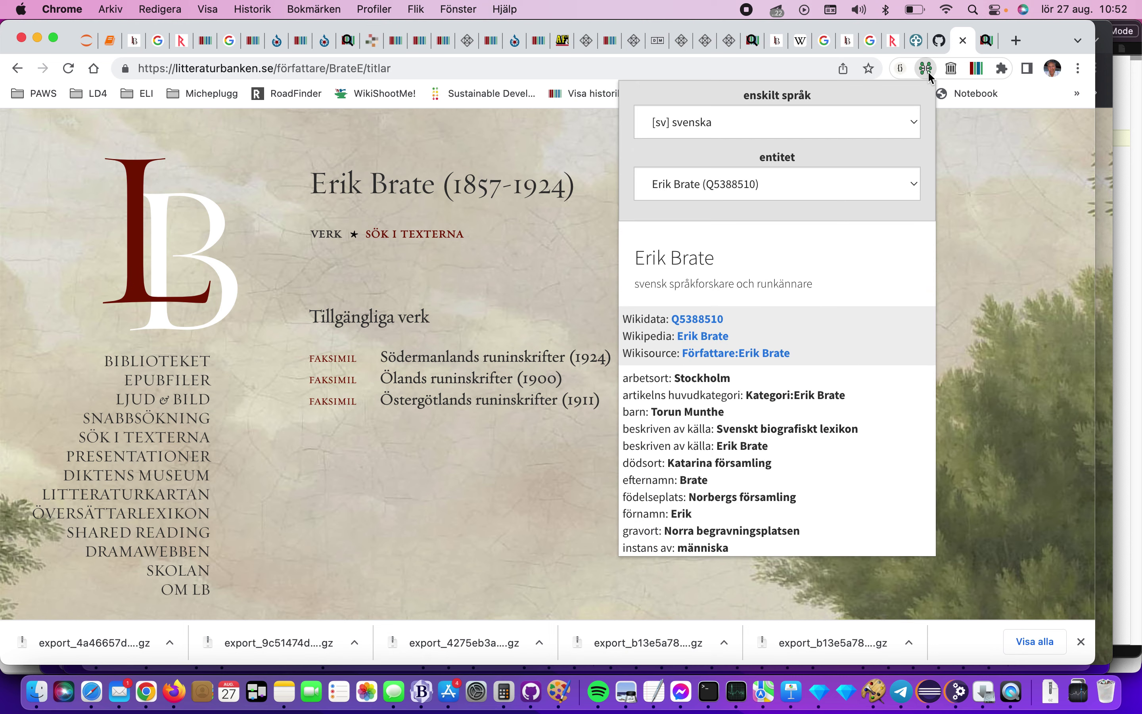
{"action": "scroll", "coordinate": [850, 281], "scroll_direction": "down", "scroll_amount": 15}
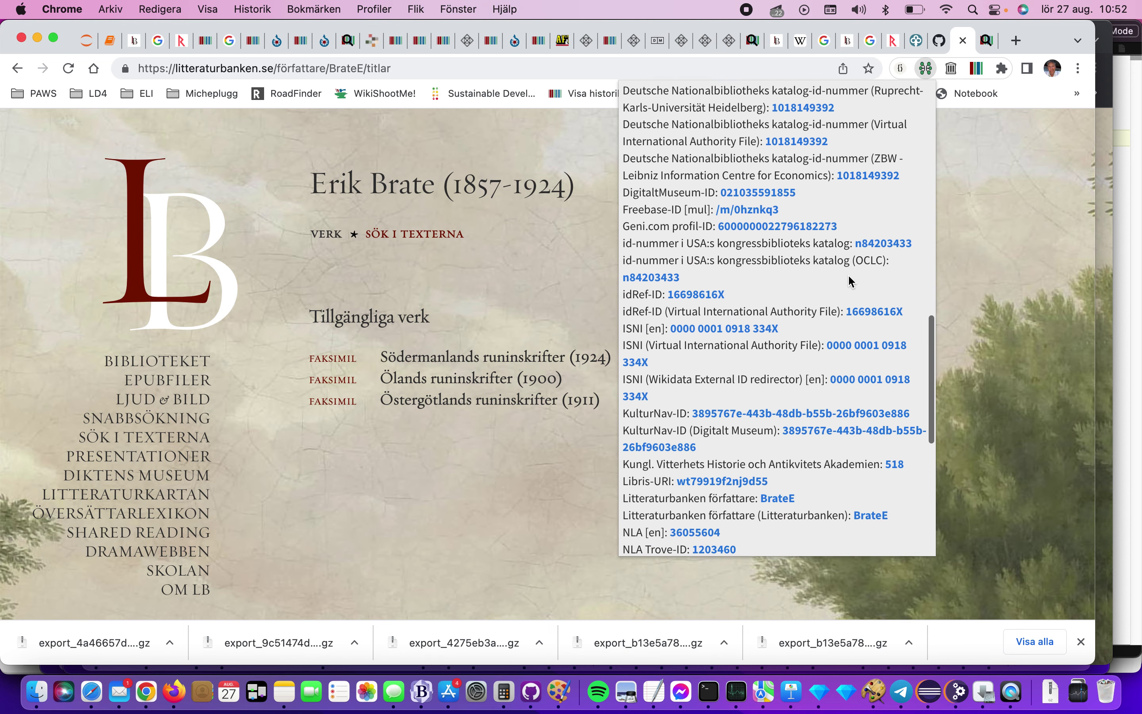
{"action": "scroll", "coordinate": [852, 282], "scroll_direction": "down", "scroll_amount": 10}
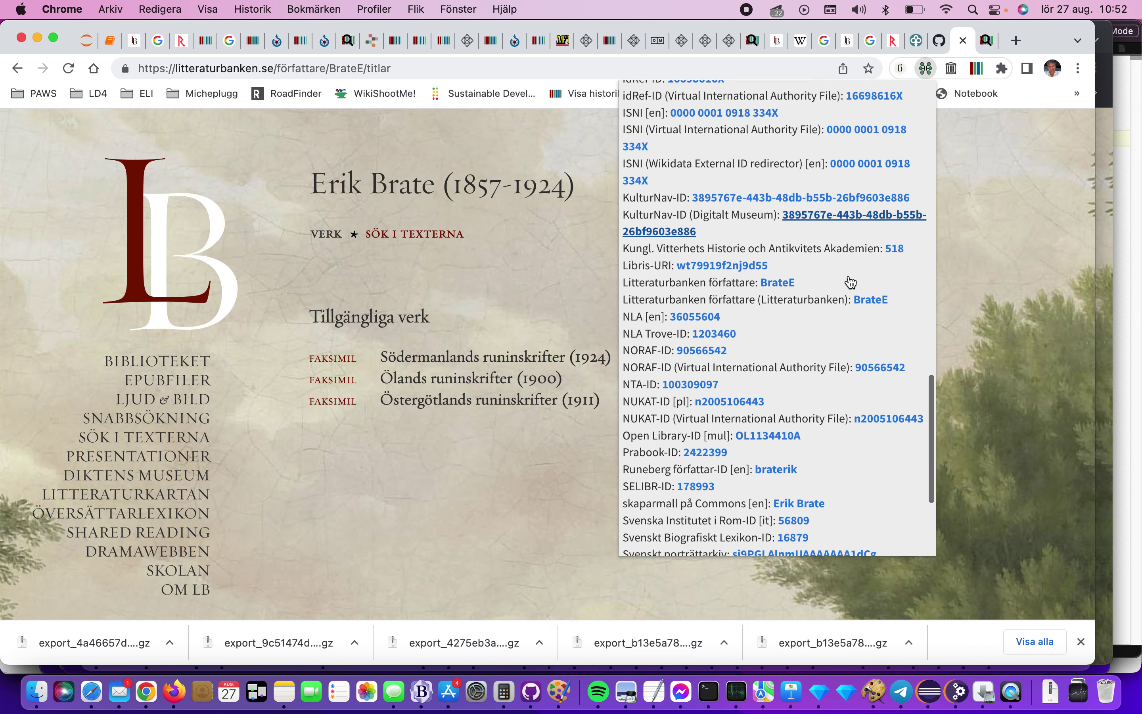
{"action": "scroll", "coordinate": [850, 278], "scroll_direction": "down", "scroll_amount": 3}
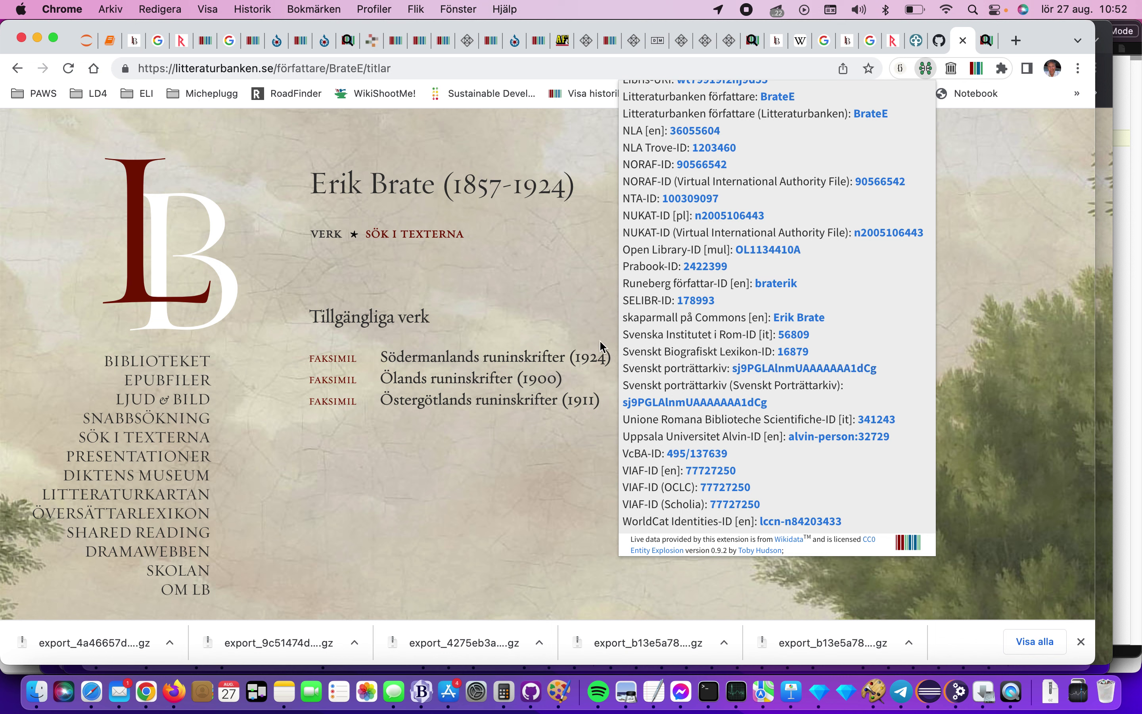
{"action": "right_click", "coordinate": [684, 401]}
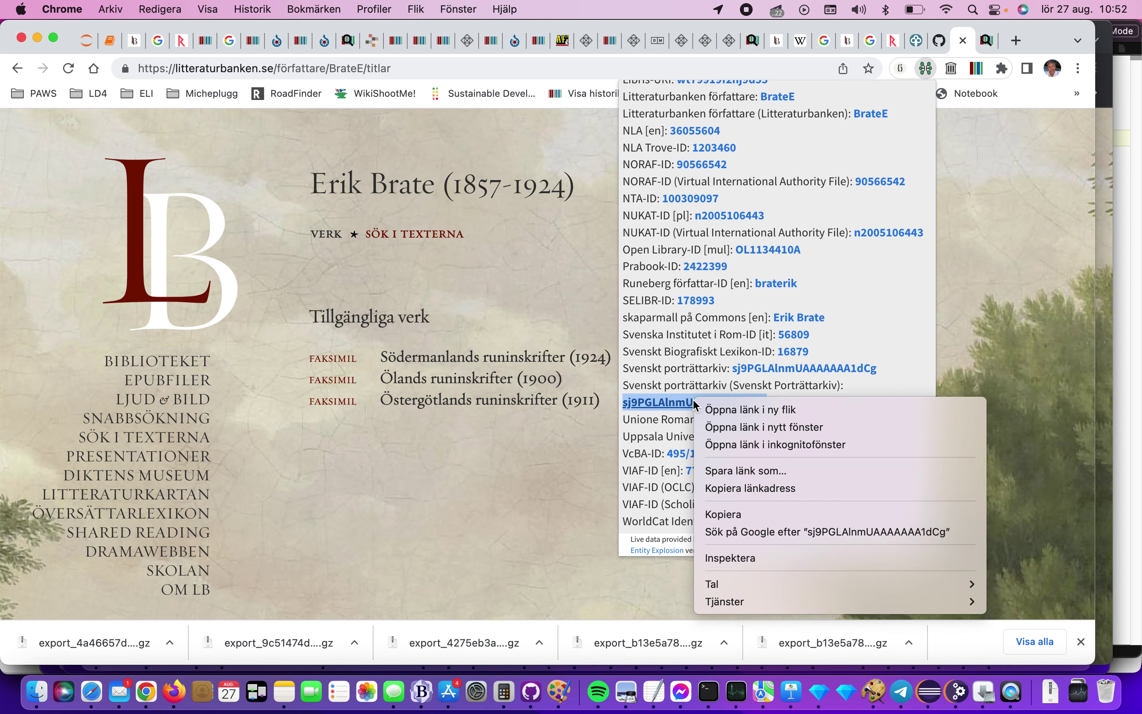
{"action": "left_click", "coordinate": [707, 411]}
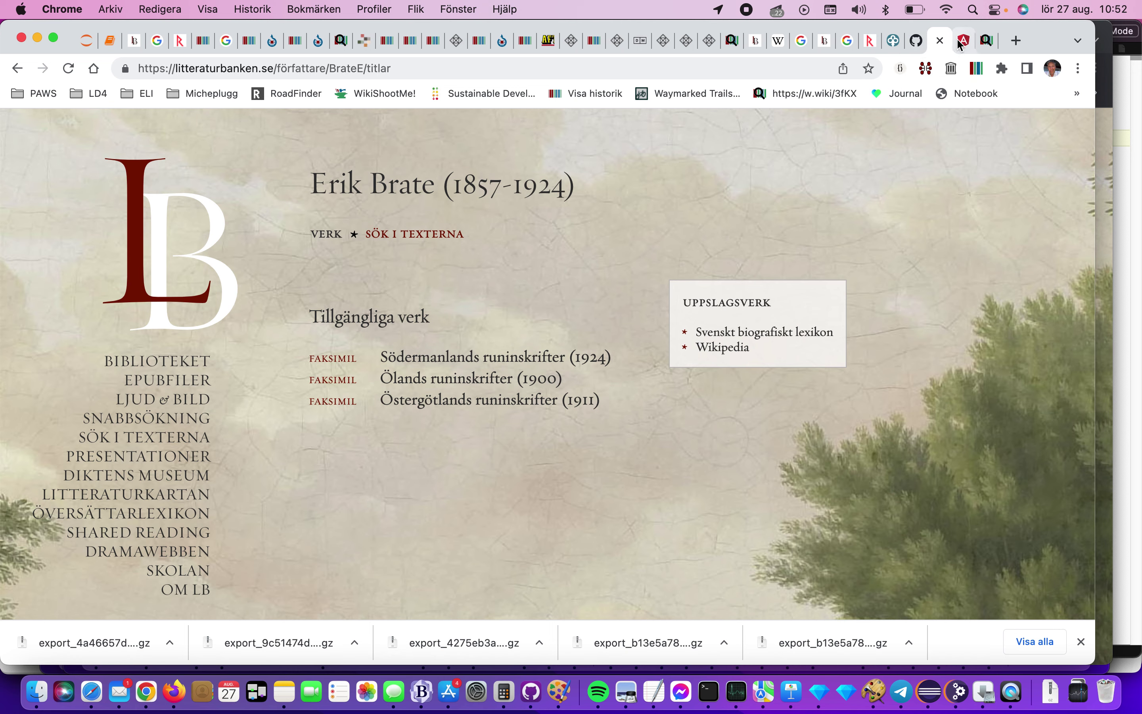
Examine the persistent, facts and source sections of Erik Brate's JSON record from Svenskt Porträttarkiv
{"action": "key", "text": "ctrl+Tab"}
{"action": "scroll", "coordinate": [365, 186], "scroll_direction": "down", "scroll_amount": 5}
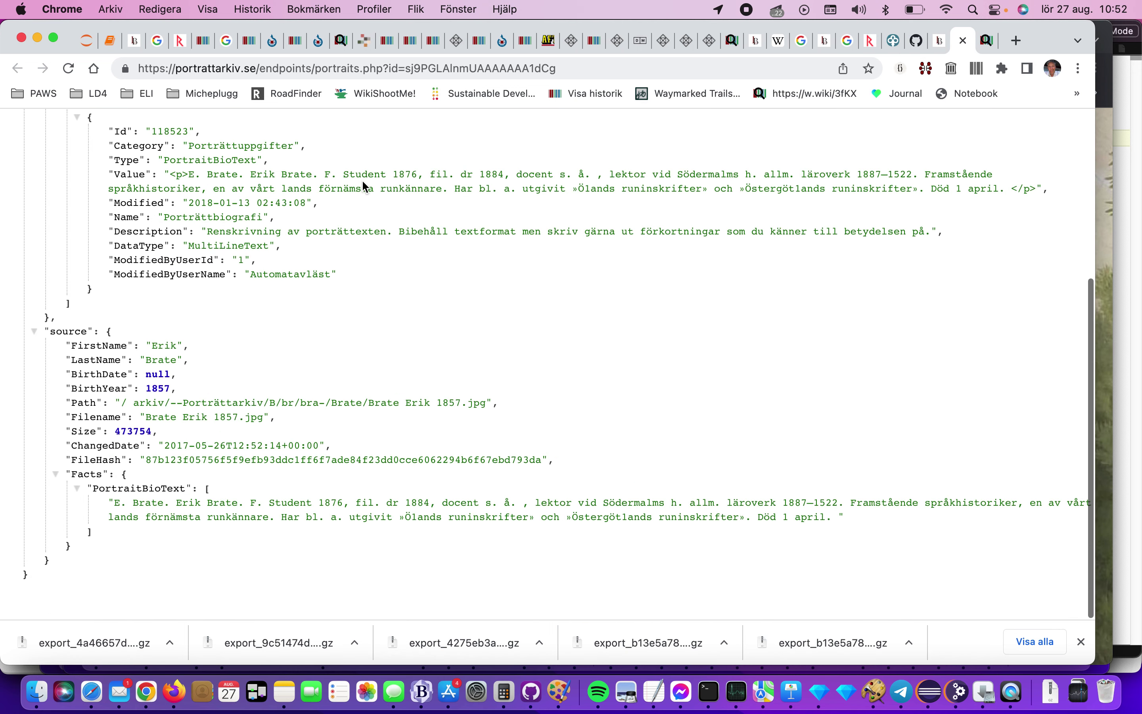
{"action": "scroll", "coordinate": [365, 185], "scroll_direction": "up", "scroll_amount": 6}
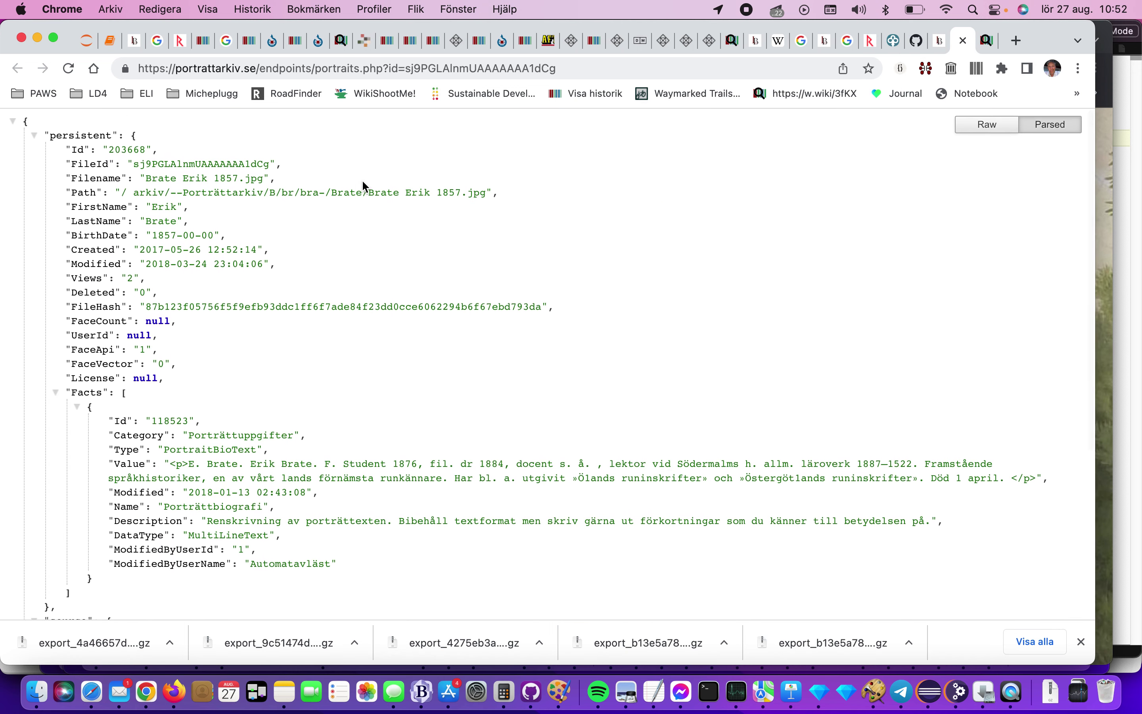
{"action": "scroll", "coordinate": [242, 228], "scroll_direction": "down", "scroll_amount": 3}
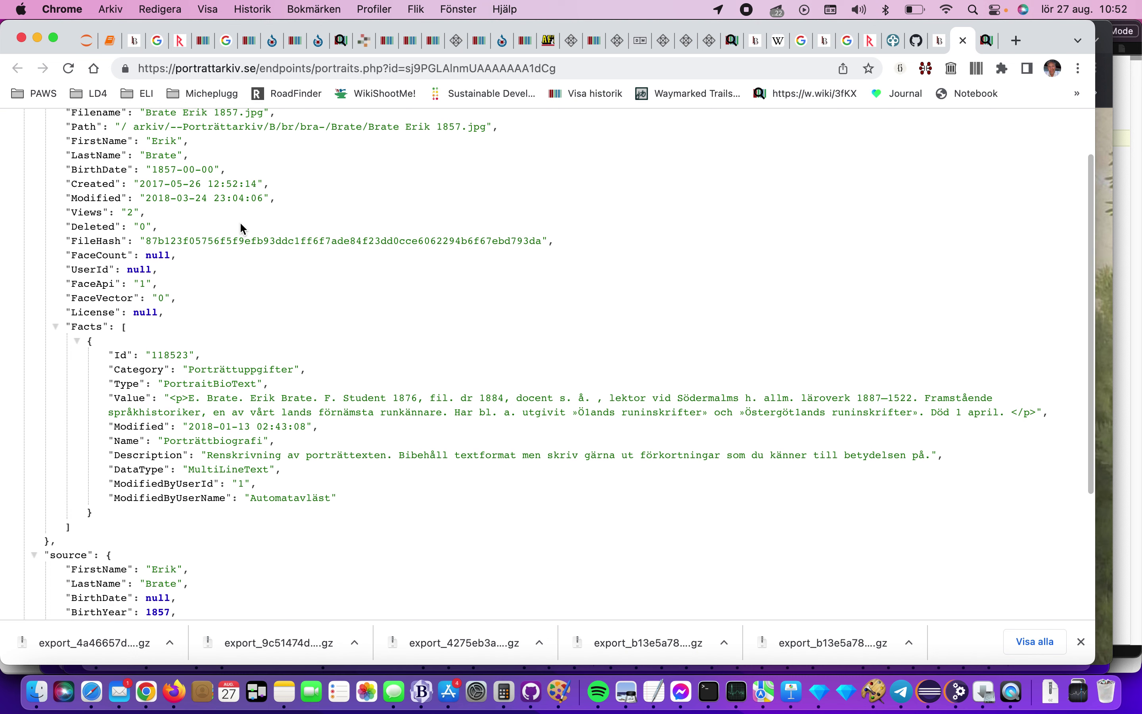
From Brate's works page, show his Wikidata side panel and open the "Litteraturbanken författare (Litteraturbanken)" API link from Entity Explosion
{"action": "left_click", "coordinate": [939, 42]}
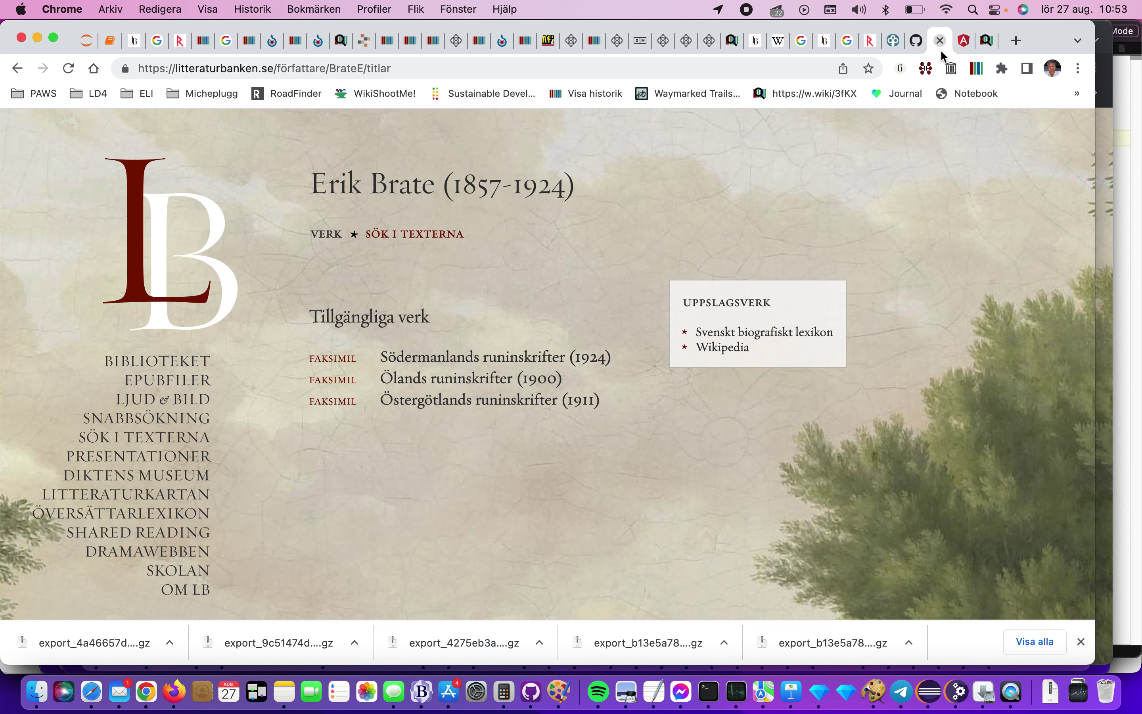
{"action": "left_click", "coordinate": [975, 69]}
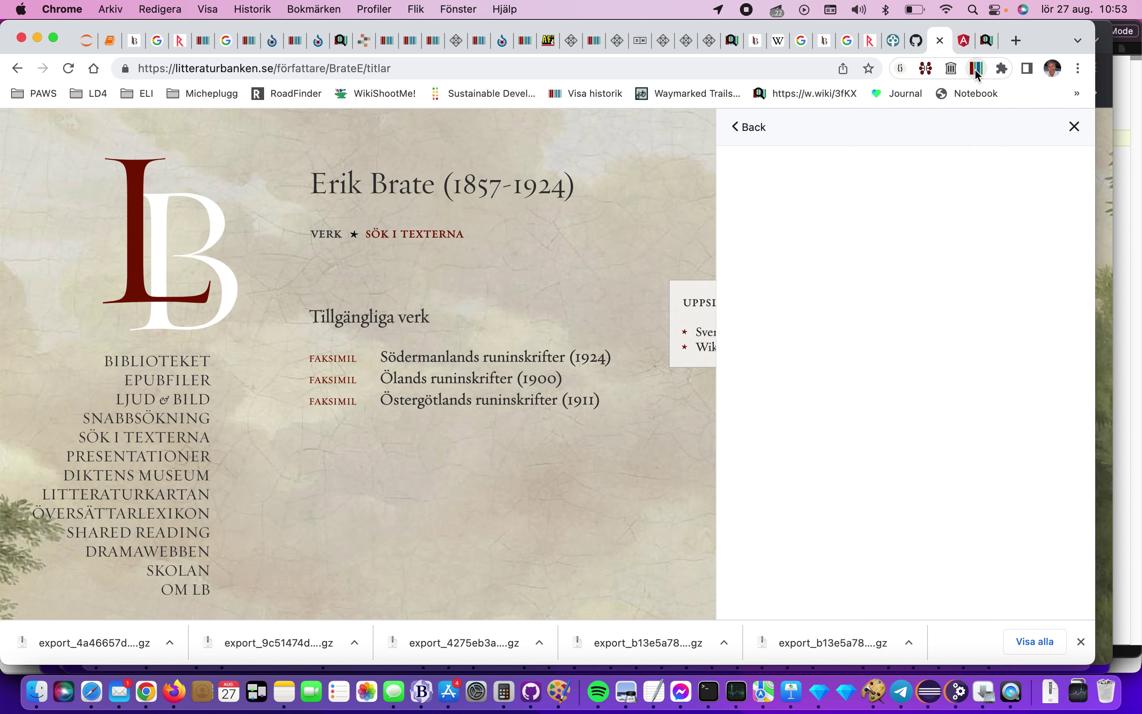
{"action": "left_click", "coordinate": [927, 70]}
{"action": "scroll", "coordinate": [856, 307], "scroll_direction": "down", "scroll_amount": 10}
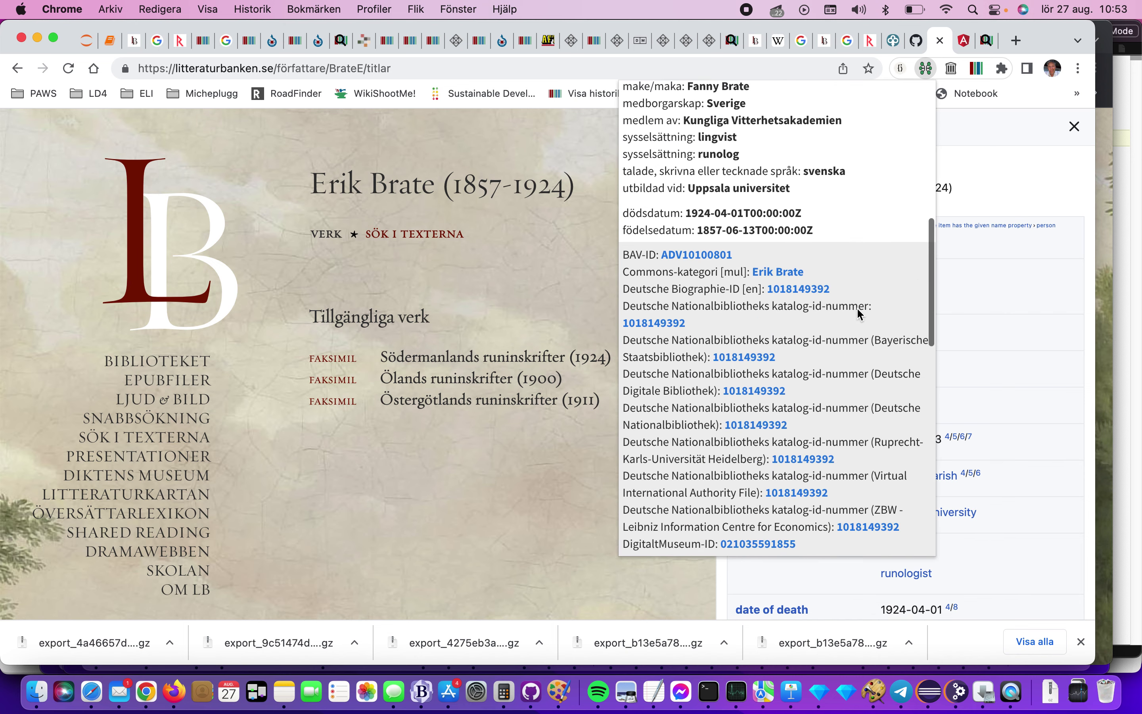
{"action": "scroll", "coordinate": [746, 372], "scroll_direction": "down", "scroll_amount": 8}
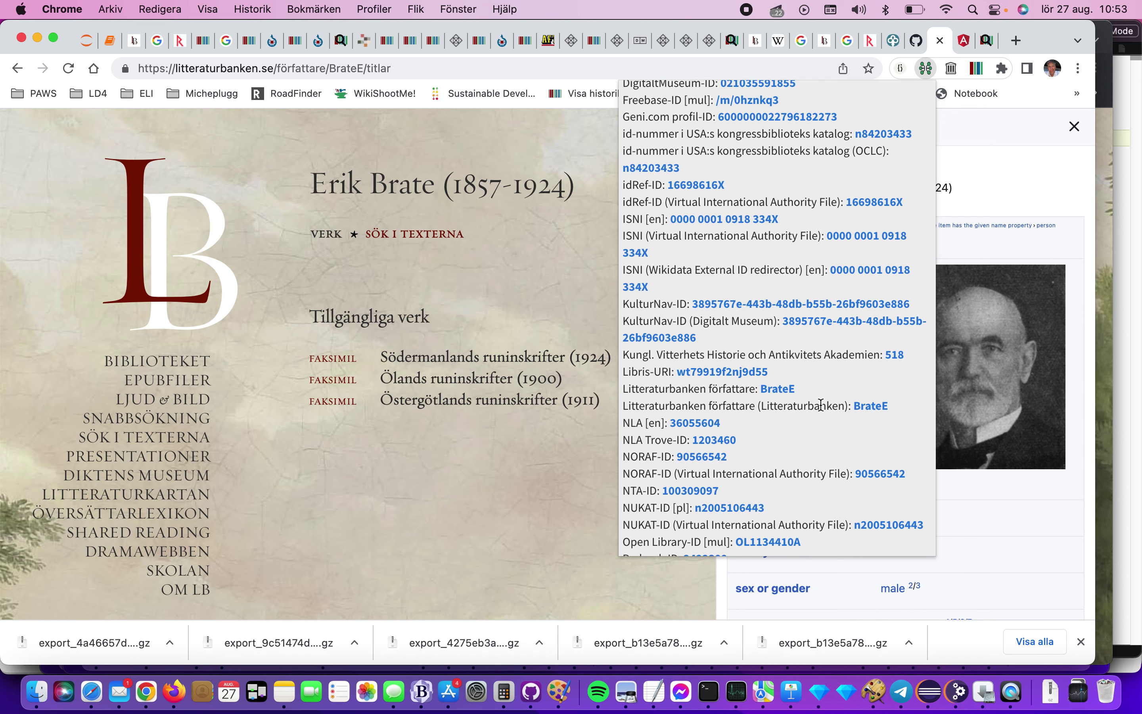
{"action": "left_click", "coordinate": [871, 406]}
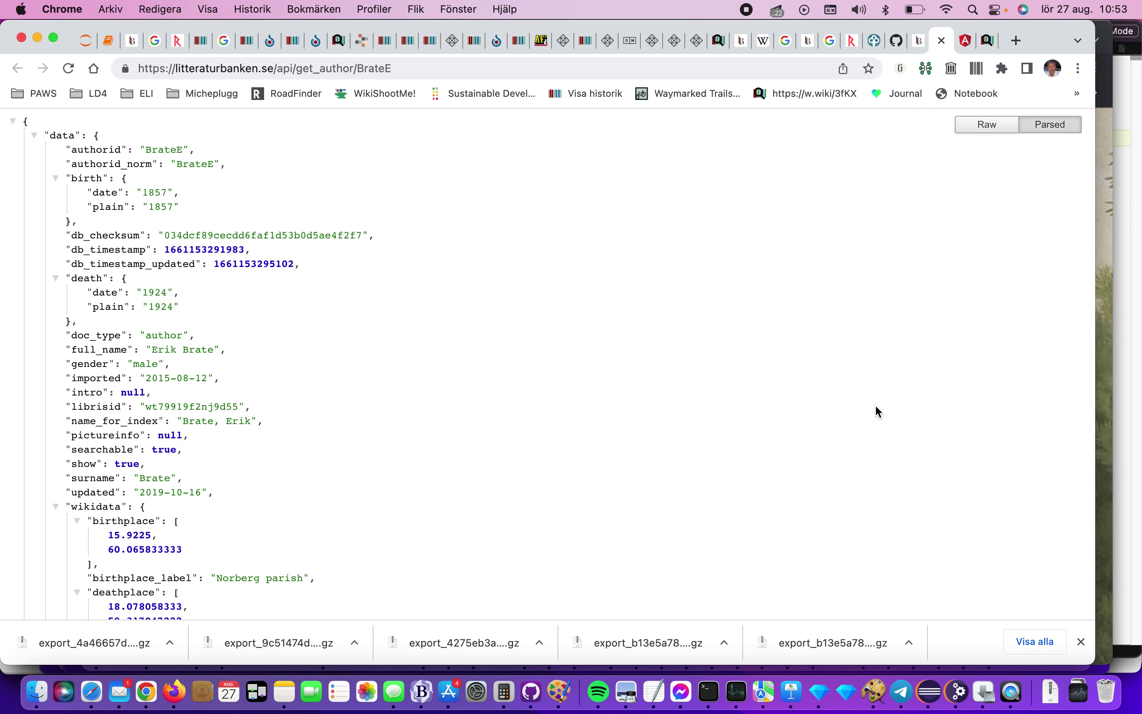
Examine the author ID, birthplace coordinates and label, SBL link and Wikidata ID in Litteraturbanken's JSON record for Erik Brate
{"action": "scroll", "coordinate": [690, 439], "scroll_direction": "down", "scroll_amount": 1}
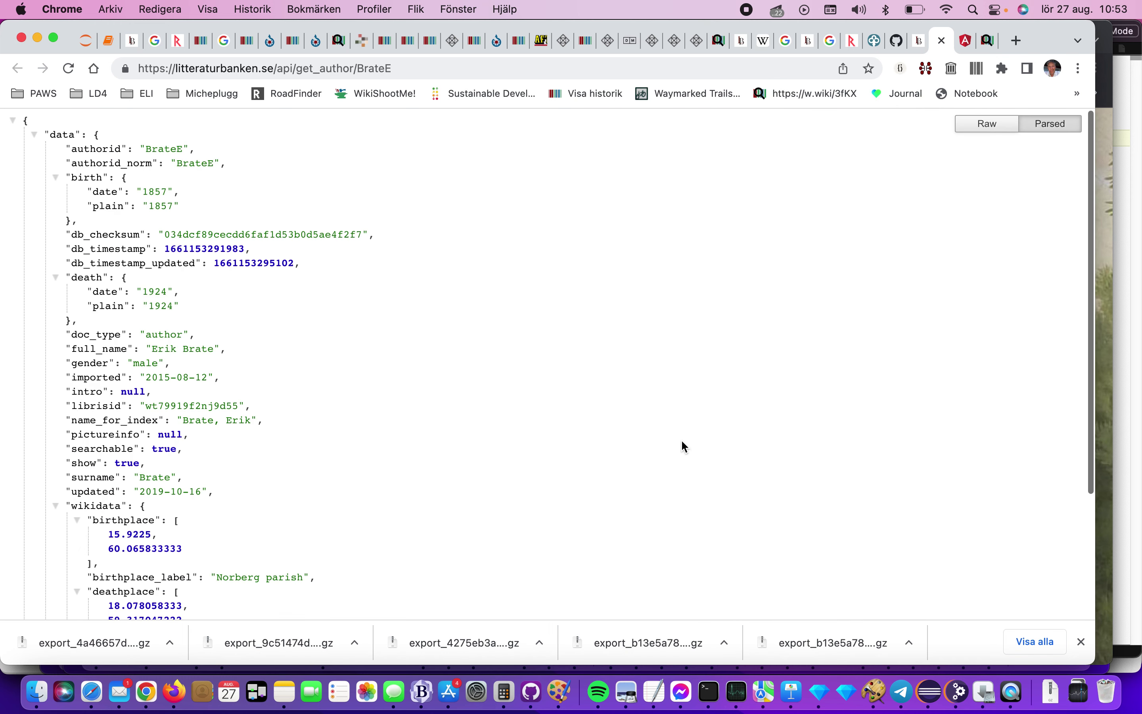
{"action": "left_click", "coordinate": [434, 68]}
{"action": "left_click", "coordinate": [437, 68]}
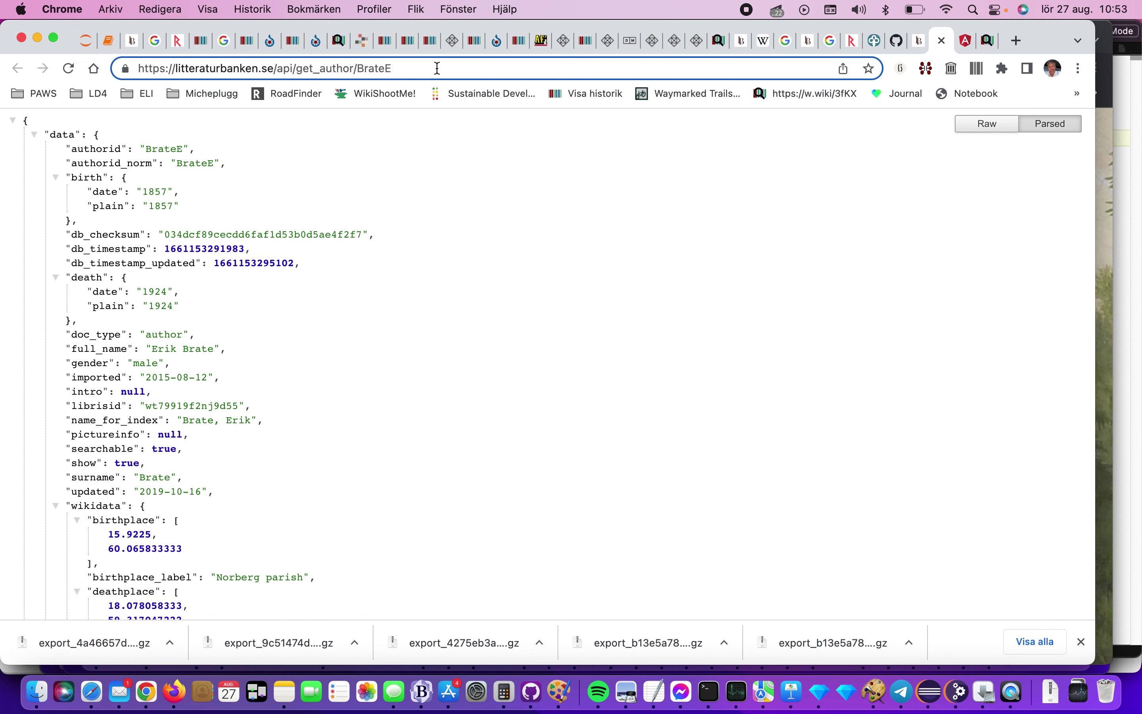
{"action": "scroll", "coordinate": [272, 243], "scroll_direction": "down", "scroll_amount": 5}
{"action": "scroll", "coordinate": [273, 243], "scroll_direction": "up", "scroll_amount": 2}
{"action": "scroll", "coordinate": [270, 241], "scroll_direction": "up", "scroll_amount": 3}
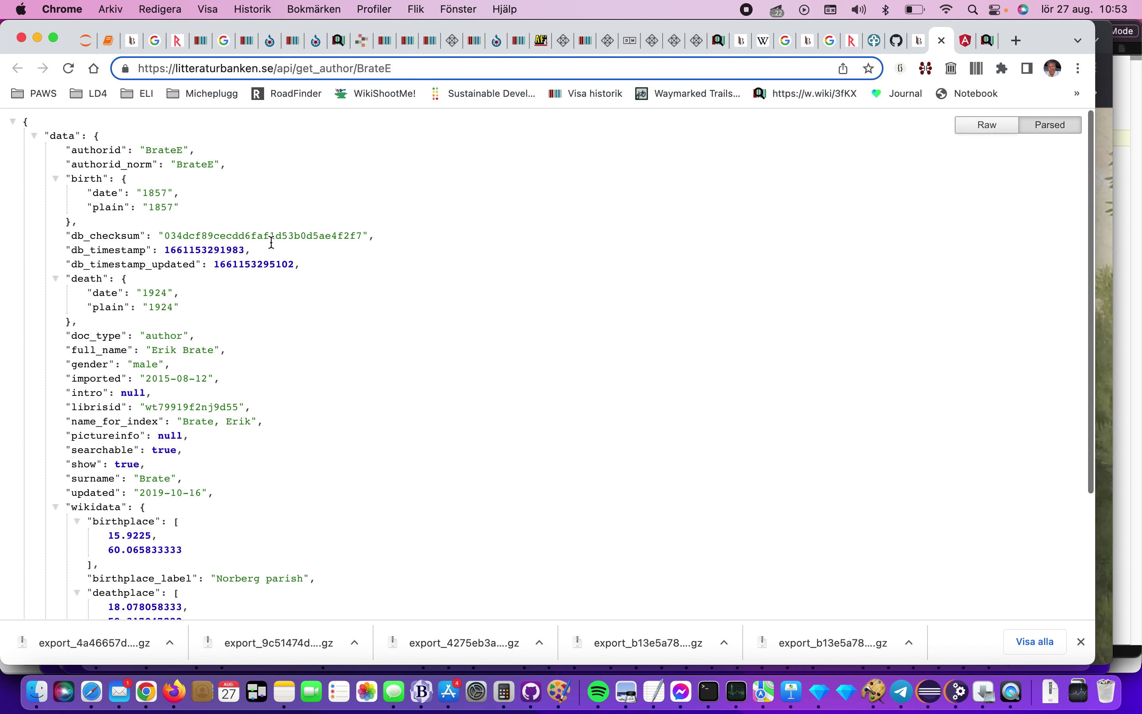
{"action": "double_click", "coordinate": [160, 152]}
{"action": "scroll", "coordinate": [164, 309], "scroll_direction": "down", "scroll_amount": 5}
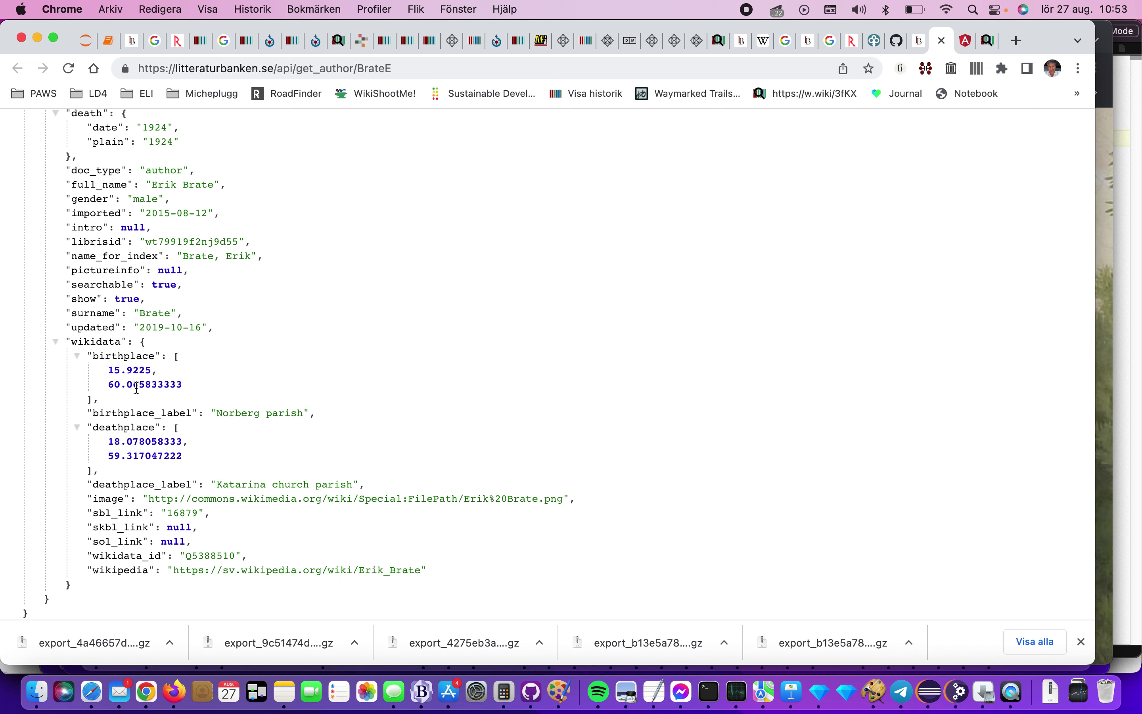
{"action": "left_click_drag", "start_coordinate": [114, 371], "coordinate": [153, 385]}
{"action": "double_click", "coordinate": [241, 409]}
{"action": "double_click", "coordinate": [182, 513]}
{"action": "double_click", "coordinate": [222, 556]}
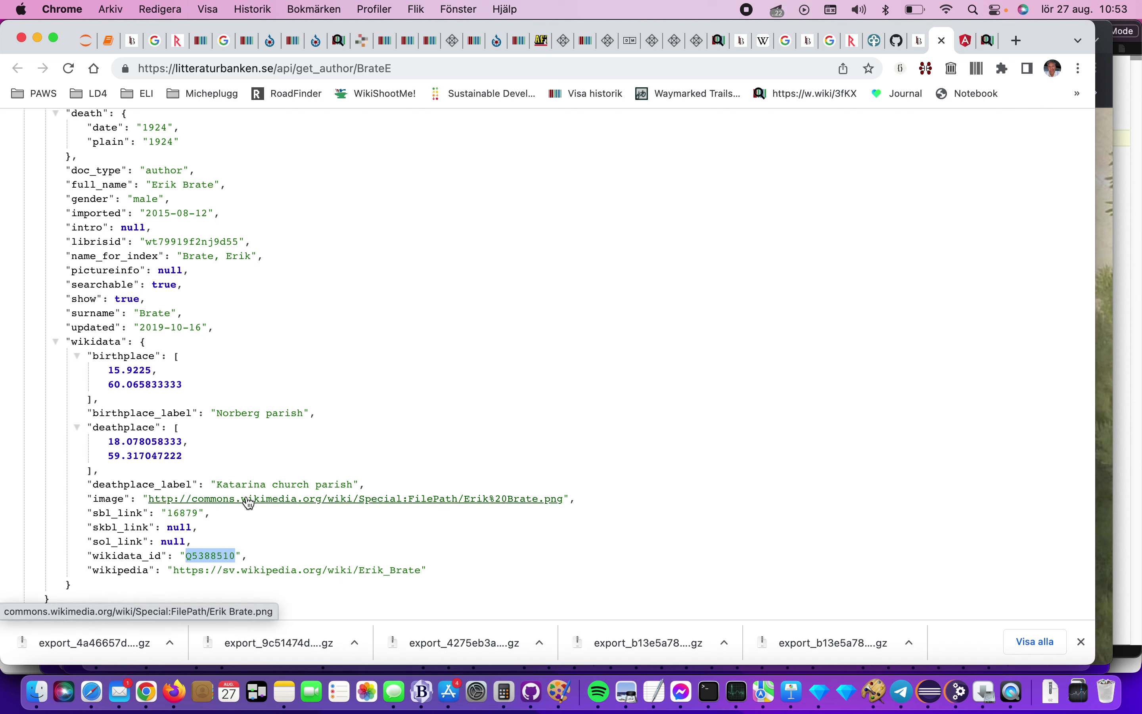
Close the Wikidata side panel on Erik Brate's works page and open its Wikipedia reference link in a new tab
{"action": "left_click", "coordinate": [916, 41]}
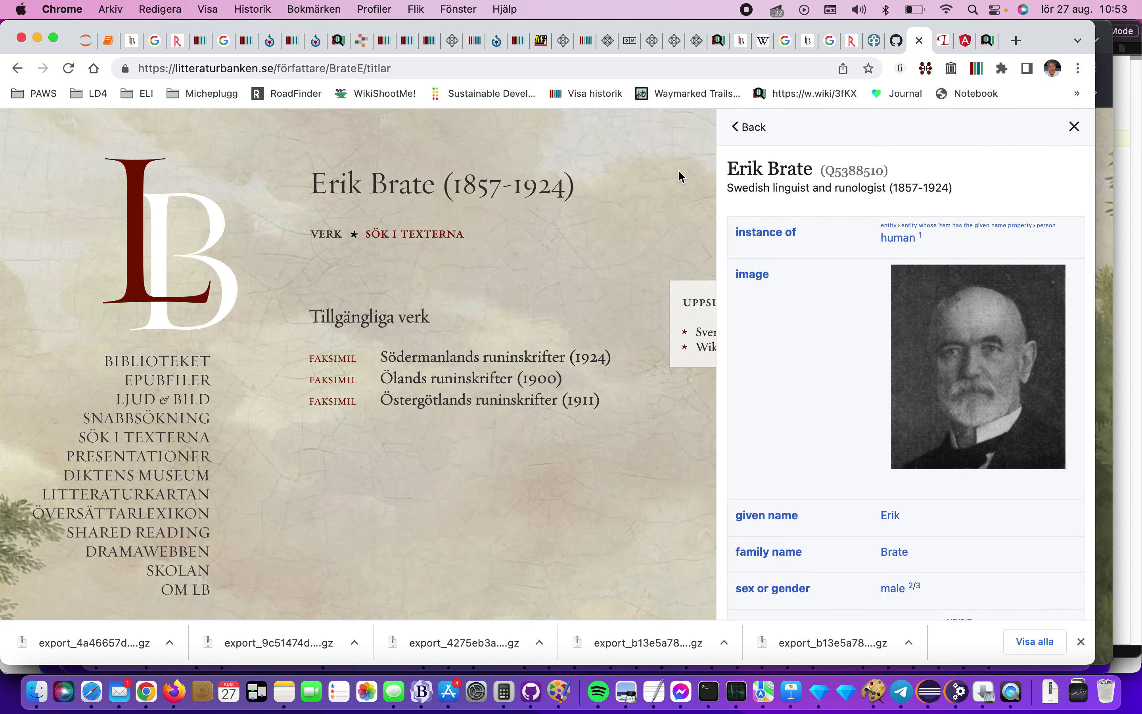
{"action": "left_click", "coordinate": [1075, 127]}
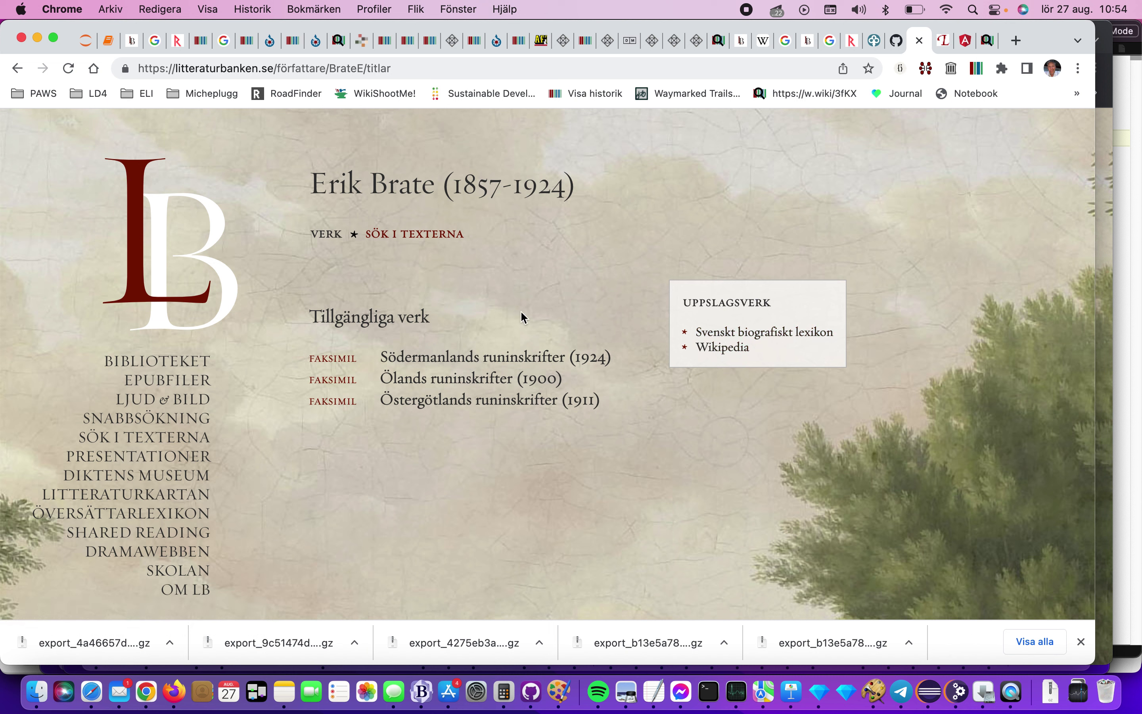
{"action": "right_click", "coordinate": [716, 348]}
{"action": "left_click", "coordinate": [730, 353]}
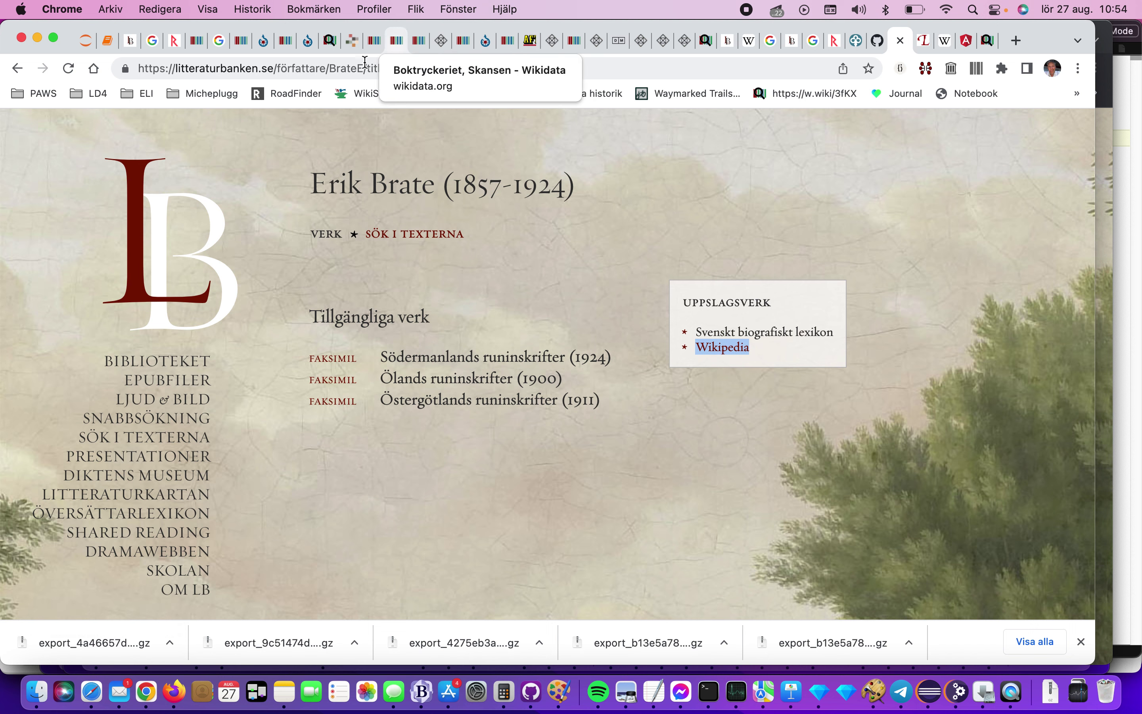
Copy the author ID "BrateE" from the Litteraturbanken page address
{"action": "double_click", "coordinate": [348, 69]}
{"action": "right_click", "coordinate": [348, 65]}
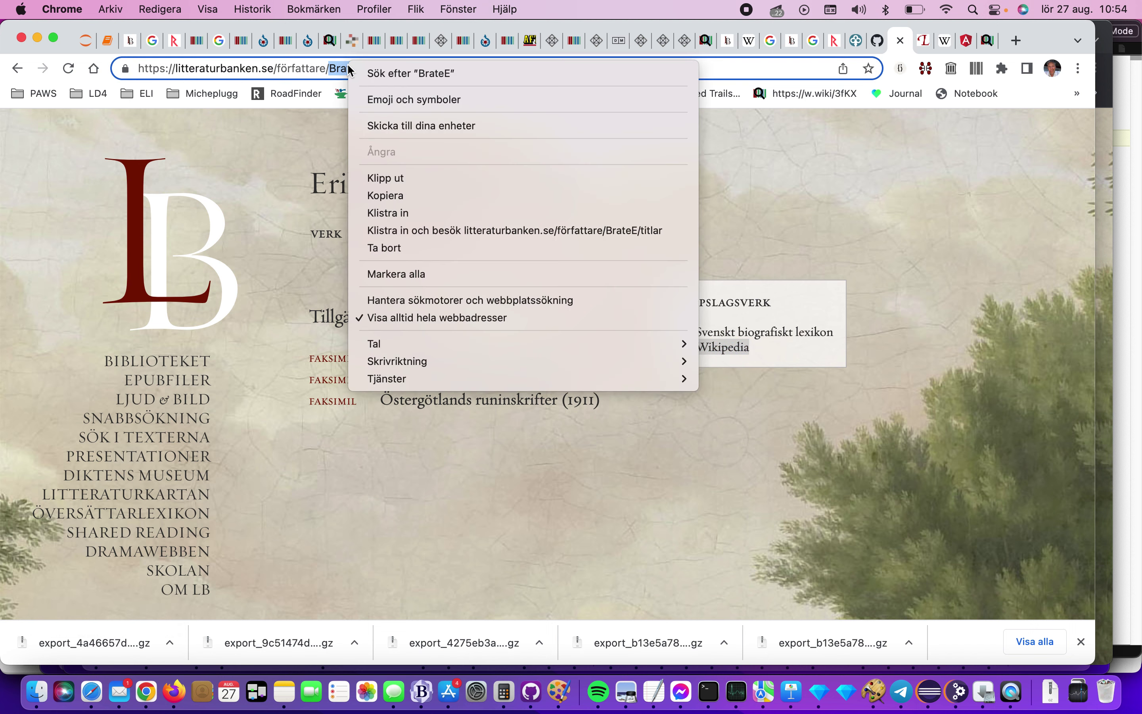
{"action": "left_click", "coordinate": [388, 195]}
Open Erik Brate's Wikidata item Q5388510 from his Swedish Wikipedia article
{"action": "key", "text": "ctrl+Tab"}
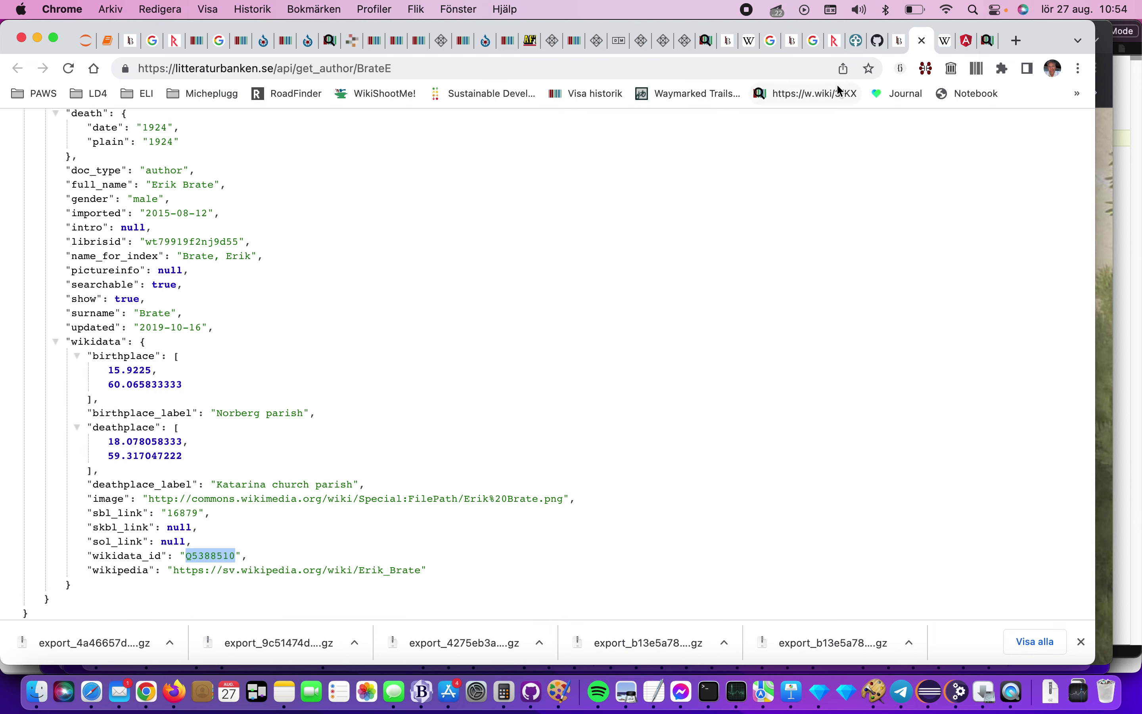
{"action": "left_click", "coordinate": [946, 40]}
{"action": "left_click", "coordinate": [393, 242]}
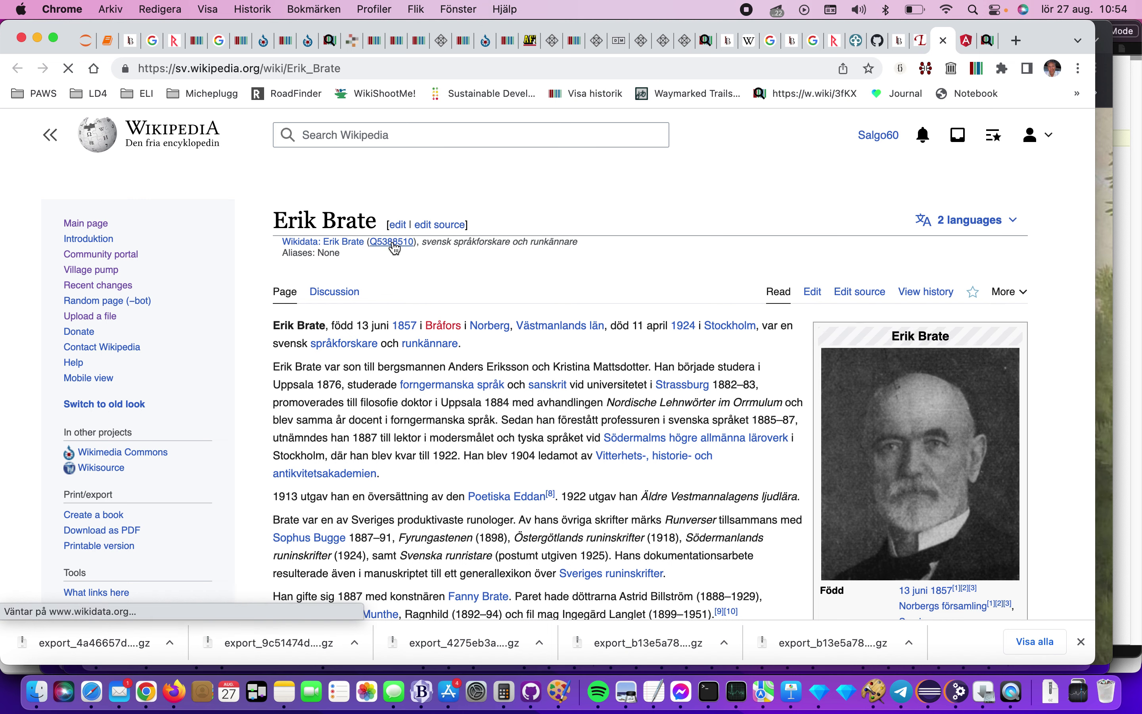
Find "BrateE" on Erik Brate's Wikidata item, and locate his Svenskt Biografiskt Lexikon-ID among the identifiers
{"action": "scroll", "coordinate": [396, 247], "scroll_direction": "down", "scroll_amount": 20}
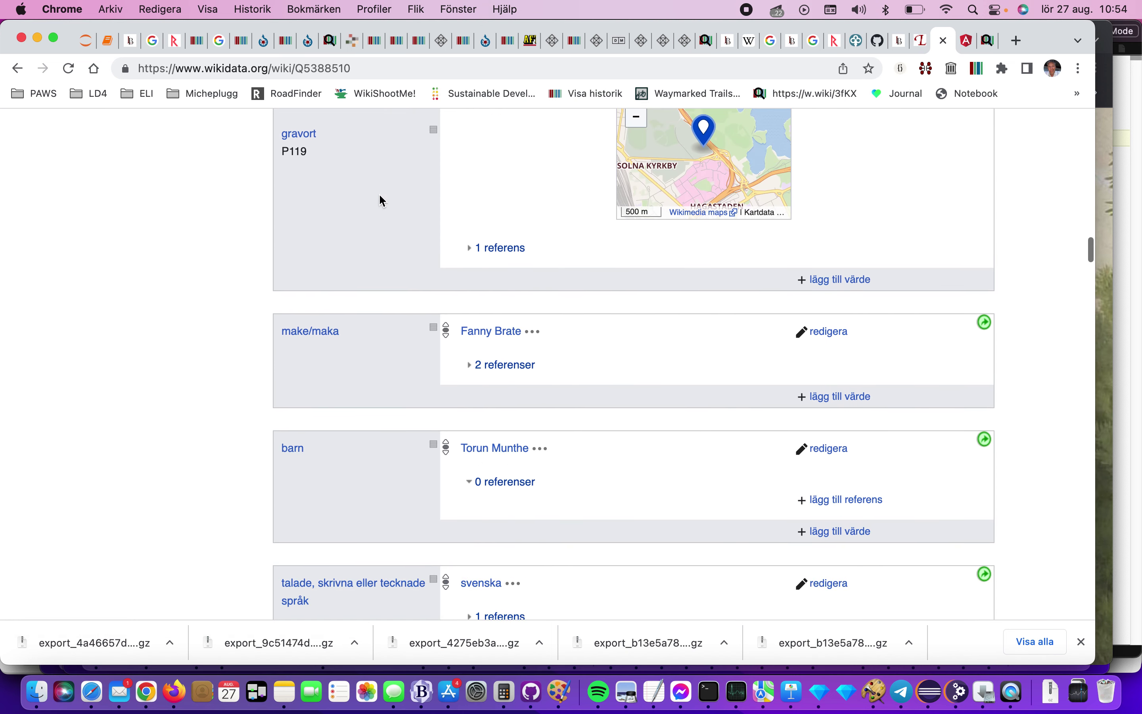
{"action": "scroll", "coordinate": [380, 196], "scroll_direction": "up", "scroll_amount": 20}
{"action": "left_click", "coordinate": [158, 9]}
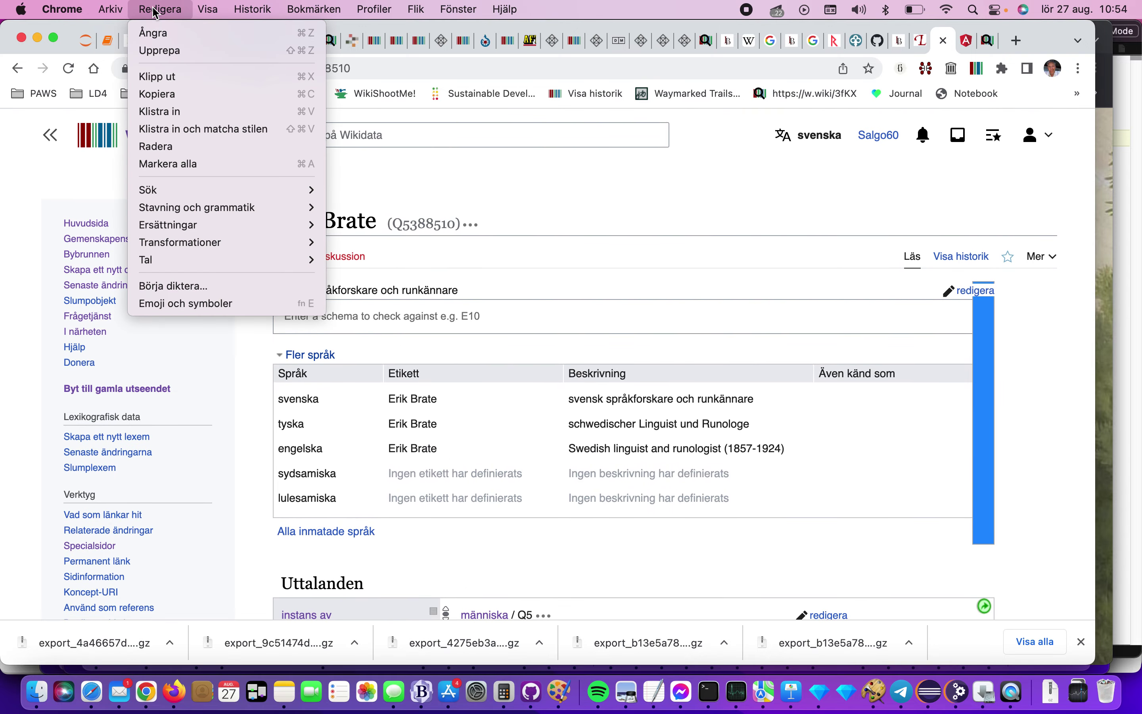
{"action": "mouse_move", "coordinate": [186, 189]}
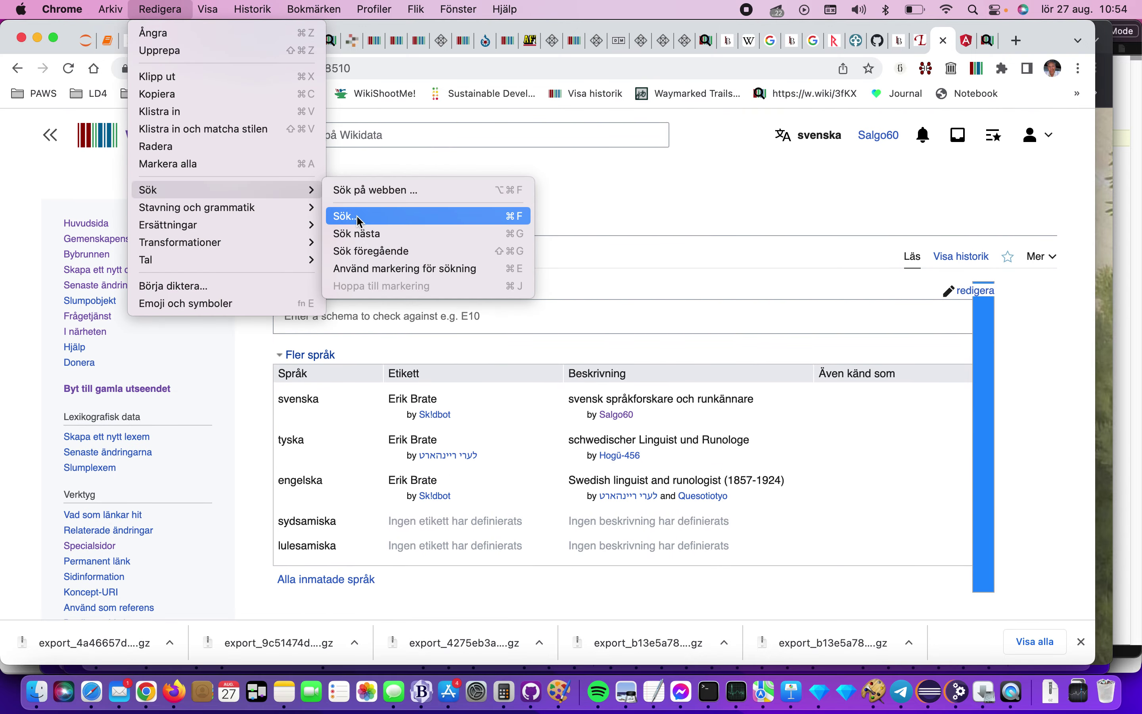
{"action": "left_click", "coordinate": [363, 216]}
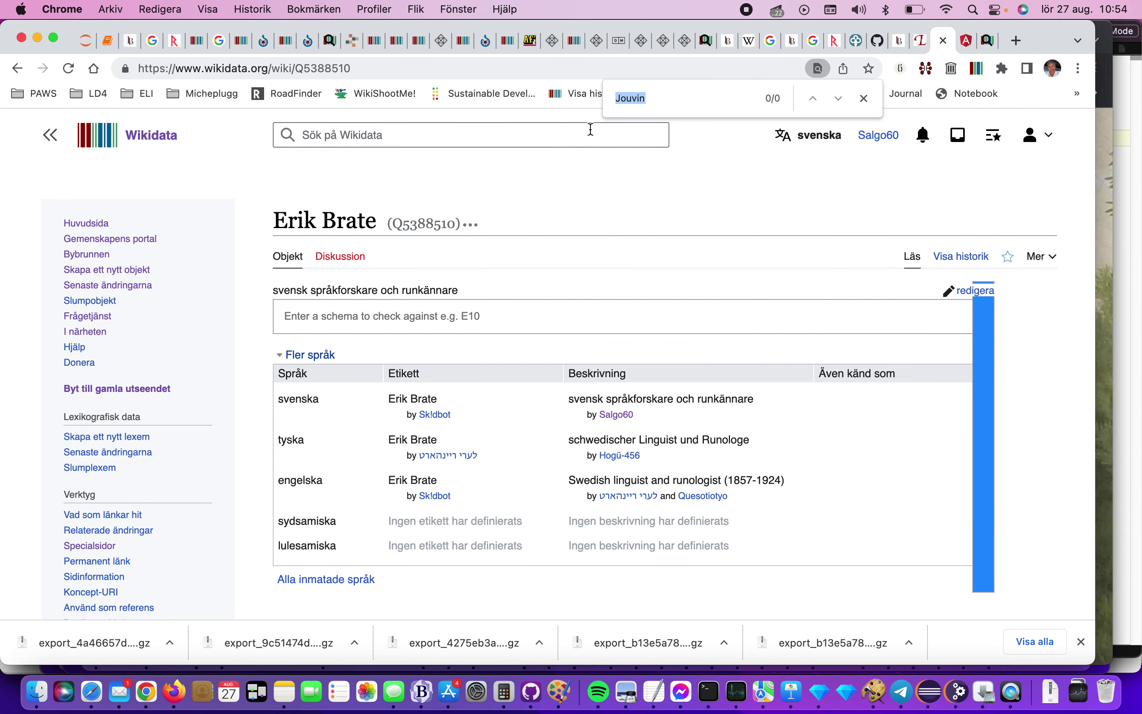
{"action": "right_click", "coordinate": [646, 93]}
{"action": "left_click", "coordinate": [674, 219]}
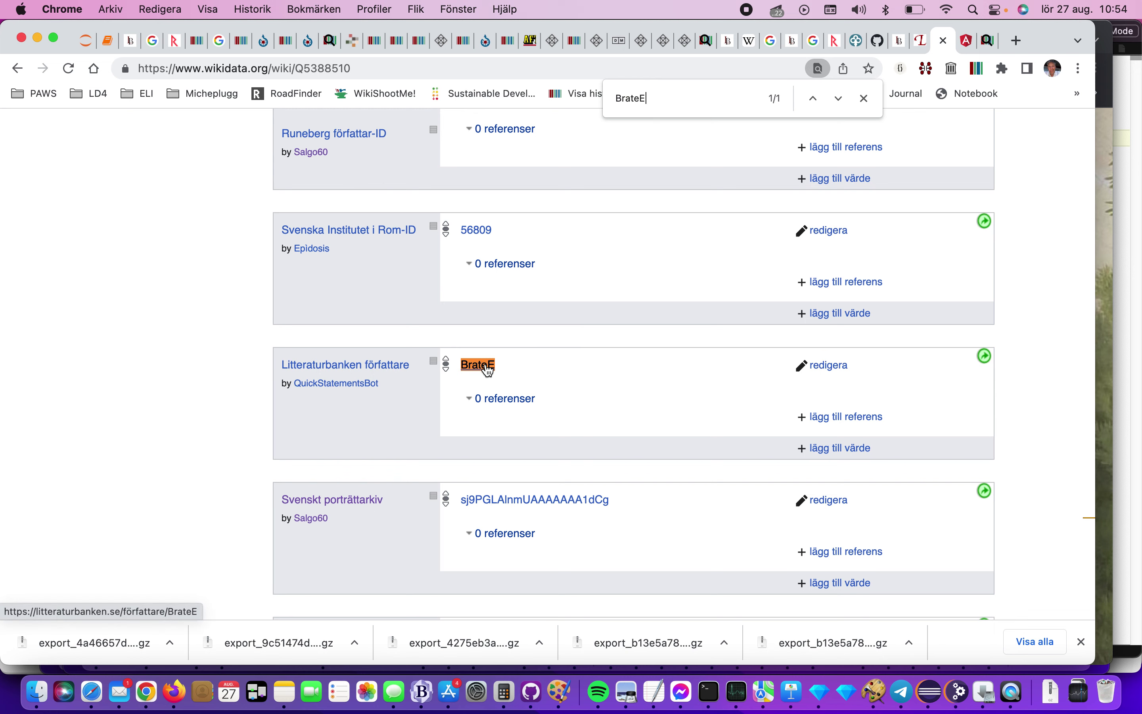
{"action": "scroll", "coordinate": [488, 370], "scroll_direction": "up", "scroll_amount": 15}
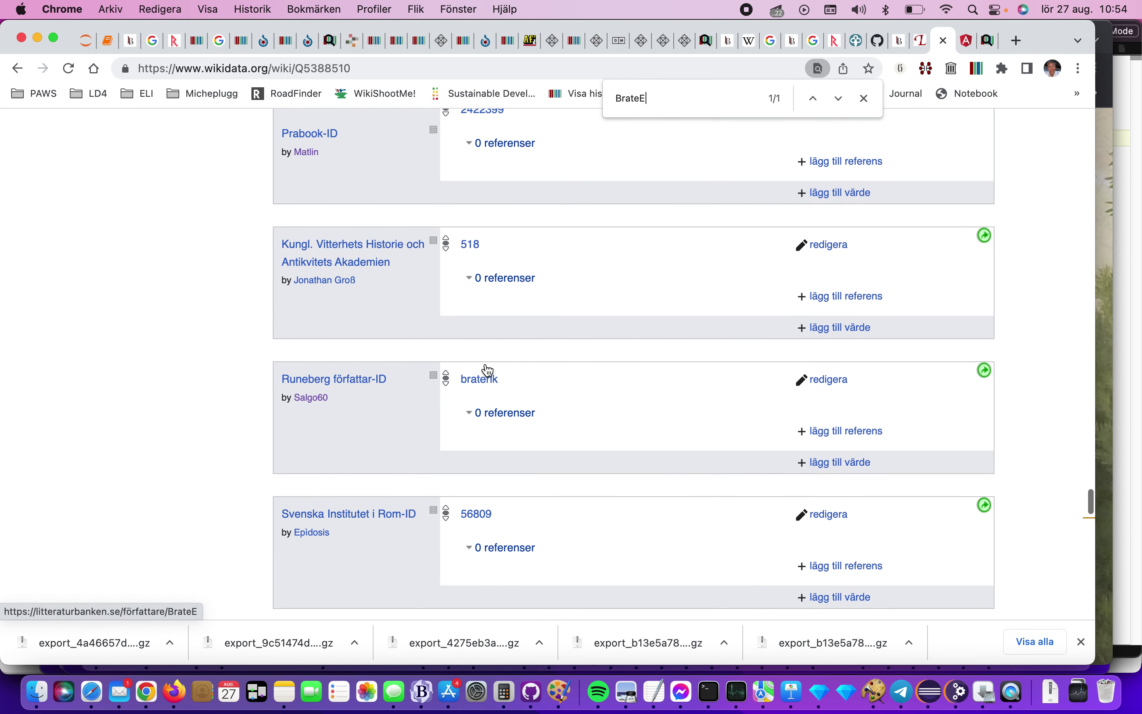
{"action": "scroll", "coordinate": [488, 371], "scroll_direction": "up", "scroll_amount": 12}
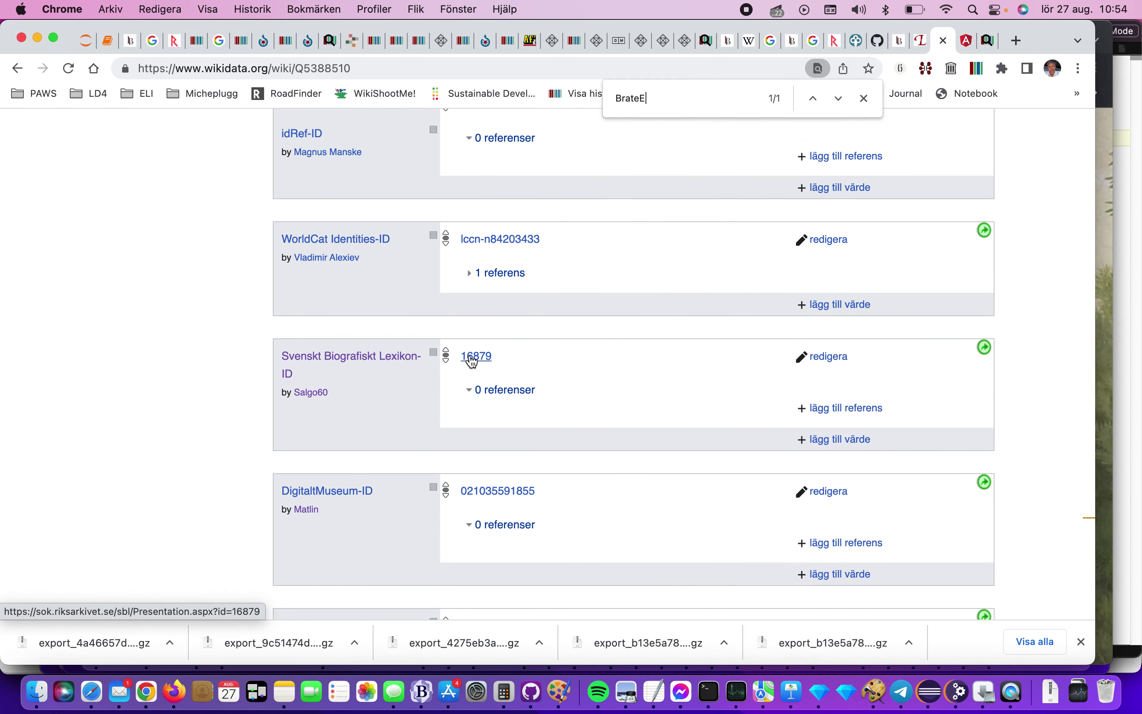
Open Erik Brate's Svenskt Biografiskt Lexikon article, read his biographical details, and check his wife's linked article before returning to his
{"action": "scroll", "coordinate": [486, 361], "scroll_direction": "up", "scroll_amount": 1}
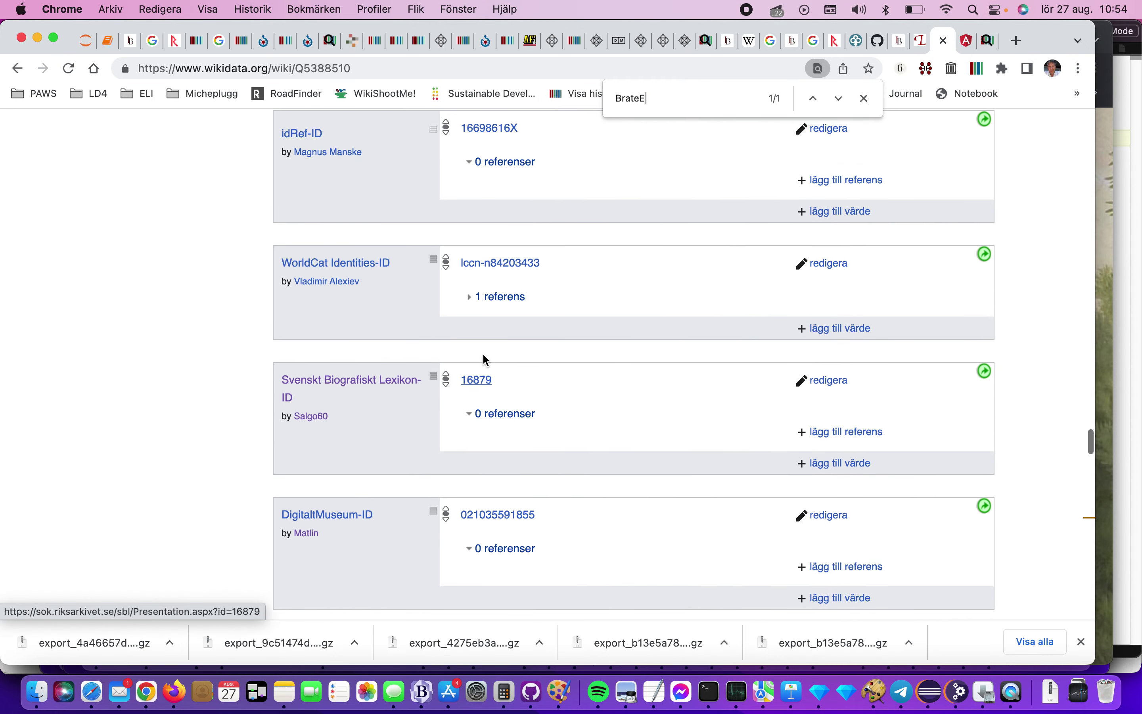
{"action": "left_click", "coordinate": [483, 384]}
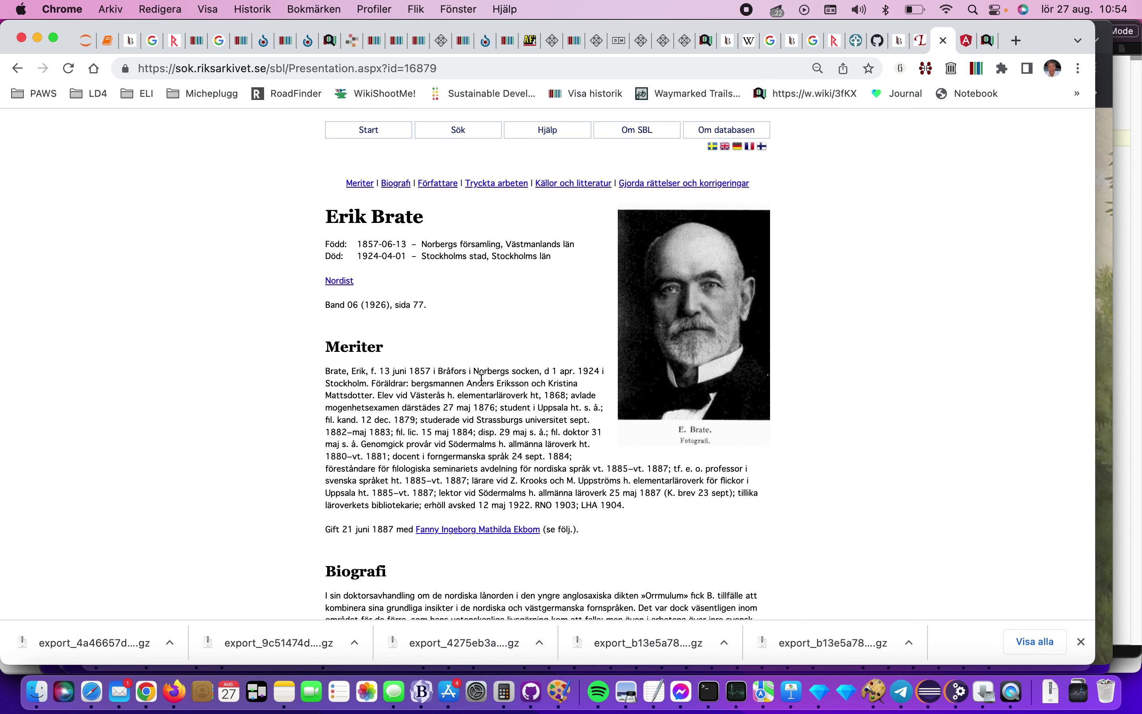
{"action": "left_click_drag", "start_coordinate": [370, 243], "coordinate": [548, 454]}
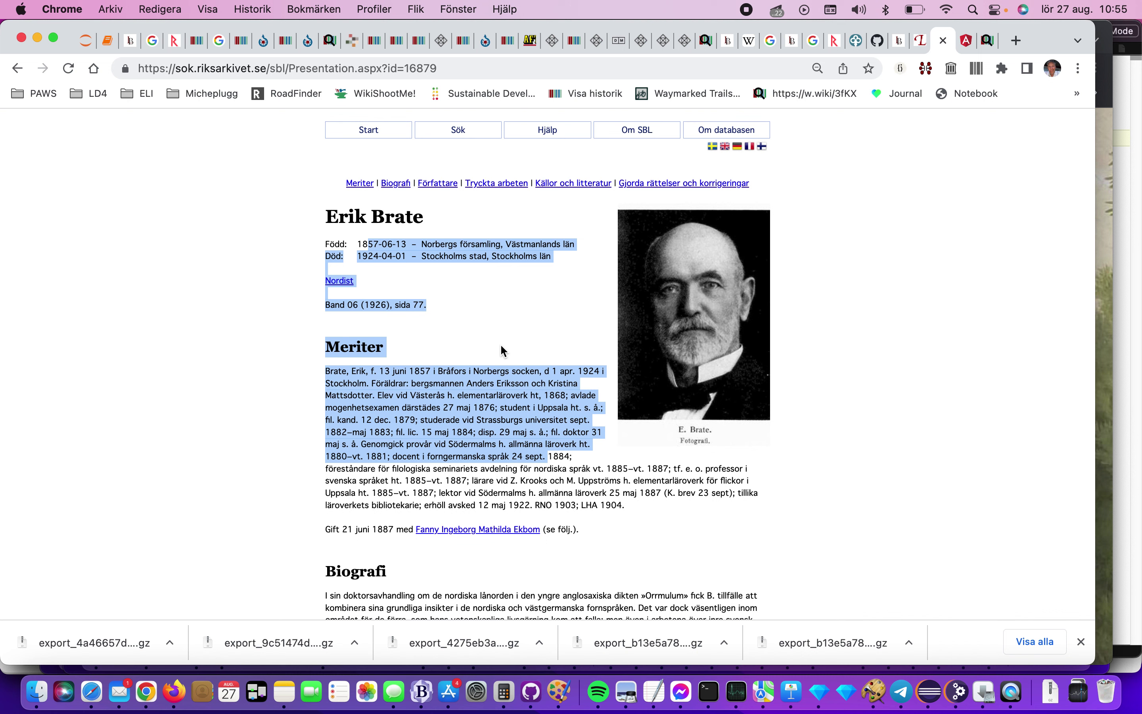
{"action": "left_click", "coordinate": [495, 357]}
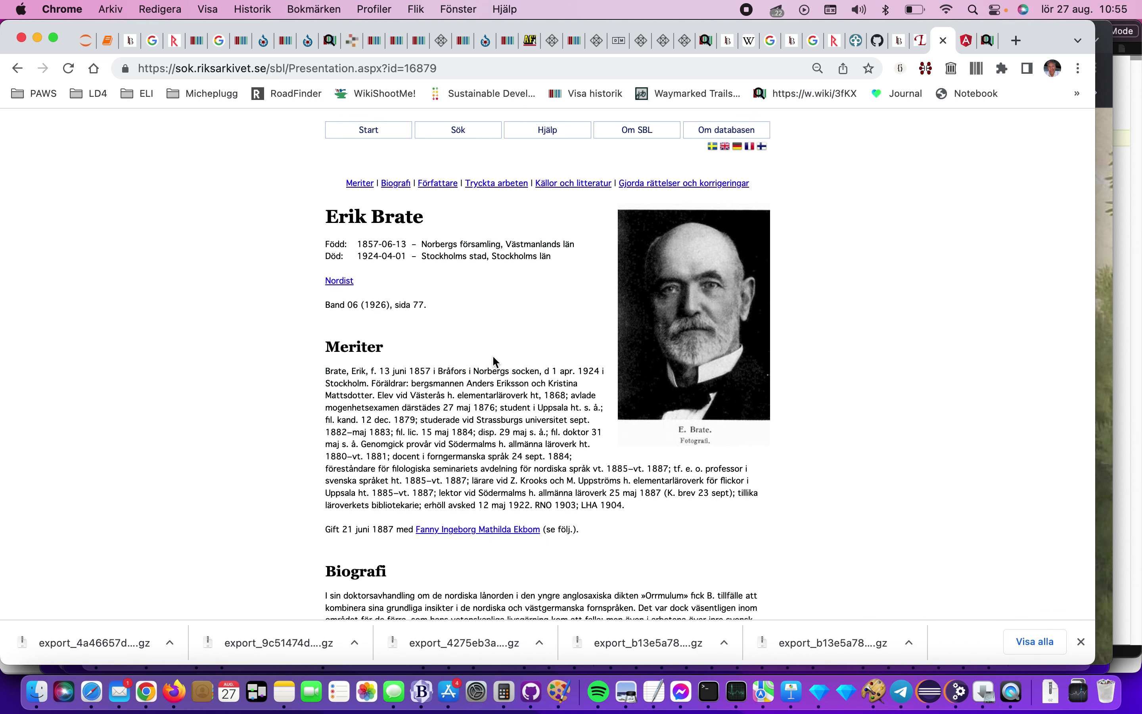
{"action": "left_click", "coordinate": [489, 525]}
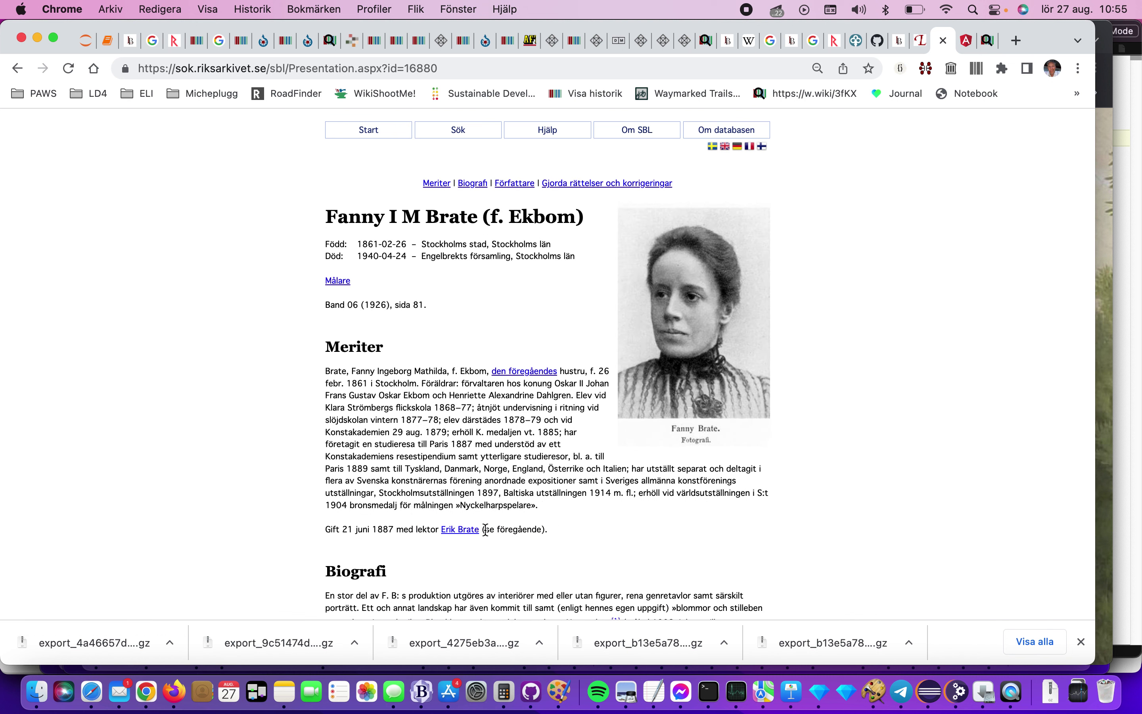
{"action": "left_click", "coordinate": [19, 70]}
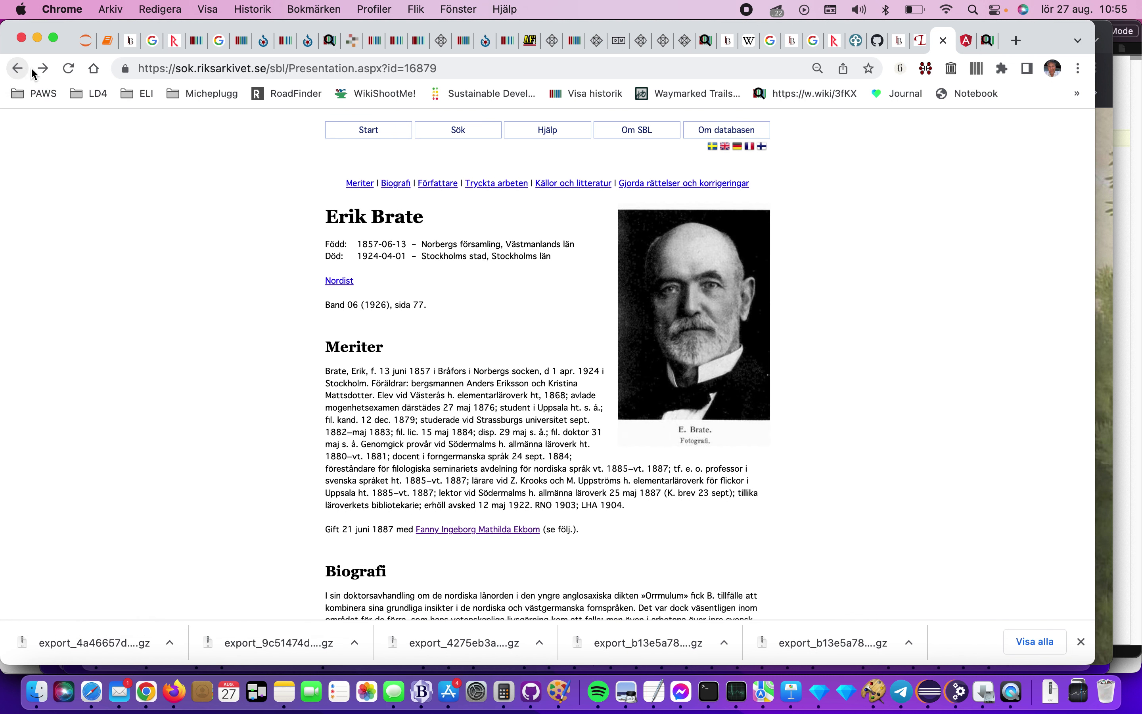
Switch to the Litteraturbanken Author notebook and locate the cell that requests the get_authors API
{"action": "left_click", "coordinate": [108, 41]}
{"action": "scroll", "coordinate": [234, 326], "scroll_direction": "up", "scroll_amount": 20}
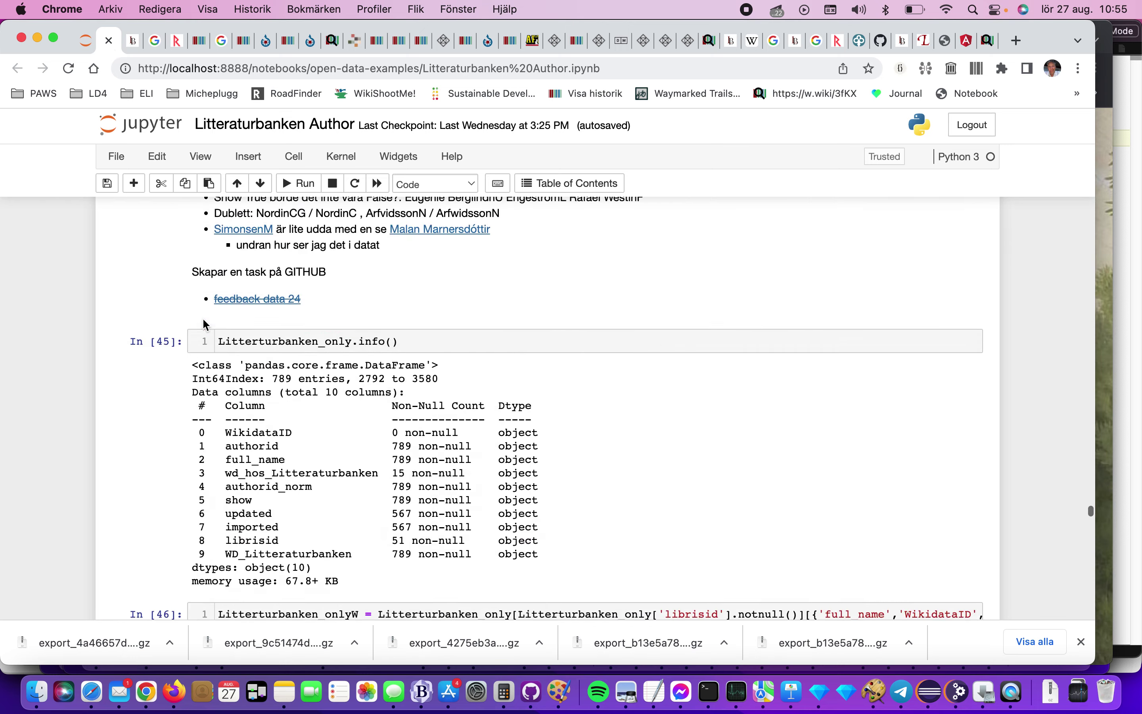
{"action": "right_click", "coordinate": [203, 319]}
{"action": "right_click", "coordinate": [230, 694]}
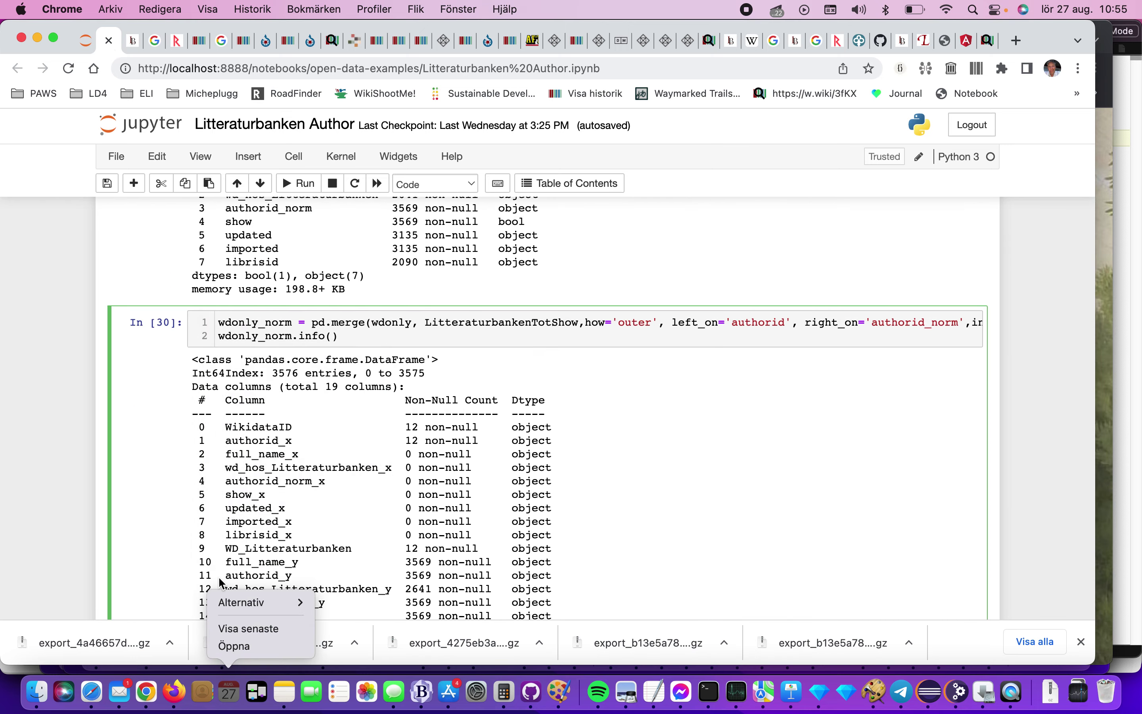
{"action": "scroll", "coordinate": [345, 281], "scroll_direction": "up", "scroll_amount": 20}
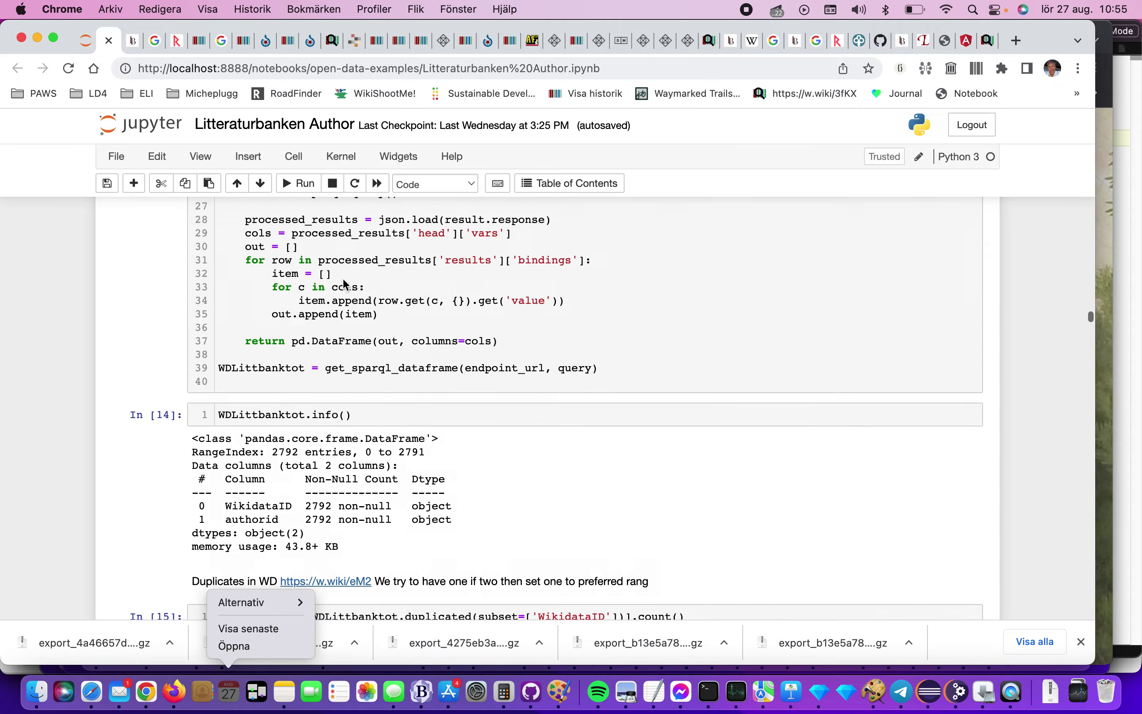
{"action": "scroll", "coordinate": [345, 283], "scroll_direction": "down", "scroll_amount": 15}
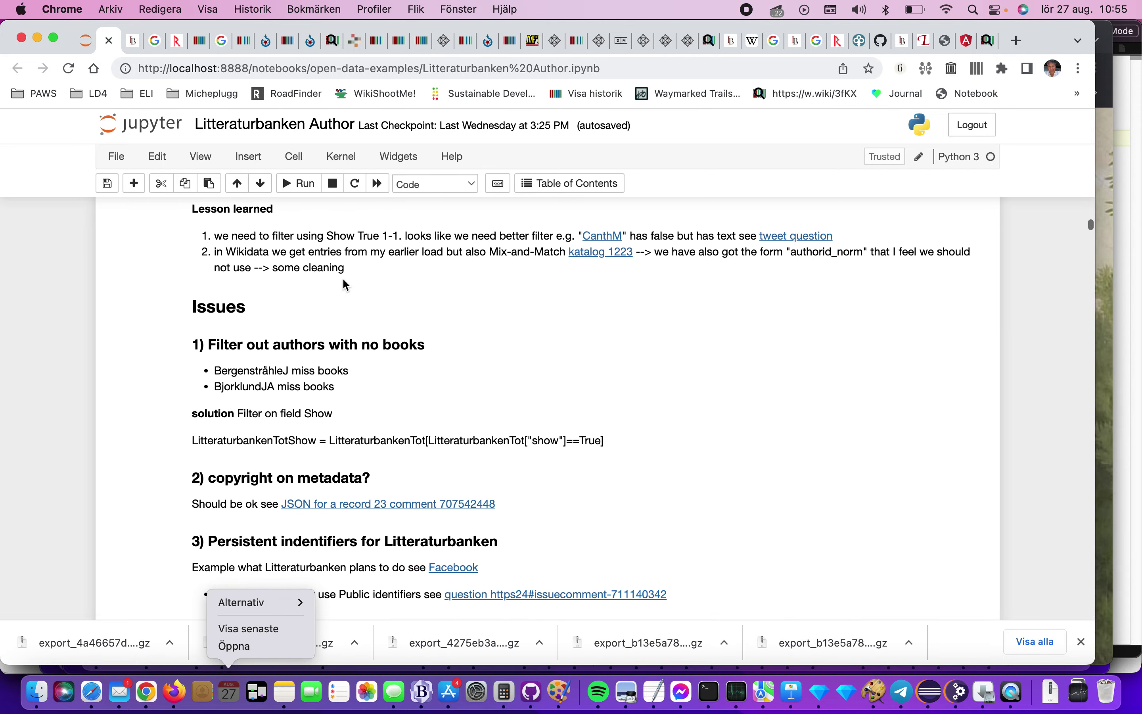
{"action": "scroll", "coordinate": [346, 284], "scroll_direction": "down", "scroll_amount": 10}
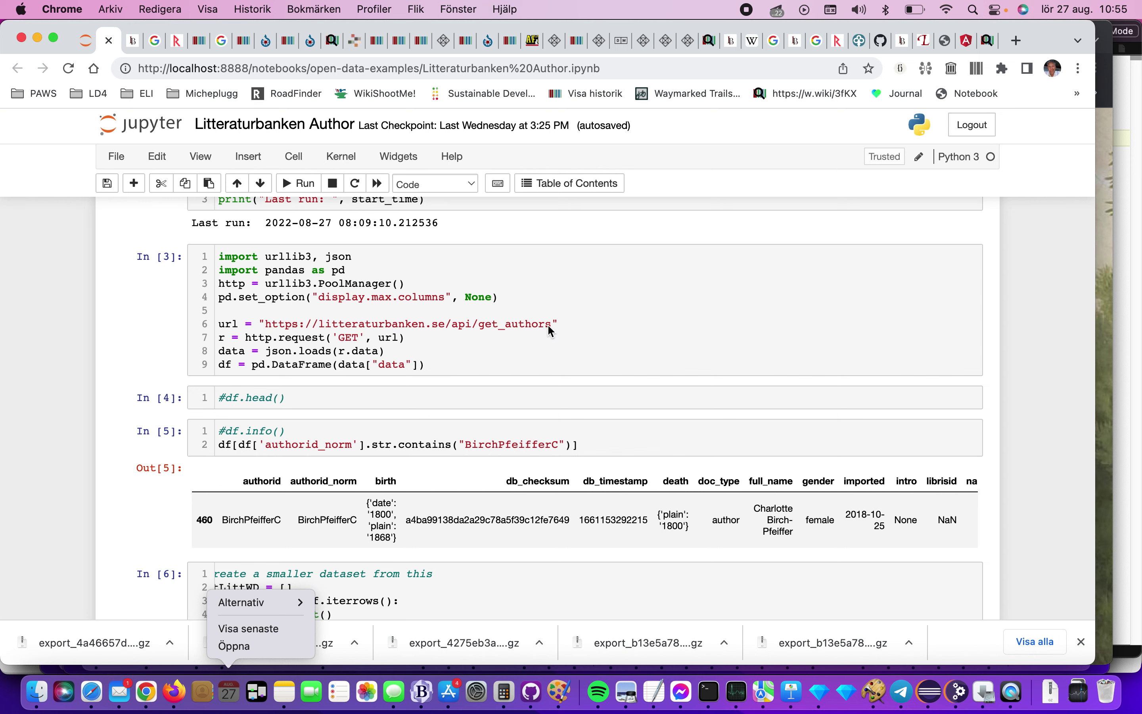
Restart the notebook kernel and rerun all cells
{"action": "left_click", "coordinate": [553, 326]}
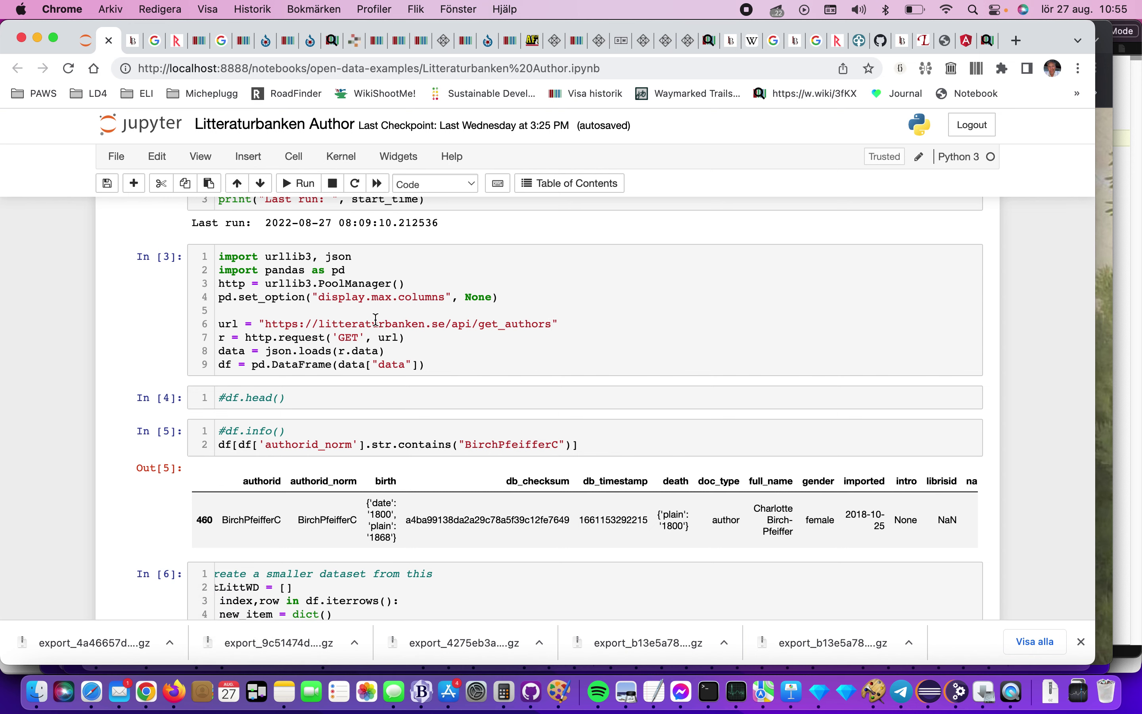
{"action": "left_click", "coordinate": [378, 183]}
{"action": "left_click", "coordinate": [740, 259]}
Examine the notebook's pie chart comparing Litteraturbanken authors with Wikidata
{"action": "scroll", "coordinate": [693, 275], "scroll_direction": "up", "scroll_amount": 15}
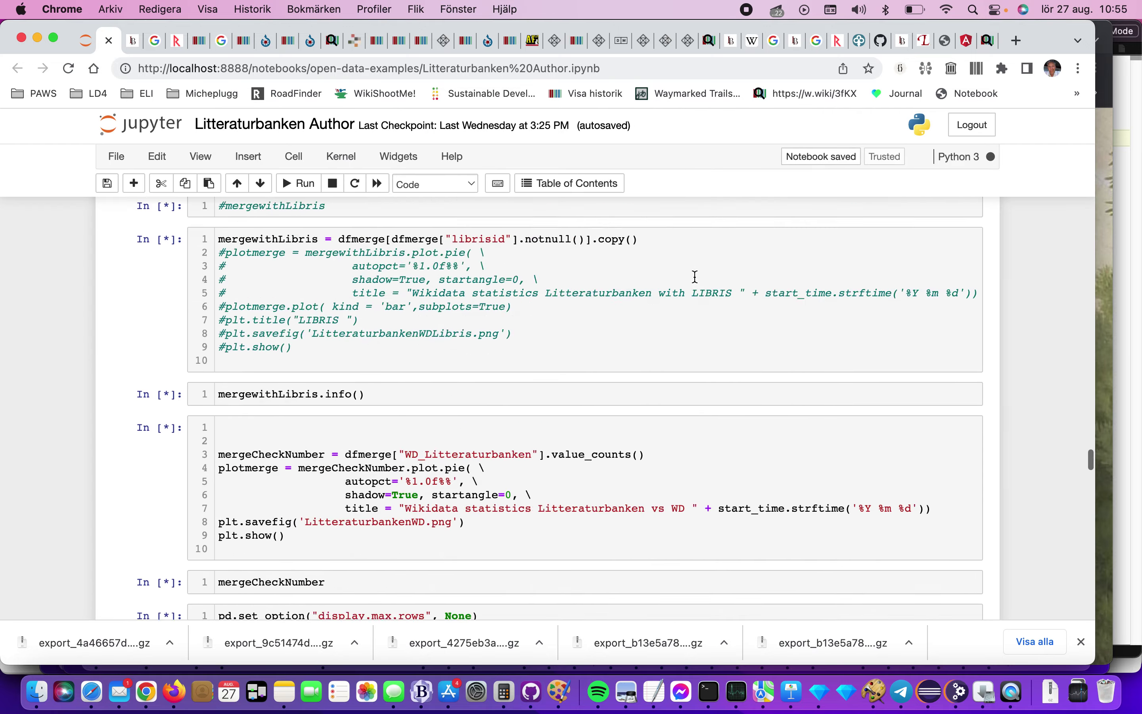
{"action": "scroll", "coordinate": [695, 276], "scroll_direction": "up", "scroll_amount": 10}
{"action": "scroll", "coordinate": [694, 275], "scroll_direction": "down", "scroll_amount": 10}
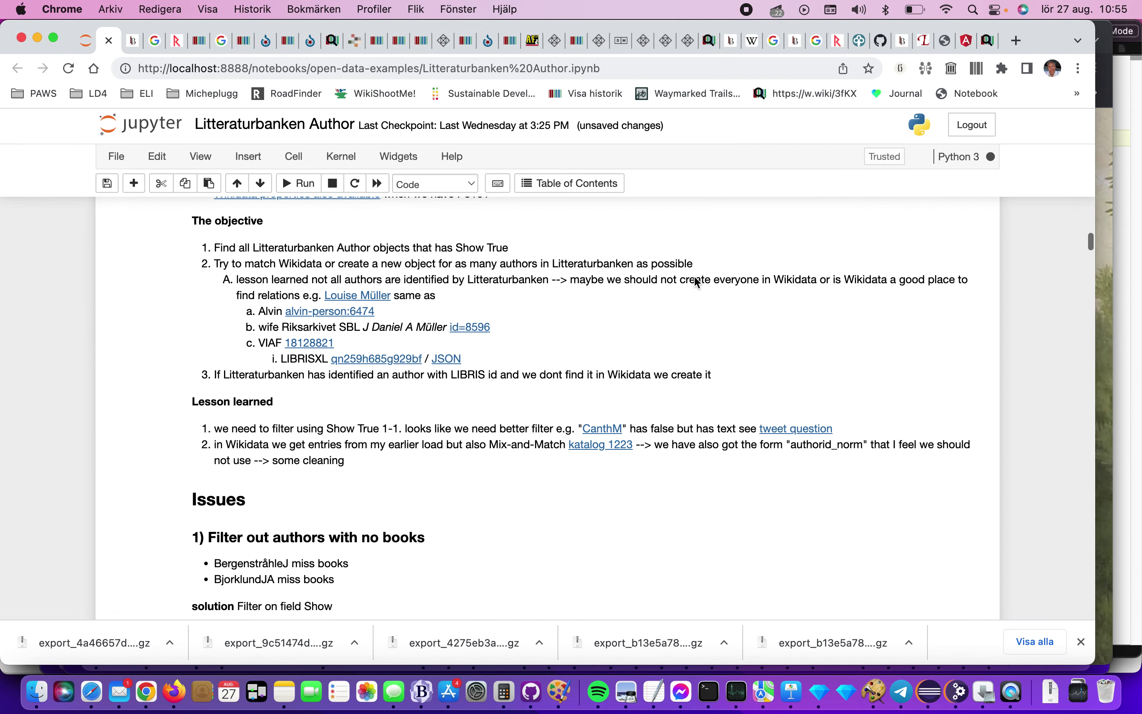
{"action": "scroll", "coordinate": [696, 278], "scroll_direction": "down", "scroll_amount": 10}
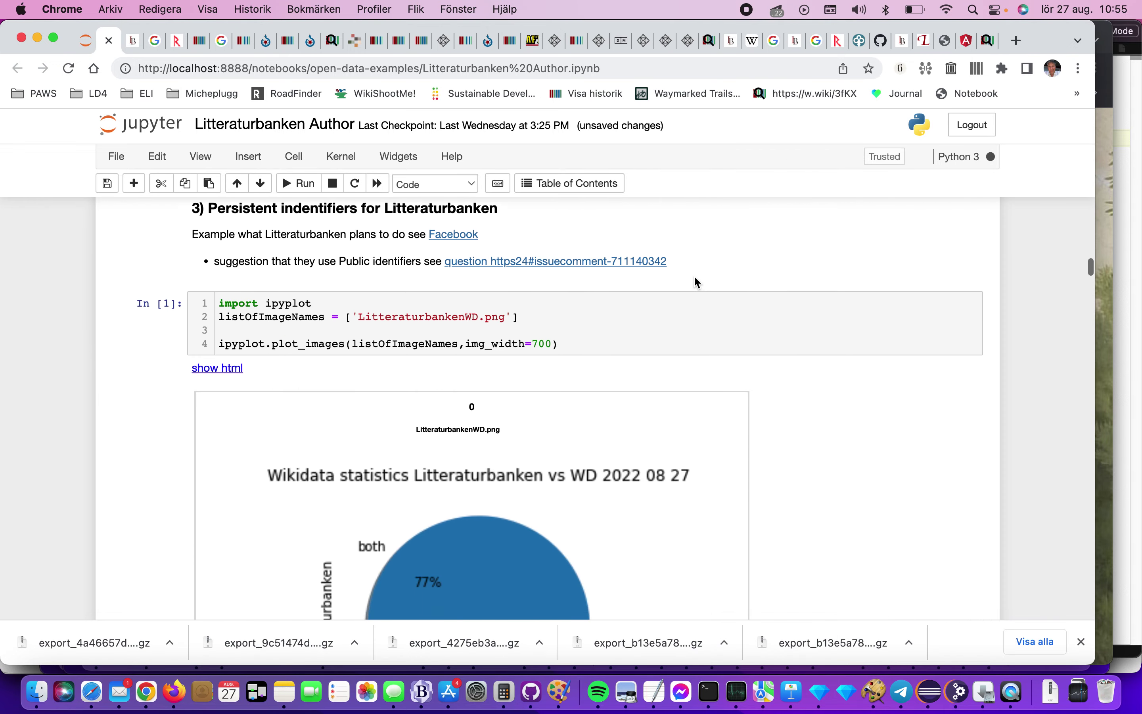
{"action": "scroll", "coordinate": [696, 276], "scroll_direction": "down", "scroll_amount": 2}
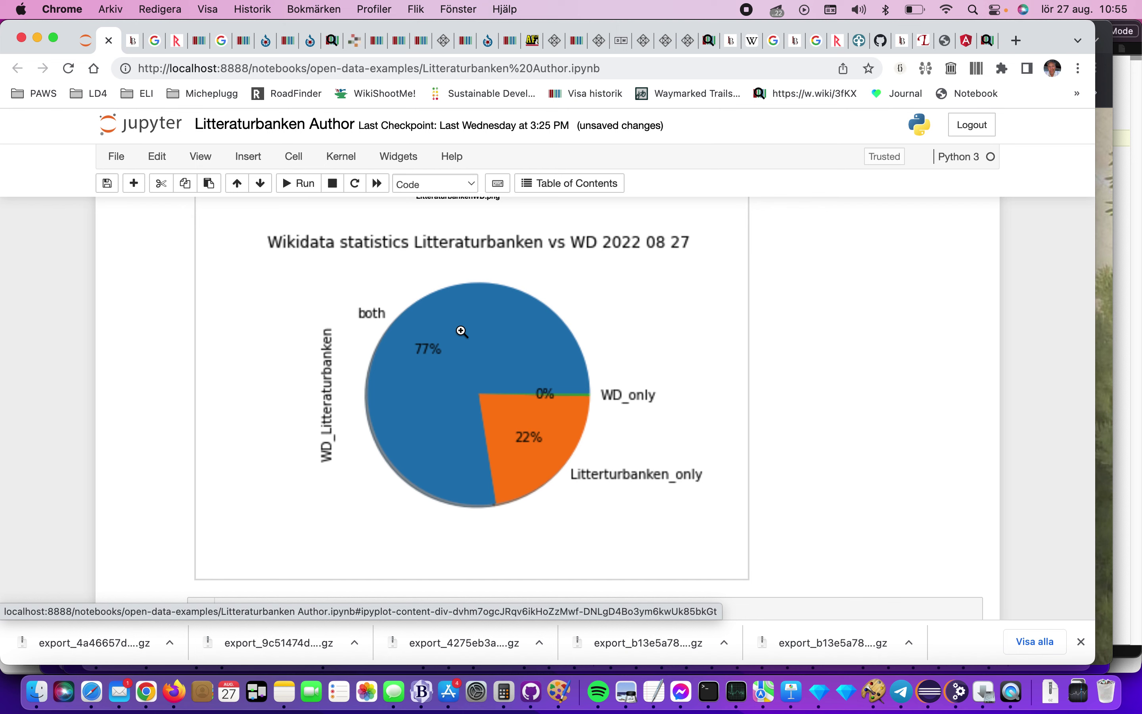
Look through the rerun notebook's results and locate the table of Litteraturbanken-only authors that have a LIBRIS ID
{"action": "scroll", "coordinate": [462, 331], "scroll_direction": "down", "scroll_amount": 10}
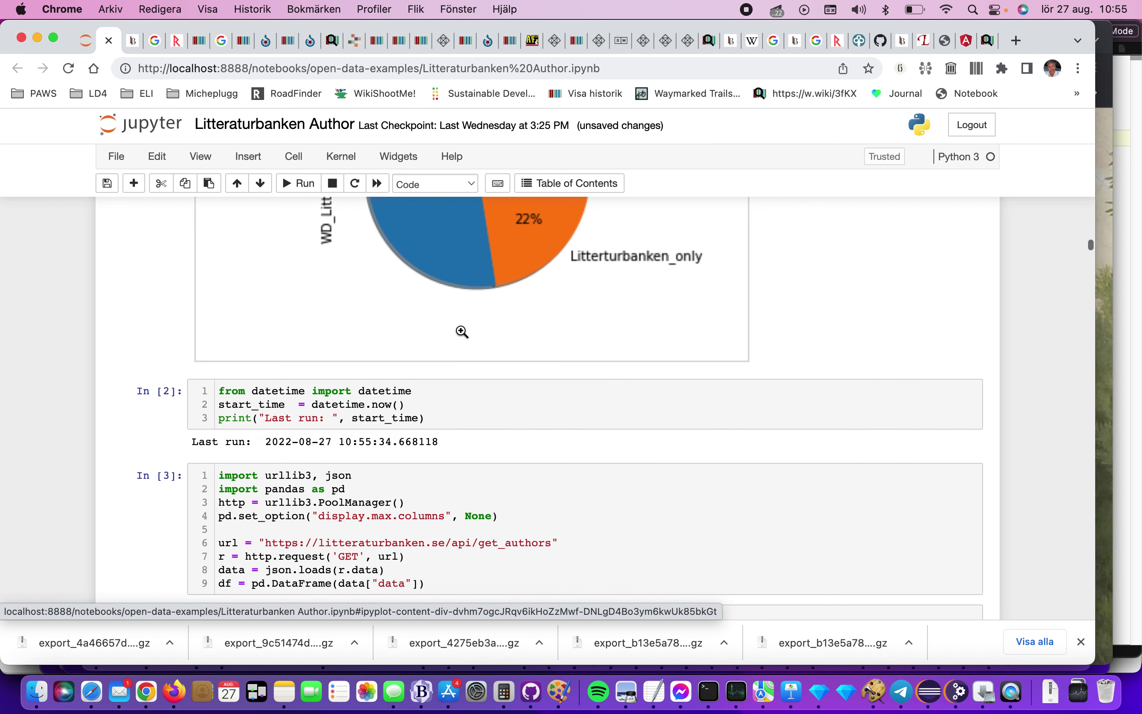
{"action": "scroll", "coordinate": [462, 332], "scroll_direction": "down", "scroll_amount": 10}
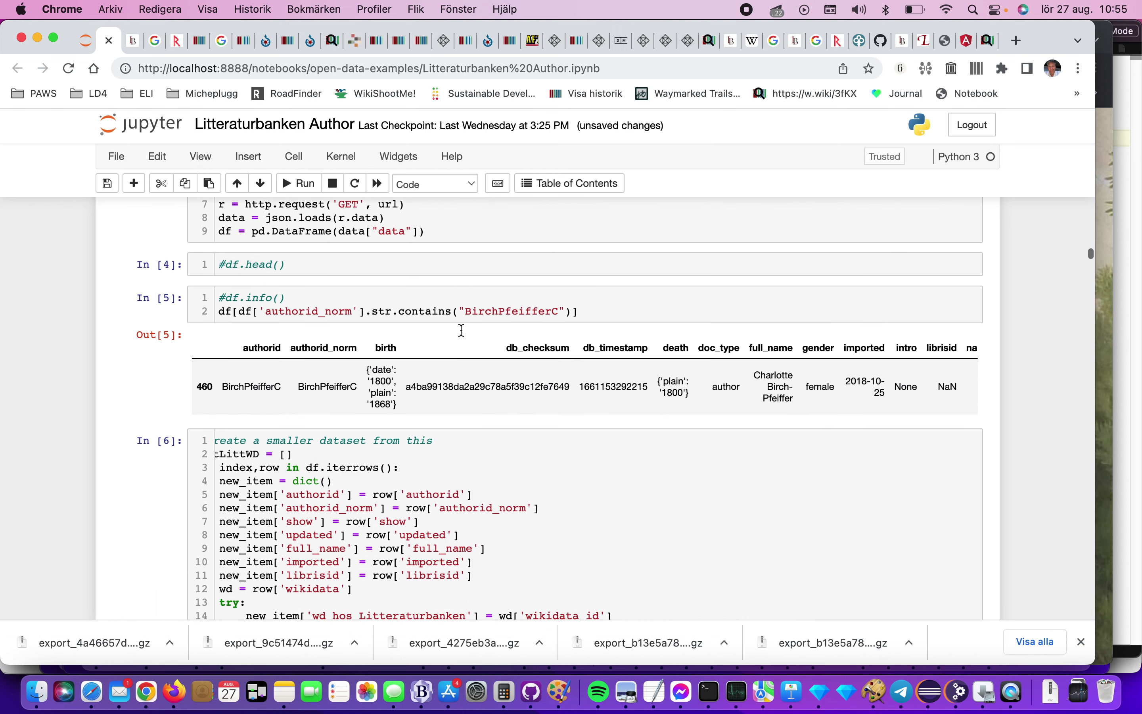
{"action": "scroll", "coordinate": [462, 331], "scroll_direction": "down", "scroll_amount": 20}
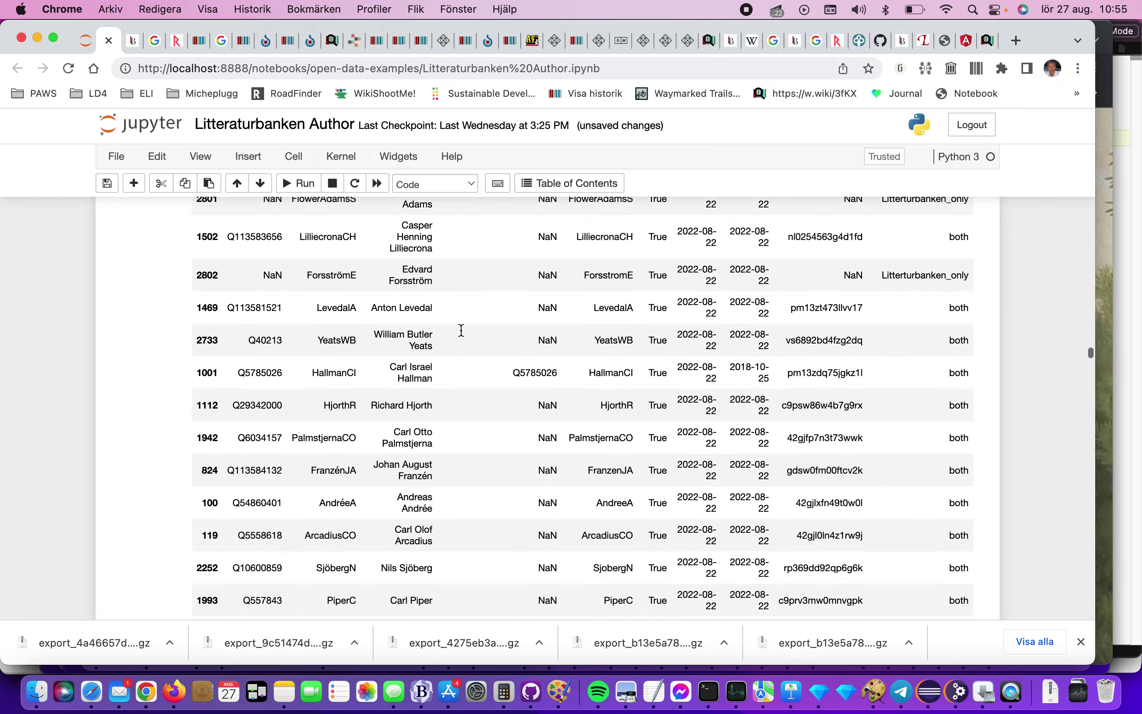
{"action": "scroll", "coordinate": [462, 330], "scroll_direction": "down", "scroll_amount": 20}
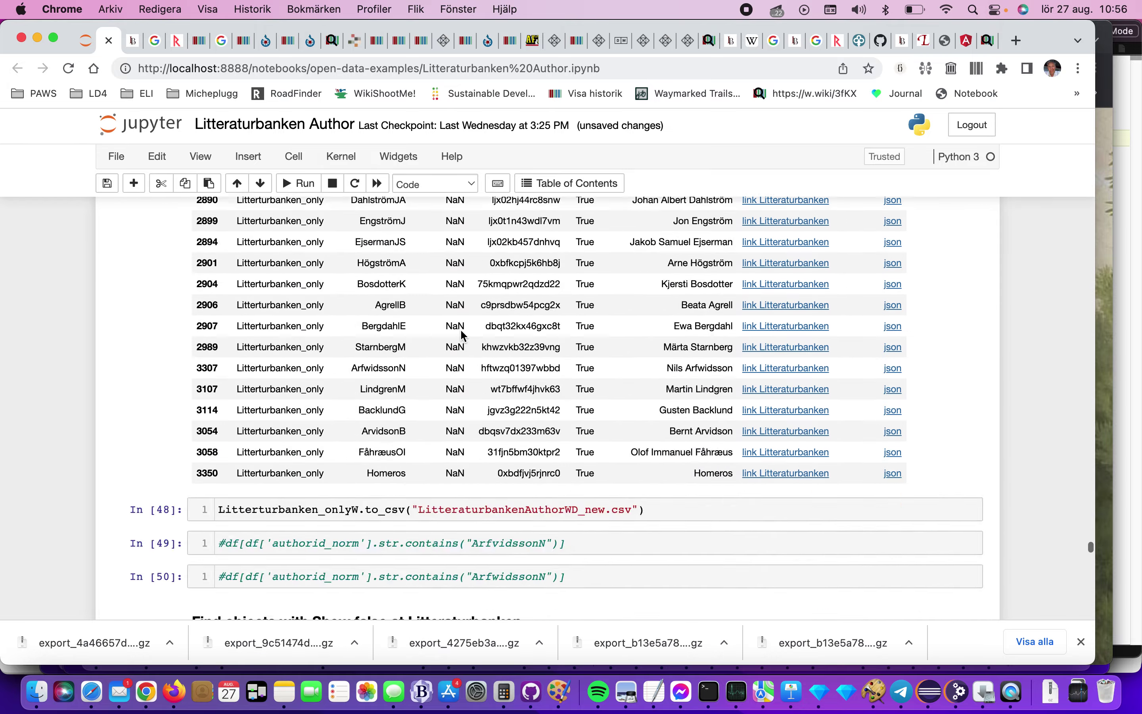
{"action": "scroll", "coordinate": [464, 335], "scroll_direction": "up", "scroll_amount": 20}
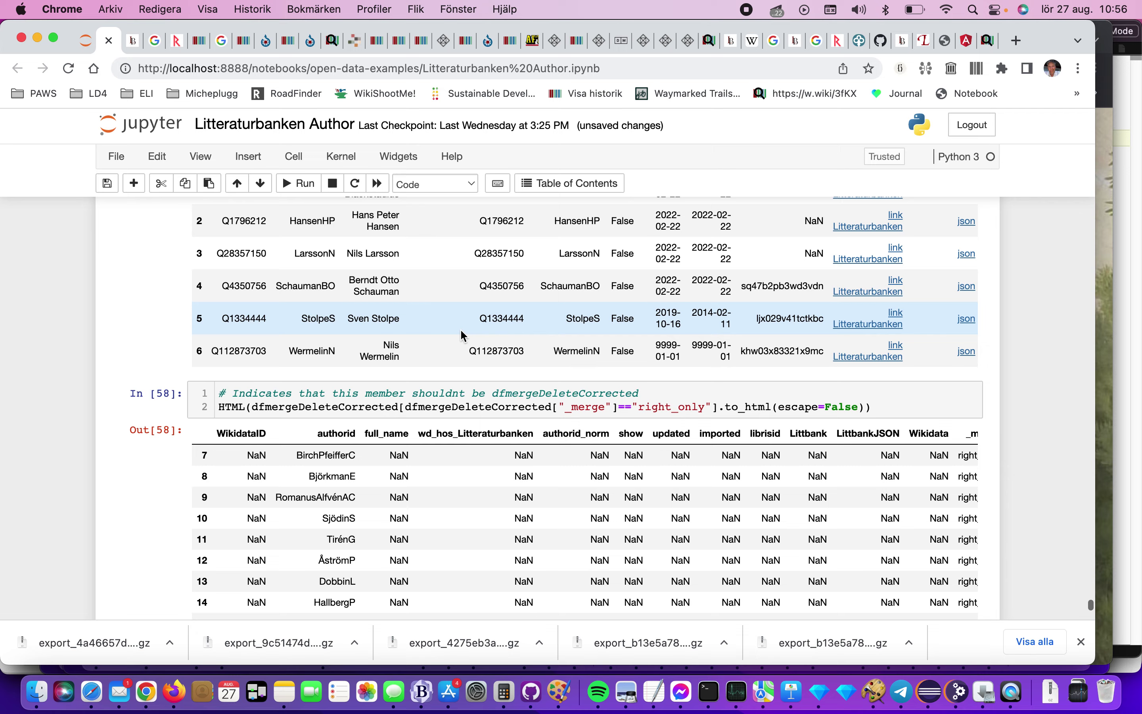
{"action": "scroll", "coordinate": [464, 335], "scroll_direction": "up", "scroll_amount": 20}
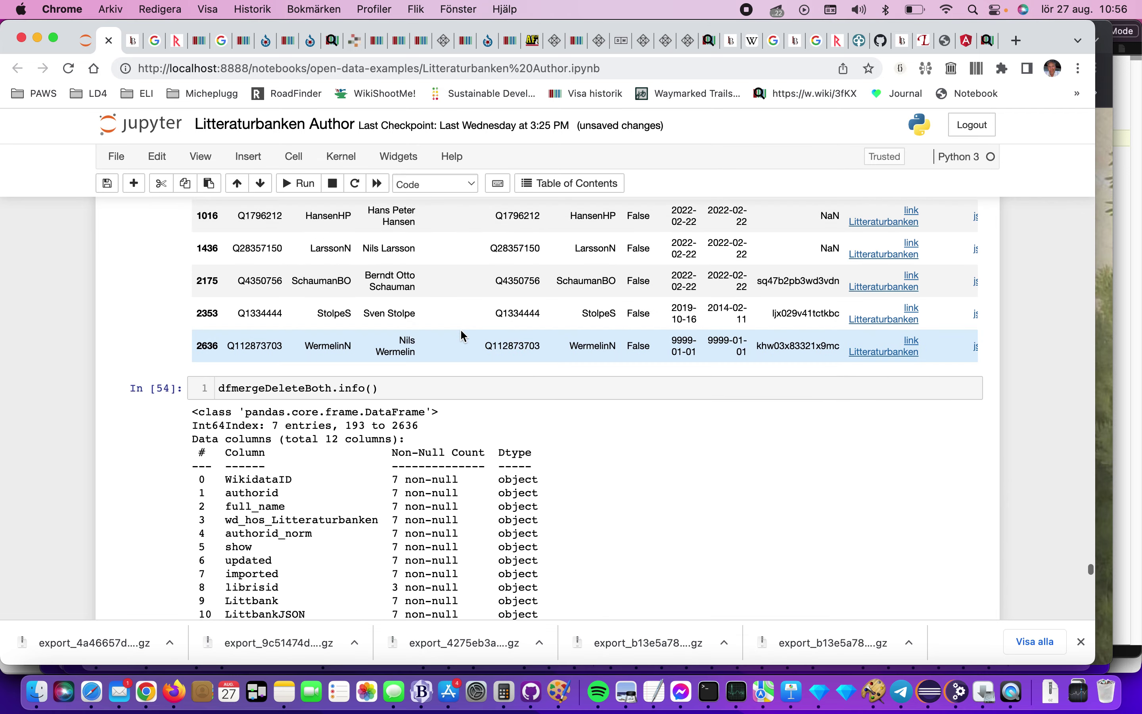
{"action": "scroll", "coordinate": [464, 335], "scroll_direction": "up", "scroll_amount": 20}
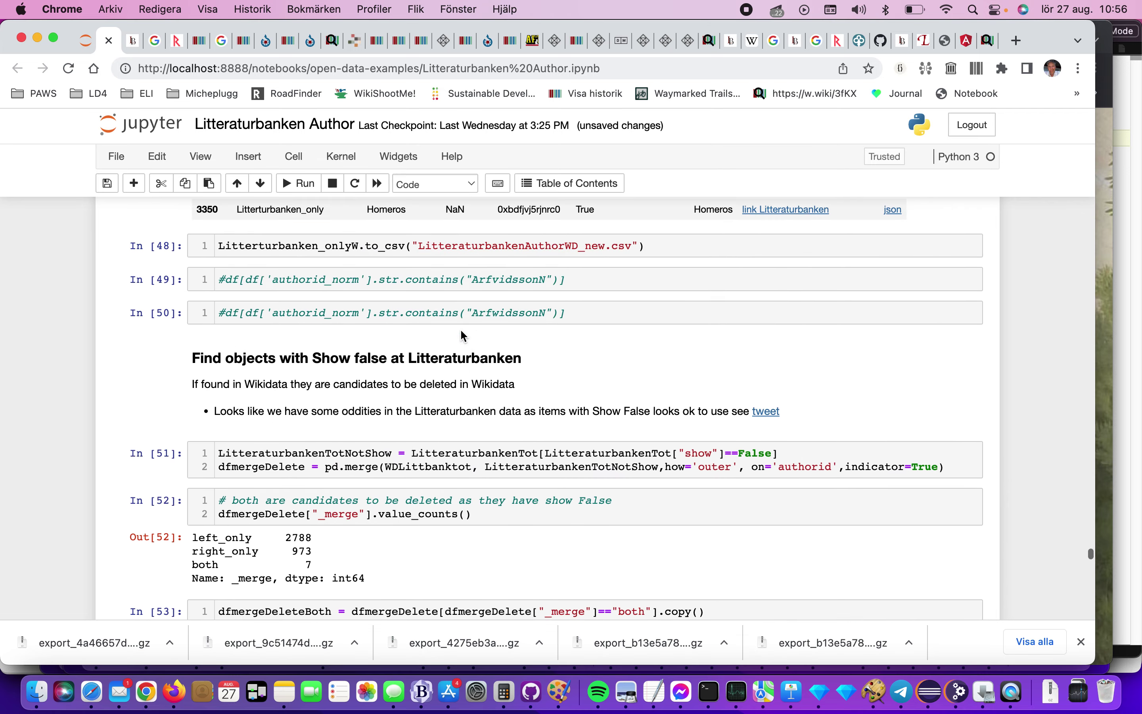
{"action": "scroll", "coordinate": [464, 335], "scroll_direction": "up", "scroll_amount": 20}
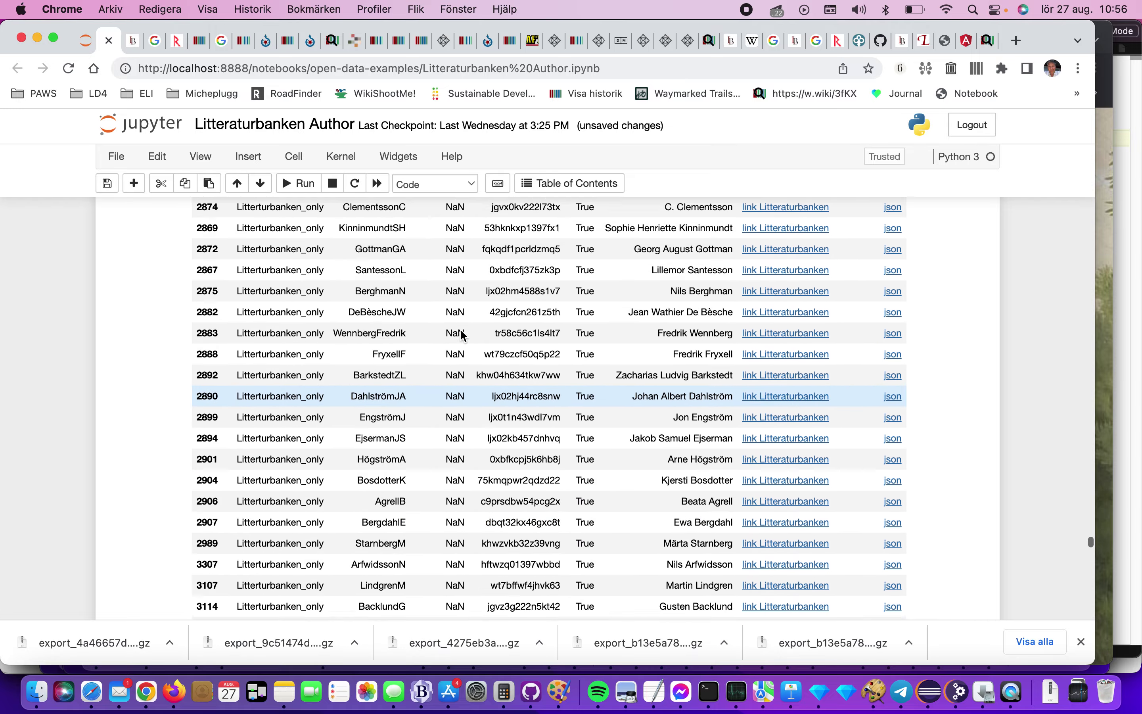
{"action": "scroll", "coordinate": [464, 335], "scroll_direction": "up", "scroll_amount": 10}
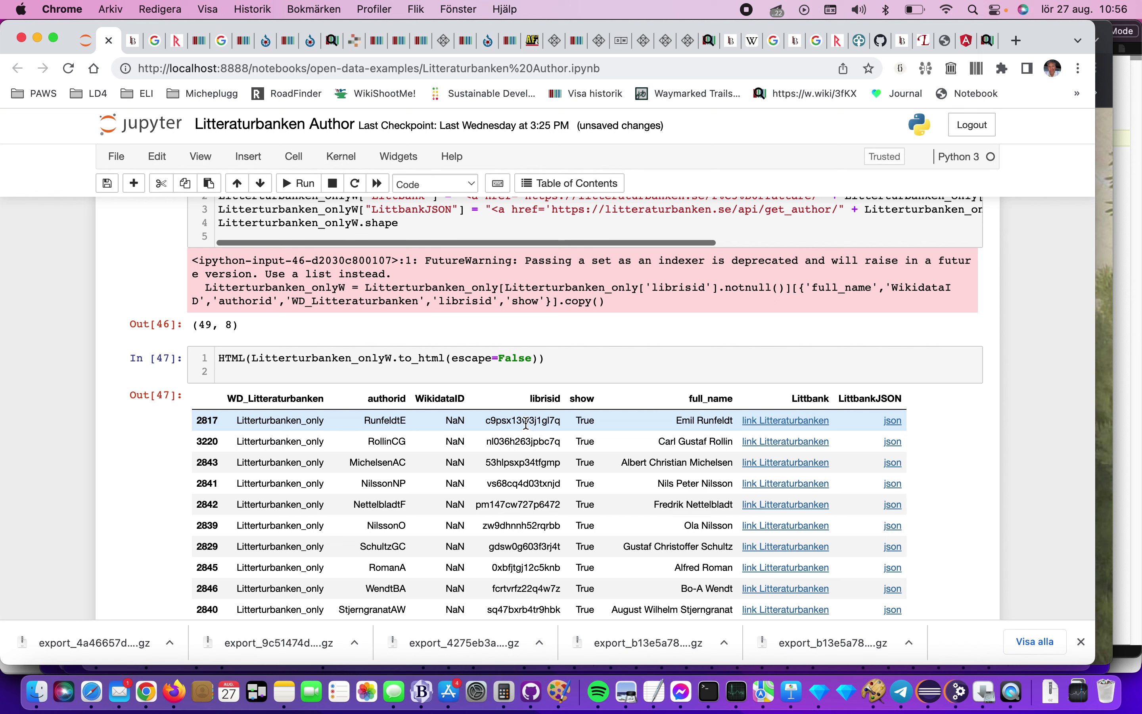
Open the Litteraturbanken link of author RunfeldtE in a new tab and copy the LIBRIS ID "c9psx13w3j1gl7q" from that row
{"action": "right_click", "coordinate": [772, 427]}
{"action": "left_click", "coordinate": [791, 406]}
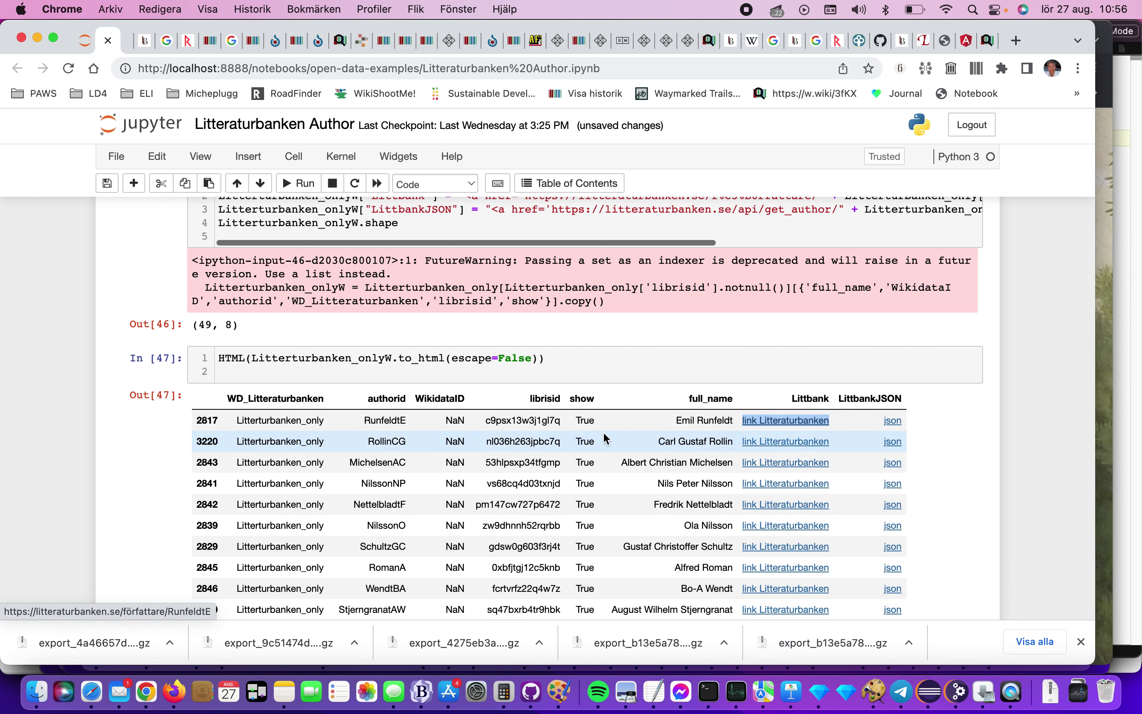
{"action": "double_click", "coordinate": [544, 419]}
{"action": "right_click", "coordinate": [544, 420]}
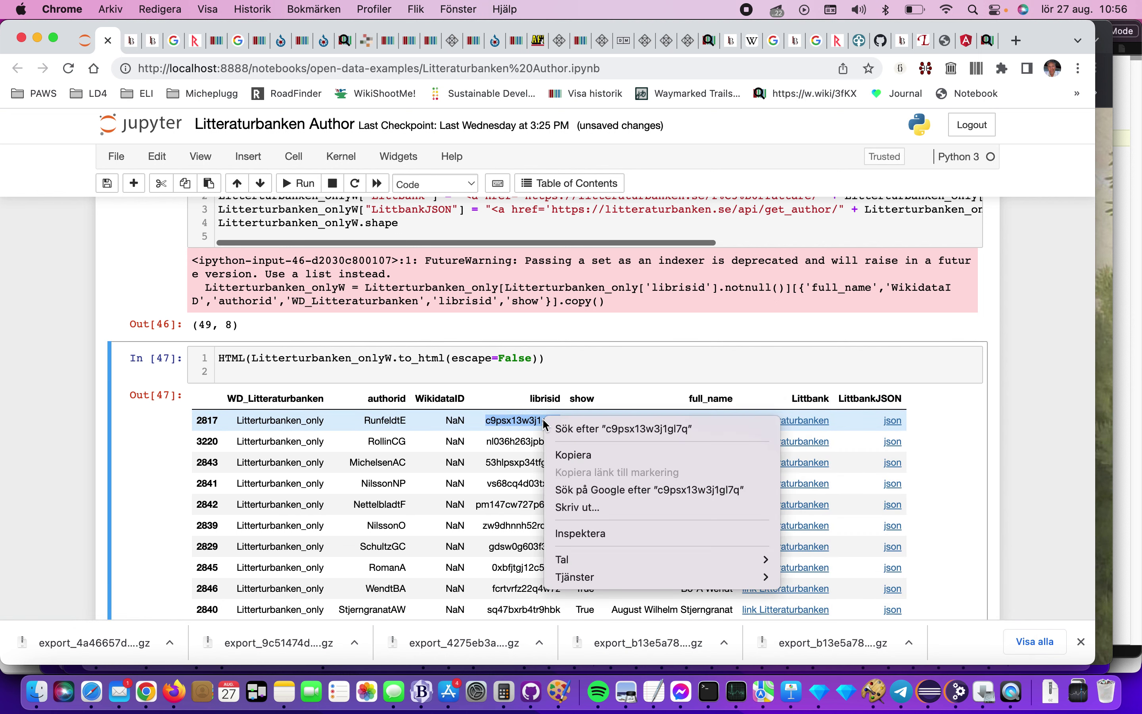
{"action": "left_click", "coordinate": [568, 454]}
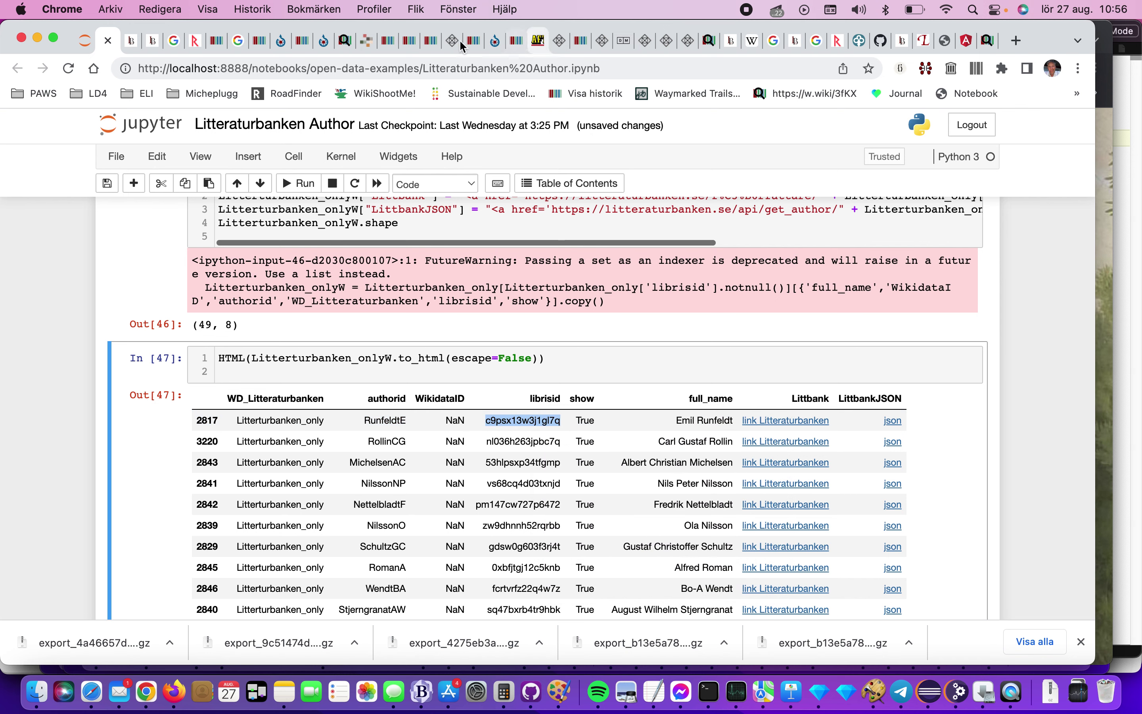
Search Google for the author's name and birth year from the RunfeldtE Litteraturbanken page, and review the results
{"action": "left_click", "coordinate": [132, 41]}
{"action": "double_click", "coordinate": [324, 179]}
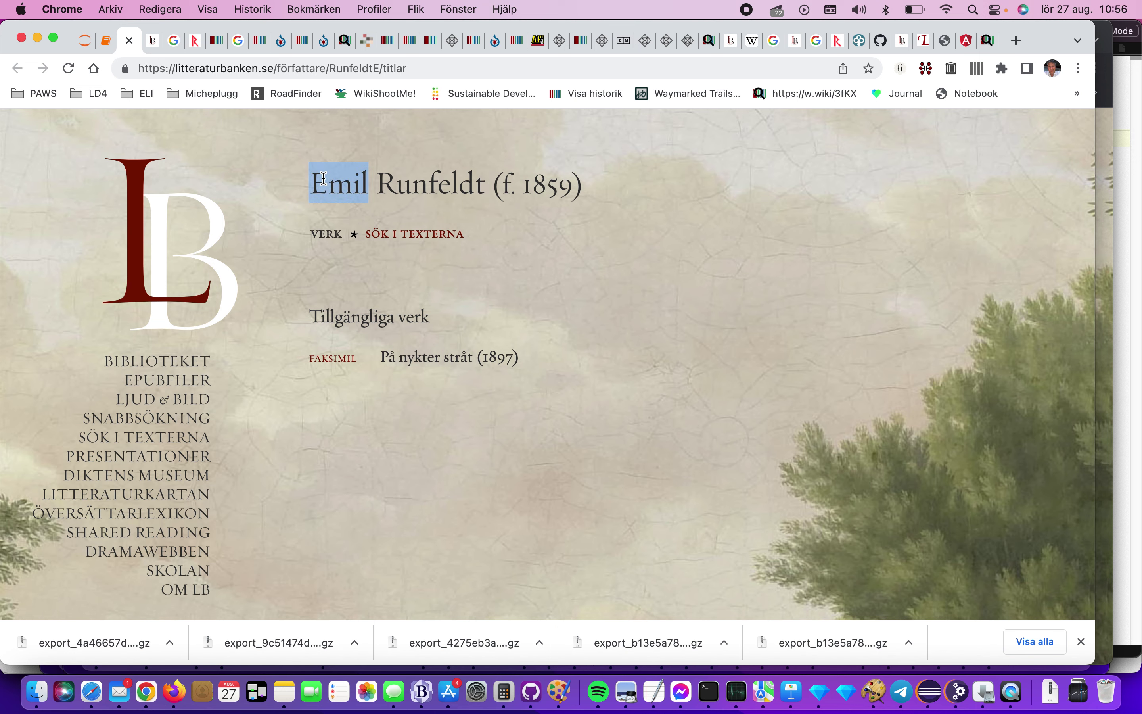
{"action": "left_click_drag", "start_coordinate": [576, 188], "coordinate": [581, 188]}
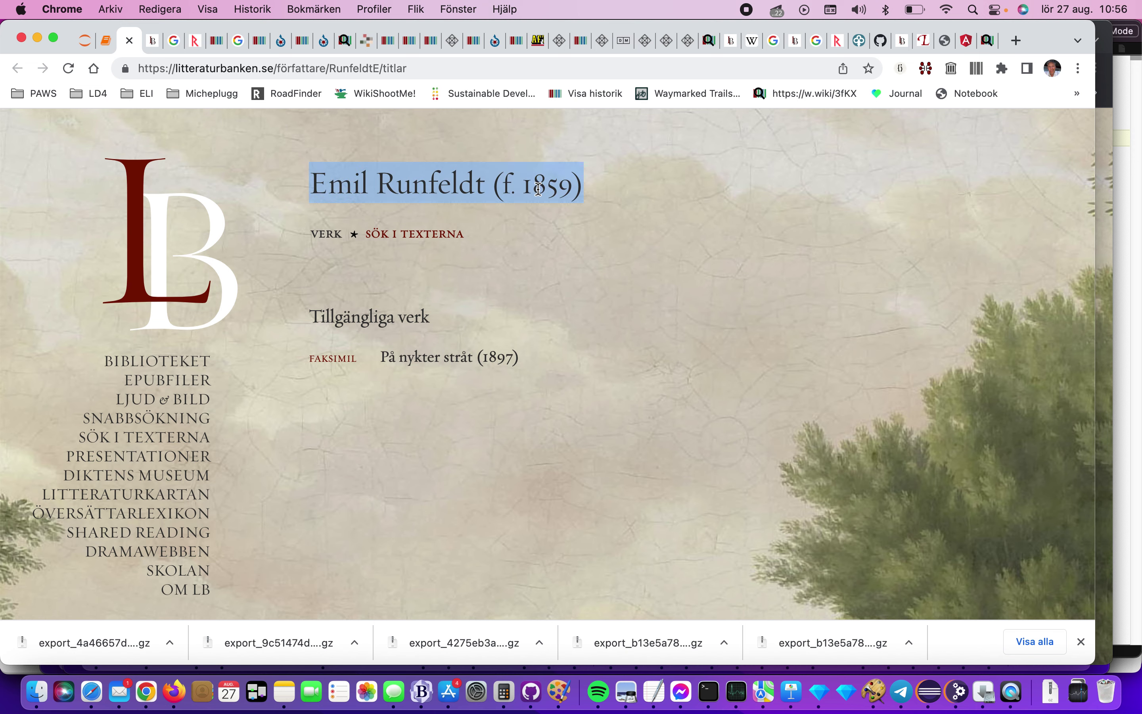
{"action": "right_click", "coordinate": [531, 184]}
{"action": "left_click", "coordinate": [555, 260]}
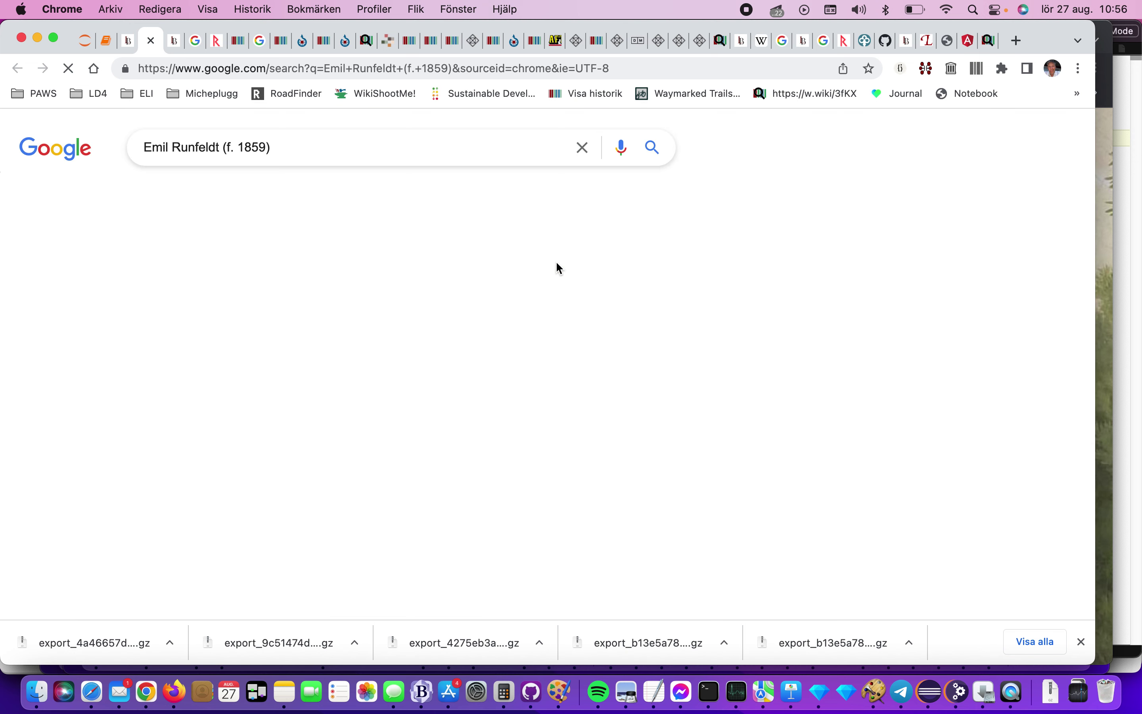
{"action": "scroll", "coordinate": [487, 254], "scroll_direction": "down", "scroll_amount": 7}
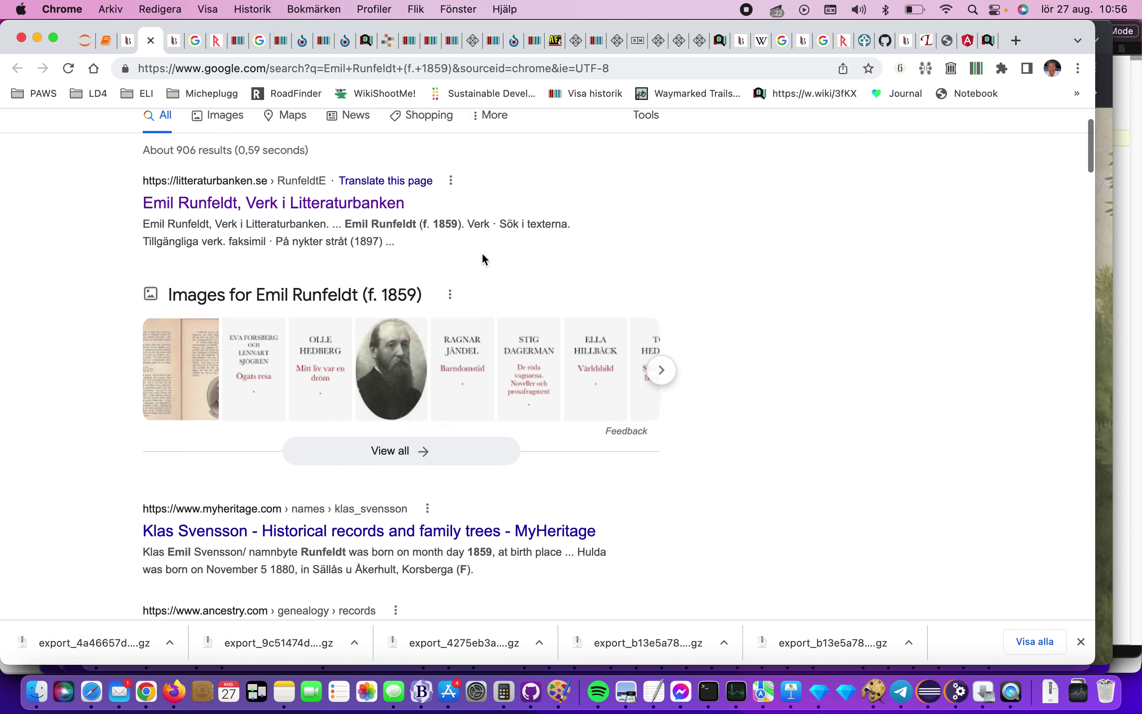
{"action": "scroll", "coordinate": [482, 254], "scroll_direction": "down", "scroll_amount": 4}
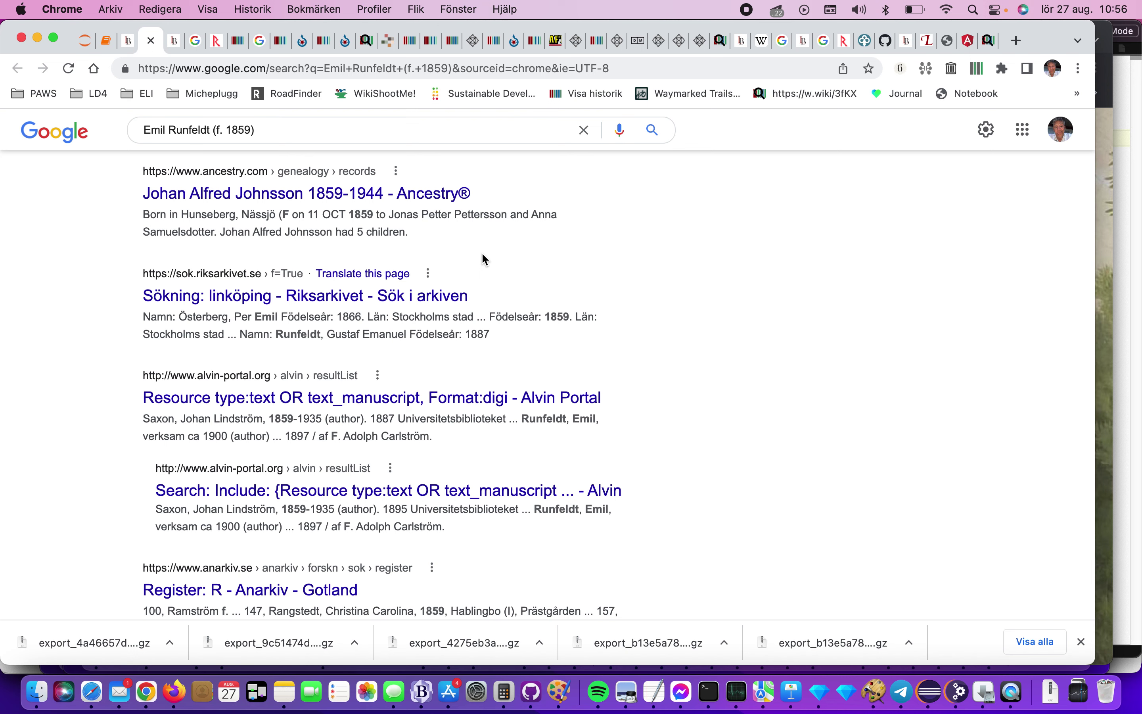
{"action": "scroll", "coordinate": [485, 258], "scroll_direction": "up", "scroll_amount": 11}
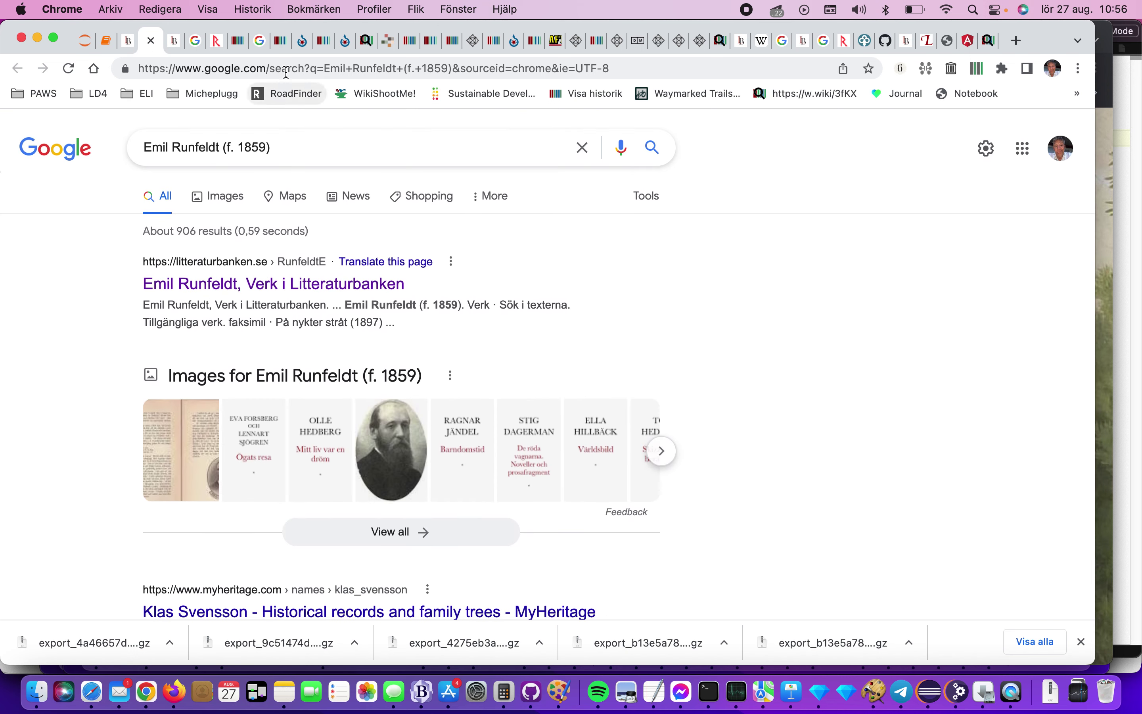
Switch to Wikidata item Q113630602, start editing its labels and descriptions, and paste the copied LIBRIS ID as the Swedish label
{"action": "left_click", "coordinate": [239, 40]}
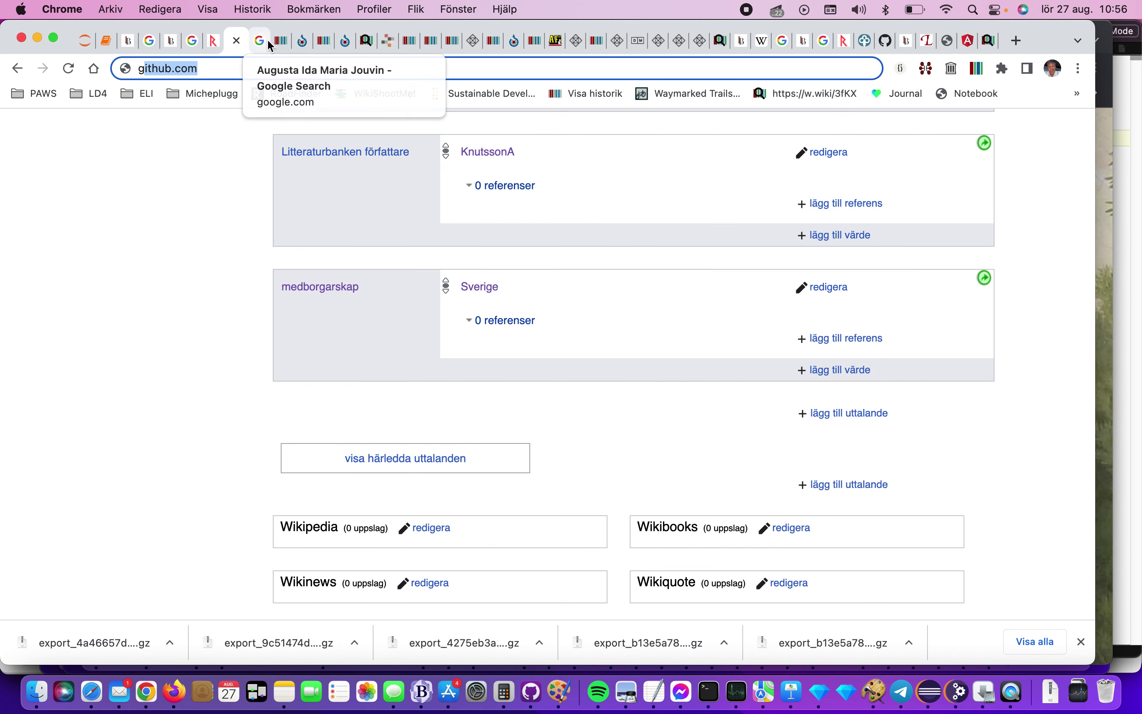
{"action": "left_click", "coordinate": [280, 42]}
{"action": "left_click", "coordinate": [324, 42]}
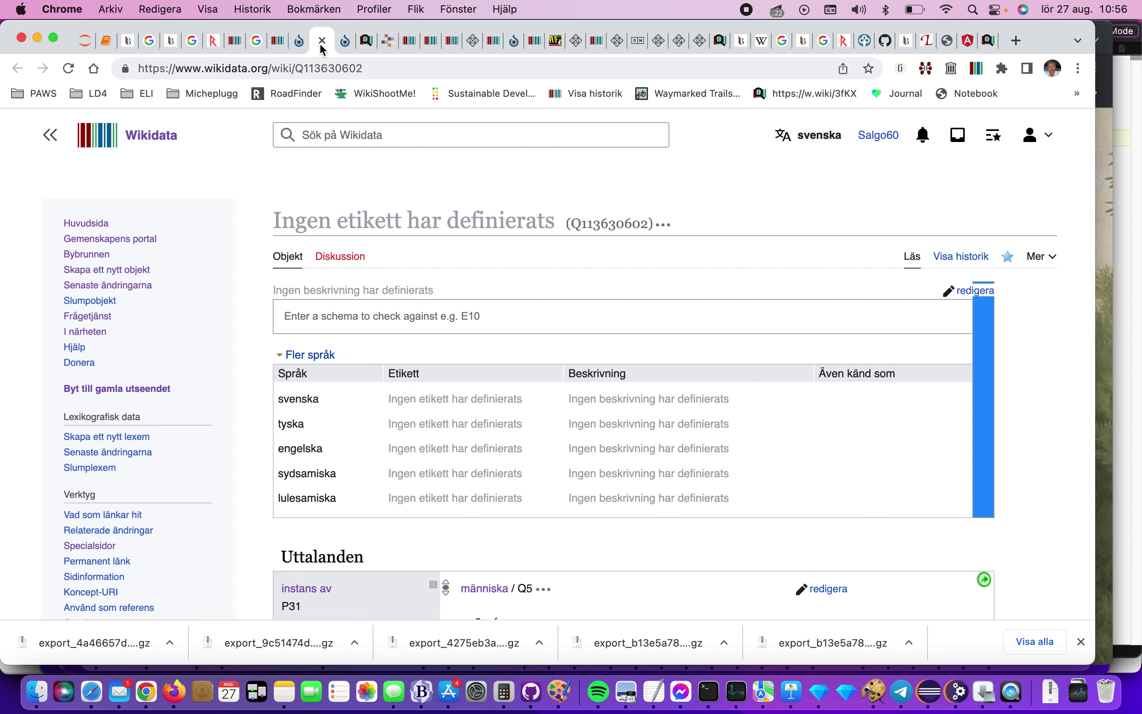
{"action": "left_click", "coordinate": [972, 290]}
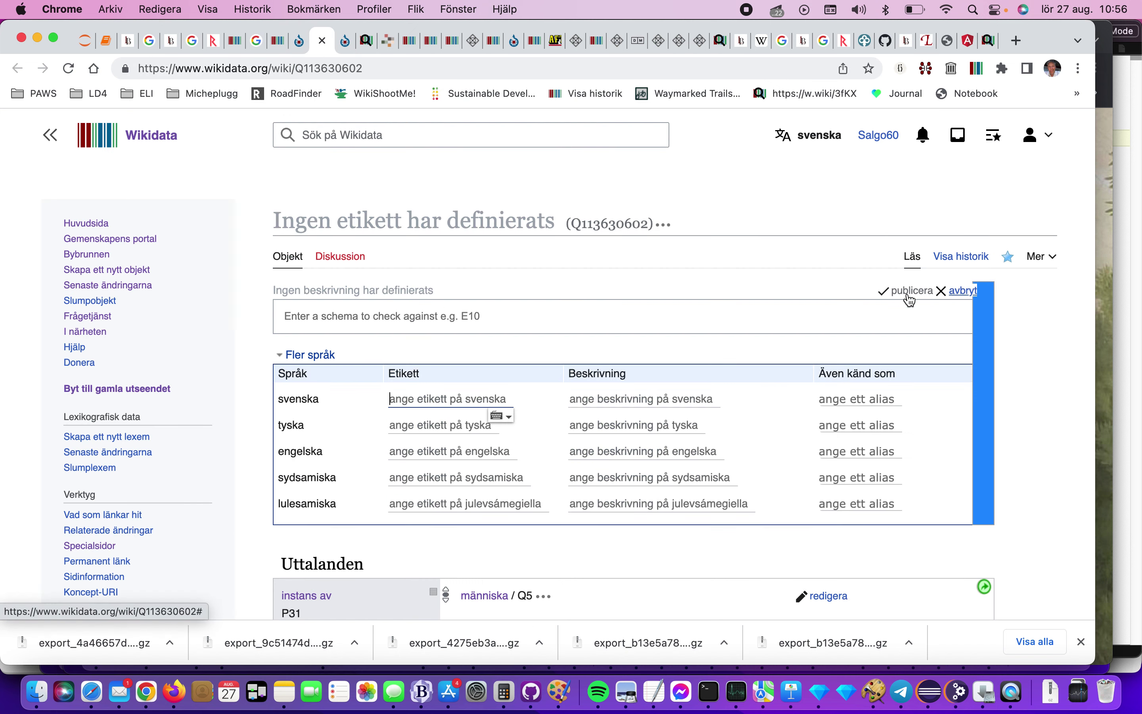
{"action": "right_click", "coordinate": [467, 401]}
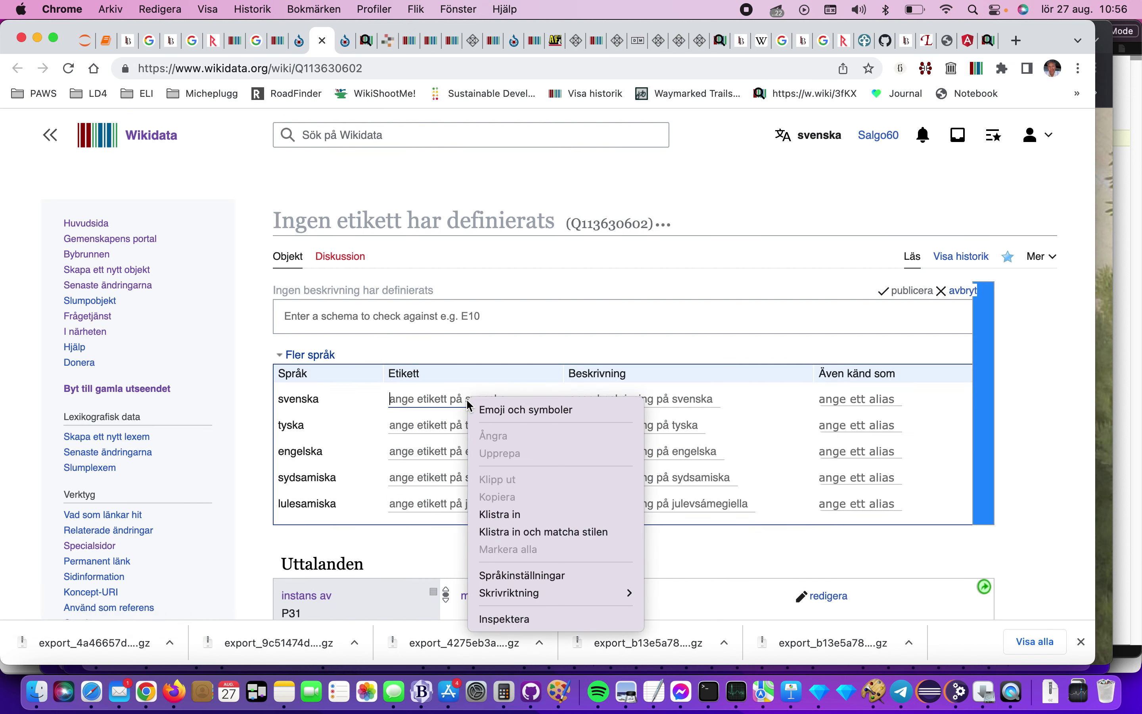
{"action": "left_click", "coordinate": [501, 513]}
Add a Libris-URI statement with the value c9psx13w3j1gl7q under the item's identifiers and publish it
{"action": "scroll", "coordinate": [500, 515], "scroll_direction": "down", "scroll_amount": 5}
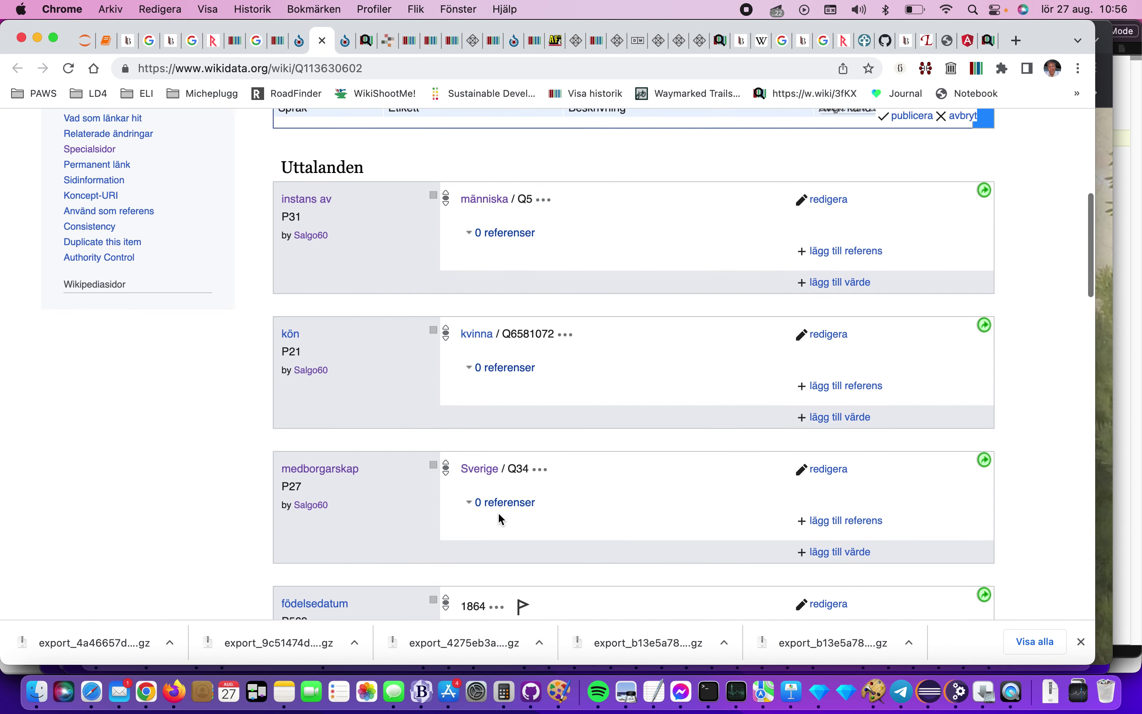
{"action": "scroll", "coordinate": [499, 515], "scroll_direction": "down", "scroll_amount": 5}
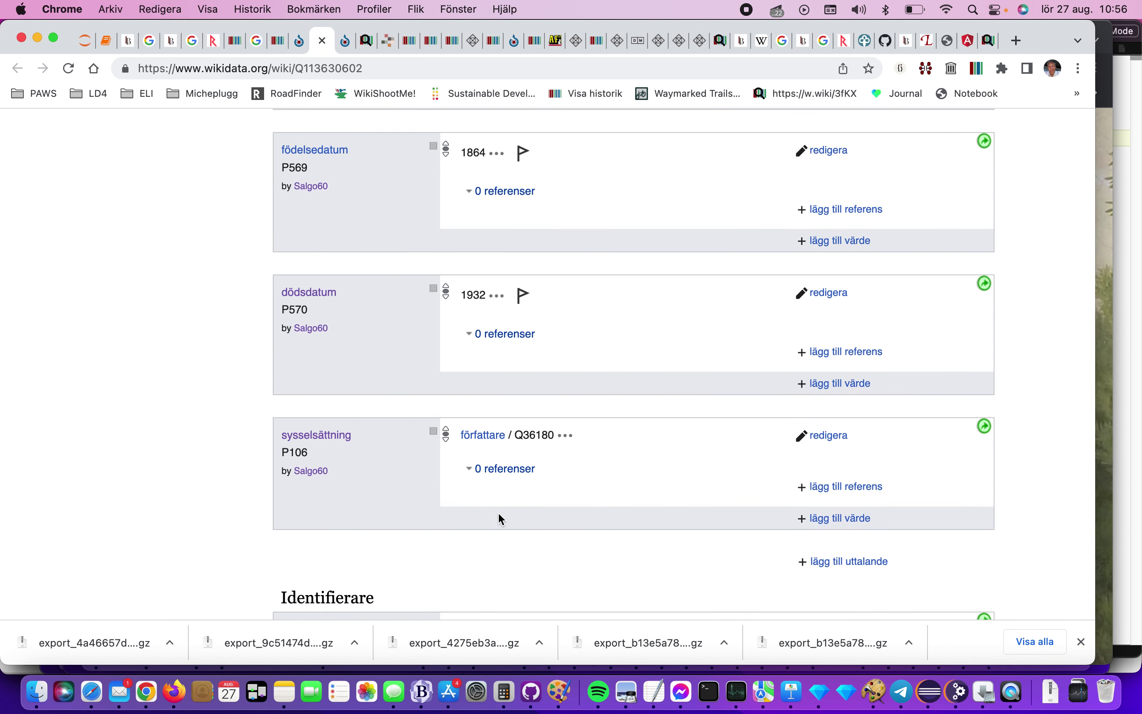
{"action": "scroll", "coordinate": [499, 515], "scroll_direction": "down", "scroll_amount": 3}
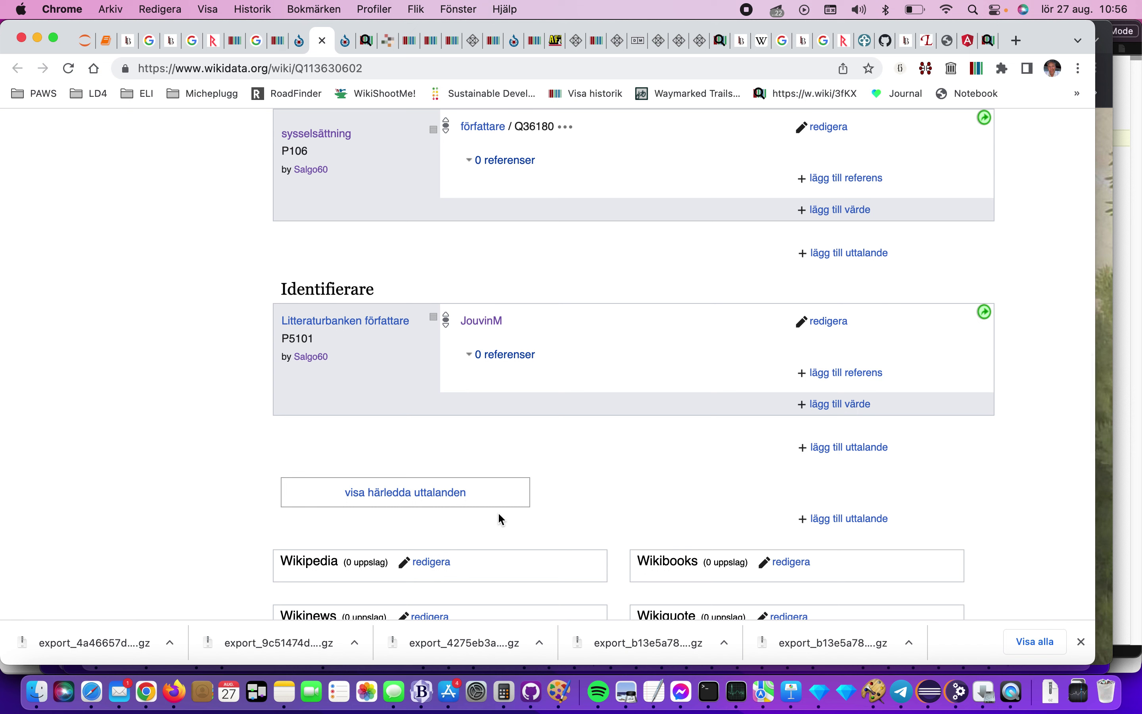
{"action": "left_click", "coordinate": [799, 322]}
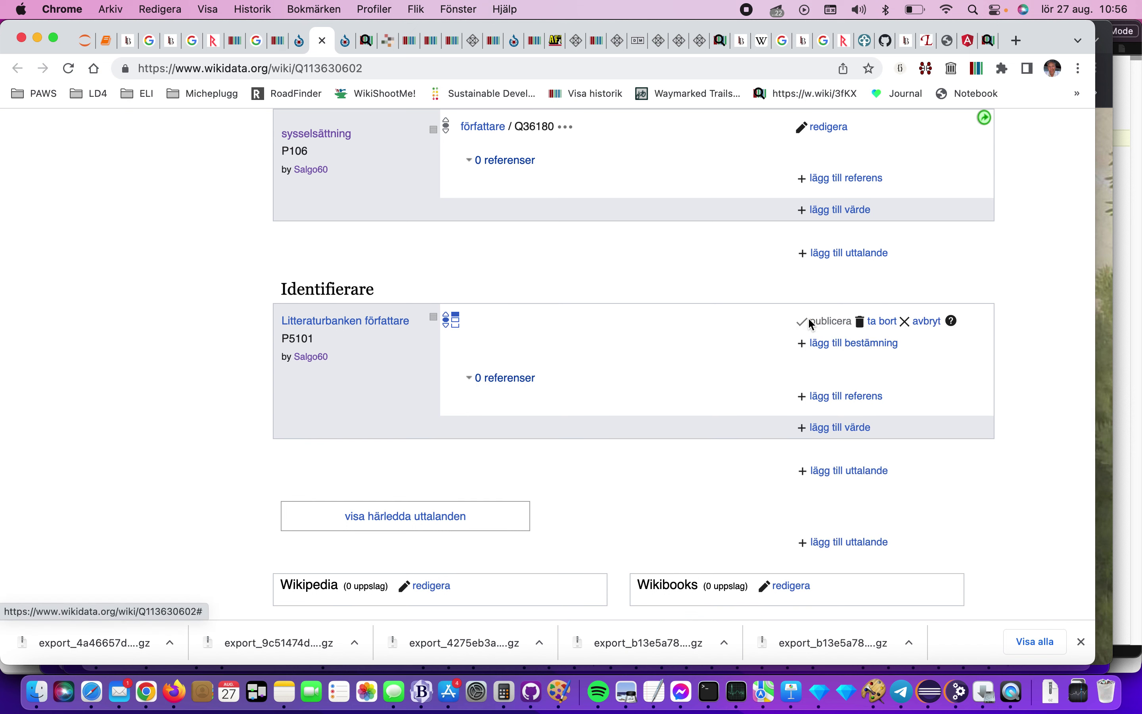
{"action": "left_click", "coordinate": [842, 470]}
{"action": "type", "text": "Lobris"}
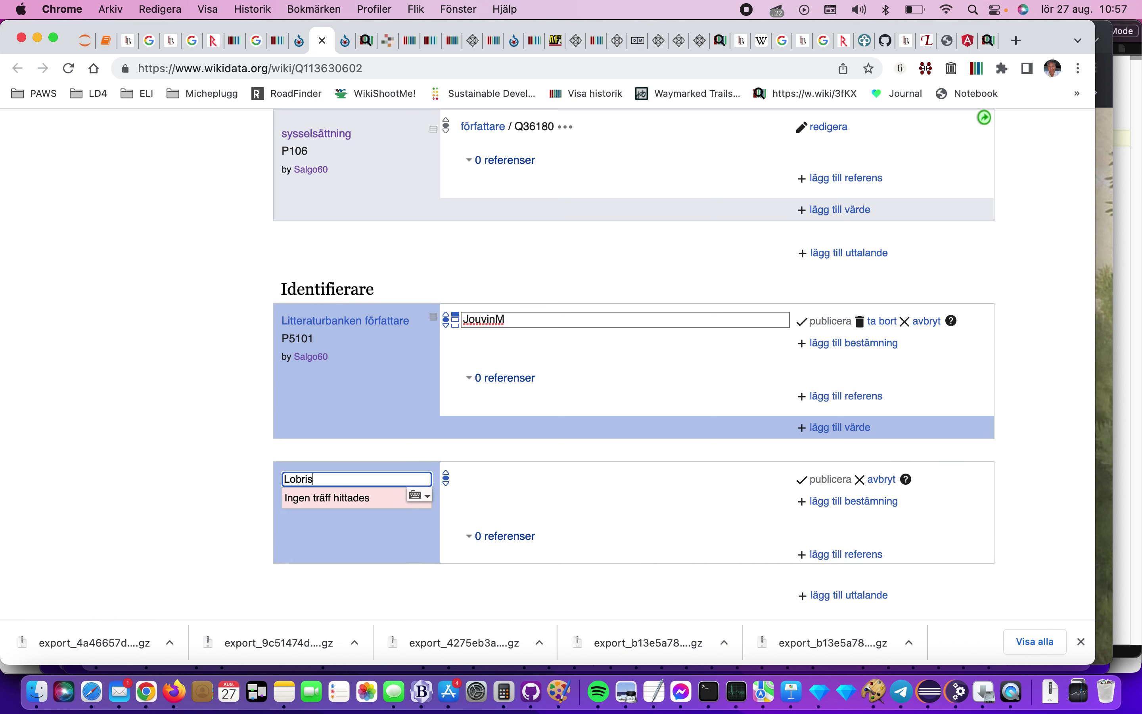
{"action": "type", "text": "-bris"}
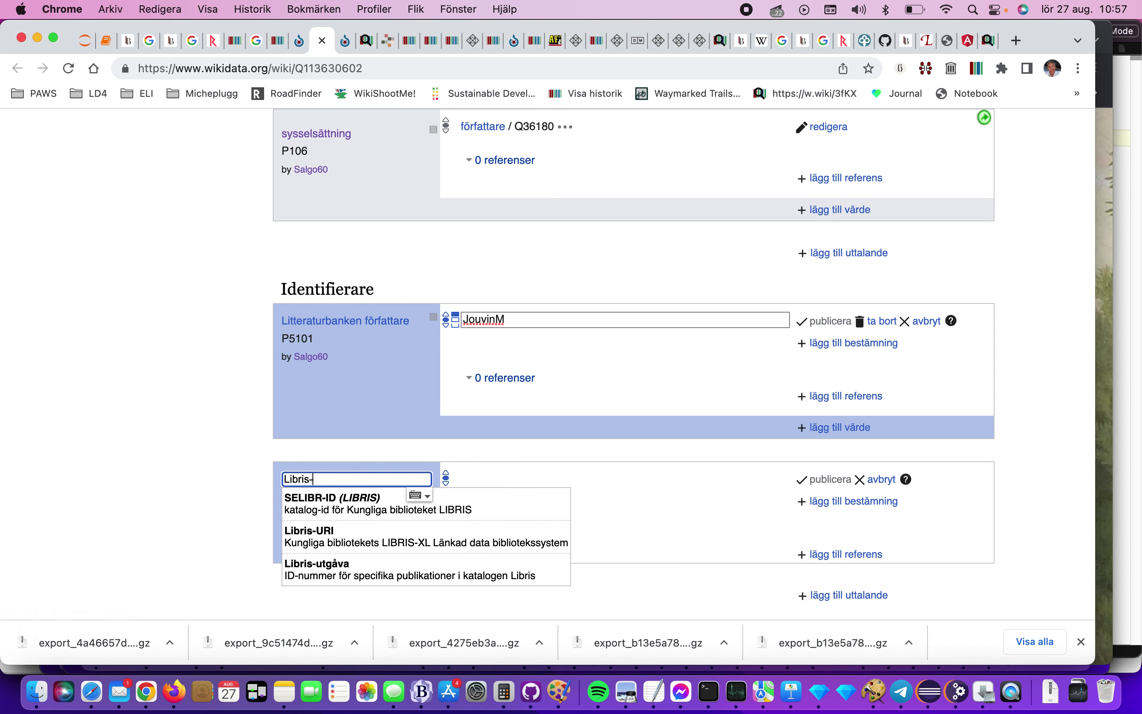
{"action": "left_click", "coordinate": [547, 541]}
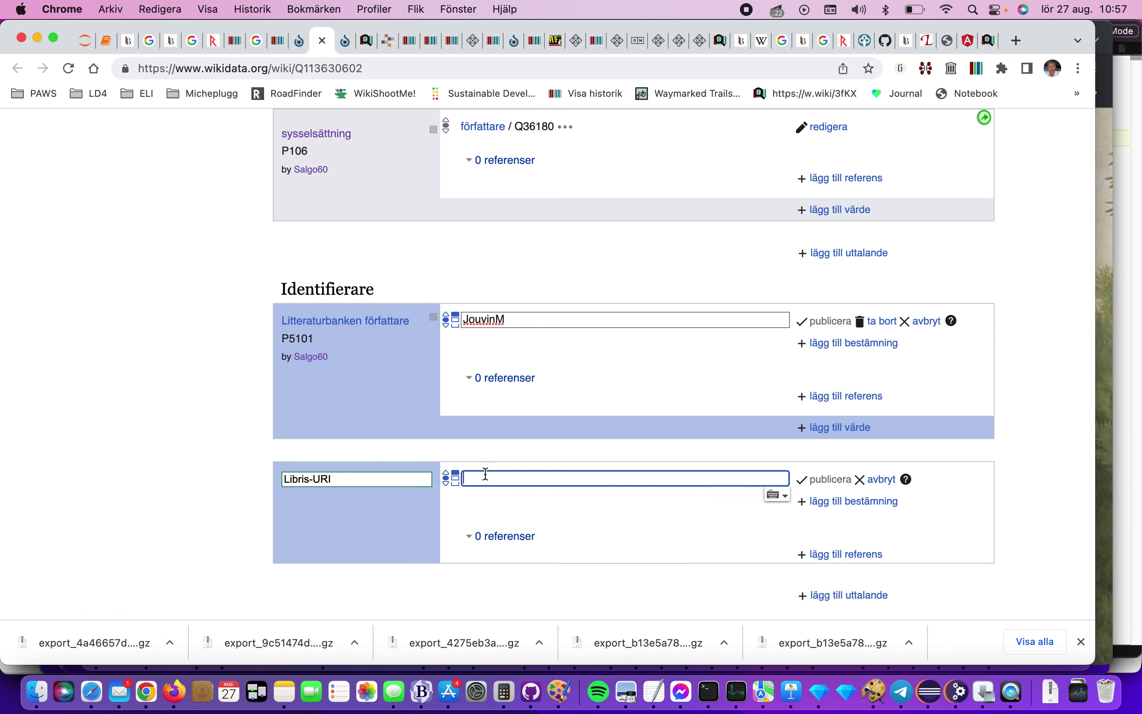
{"action": "right_click", "coordinate": [486, 478]}
{"action": "left_click", "coordinate": [524, 550]}
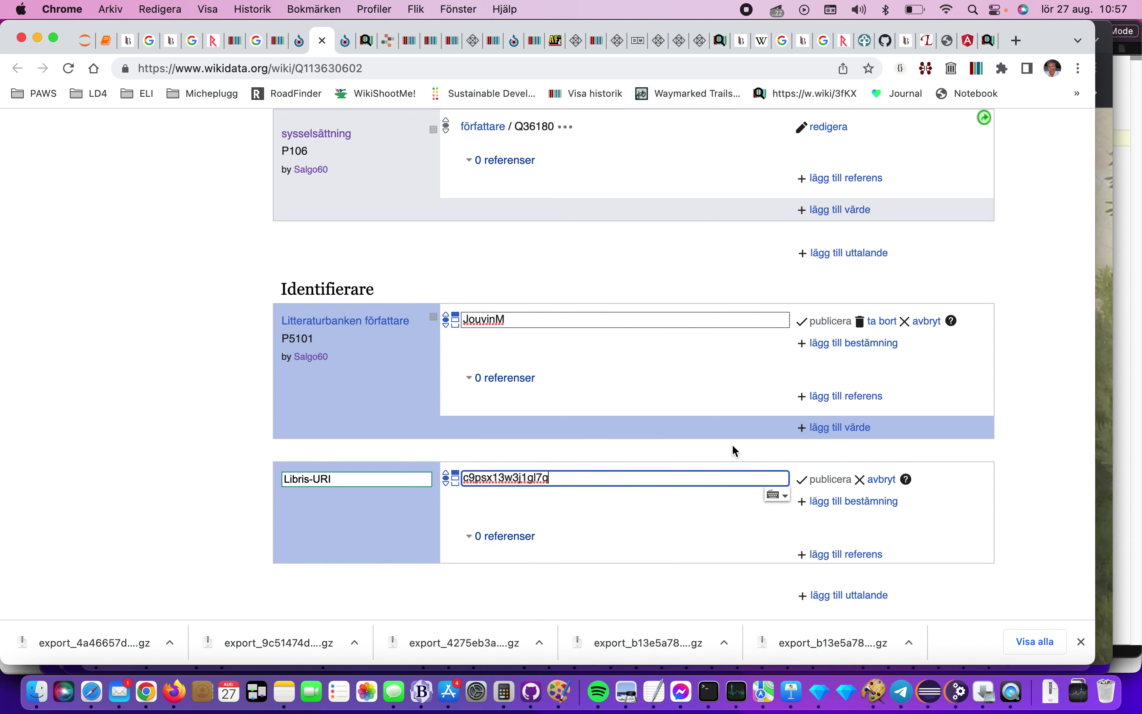
{"action": "left_click", "coordinate": [822, 479]}
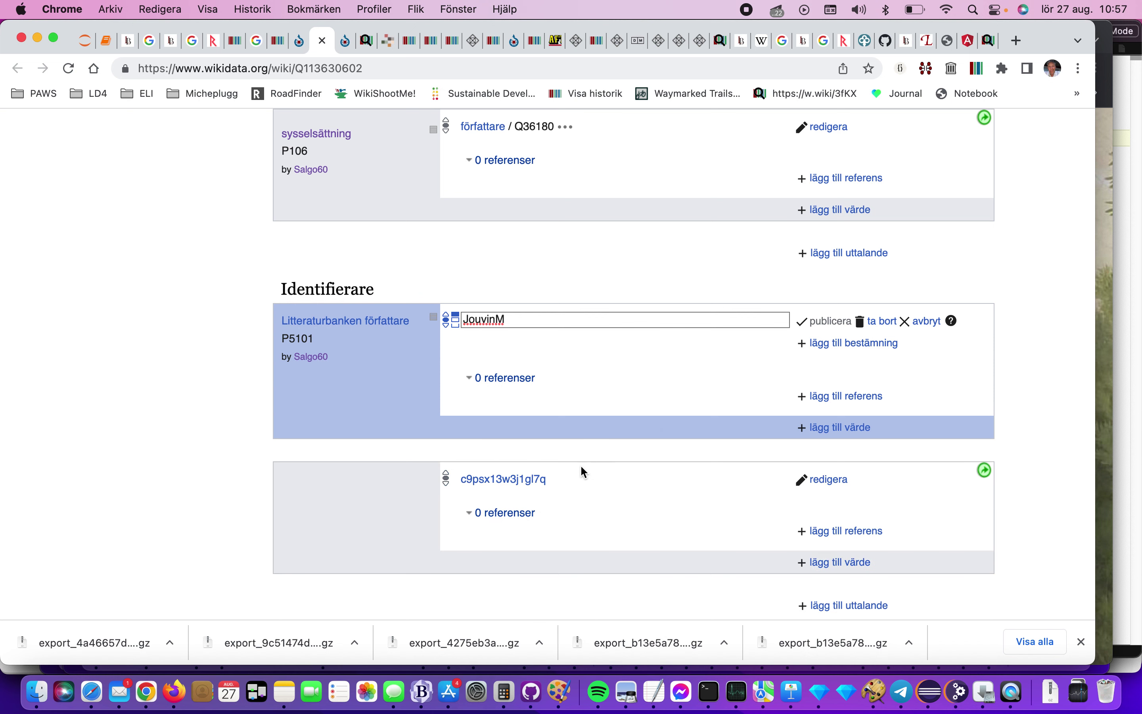
Open the linked Libris record c9psx13w3j1gl7q in a new tab and copy its description text
{"action": "right_click", "coordinate": [531, 477]}
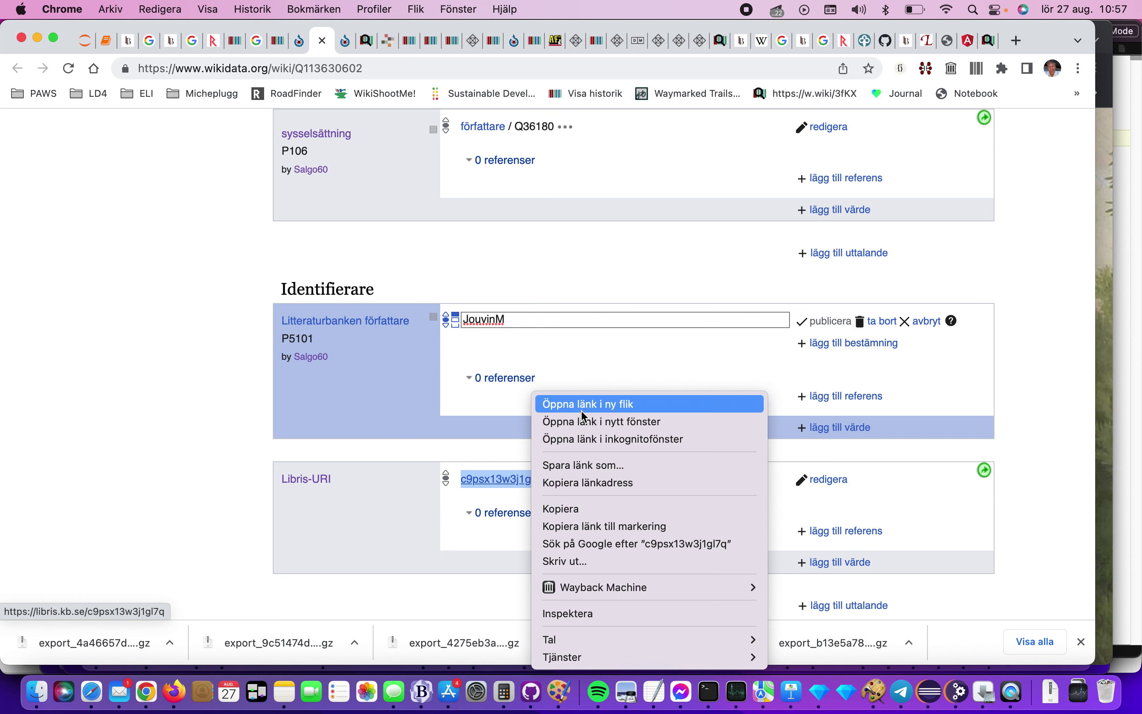
{"action": "left_click", "coordinate": [581, 407]}
{"action": "left_click", "coordinate": [342, 42]}
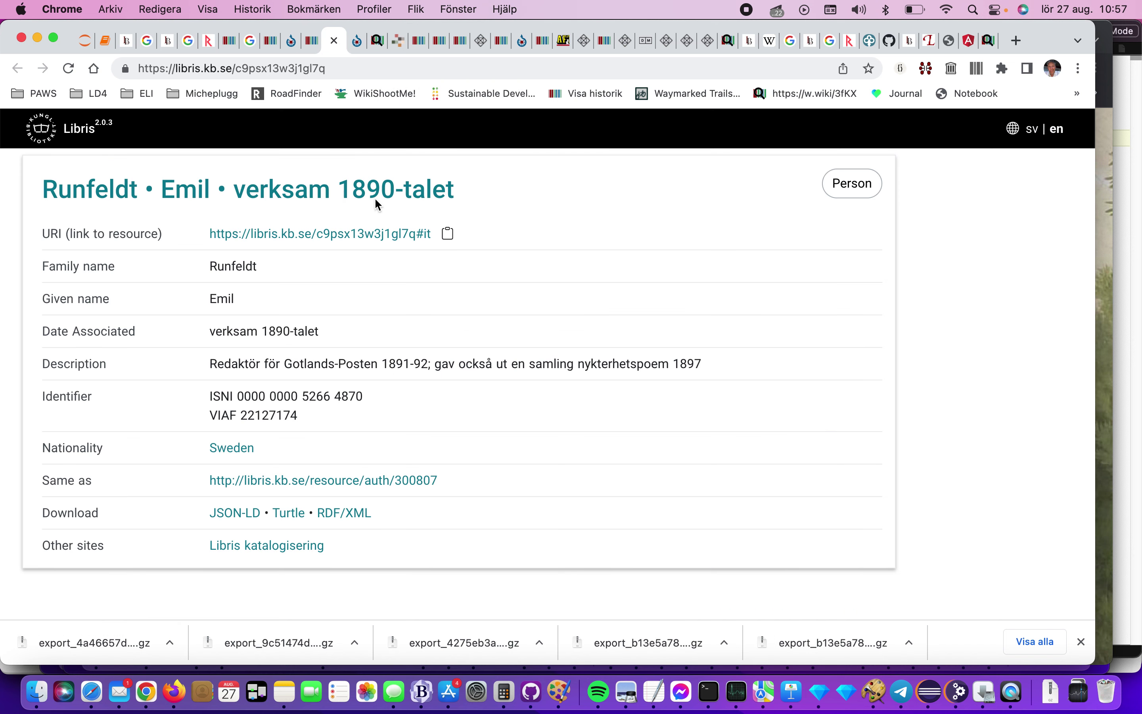
{"action": "left_click_drag", "start_coordinate": [216, 367], "coordinate": [721, 383]}
{"action": "right_click", "coordinate": [673, 366]}
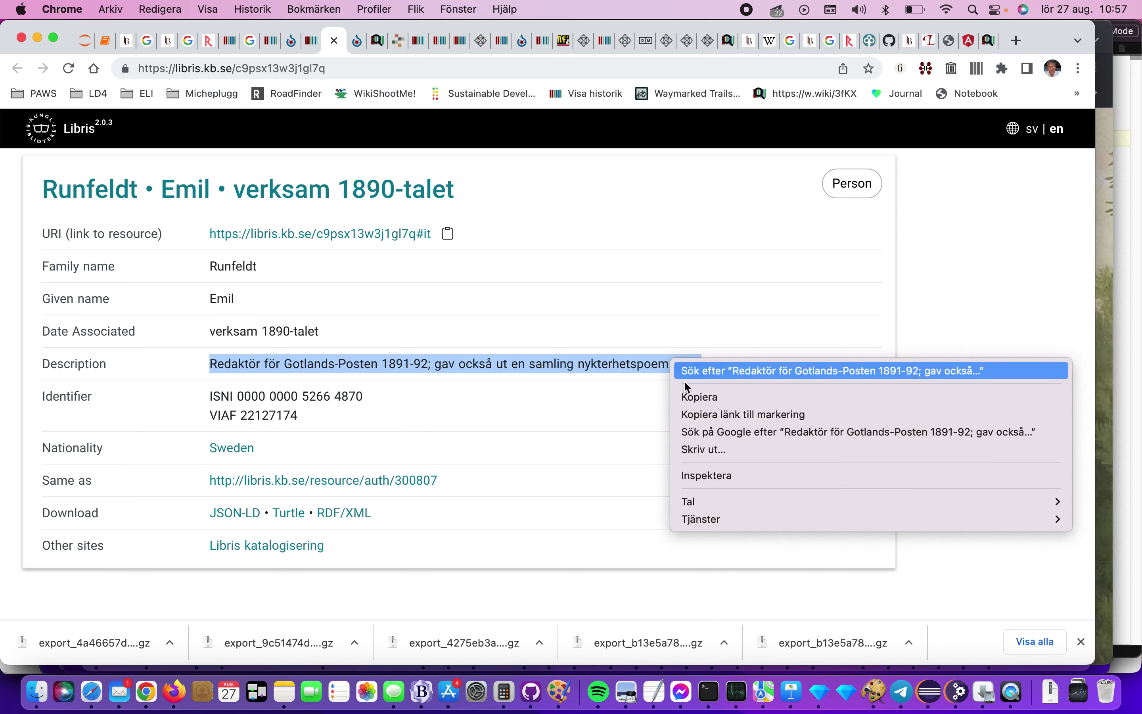
{"action": "left_click", "coordinate": [693, 400]}
Clear the Wikidata item's Swedish label and enter "Redaktör för Gotlands-Posten 1891-92; gav också ut en samling nykterhetspoem 1897" as its Swedish description
{"action": "left_click", "coordinate": [312, 43]}
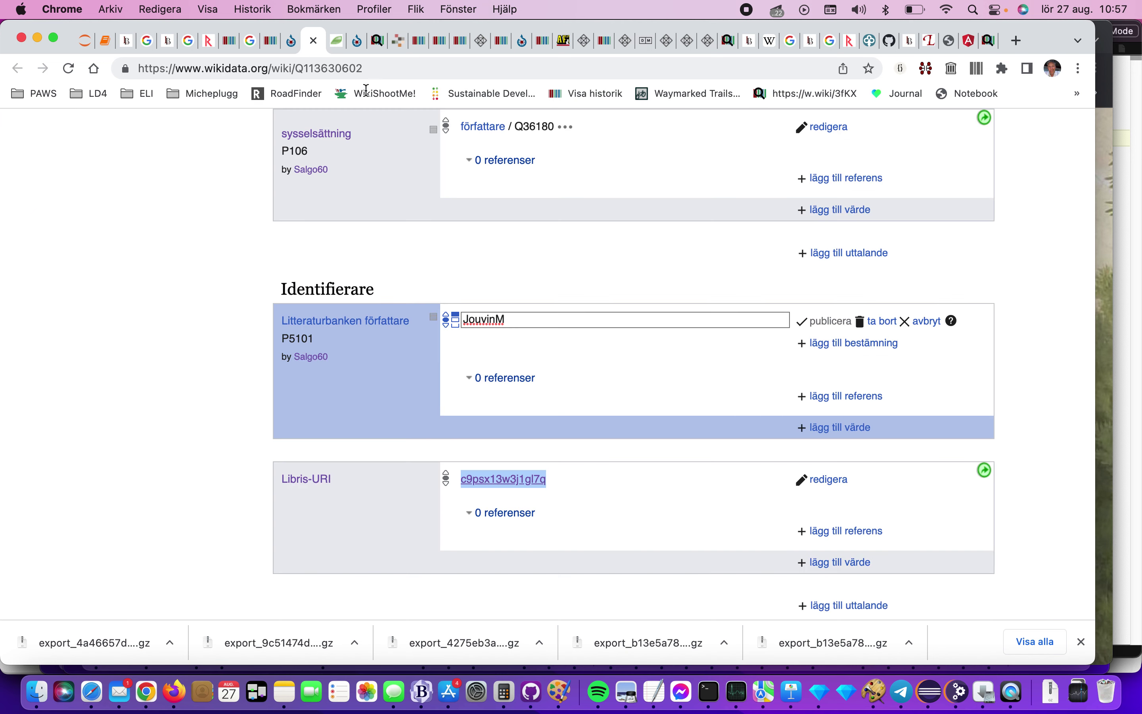
{"action": "scroll", "coordinate": [485, 214], "scroll_direction": "up", "scroll_amount": 15}
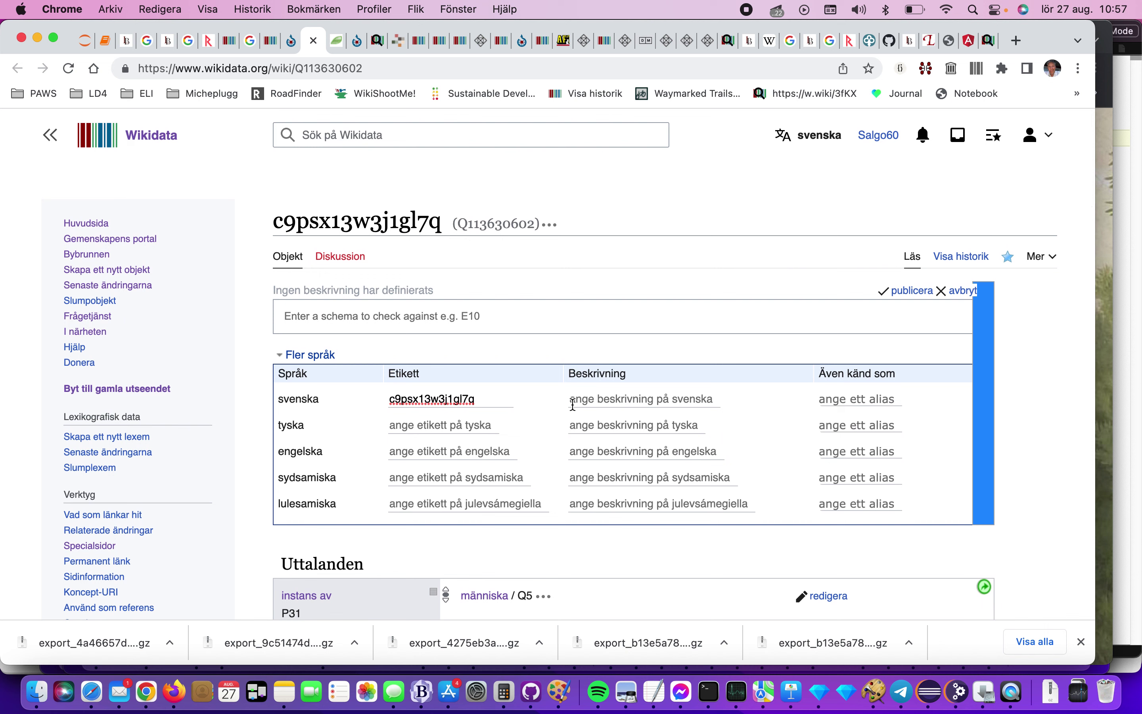
{"action": "left_click_drag", "start_coordinate": [500, 402], "coordinate": [388, 400]}
{"action": "key", "text": "BackSpace"}
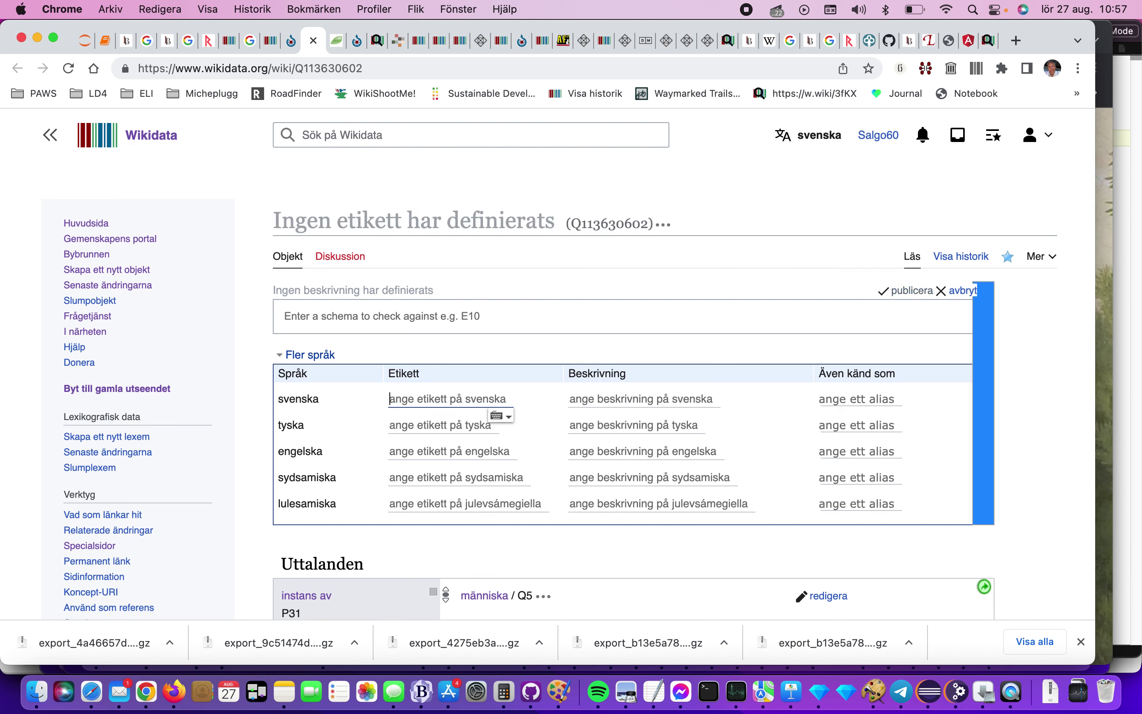
{"action": "left_click", "coordinate": [610, 400]}
{"action": "right_click", "coordinate": [610, 400]}
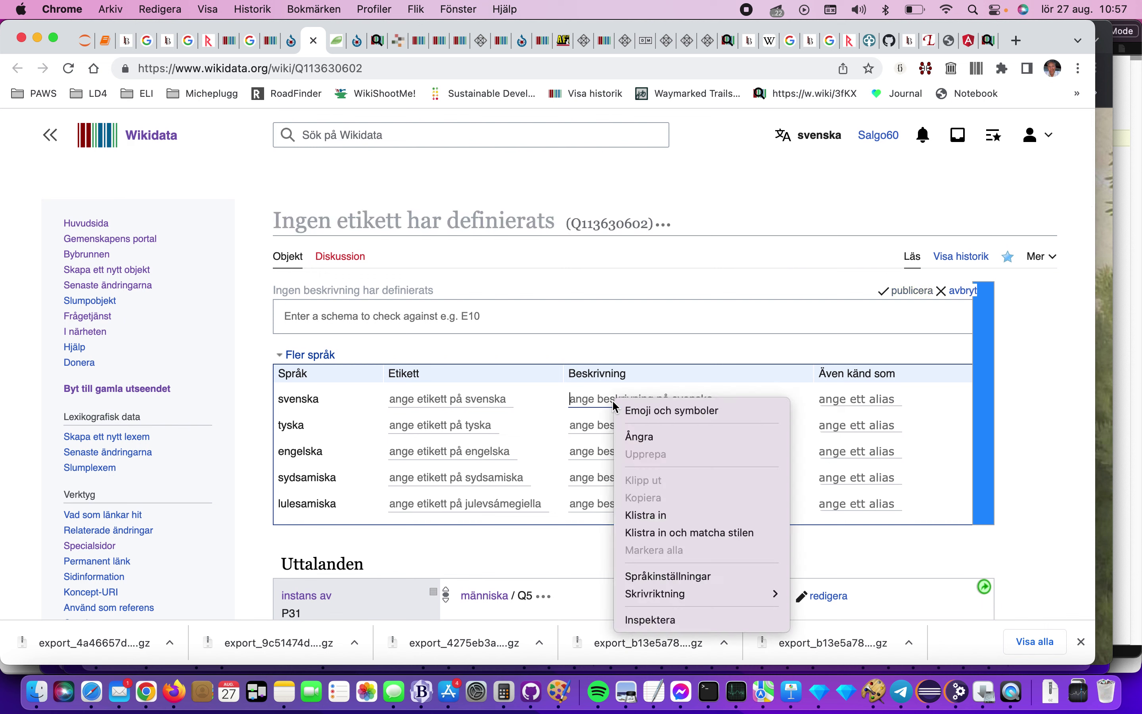
{"action": "left_click", "coordinate": [652, 517]}
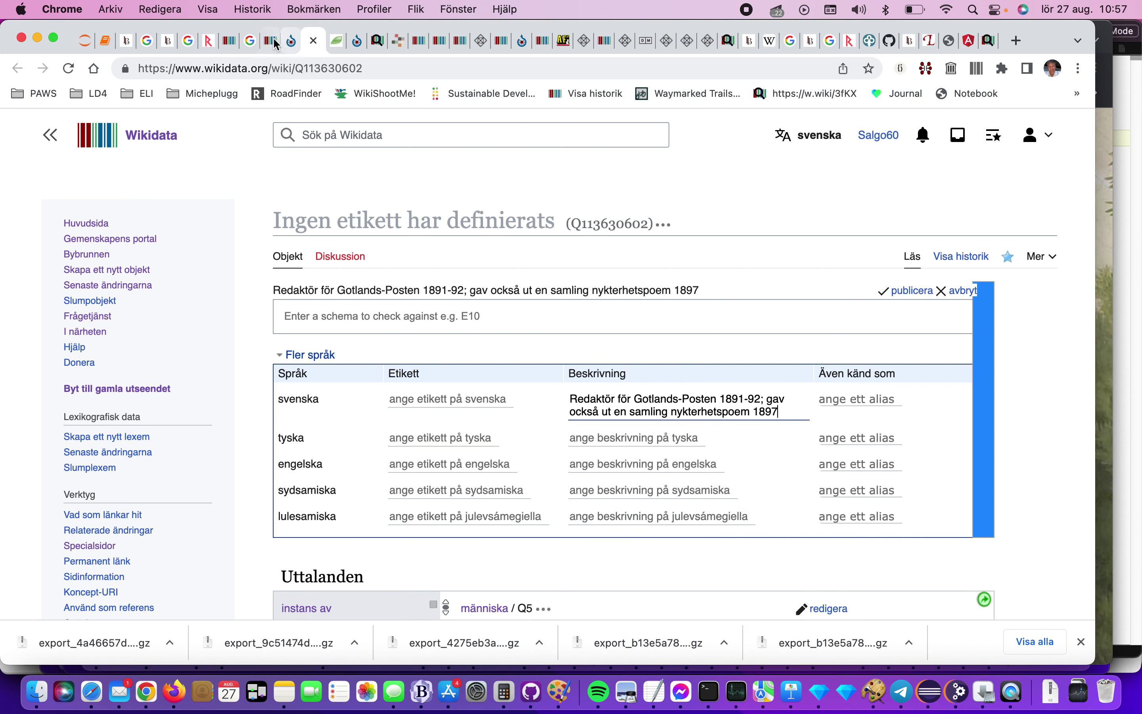
Copy the author's name heading from the RunfeldtE page on Litteraturbanken
{"action": "left_click", "coordinate": [169, 41]}
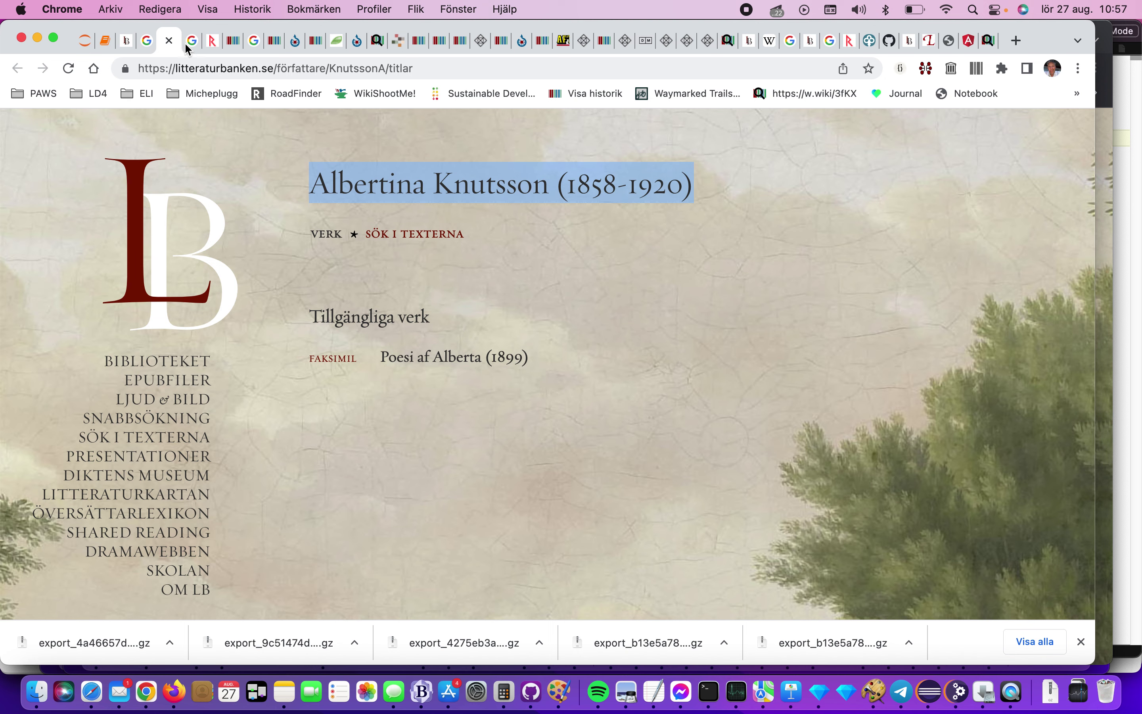
{"action": "left_click", "coordinate": [130, 44]}
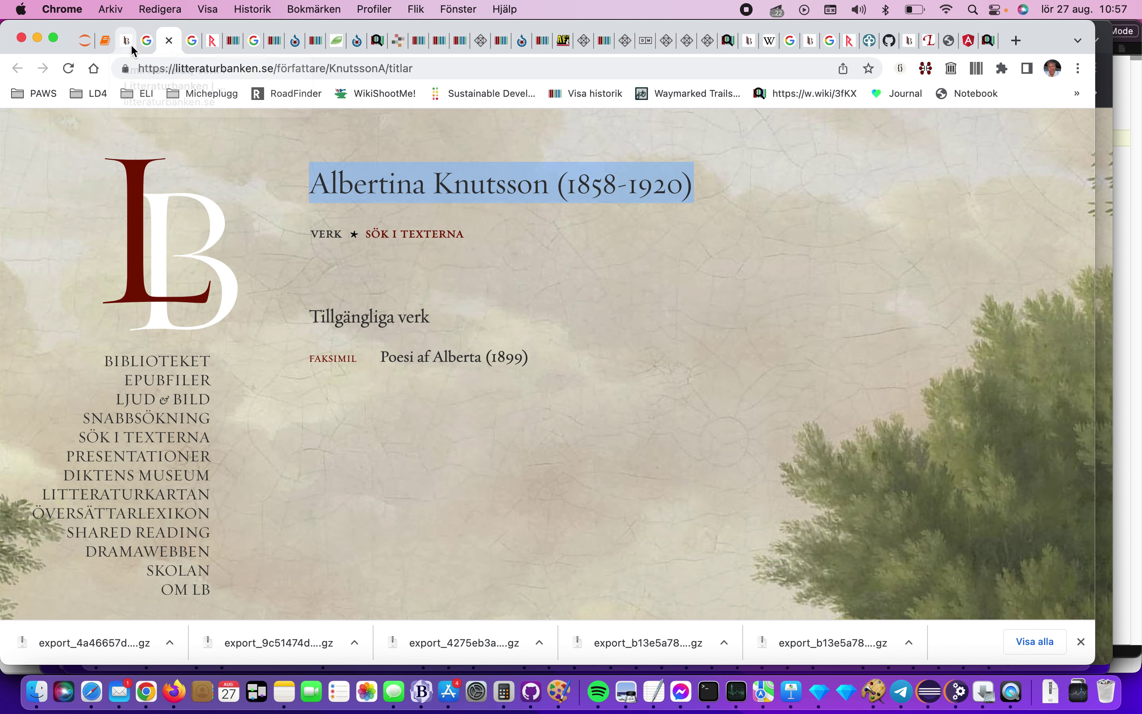
{"action": "right_click", "coordinate": [373, 182]}
{"action": "left_click", "coordinate": [392, 222]}
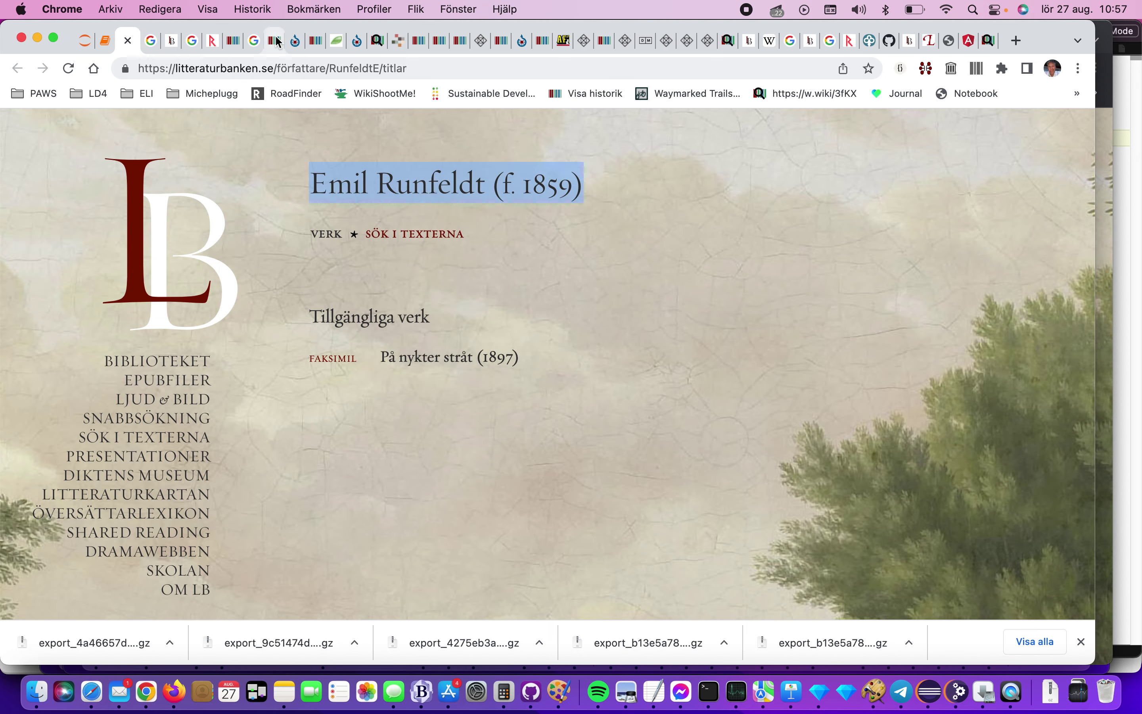
Set the Swedish label of item Q113630602 to the author's name without the birth year, and publish the label and description
{"action": "left_click", "coordinate": [275, 41]}
{"action": "left_click", "coordinate": [233, 45]}
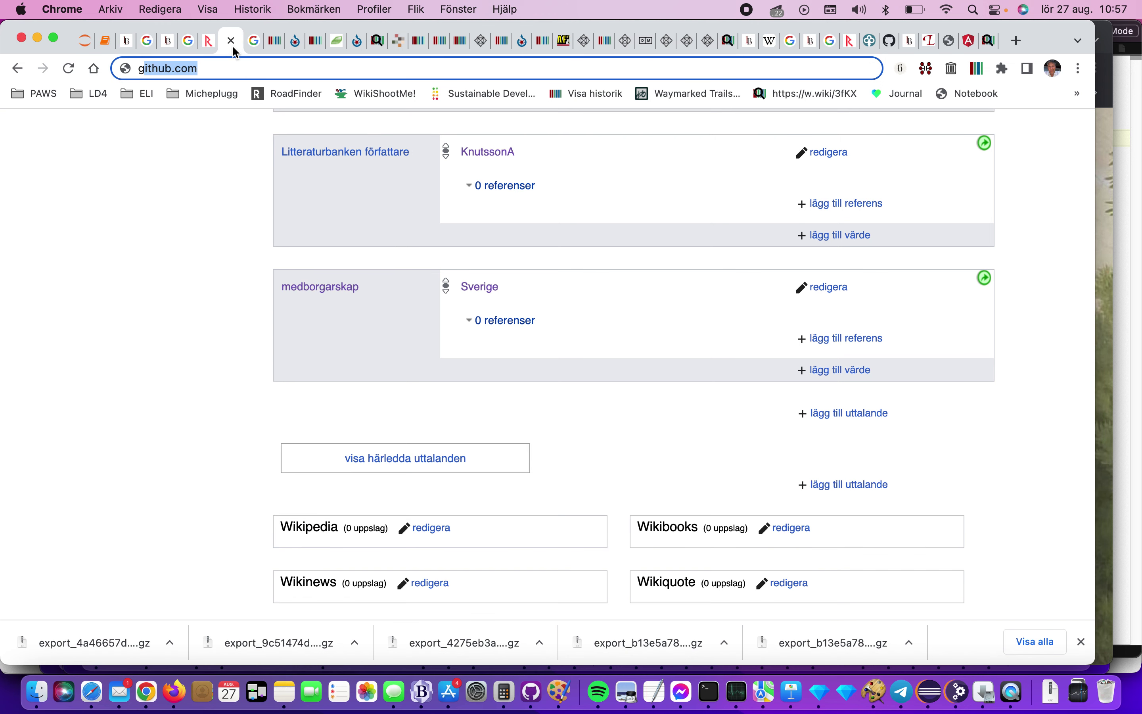
{"action": "left_click", "coordinate": [315, 42]}
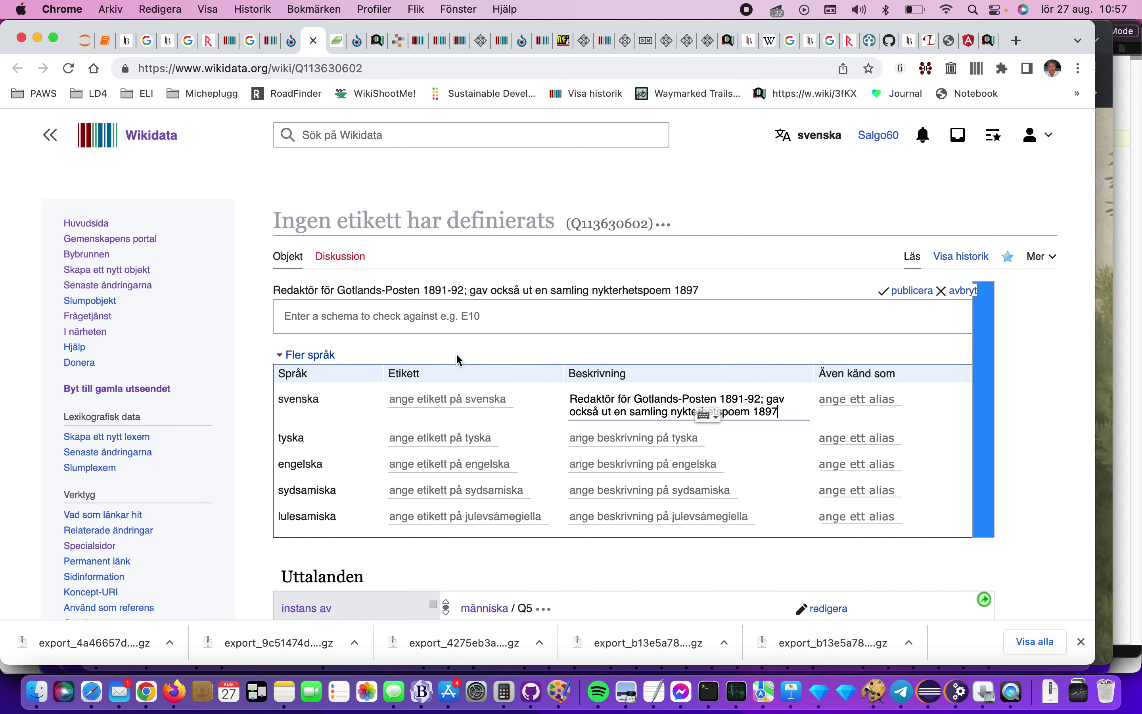
{"action": "left_click", "coordinate": [451, 396]}
{"action": "right_click", "coordinate": [452, 401]}
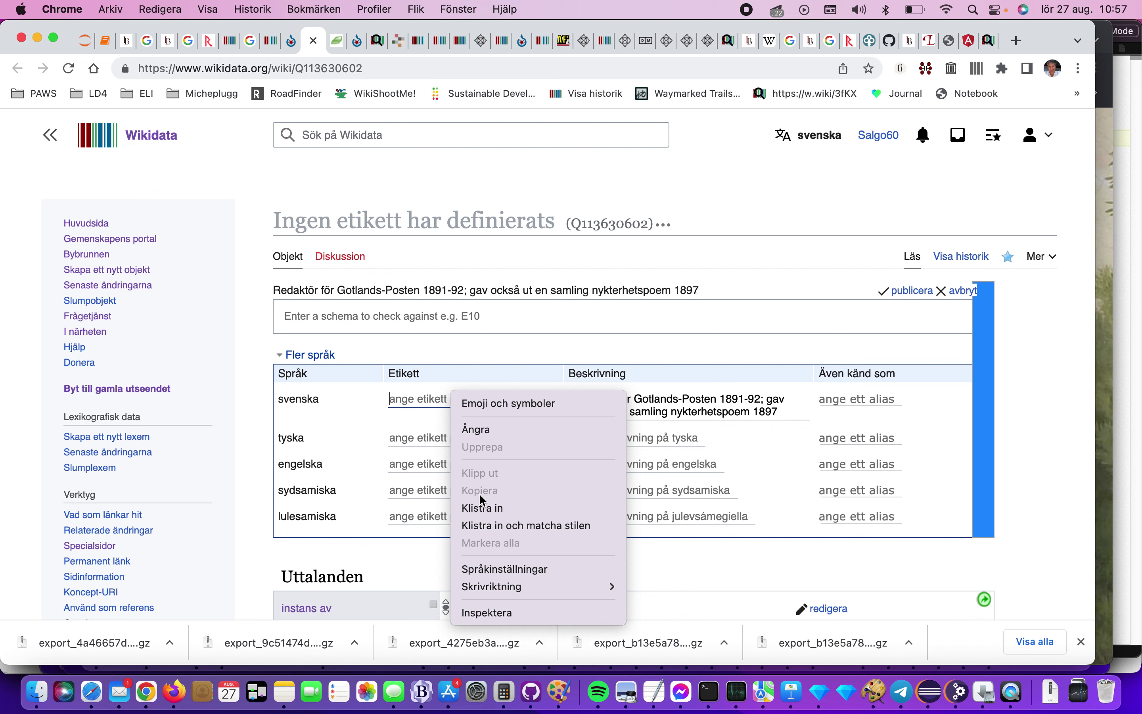
{"action": "left_click", "coordinate": [484, 508]}
{"action": "key", "text": "BackSpace"}
{"action": "key", "text": "BackSpace"}
{"action": "key", "text": "BackSpace"}
{"action": "key", "text": "BackSpace"}
{"action": "key", "text": "BackSpace"}
{"action": "key", "text": "BackSpace"}
{"action": "key", "text": "BackSpace"}
{"action": "key", "text": "BackSpace"}
{"action": "key", "text": "BackSpace"}
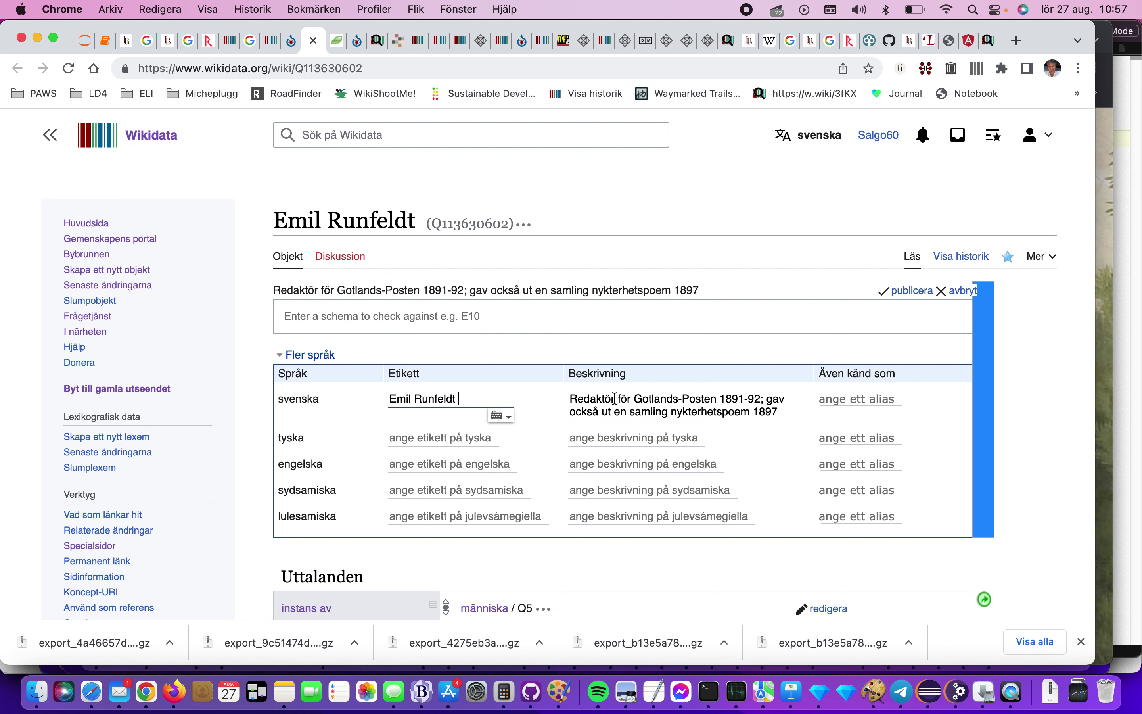
{"action": "left_click", "coordinate": [920, 291]}
Change the item's kön (P21) statement to "man" and publish it
{"action": "scroll", "coordinate": [887, 316], "scroll_direction": "down", "scroll_amount": 5}
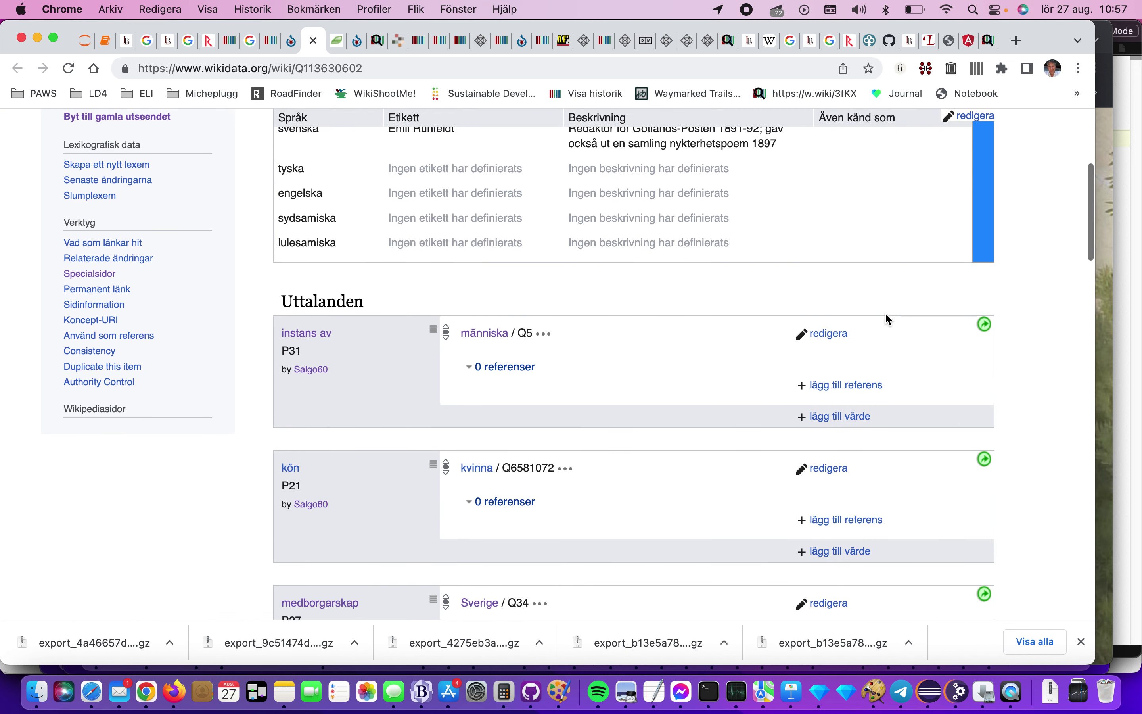
{"action": "left_click", "coordinate": [827, 468]}
{"action": "left_click_drag", "start_coordinate": [579, 473], "coordinate": [409, 472]}
{"action": "type", "text": "man"}
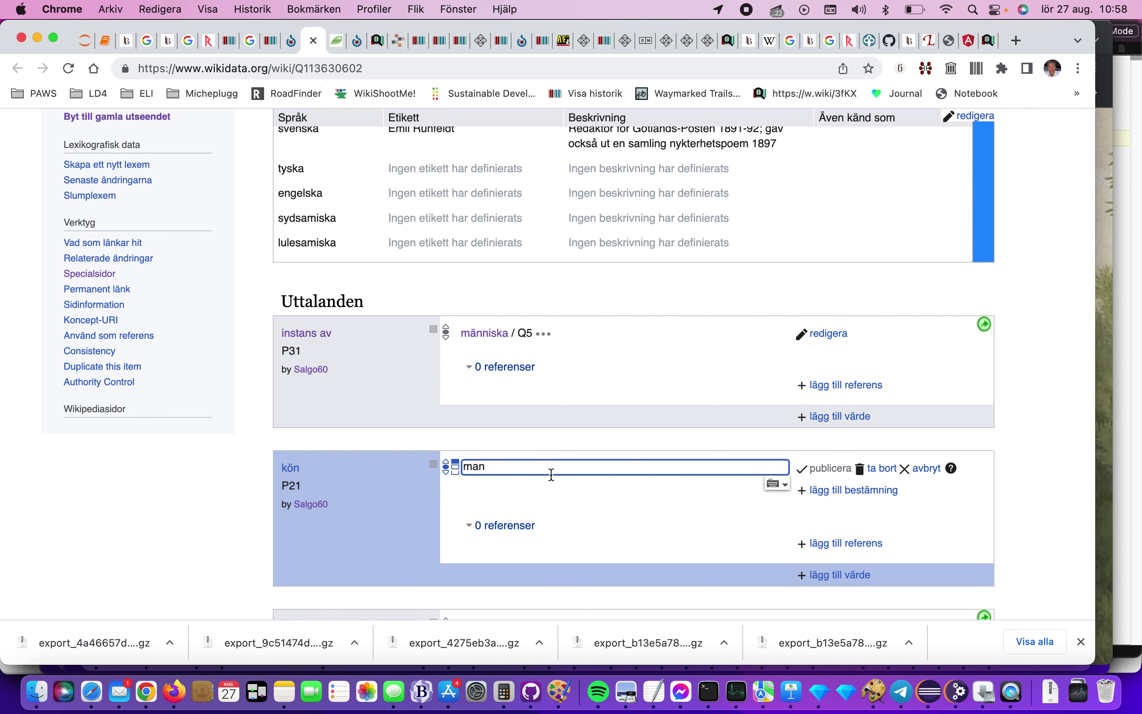
{"action": "left_click", "coordinate": [595, 487]}
{"action": "left_click", "coordinate": [831, 470]}
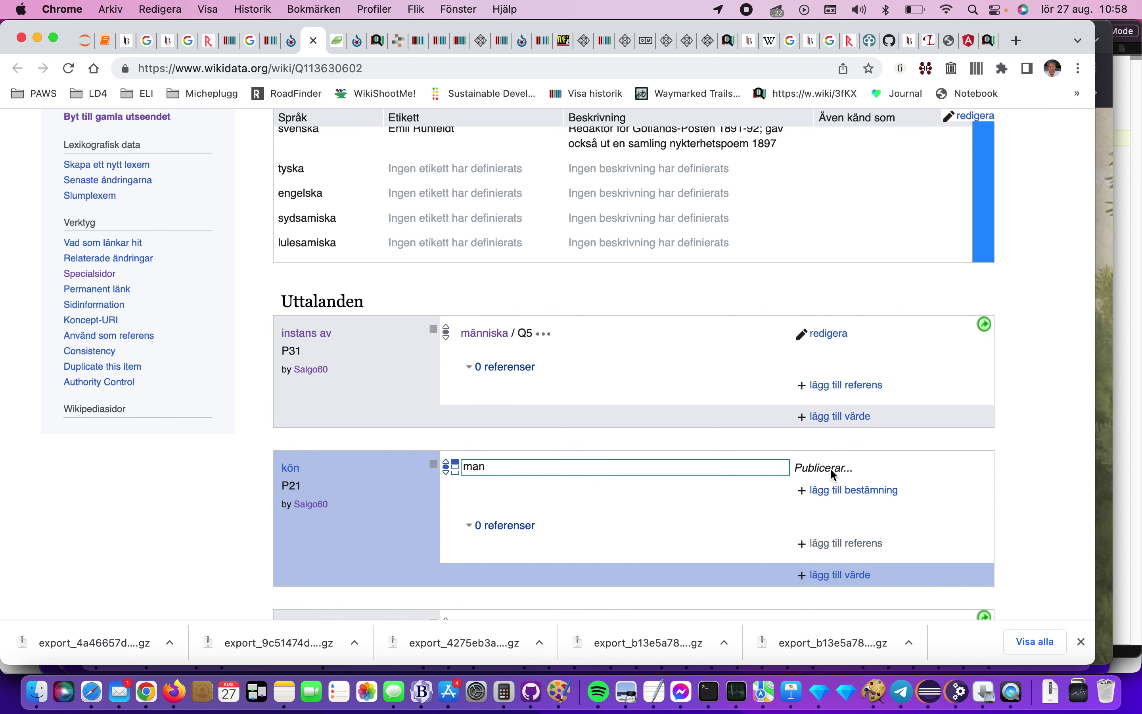
Copy only the author's birth year from the RunfeldtE page on Litteraturbanken
{"action": "scroll", "coordinate": [835, 476], "scroll_direction": "down", "scroll_amount": 5}
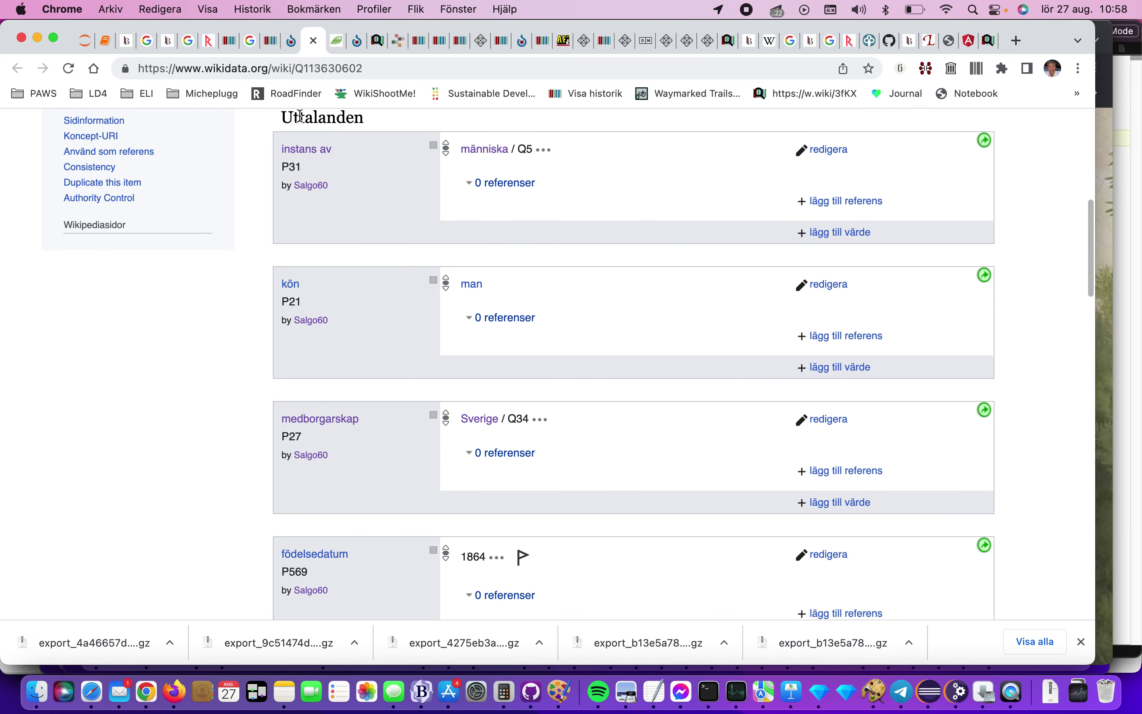
{"action": "left_click", "coordinate": [126, 44]}
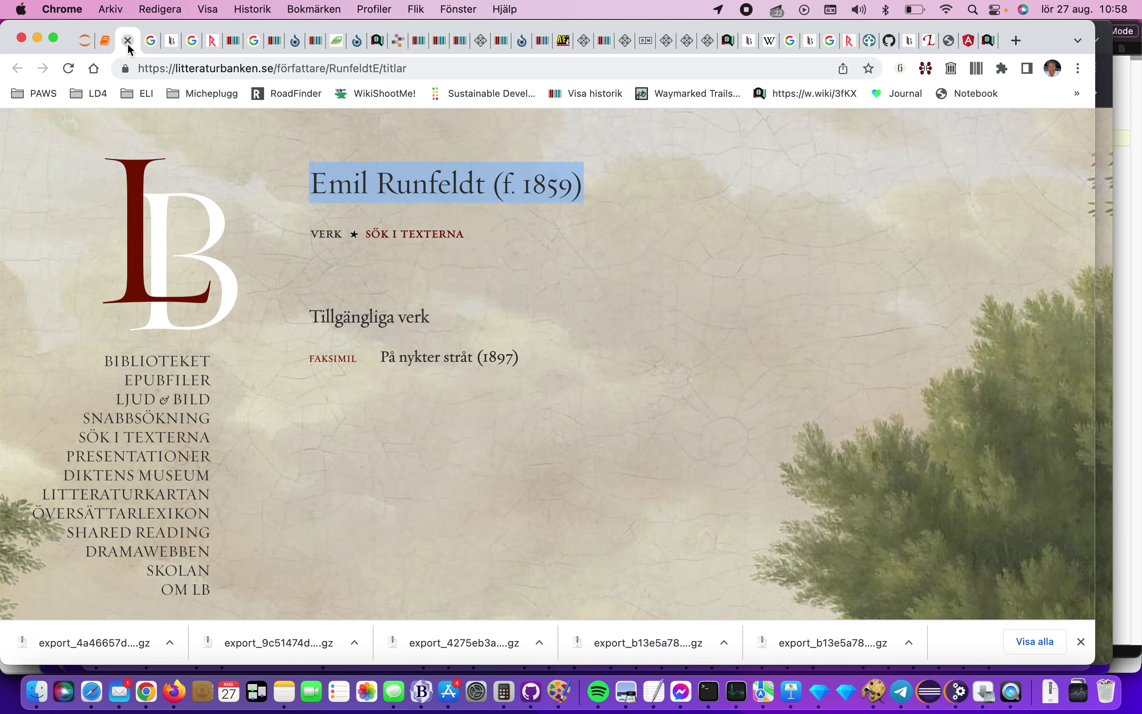
{"action": "double_click", "coordinate": [547, 189]}
{"action": "right_click", "coordinate": [547, 189]}
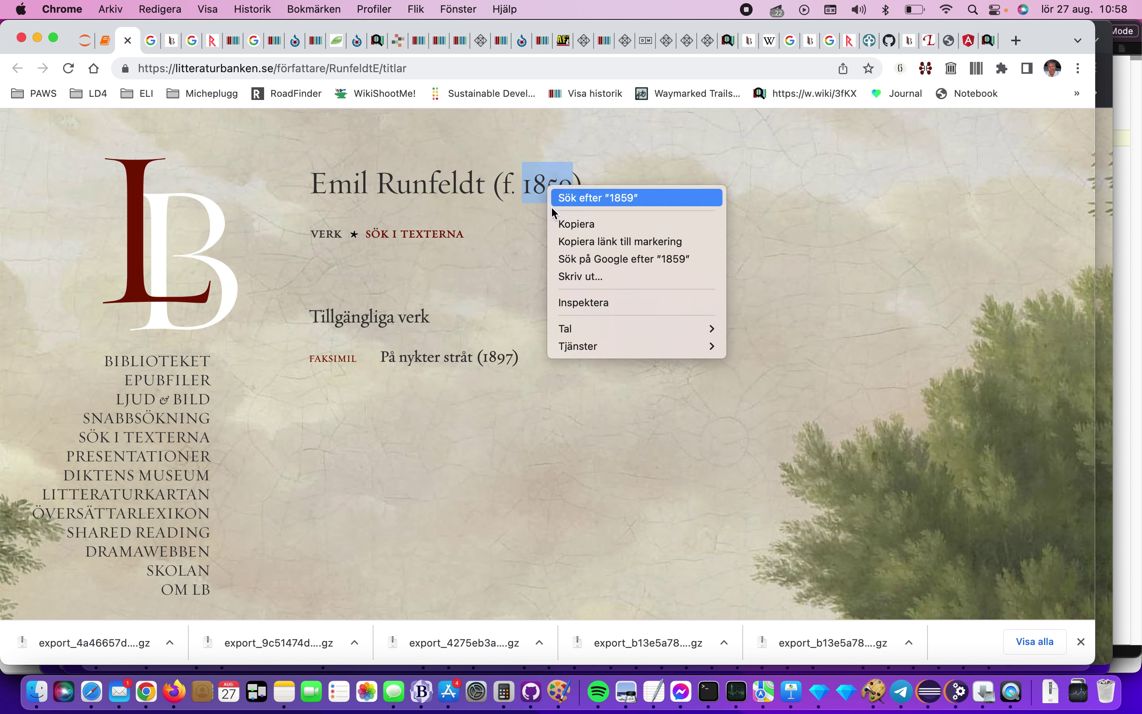
{"action": "left_click", "coordinate": [562, 224]}
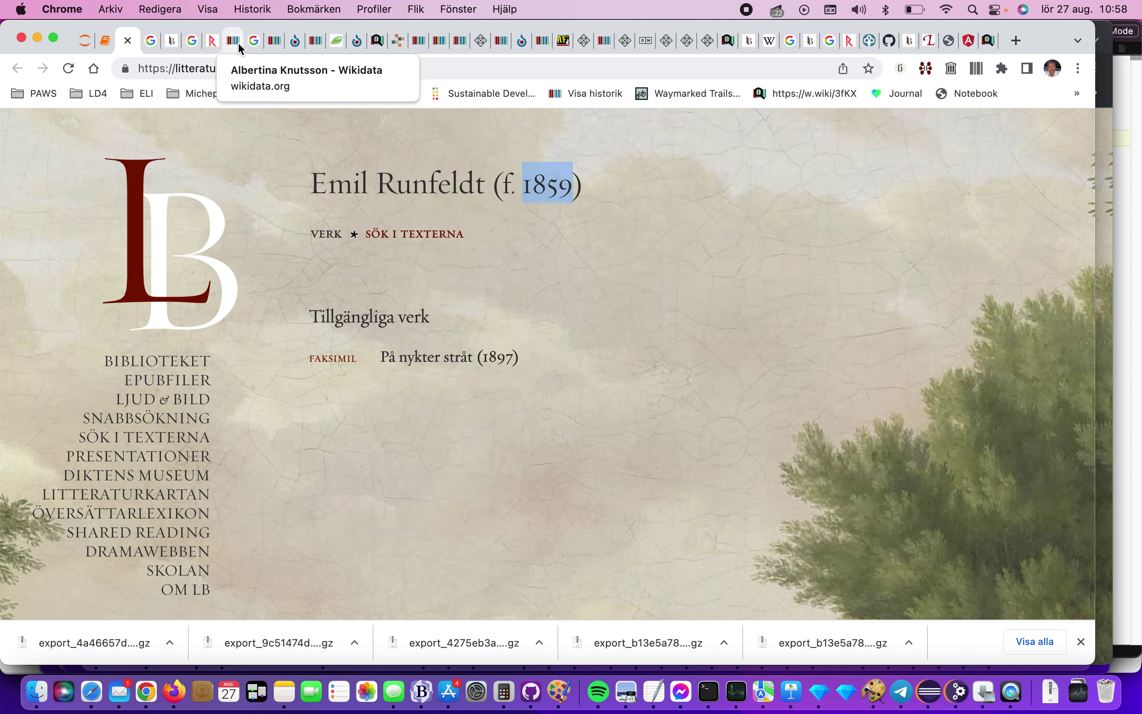
Replace the födelsedatum (P569) value of item Q113630602 with the birth year copied from Litteraturbanken, and publish it
{"action": "left_click", "coordinate": [237, 42]}
{"action": "left_click", "coordinate": [273, 42]}
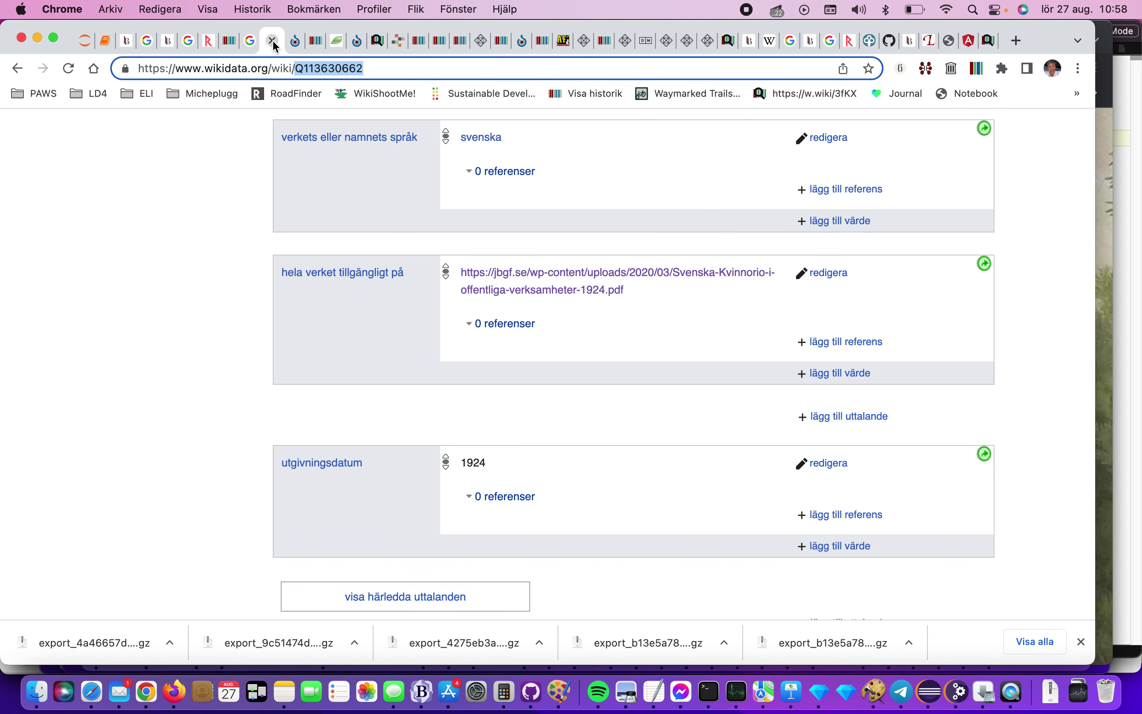
{"action": "left_click", "coordinate": [321, 44]}
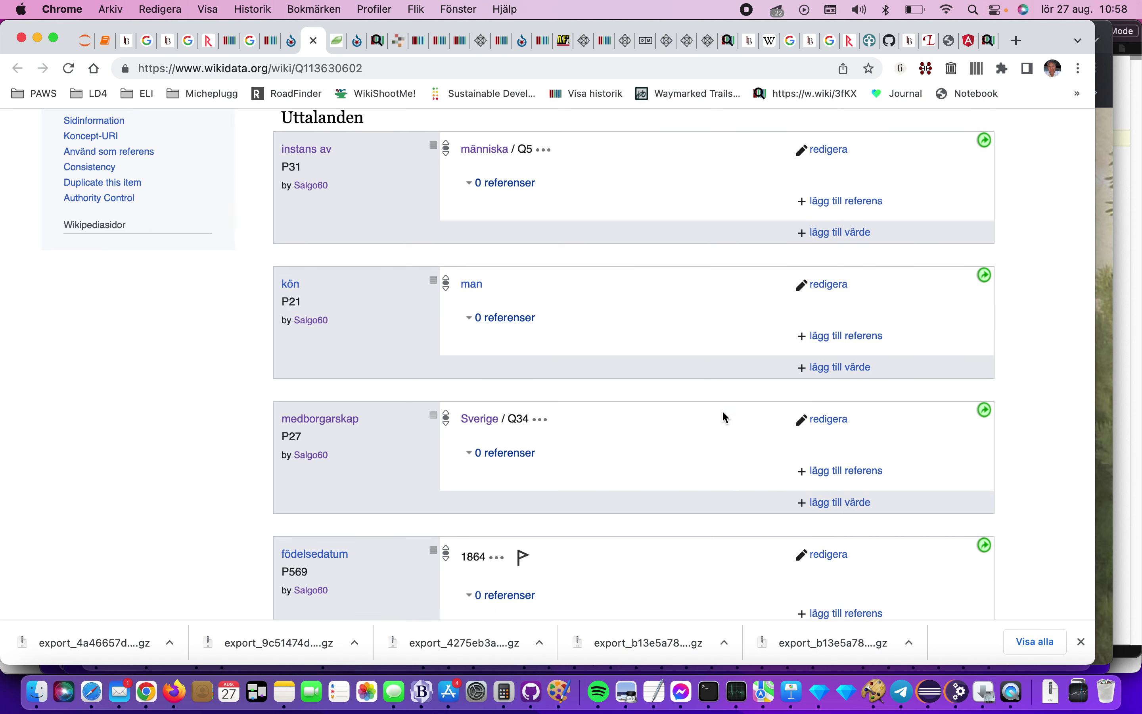
{"action": "left_click", "coordinate": [809, 567]}
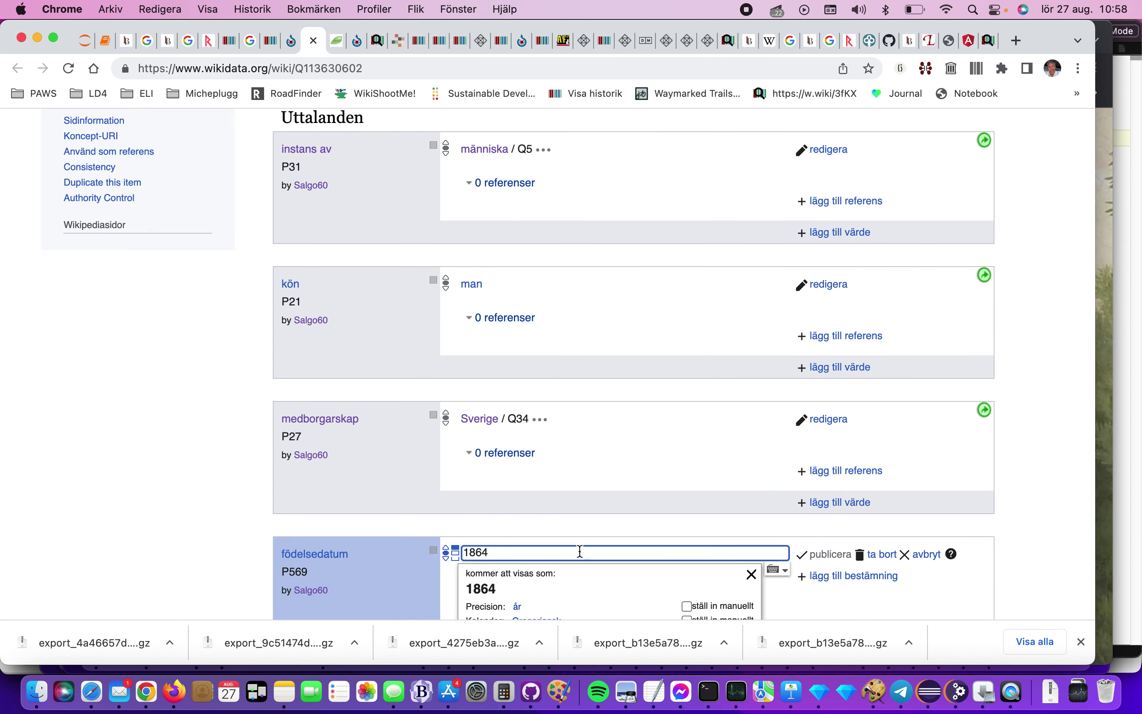
{"action": "left_click_drag", "start_coordinate": [523, 551], "coordinate": [451, 553]}
{"action": "right_click", "coordinate": [492, 545]}
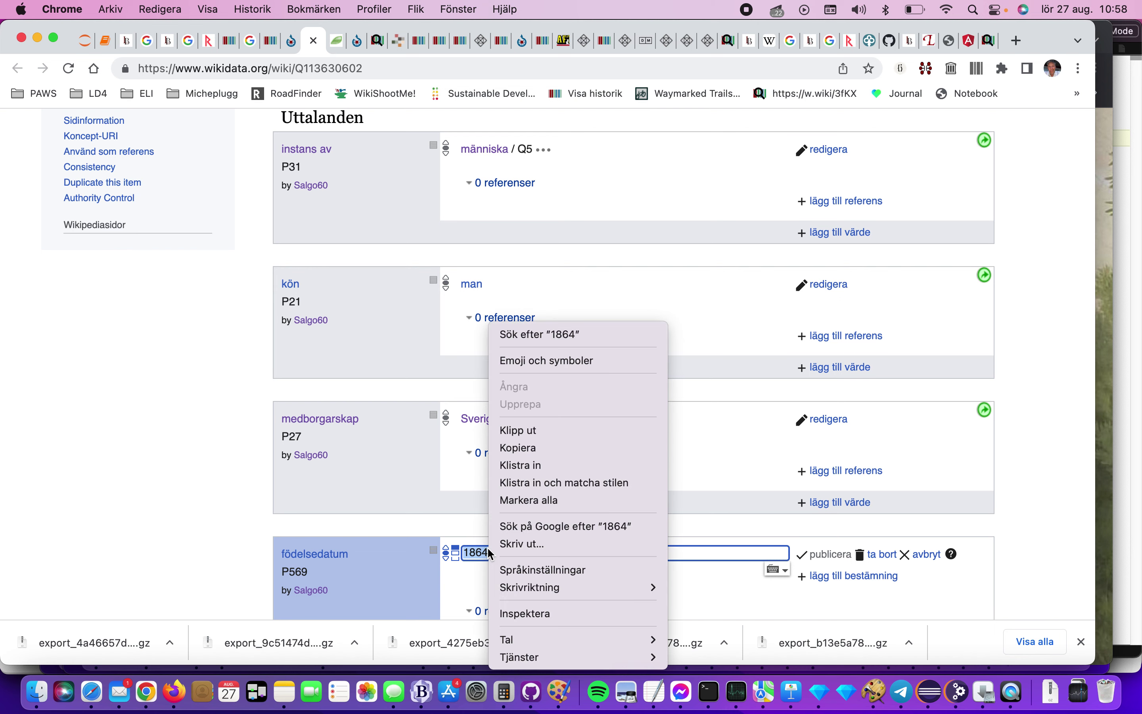
{"action": "left_click", "coordinate": [558, 463]}
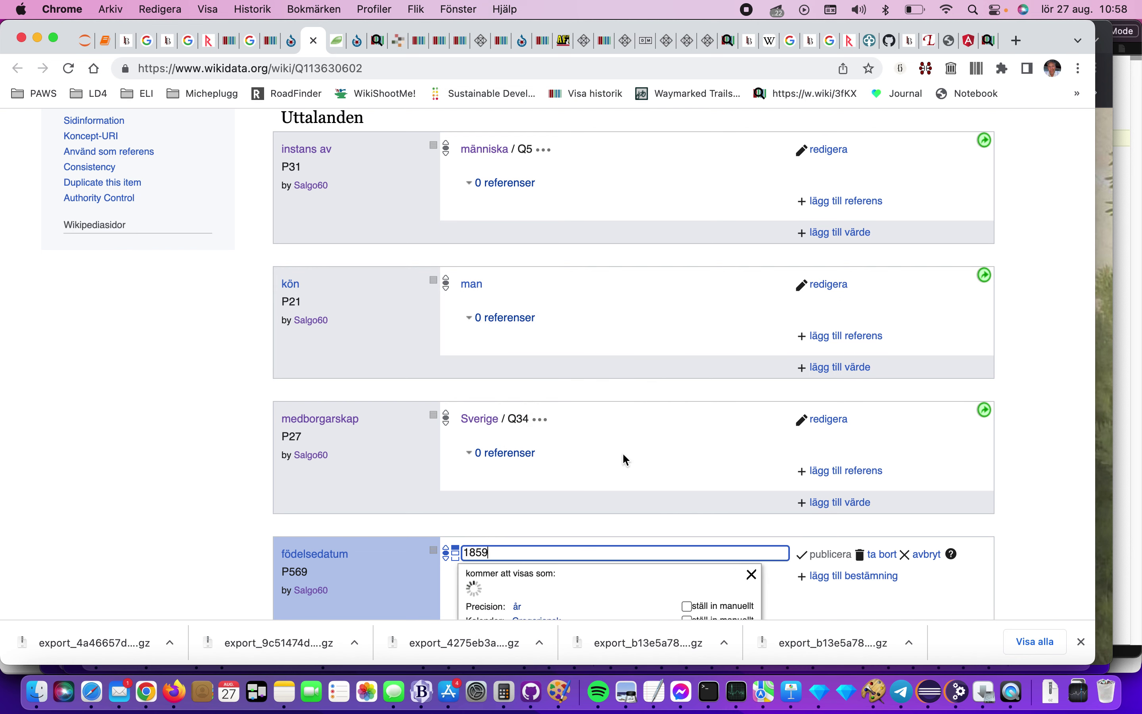
{"action": "left_click", "coordinate": [828, 555]}
Remove the dödsdatum (P570) statement from the item
{"action": "scroll", "coordinate": [832, 557], "scroll_direction": "down", "scroll_amount": 5}
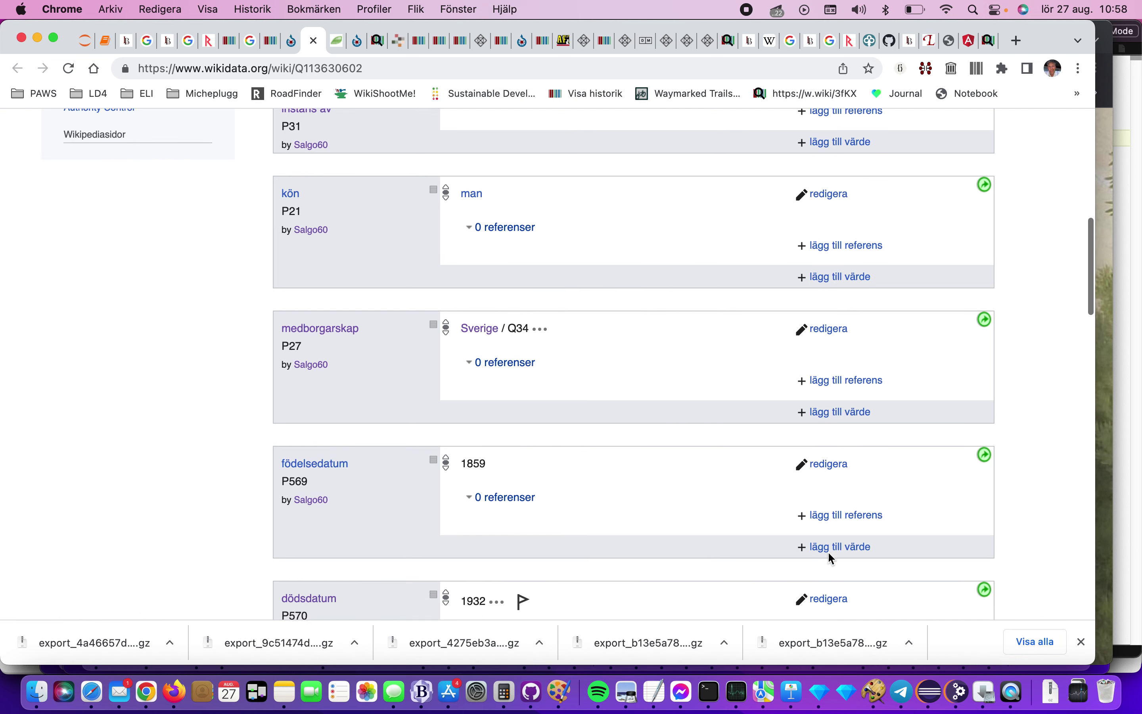
{"action": "left_click", "coordinate": [807, 514]}
{"action": "left_click", "coordinate": [874, 505]}
Open the Litteraturbanken författare (P5101) statement for editing and copy the identifier RunfeldtE from the author's Litteraturbanken page address
{"action": "scroll", "coordinate": [869, 520], "scroll_direction": "down", "scroll_amount": 3}
{"action": "left_click", "coordinate": [855, 522]}
{"action": "scroll", "coordinate": [855, 522], "scroll_direction": "down", "scroll_amount": 1}
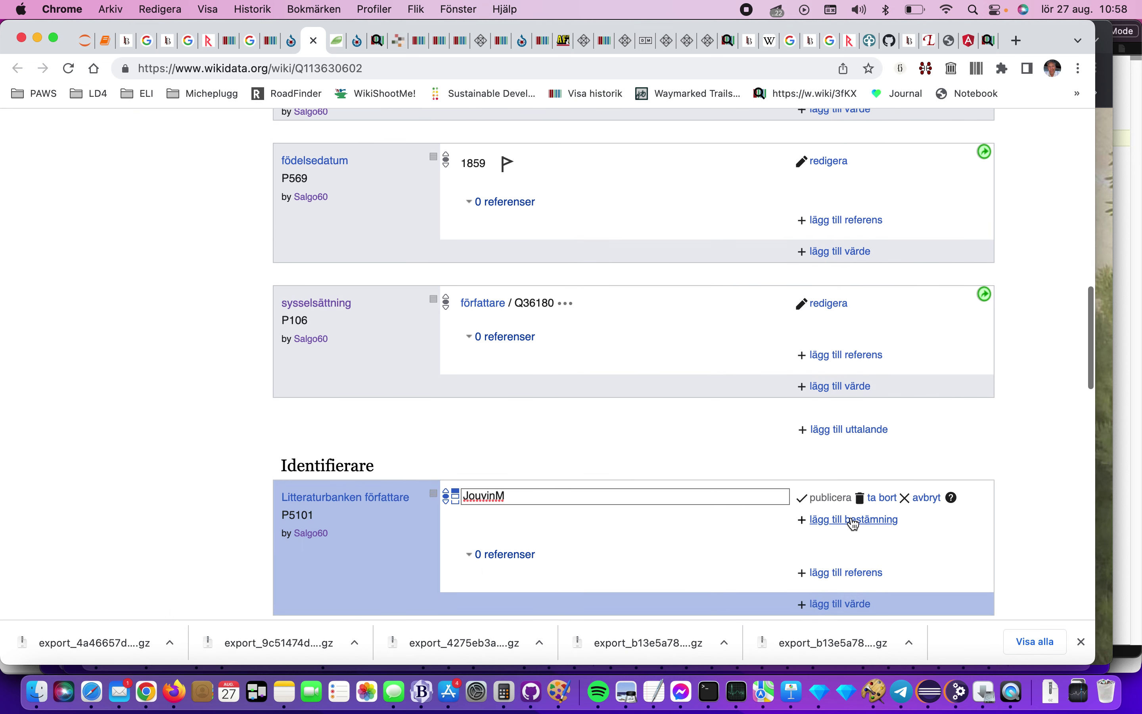
{"action": "left_click", "coordinate": [127, 40]}
{"action": "double_click", "coordinate": [346, 68]}
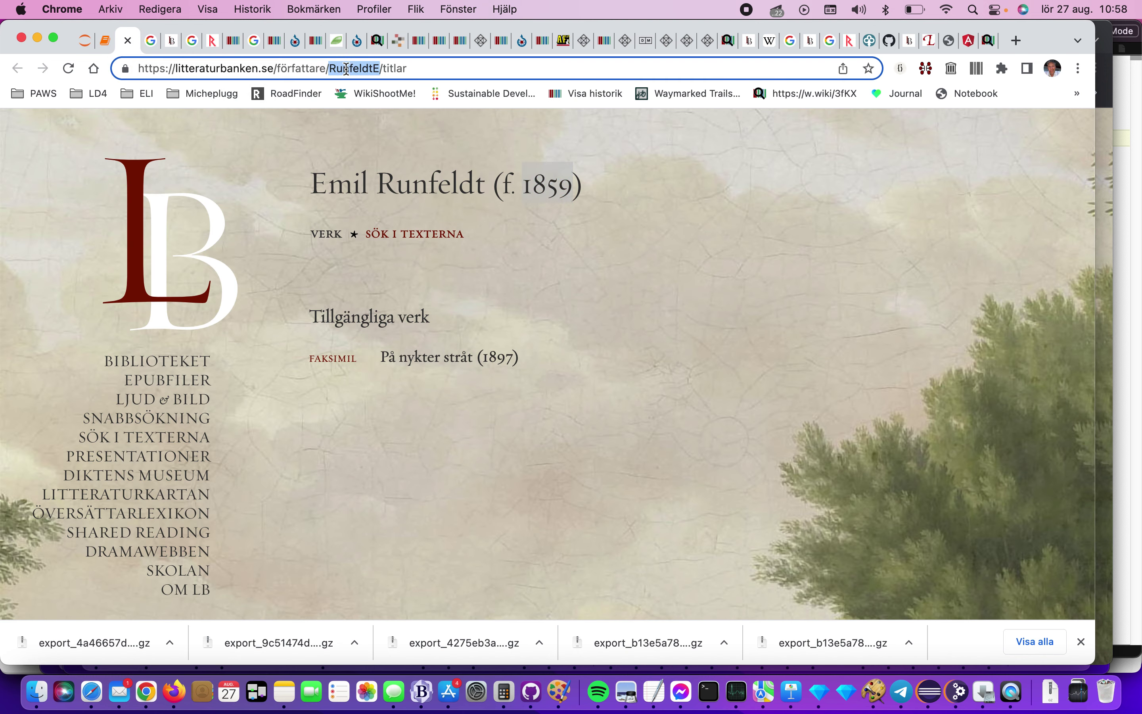
{"action": "right_click", "coordinate": [347, 68]}
{"action": "left_click", "coordinate": [384, 200]}
Set the item's Litteraturbanken författare (P5101) value to RunfeldtE and publish it
{"action": "left_click", "coordinate": [234, 42]}
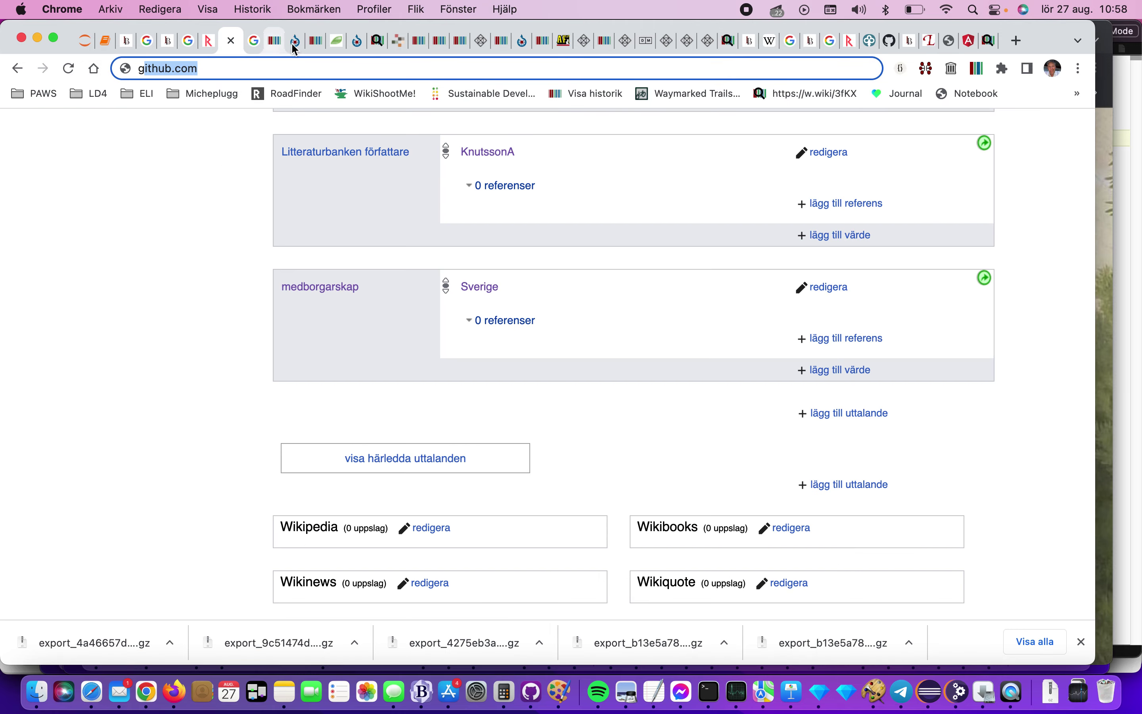
{"action": "left_click", "coordinate": [314, 47]}
{"action": "left_click", "coordinate": [520, 495]}
{"action": "left_click_drag", "start_coordinate": [519, 495], "coordinate": [455, 494]}
{"action": "right_click", "coordinate": [457, 495]}
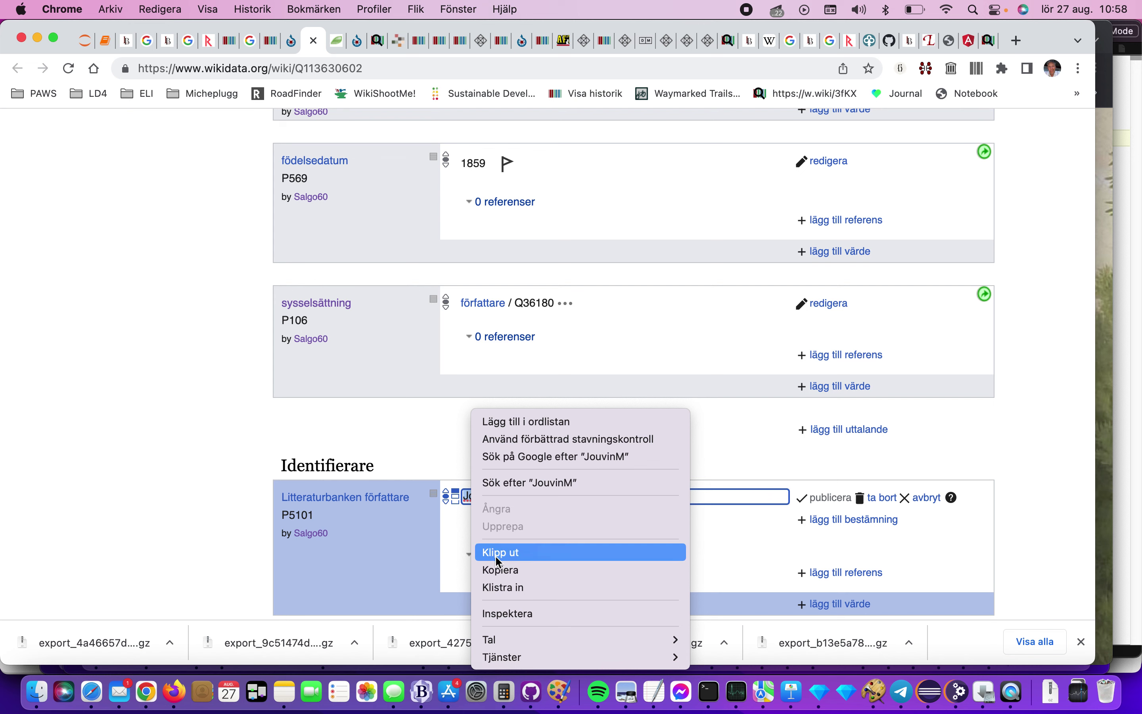
{"action": "left_click", "coordinate": [506, 587]}
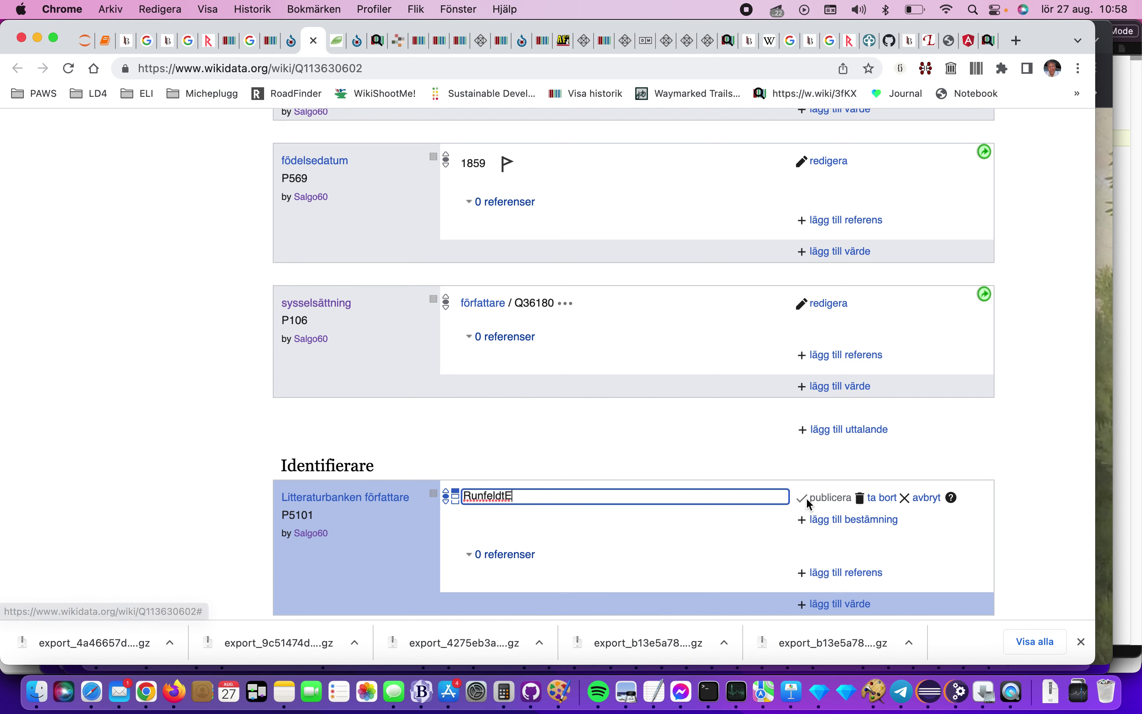
{"action": "left_click", "coordinate": [829, 500]}
Reload item Q113630602 and check it with the Consistency and Authority Control tools
{"action": "scroll", "coordinate": [830, 504], "scroll_direction": "down", "scroll_amount": 5}
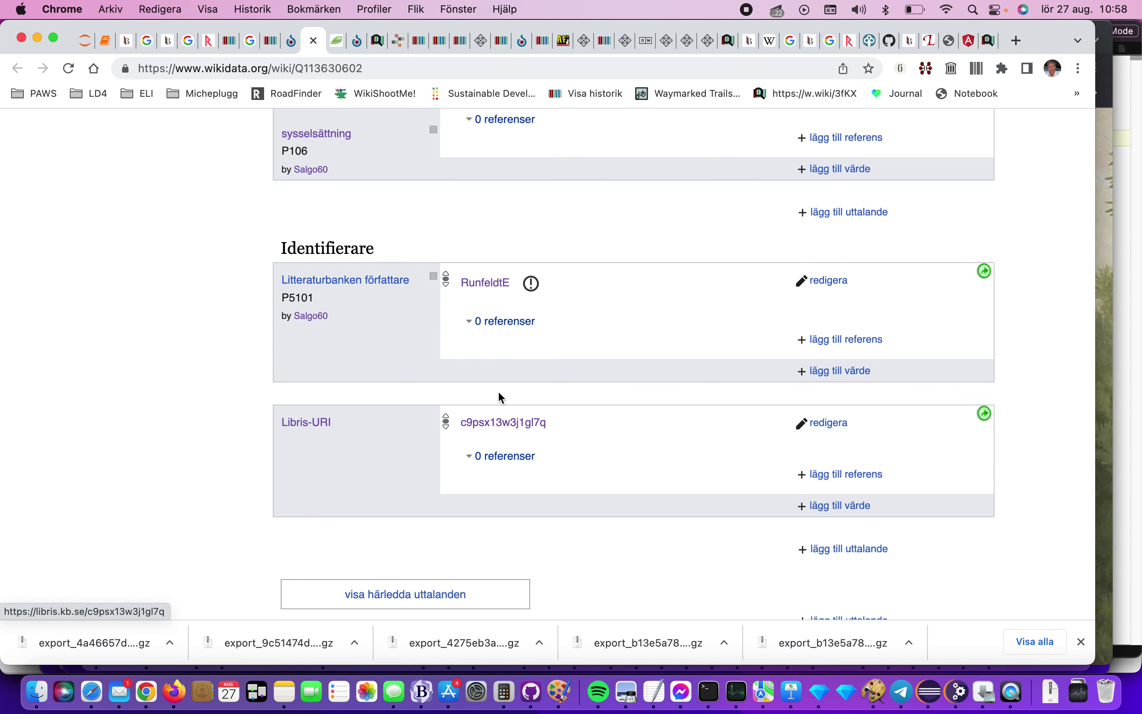
{"action": "scroll", "coordinate": [476, 297], "scroll_direction": "up", "scroll_amount": 15}
{"action": "left_click", "coordinate": [282, 66]}
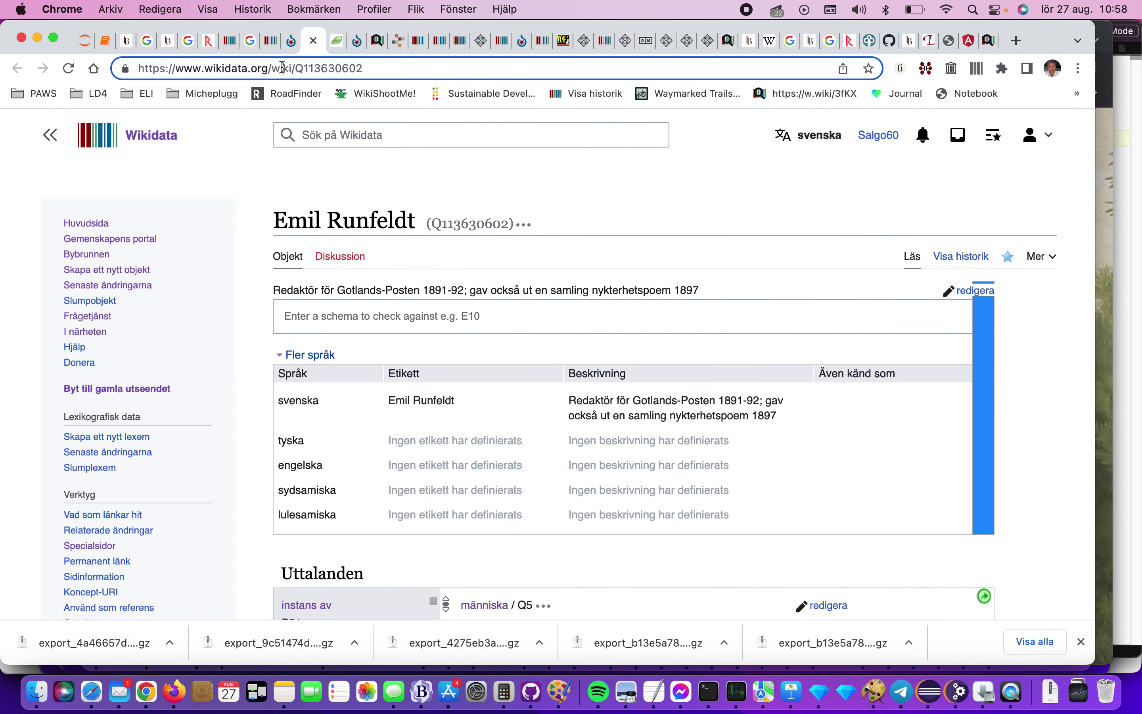
{"action": "key", "text": "Return"}
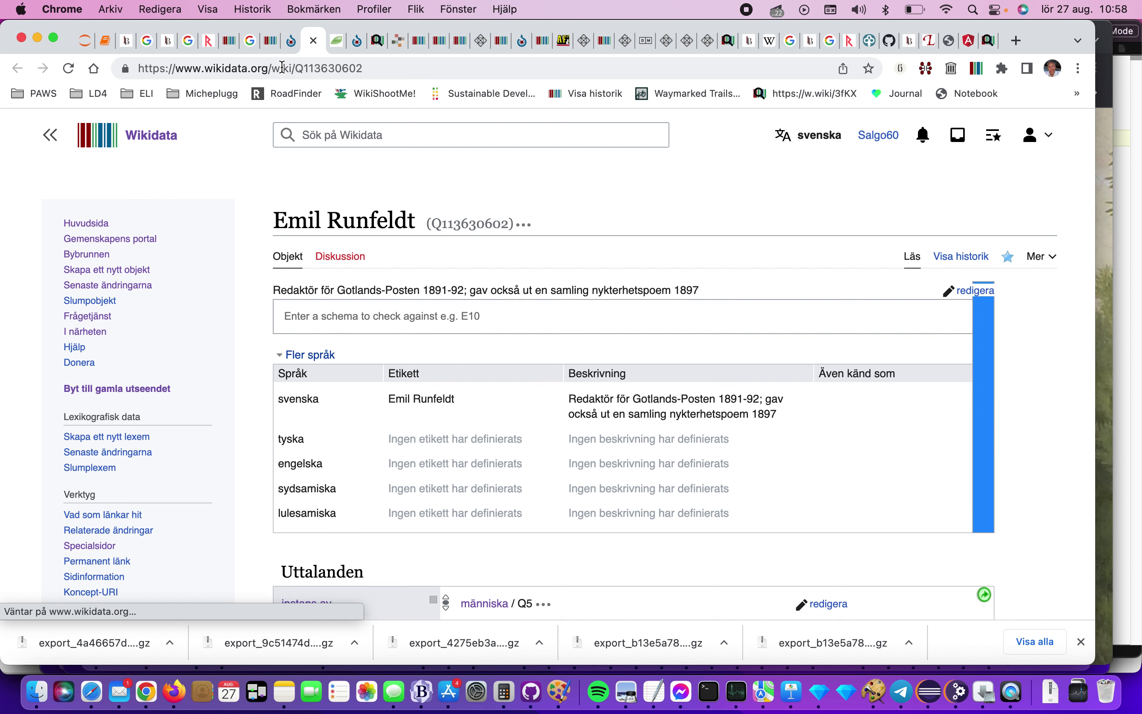
{"action": "scroll", "coordinate": [271, 196], "scroll_direction": "down", "scroll_amount": 7}
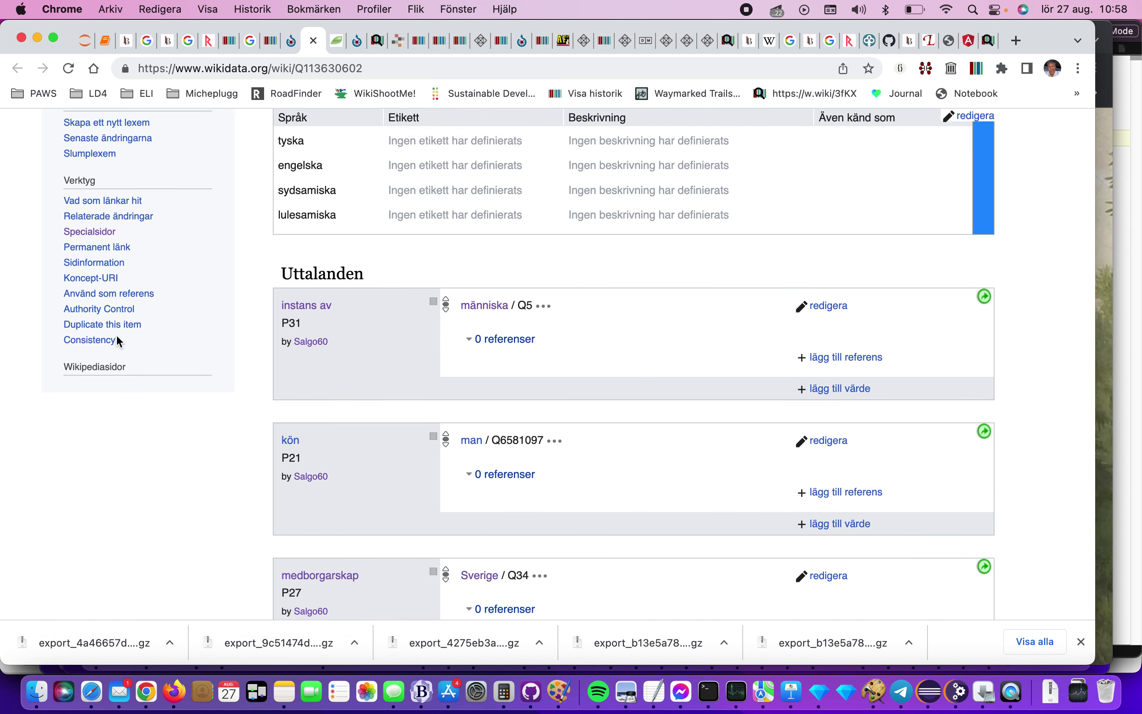
{"action": "left_click", "coordinate": [101, 342]}
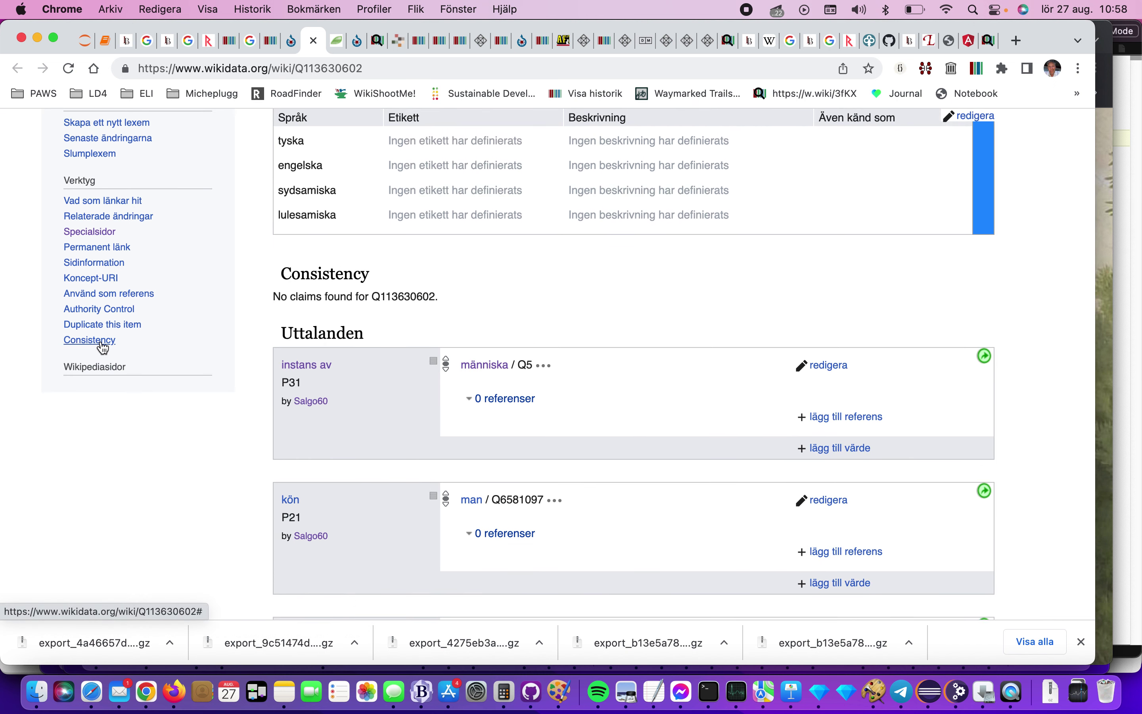
{"action": "left_click", "coordinate": [117, 312]}
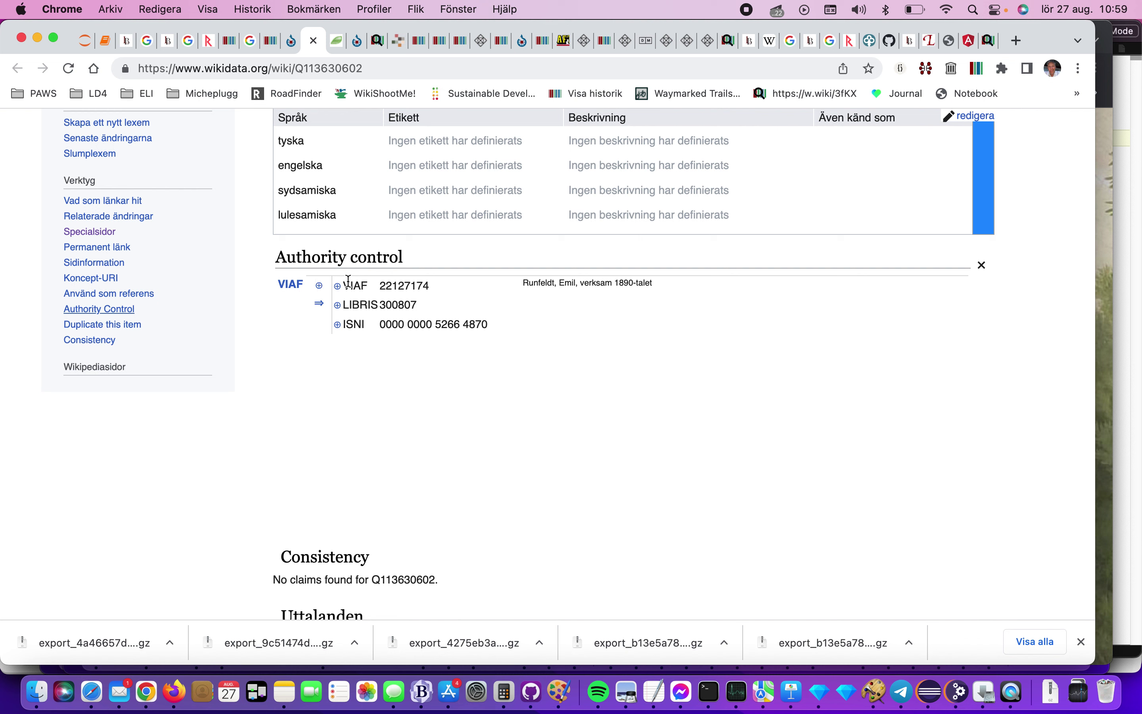
Copy the VIAF number 22127174, try to add all the listed authority identifiers to the item at once, and reload the page
{"action": "double_click", "coordinate": [407, 287]}
{"action": "right_click", "coordinate": [406, 289]}
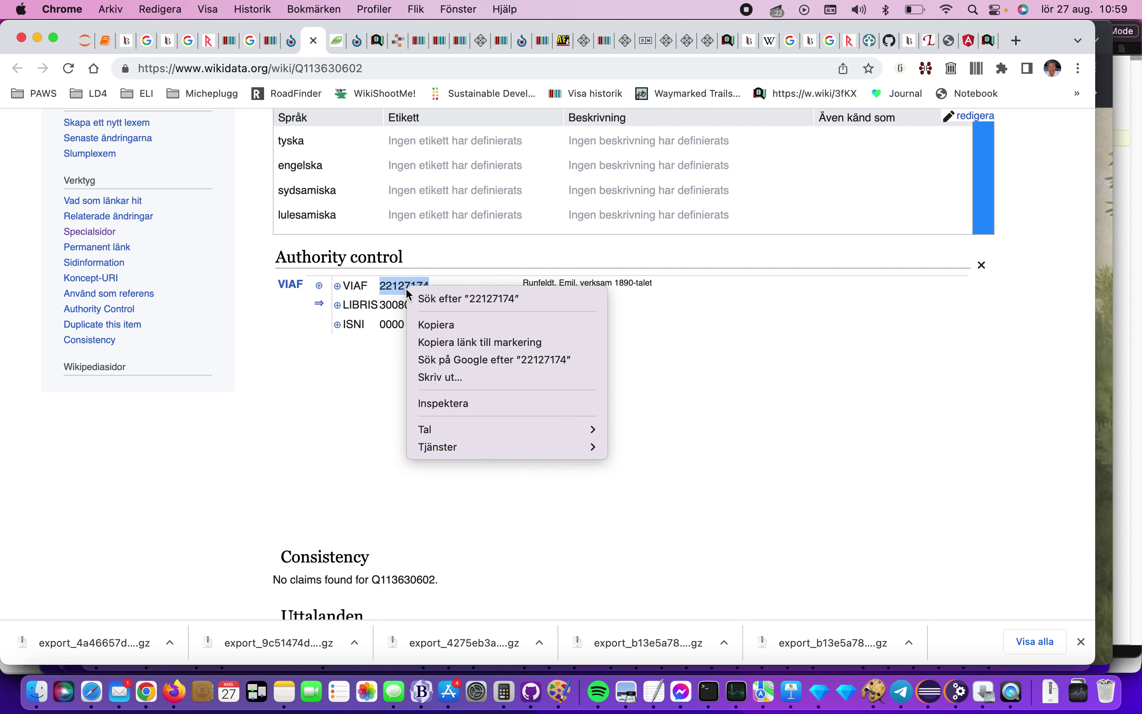
{"action": "left_click", "coordinate": [429, 325]}
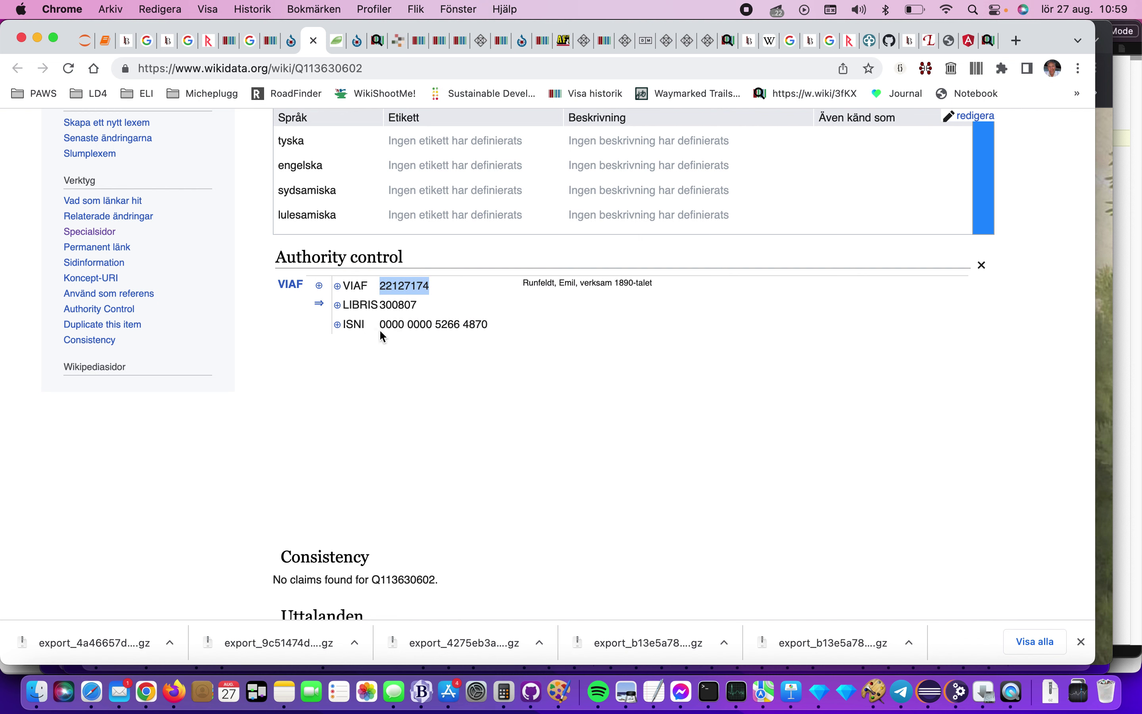
{"action": "left_click", "coordinate": [320, 289]}
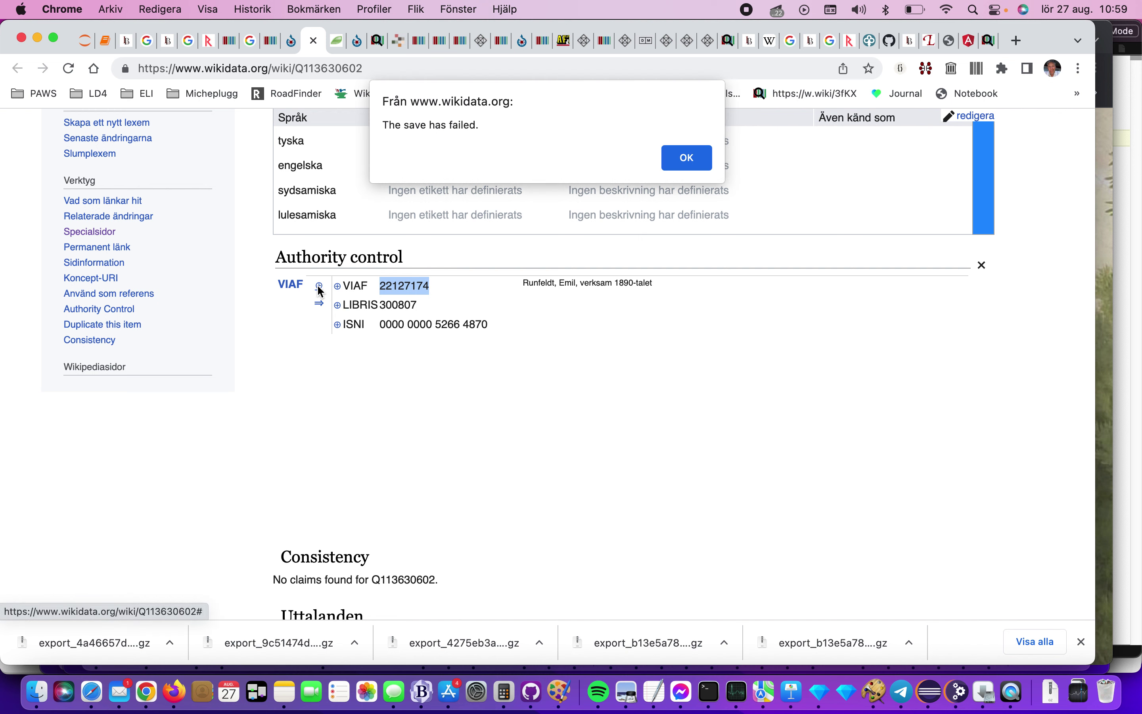
{"action": "left_click", "coordinate": [687, 159]}
{"action": "left_click", "coordinate": [523, 70]}
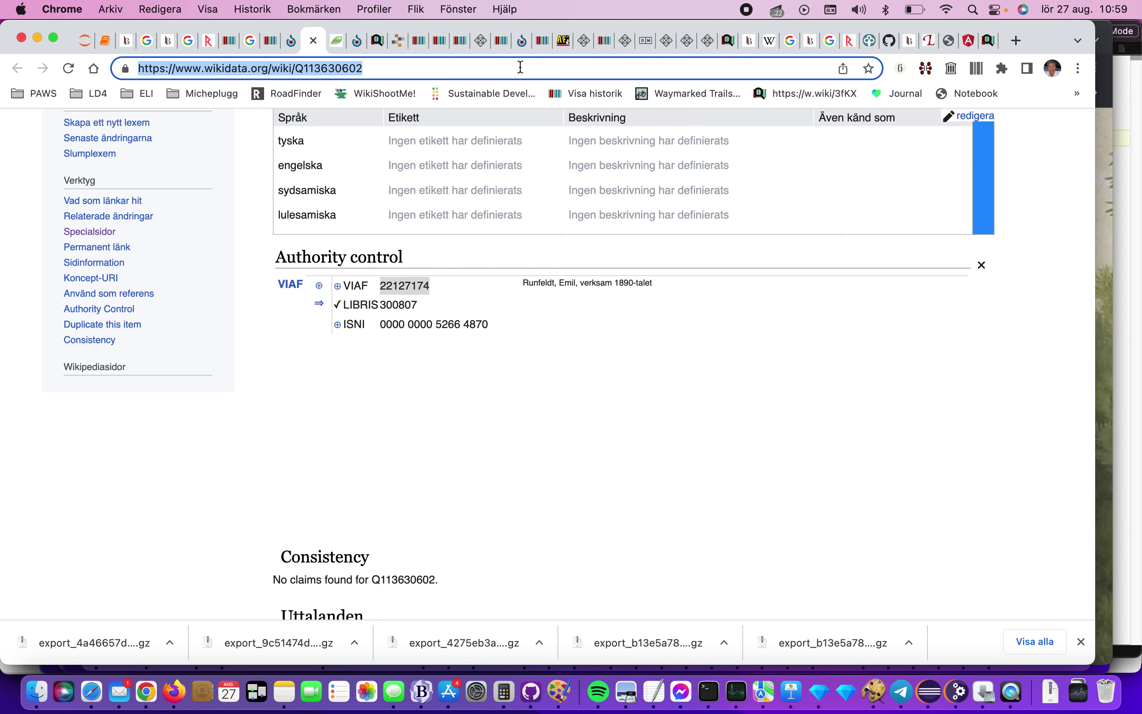
{"action": "key", "text": "Return"}
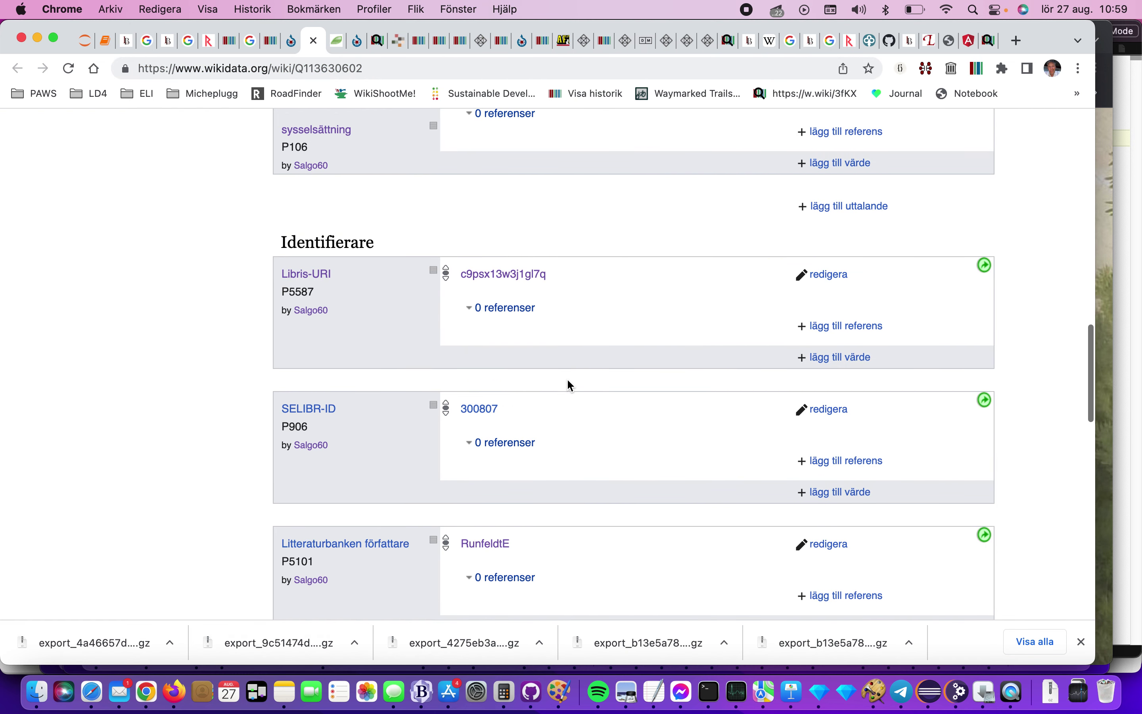
Add a VIAF-ID statement with the value 22127174 to the item's identifiers and publish it
{"action": "scroll", "coordinate": [567, 379], "scroll_direction": "down", "scroll_amount": 5}
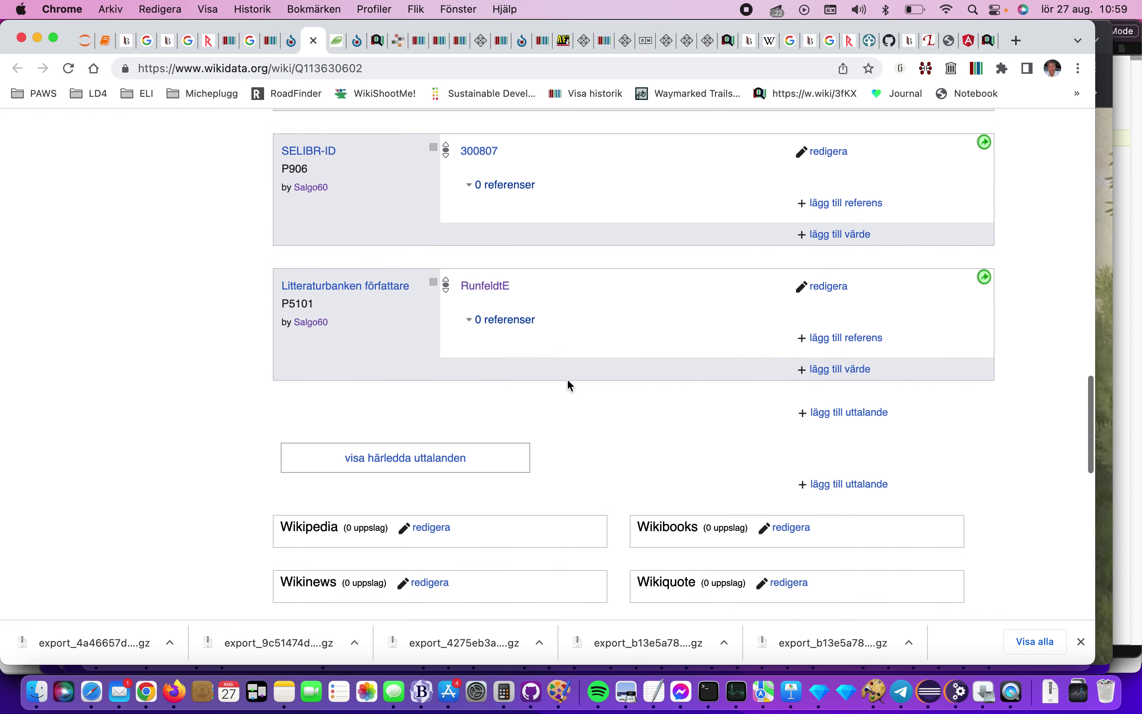
{"action": "left_click", "coordinate": [833, 351]}
{"action": "type", "text": "VIAF"}
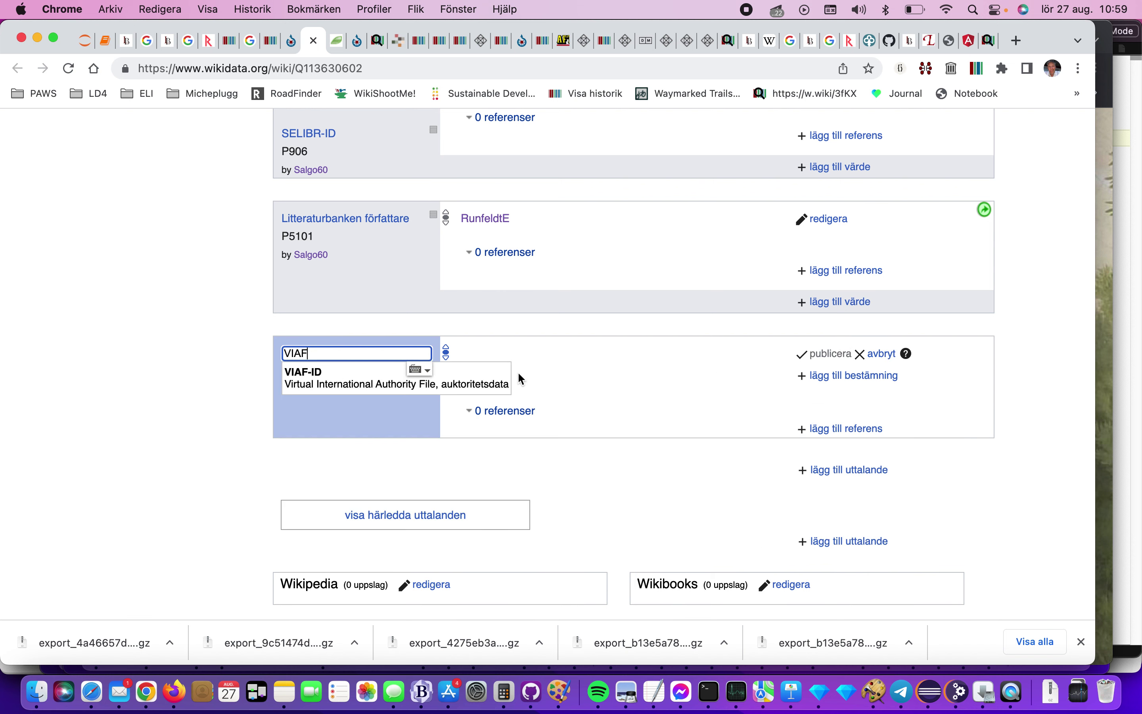
{"action": "left_click", "coordinate": [472, 380]}
{"action": "right_click", "coordinate": [479, 356]}
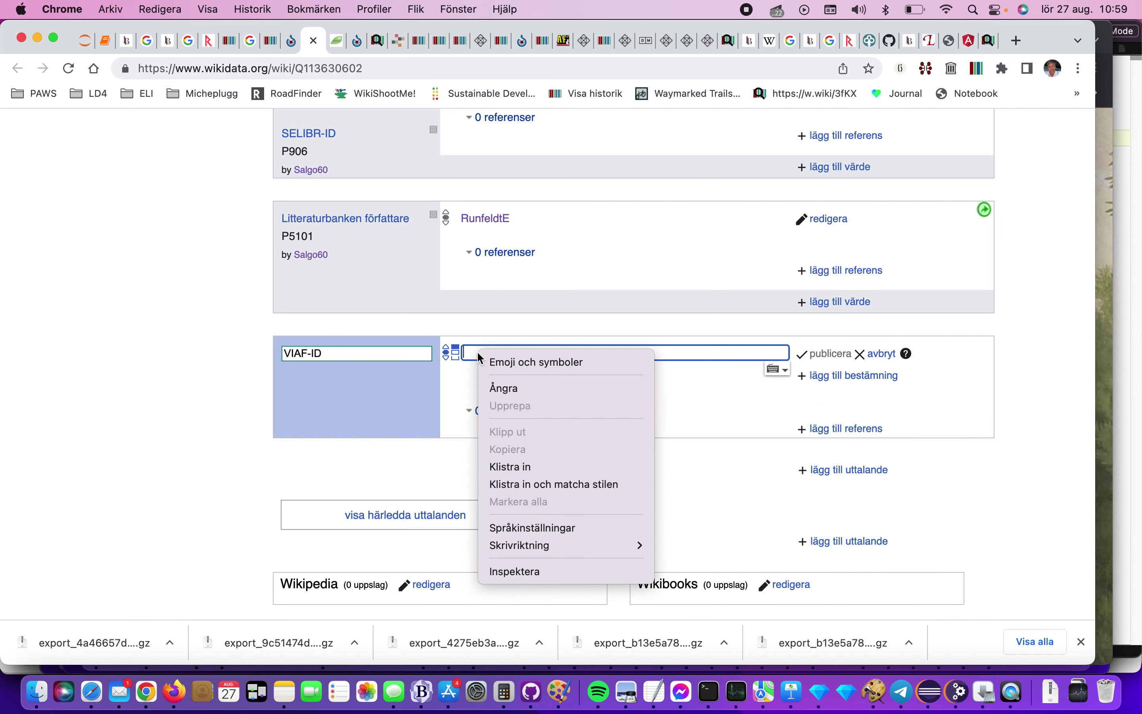
{"action": "left_click", "coordinate": [526, 467]}
{"action": "left_click", "coordinate": [824, 358]}
{"action": "left_click", "coordinate": [345, 67]}
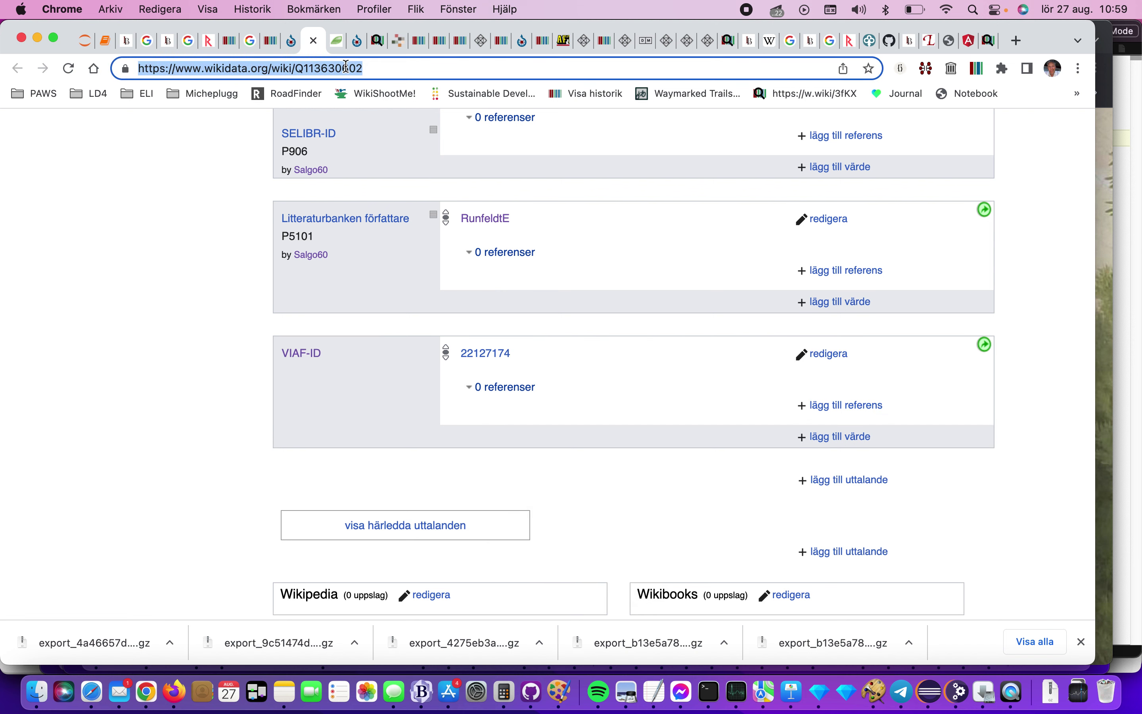
{"action": "key", "text": "Return"}
{"action": "scroll", "coordinate": [318, 310], "scroll_direction": "up", "scroll_amount": 15}
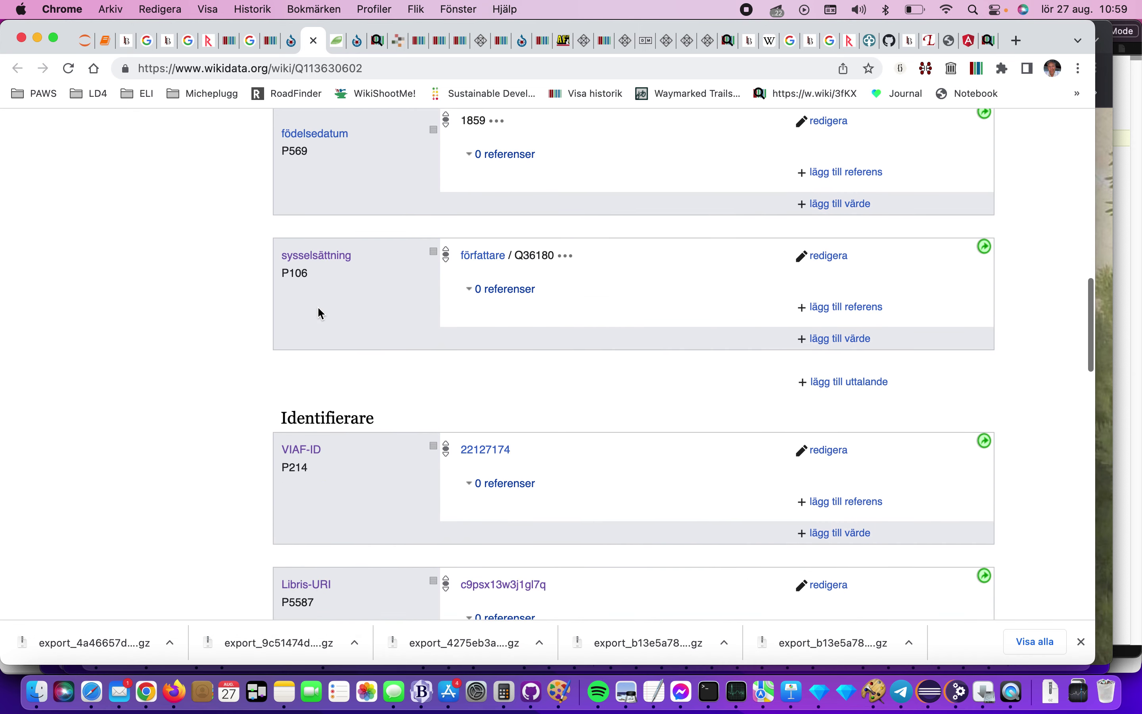
{"action": "scroll", "coordinate": [318, 309], "scroll_direction": "down", "scroll_amount": 2}
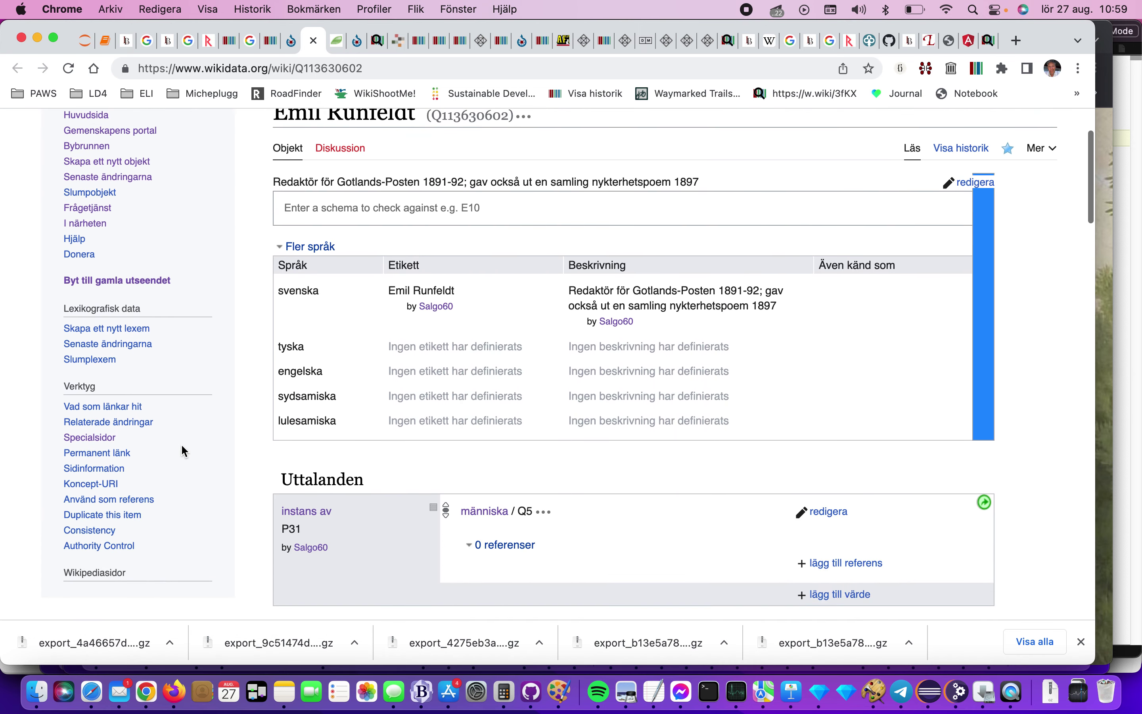
{"action": "left_click", "coordinate": [113, 550]}
{"action": "scroll", "coordinate": [394, 414], "scroll_direction": "down", "scroll_amount": 3}
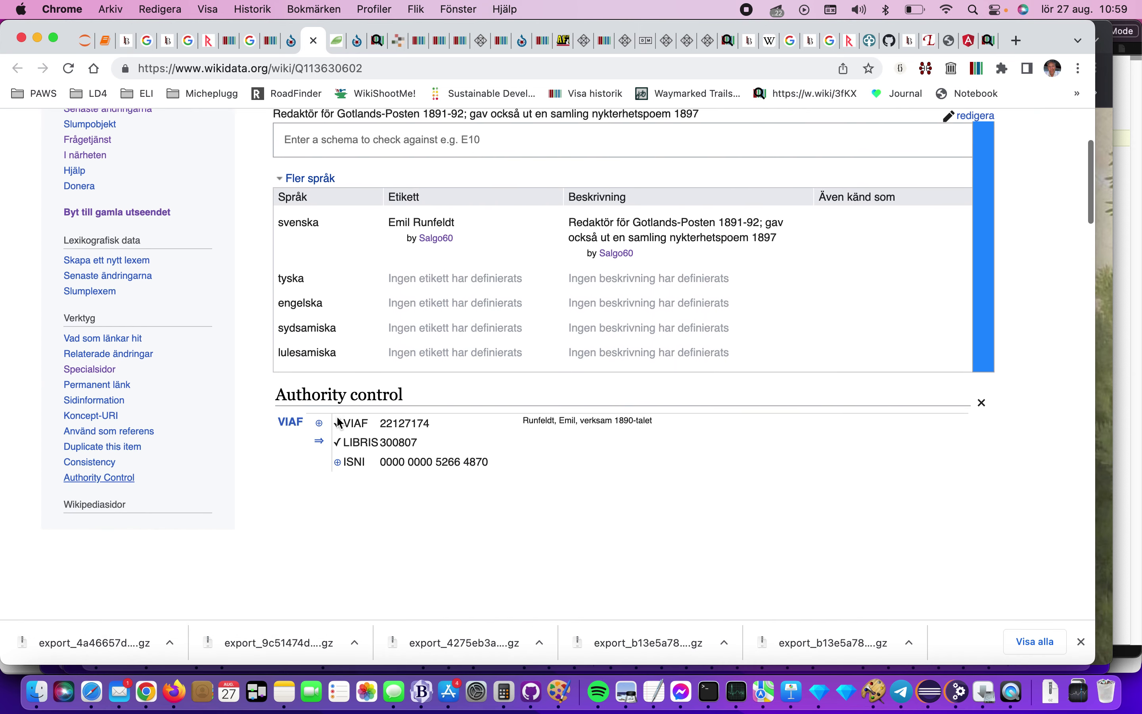
{"action": "double_click", "coordinate": [397, 437]}
{"action": "left_click_drag", "start_coordinate": [396, 437], "coordinate": [478, 441]}
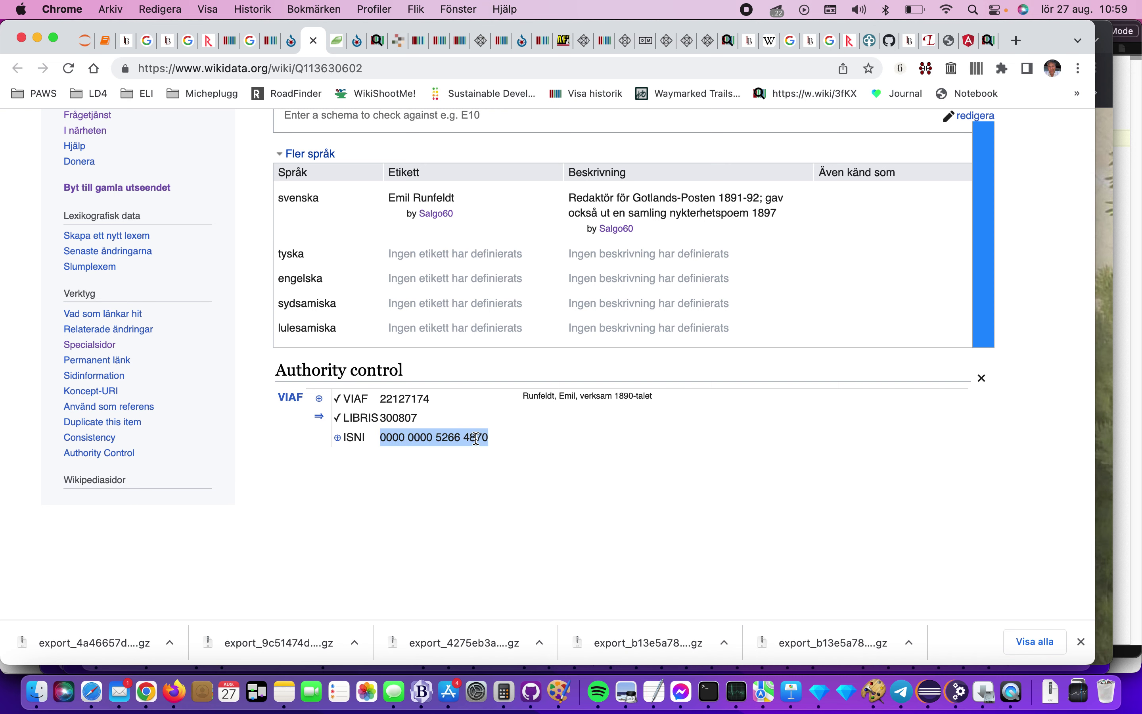
{"action": "right_click", "coordinate": [477, 441]}
{"action": "left_click", "coordinate": [486, 472]}
{"action": "scroll", "coordinate": [451, 486], "scroll_direction": "down", "scroll_amount": 15}
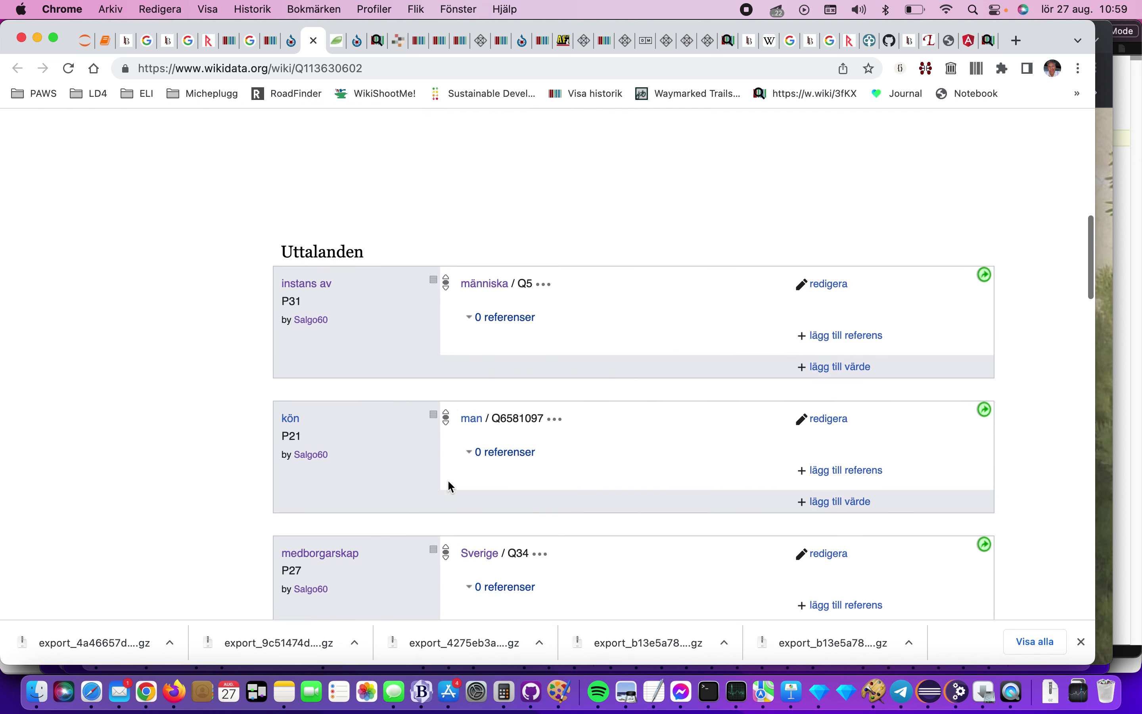
{"action": "scroll", "coordinate": [451, 486], "scroll_direction": "down", "scroll_amount": 10}
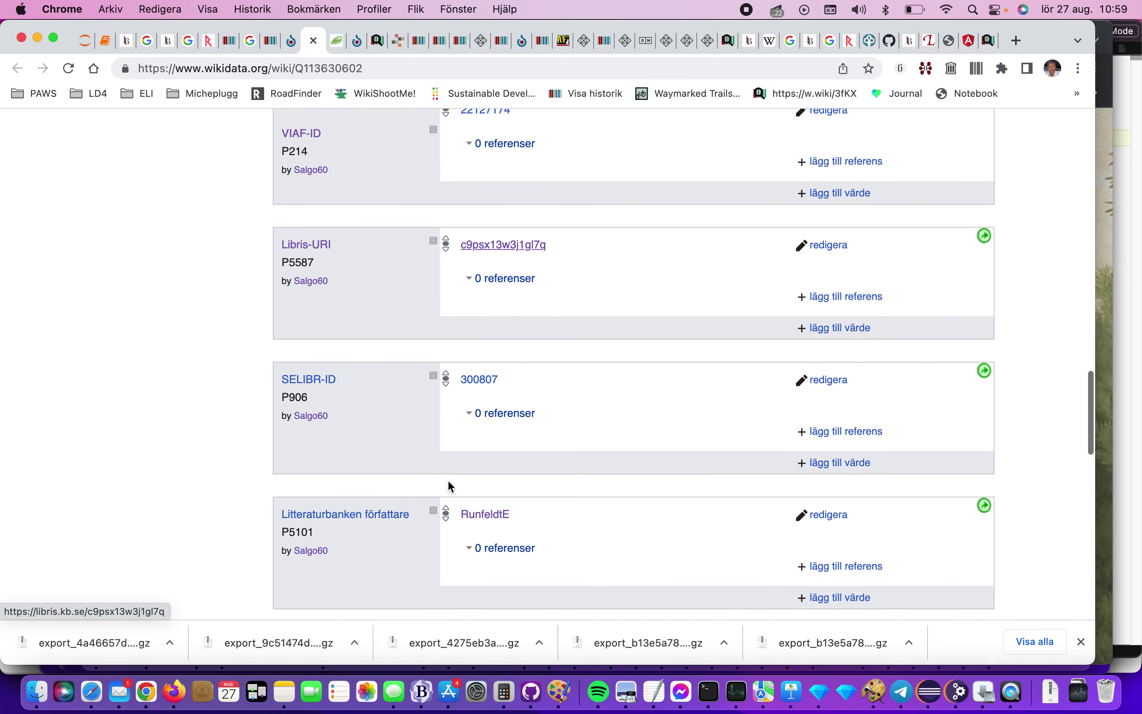
{"action": "scroll", "coordinate": [451, 486], "scroll_direction": "down", "scroll_amount": 3}
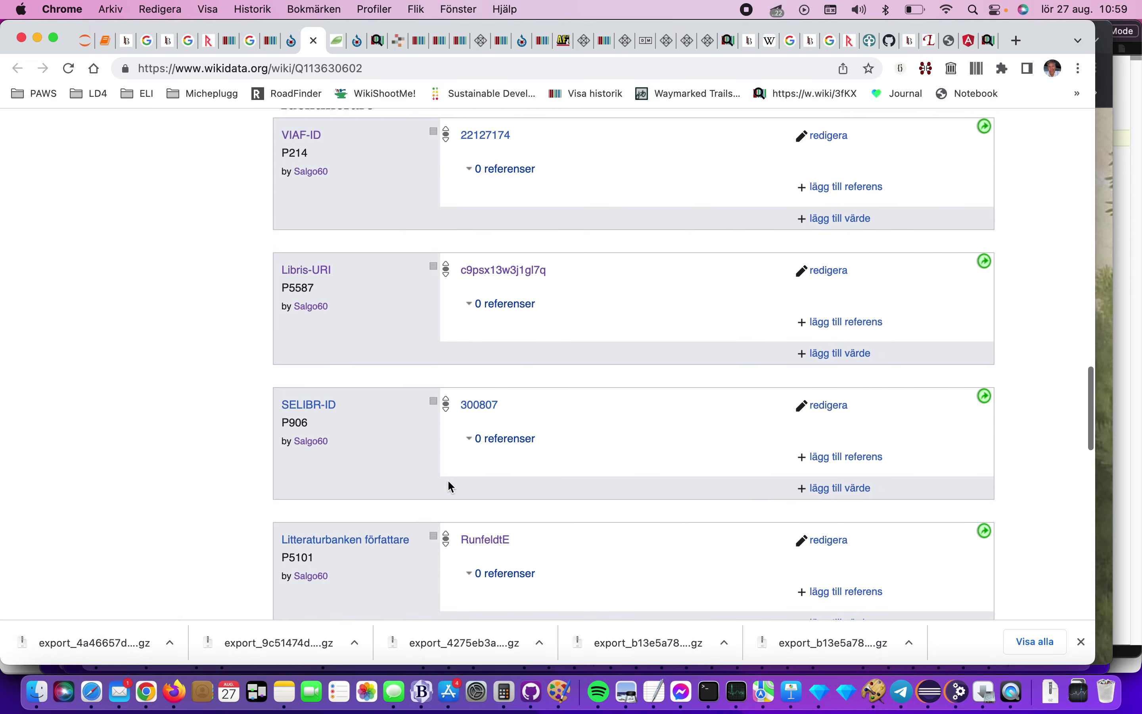
{"action": "scroll", "coordinate": [451, 486], "scroll_direction": "down", "scroll_amount": 5}
{"action": "left_click", "coordinate": [845, 388]}
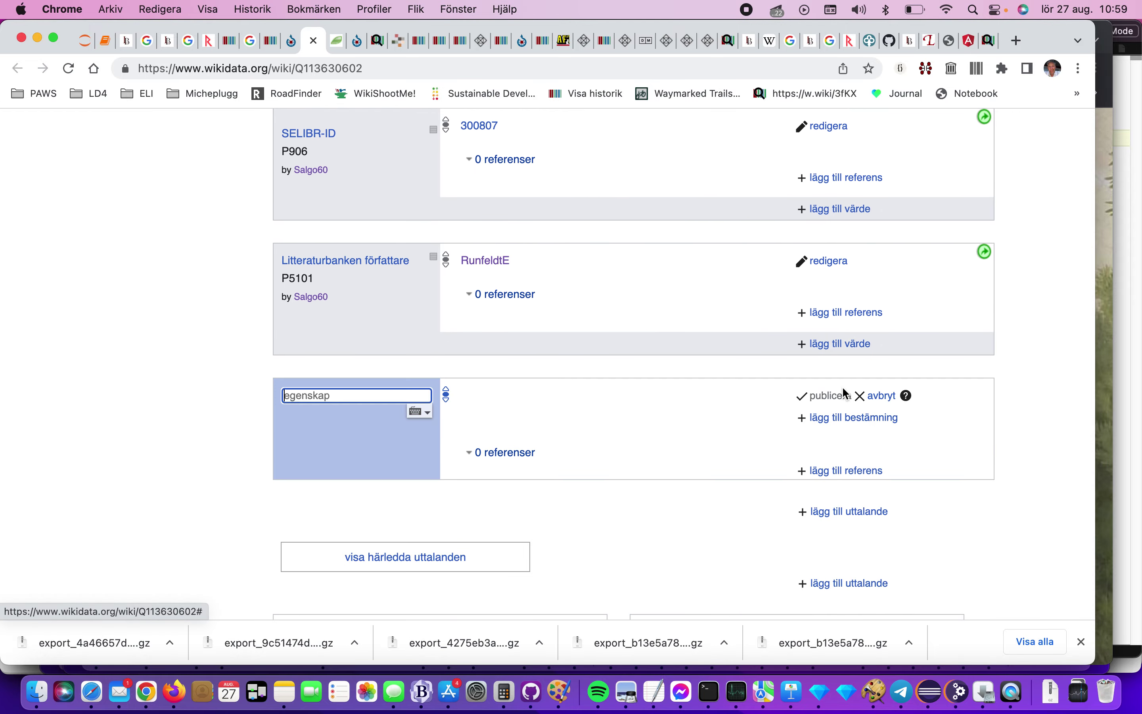
{"action": "type", "text": "ISNI"}
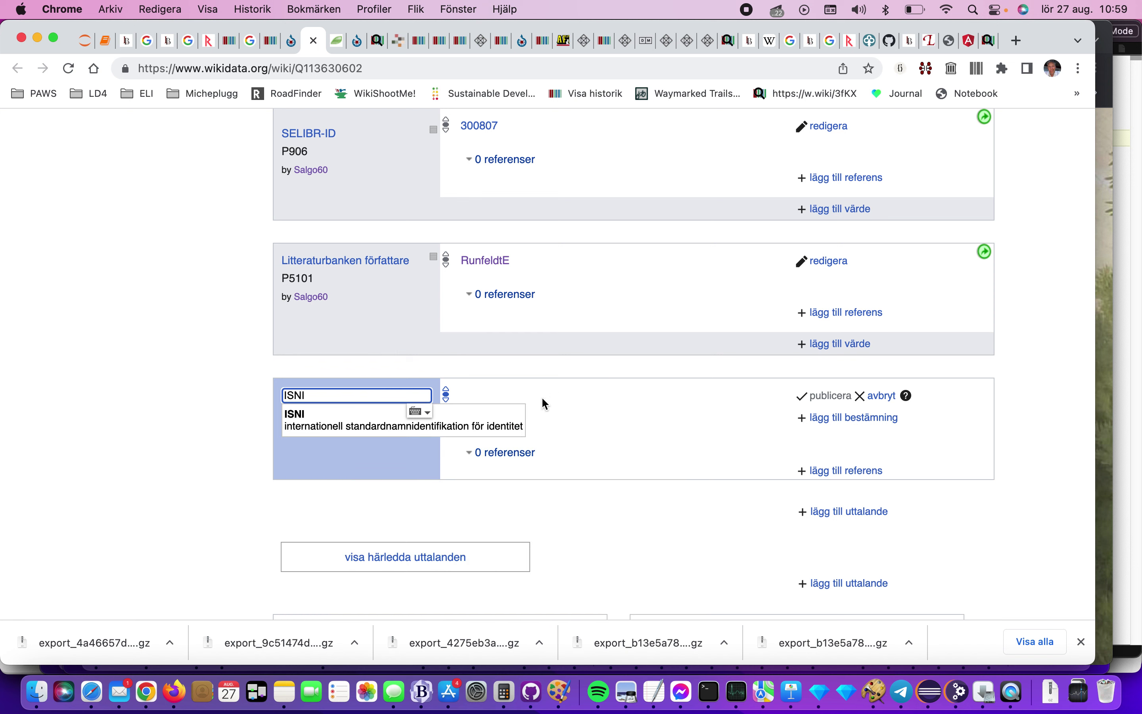
{"action": "left_click", "coordinate": [522, 420]}
{"action": "right_click", "coordinate": [483, 398]}
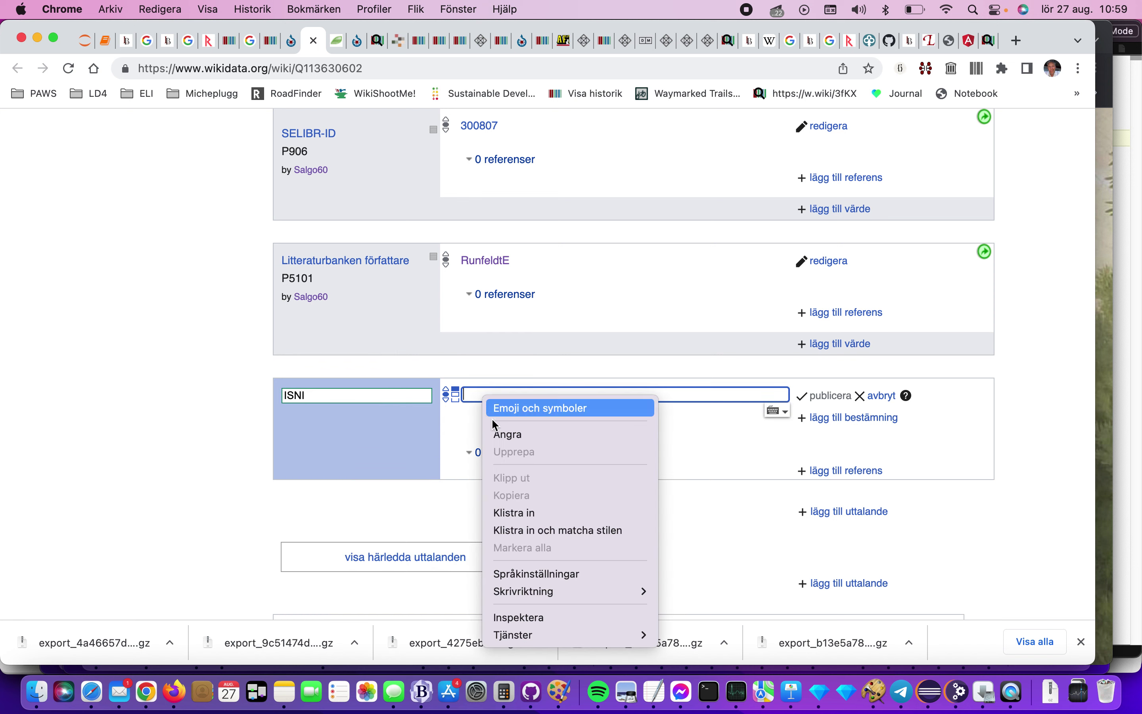
{"action": "left_click", "coordinate": [519, 513]}
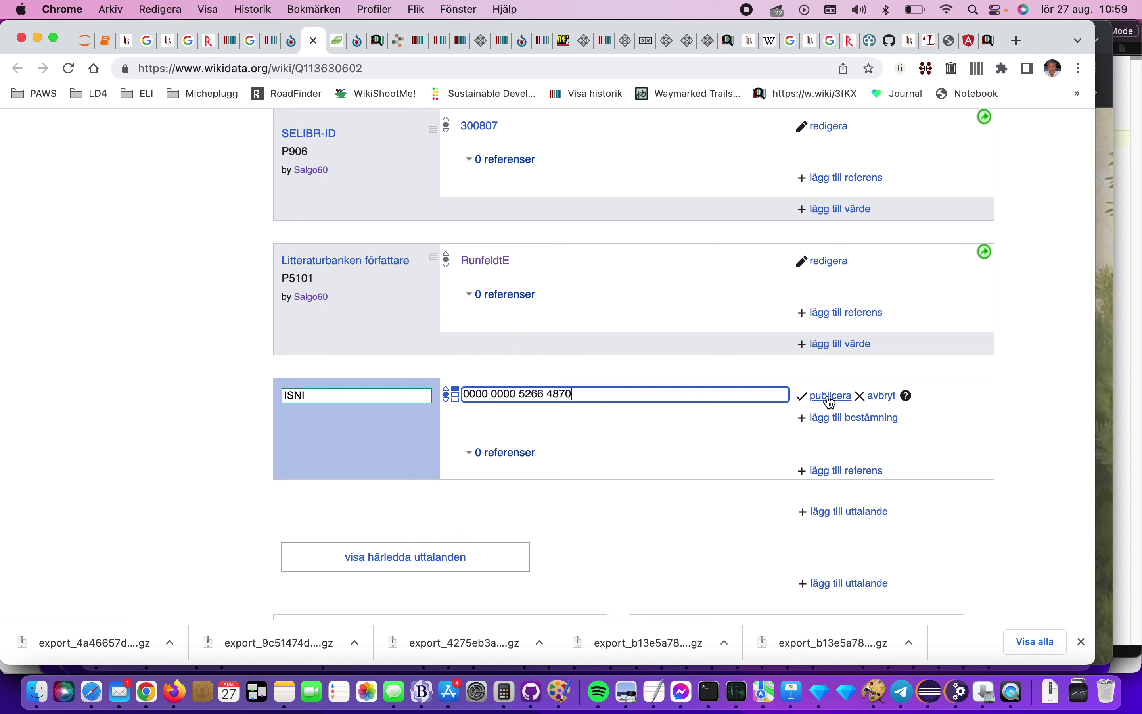
{"action": "left_click", "coordinate": [828, 396]}
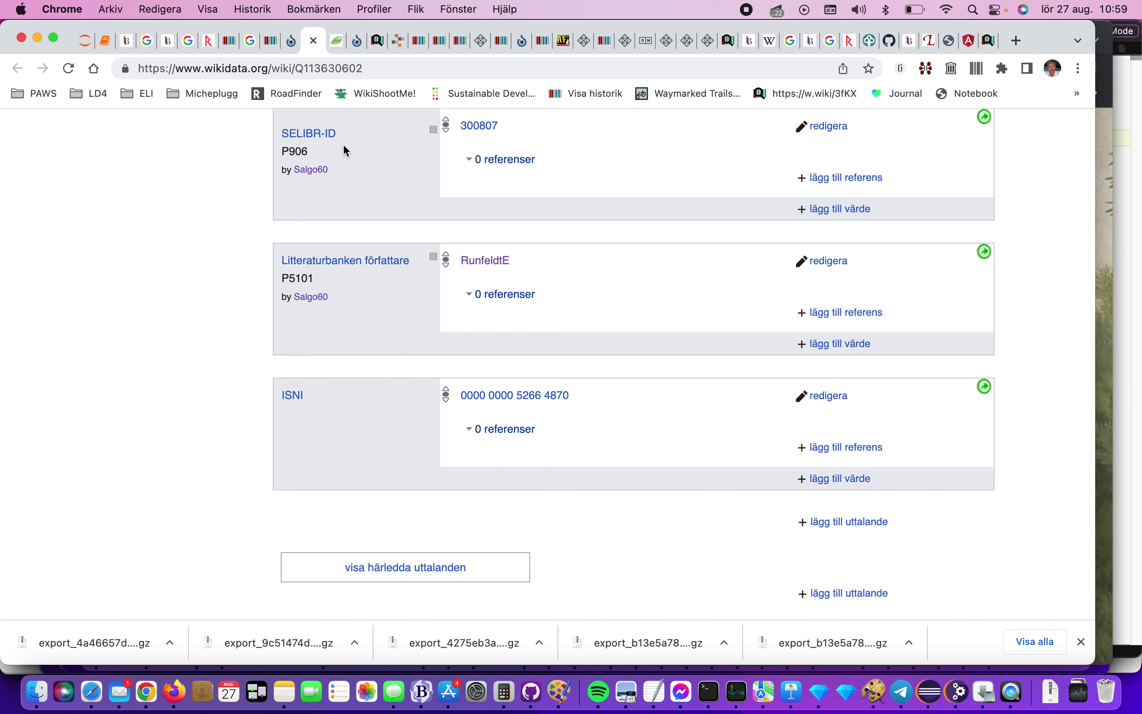
Reload the item, copy the author's name from its heading, and search Svenskt författarlexikon on Projekt Runeberg for it
{"action": "key", "text": "super+r"}
{"action": "double_click", "coordinate": [305, 220]}
{"action": "left_click_drag", "start_coordinate": [305, 220], "coordinate": [369, 231]}
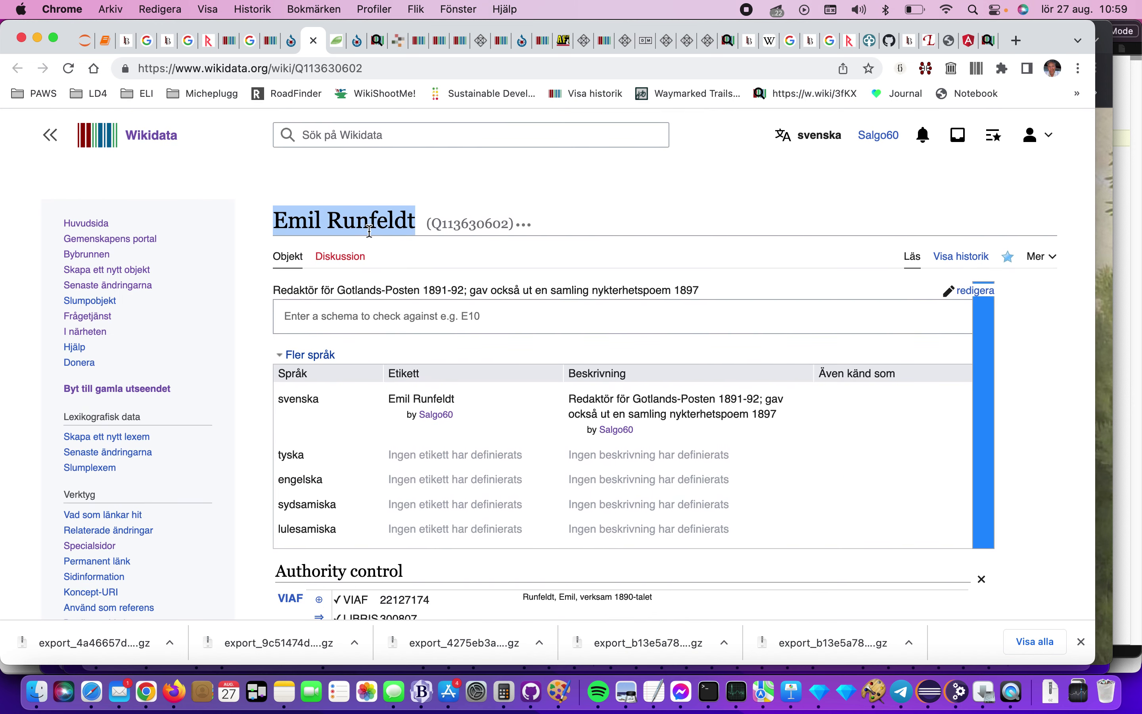
{"action": "right_click", "coordinate": [370, 232]}
{"action": "left_click", "coordinate": [401, 267]}
{"action": "left_click", "coordinate": [214, 45]}
{"action": "scroll", "coordinate": [356, 121], "scroll_direction": "up", "scroll_amount": 10}
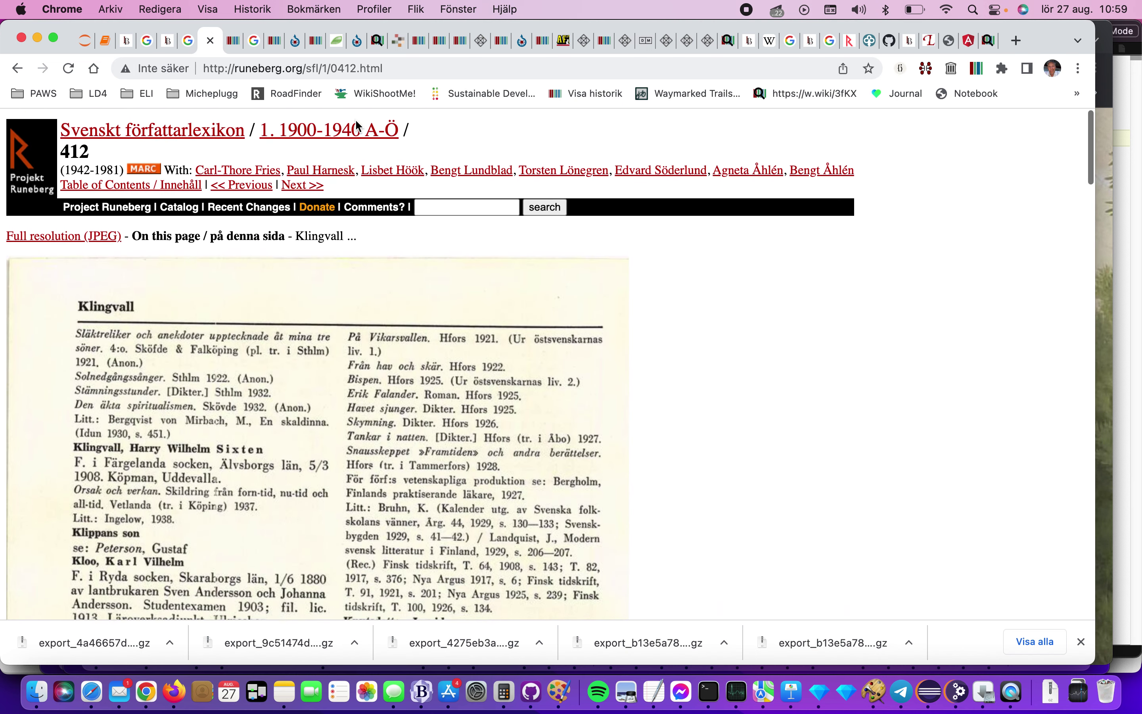
{"action": "left_click", "coordinate": [477, 201]}
{"action": "right_click", "coordinate": [474, 200]}
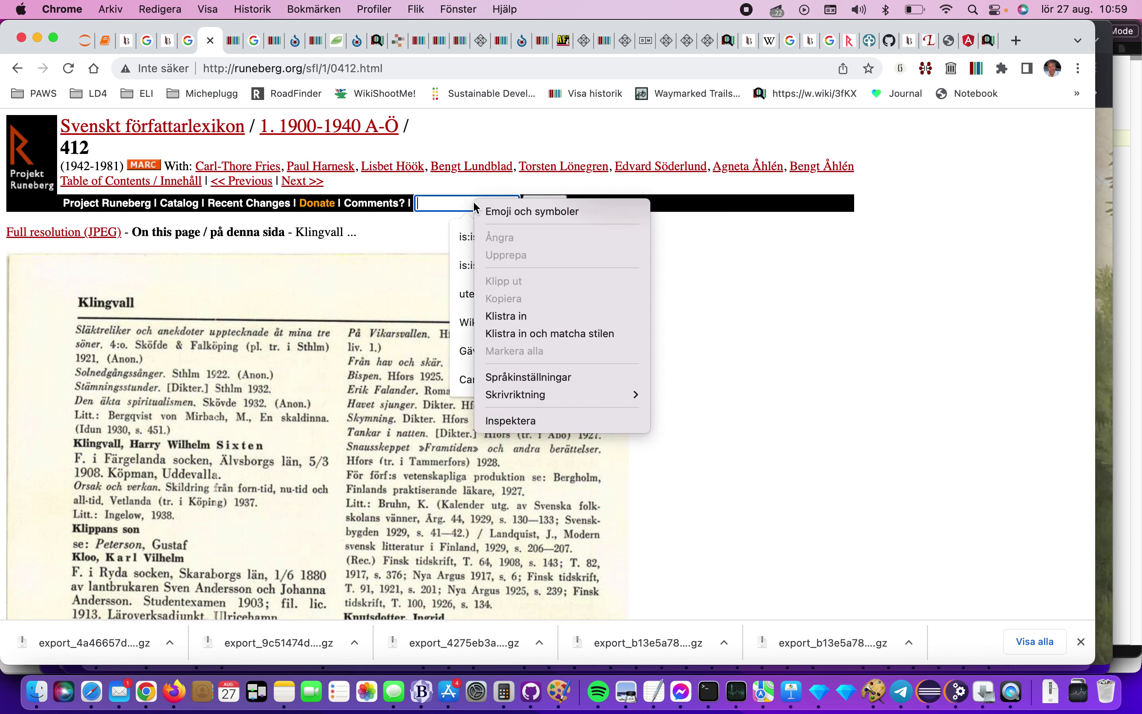
{"action": "left_click", "coordinate": [513, 316]}
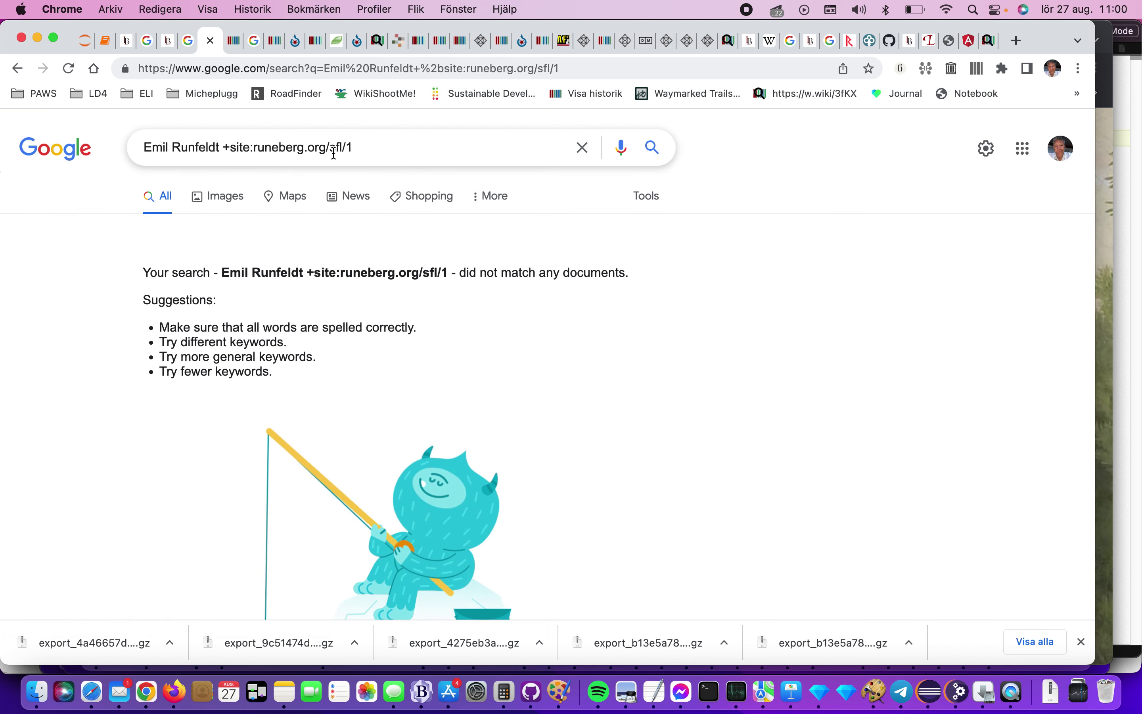
Widen the Google search from runeberg.org/sfl/1 to all of runeberg.org, check the author's Litteraturbanken page, and review the search results
{"action": "left_click_drag", "start_coordinate": [357, 148], "coordinate": [325, 148]}
{"action": "key", "text": "BackSpace"}
{"action": "key", "text": "Return"}
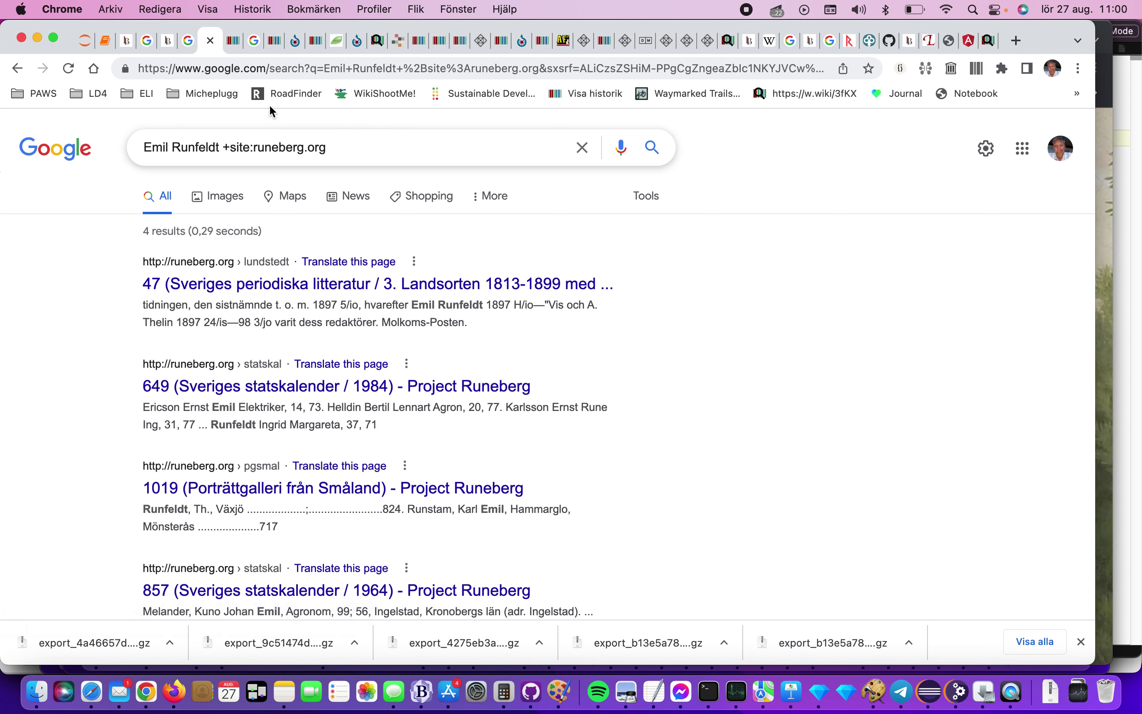
{"action": "left_click", "coordinate": [130, 45]}
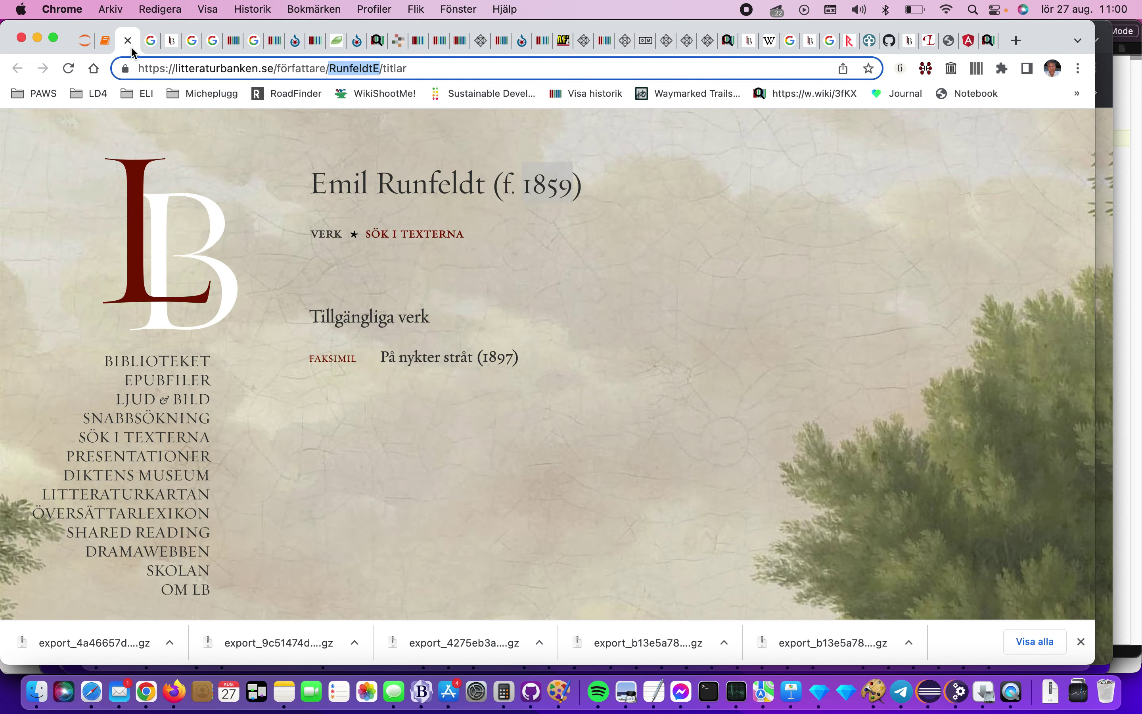
{"action": "left_click", "coordinate": [212, 40]}
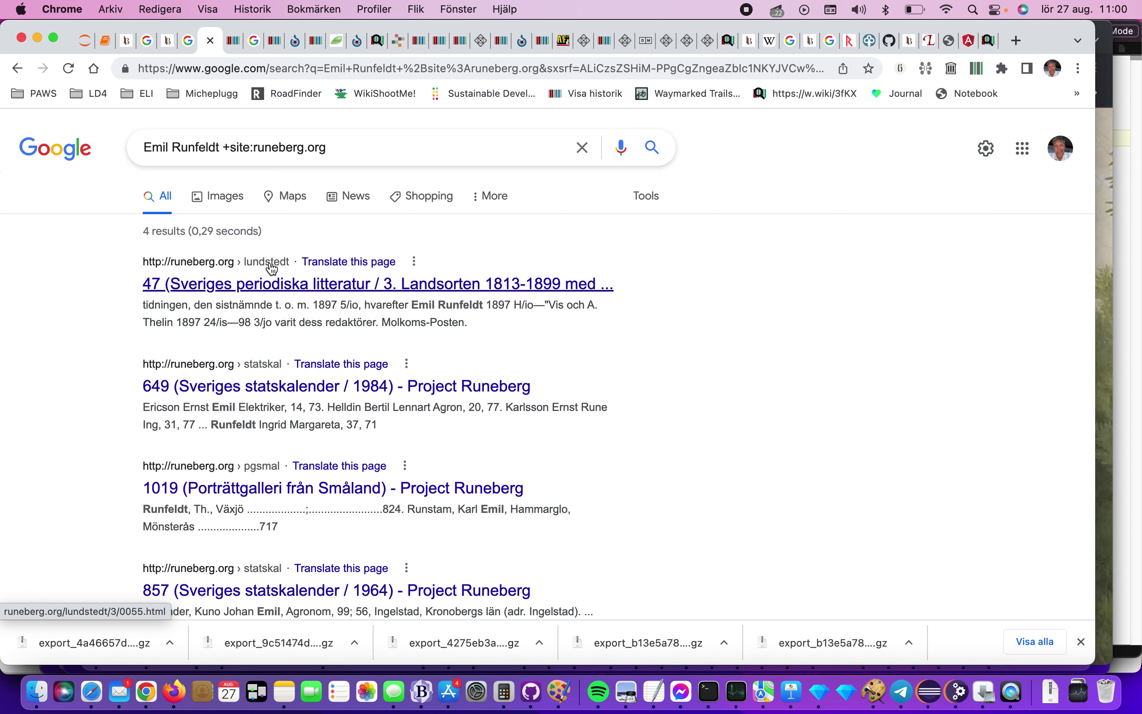
{"action": "scroll", "coordinate": [272, 269], "scroll_direction": "down", "scroll_amount": 3}
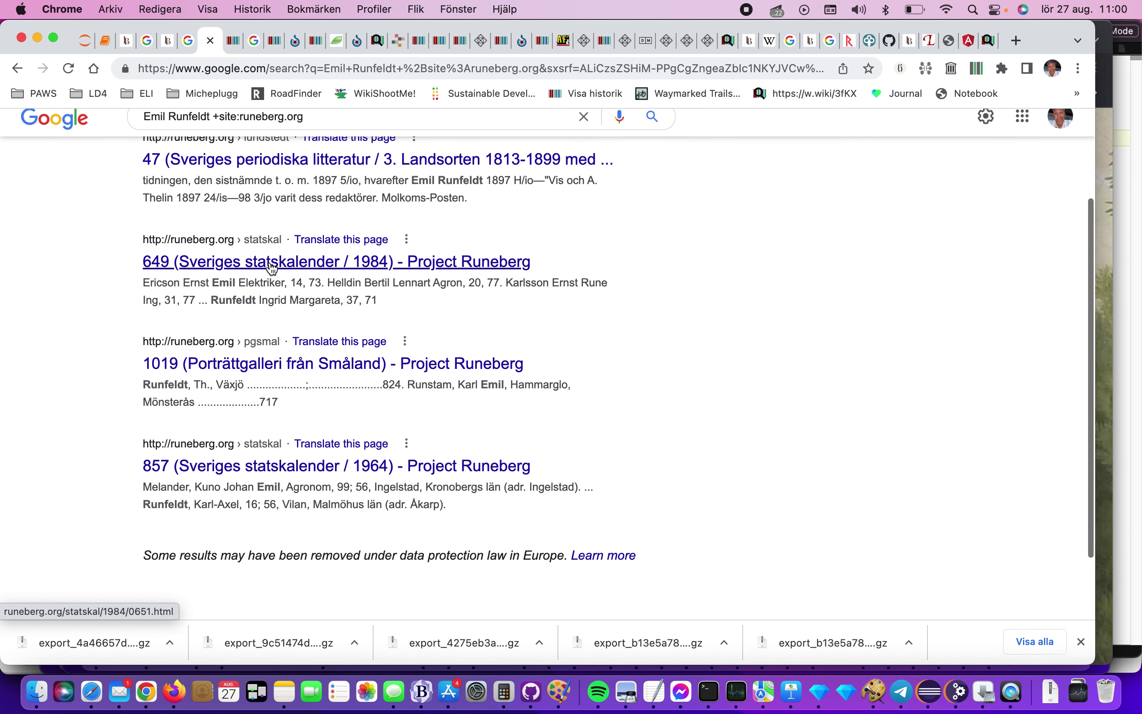
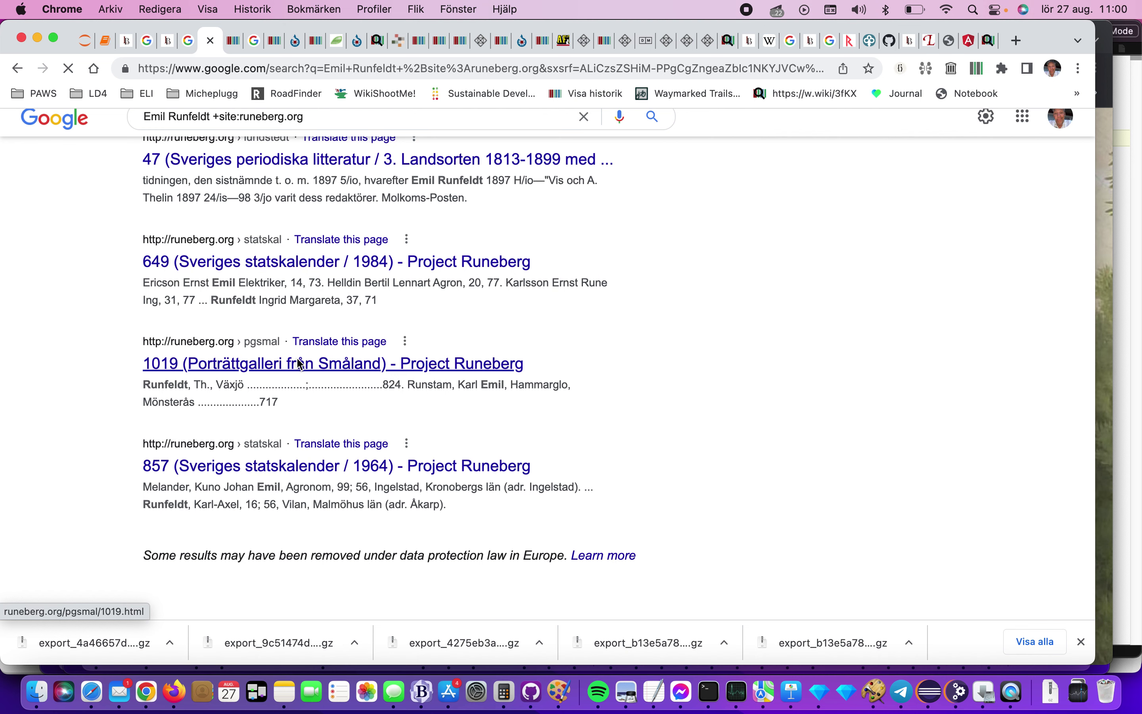
Search Google for the author's name together with the birth year and look through the results for biographical sources
{"action": "left_click", "coordinate": [283, 67]}
{"action": "right_click", "coordinate": [284, 66]}
{"action": "left_click", "coordinate": [330, 213]}
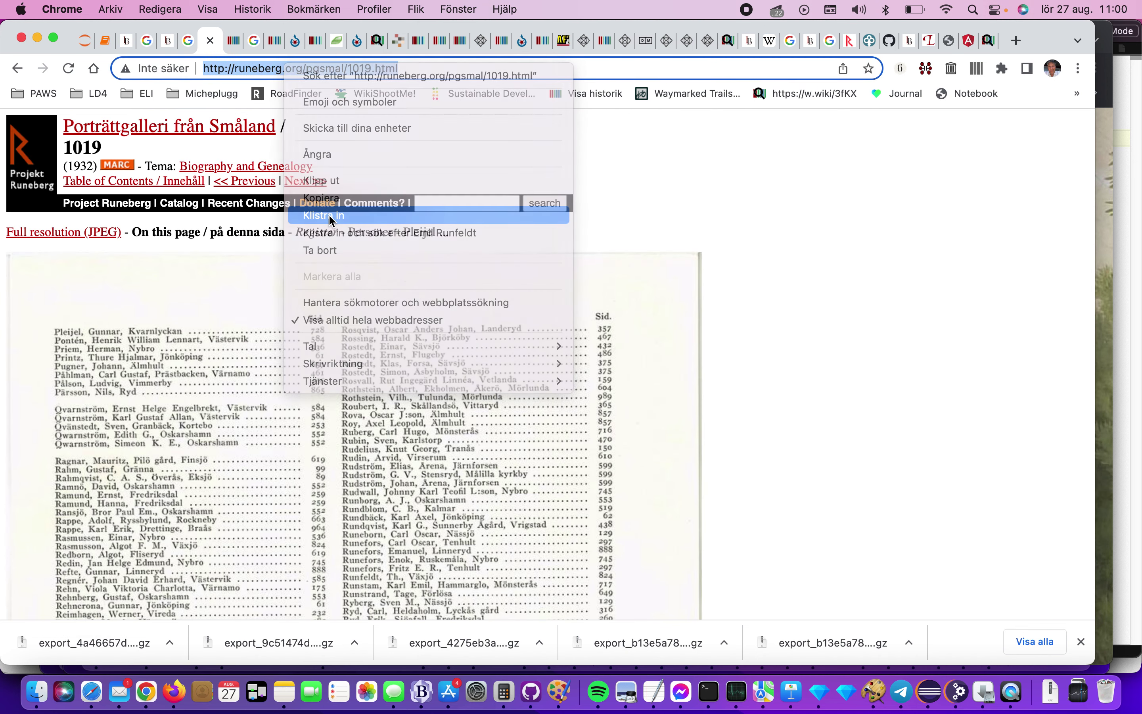
{"action": "type", "text": "1859"}
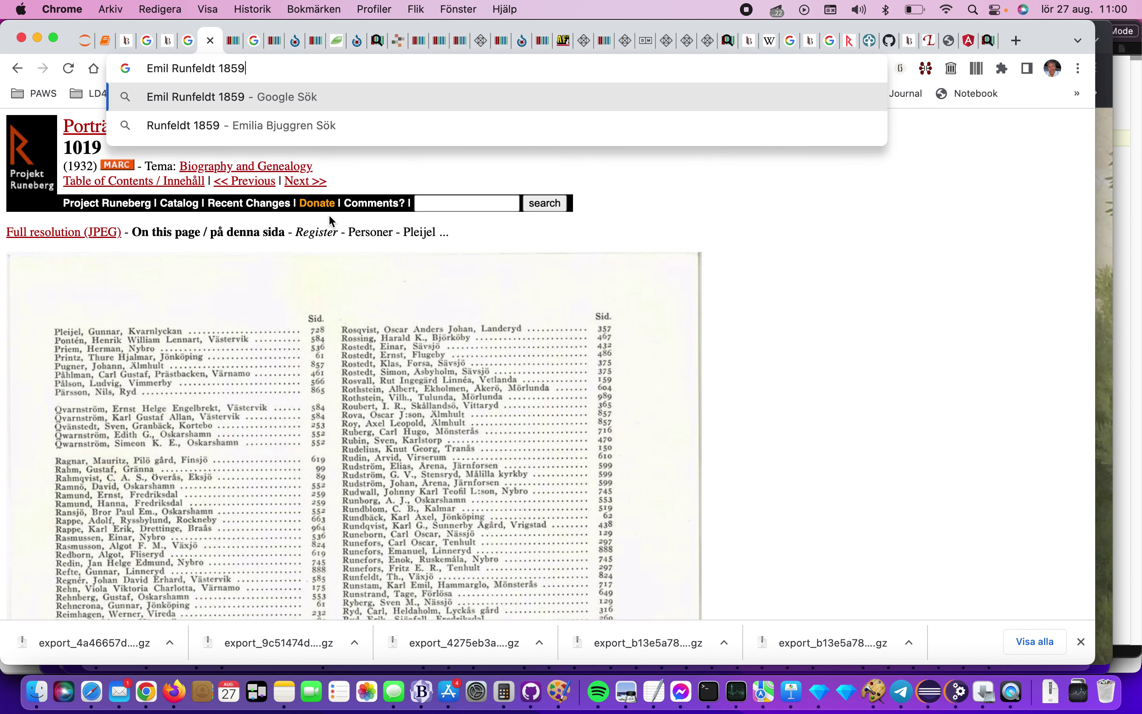
{"action": "key", "text": "Return"}
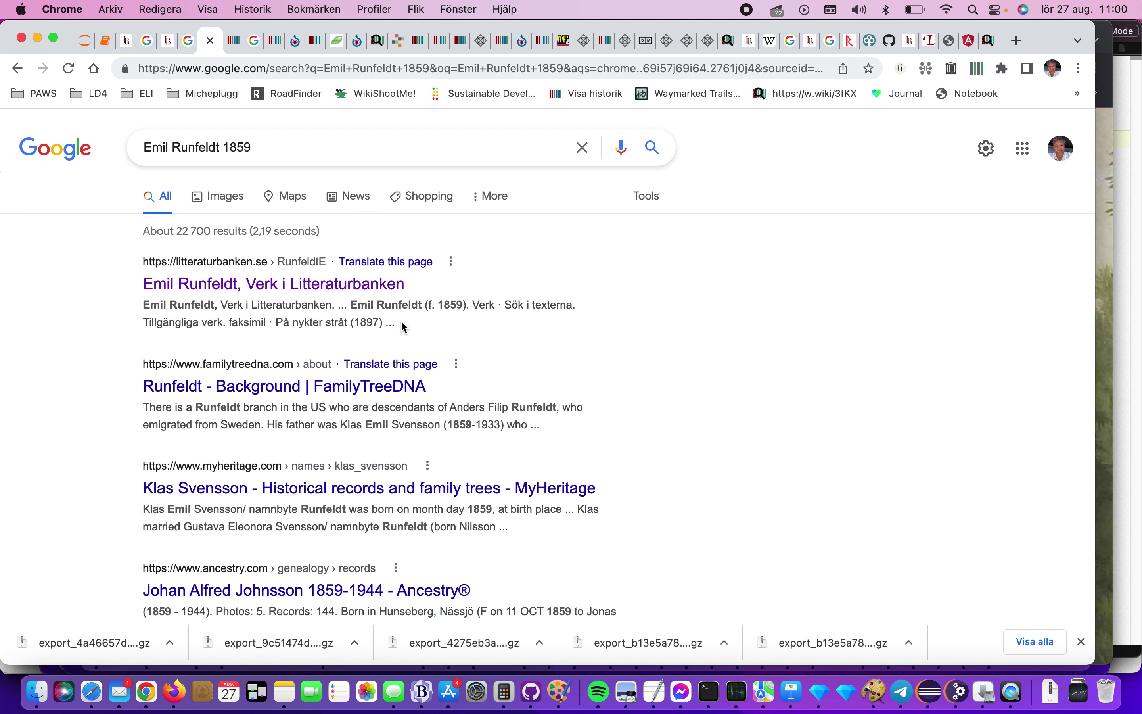
{"action": "left_click", "coordinate": [232, 42]}
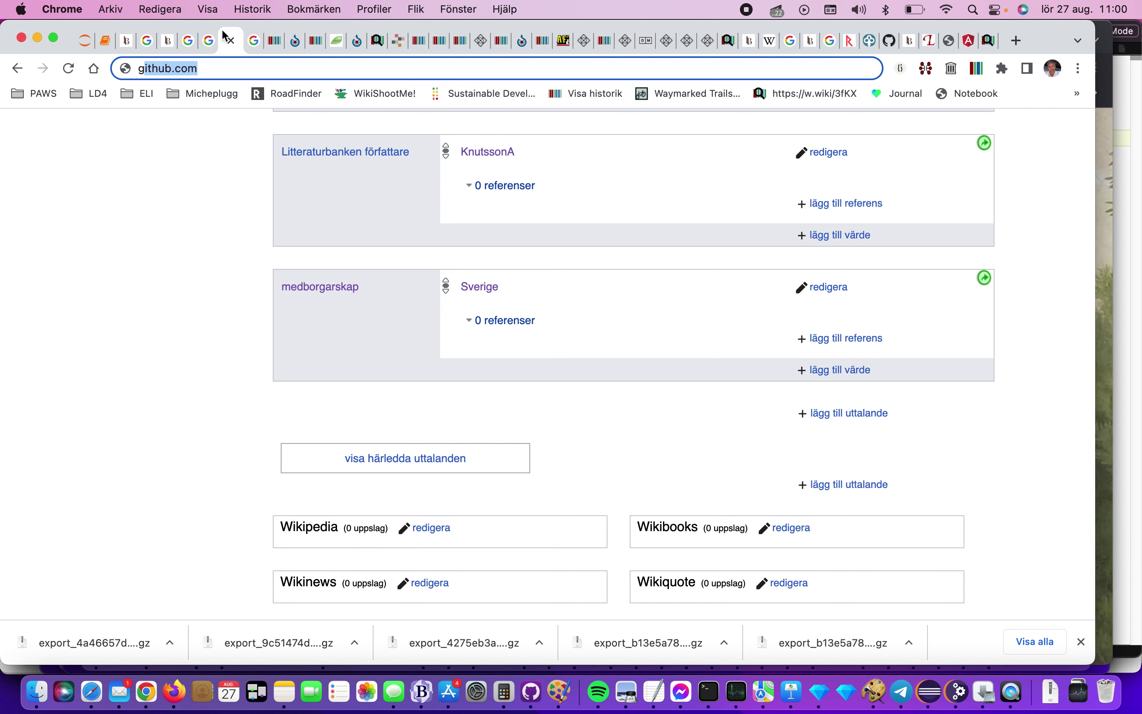
{"action": "left_click", "coordinate": [210, 42]}
{"action": "scroll", "coordinate": [240, 201], "scroll_direction": "down", "scroll_amount": 2}
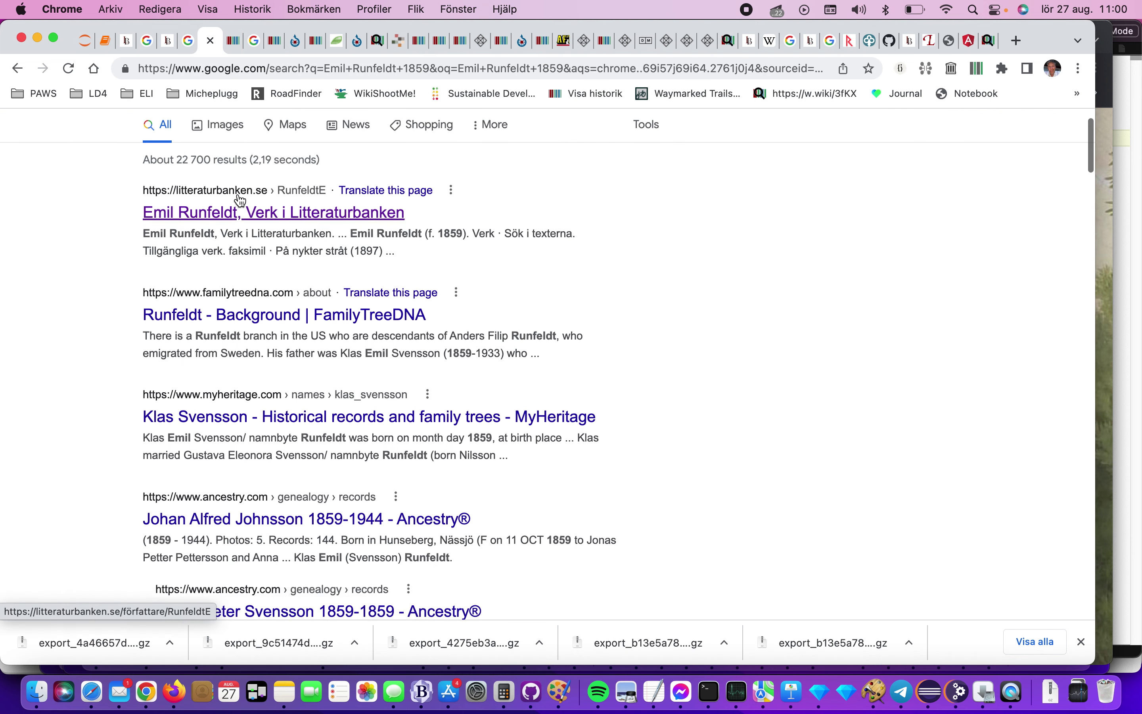
{"action": "scroll", "coordinate": [240, 201], "scroll_direction": "down", "scroll_amount": 3}
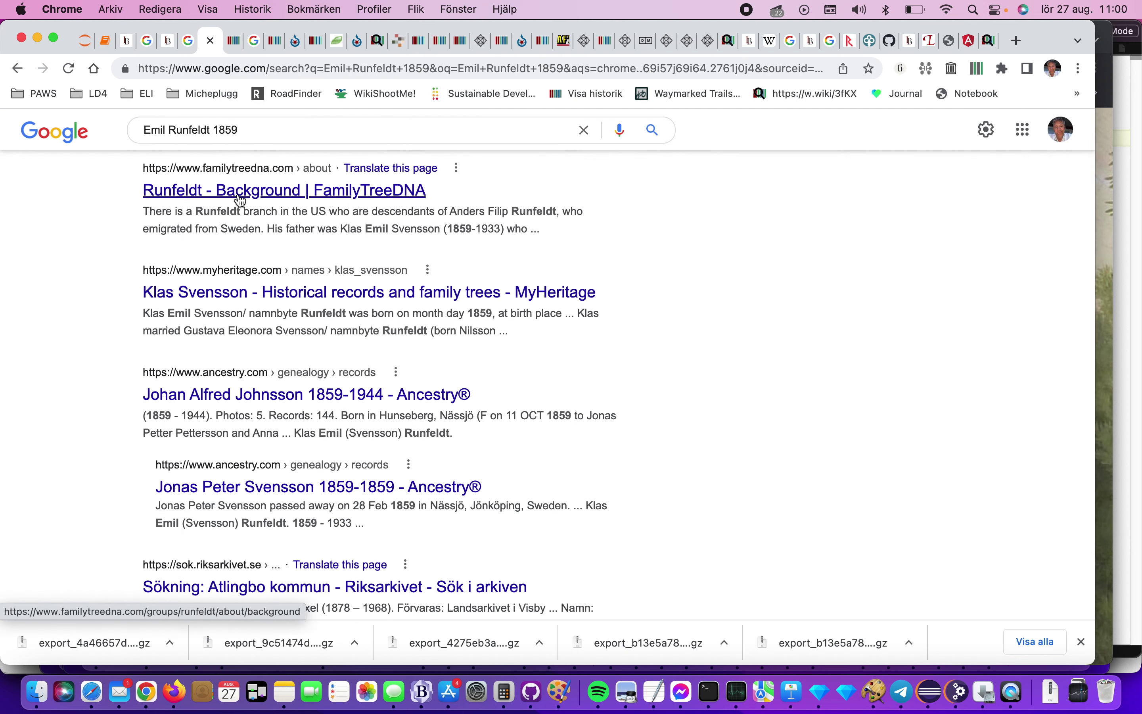